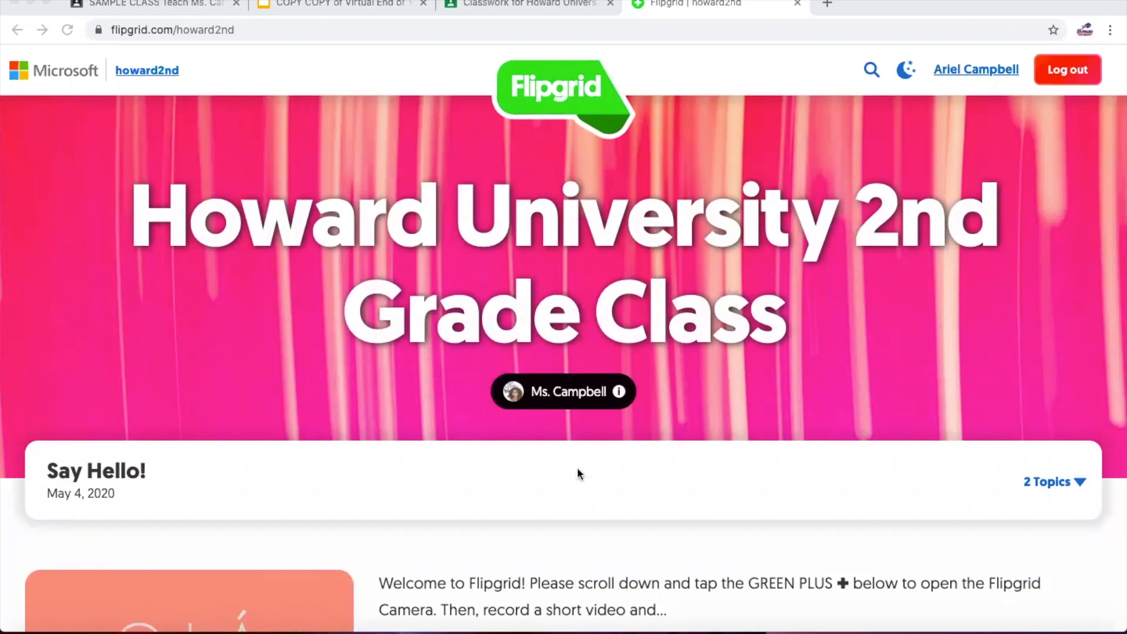
- Expand the Say Hello! card's topic list, then collapse it and scroll through the grid
{"action": "scroll", "coordinate": [578, 470], "scroll_direction": "down", "scroll_amount": 2}
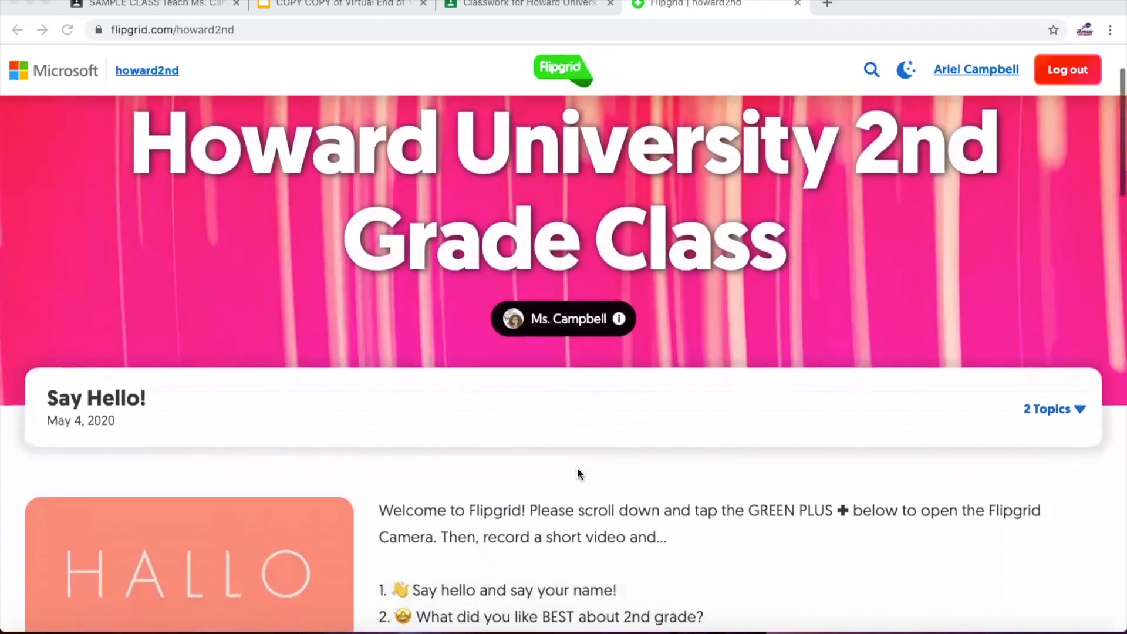
{"action": "left_click", "coordinate": [545, 417]}
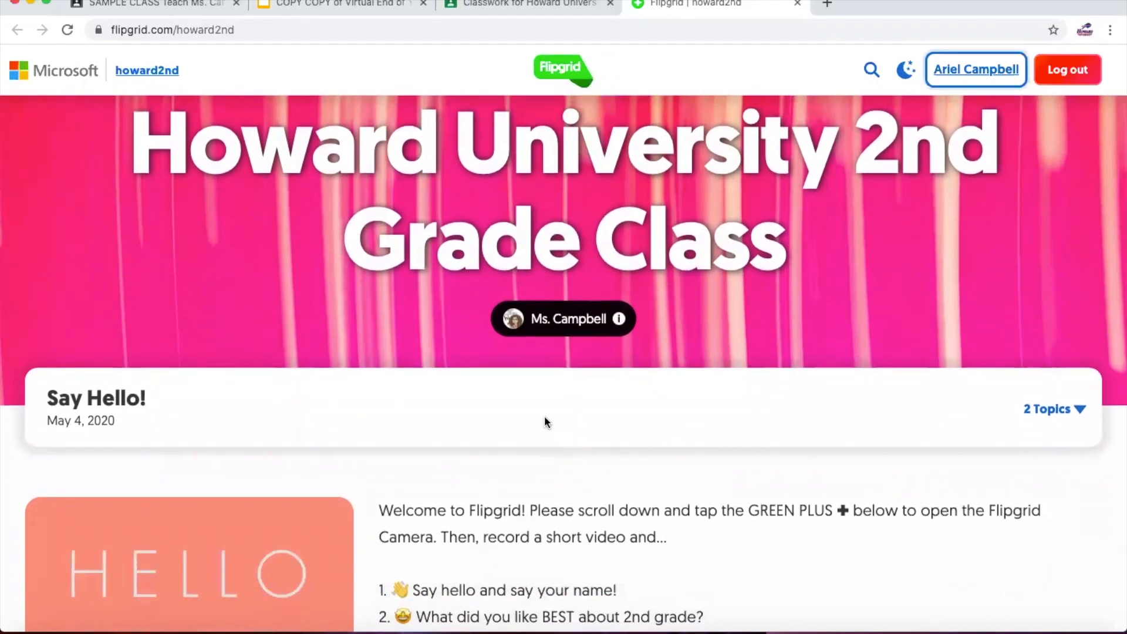
{"action": "left_click", "coordinate": [1050, 408]}
{"action": "scroll", "coordinate": [850, 407], "scroll_direction": "down", "scroll_amount": 2}
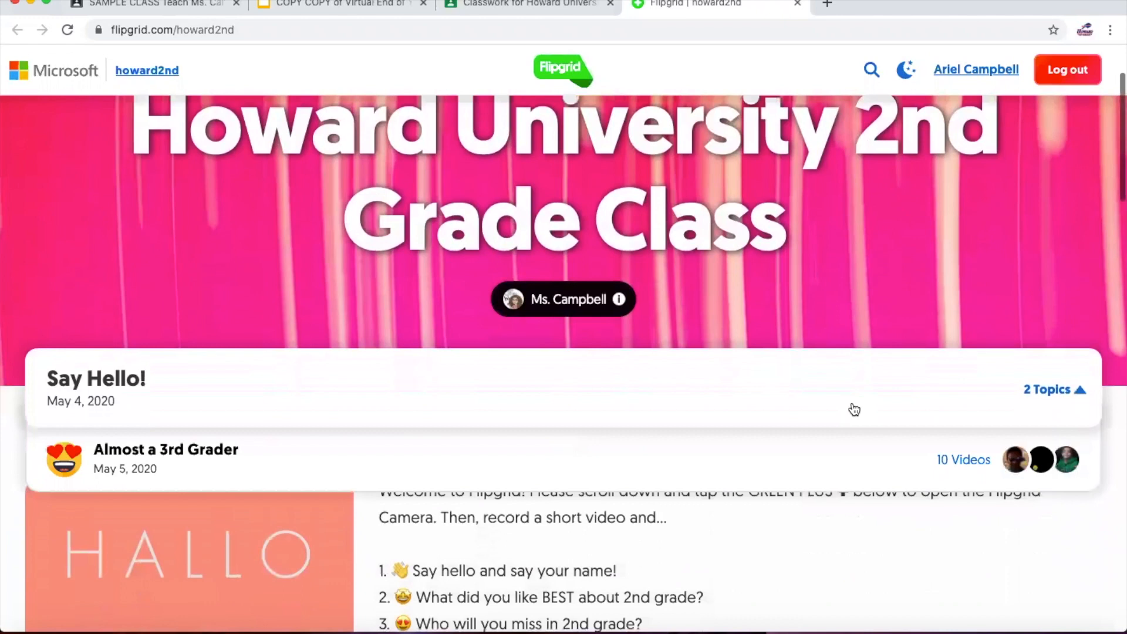
{"action": "scroll", "coordinate": [853, 408], "scroll_direction": "down", "scroll_amount": 1}
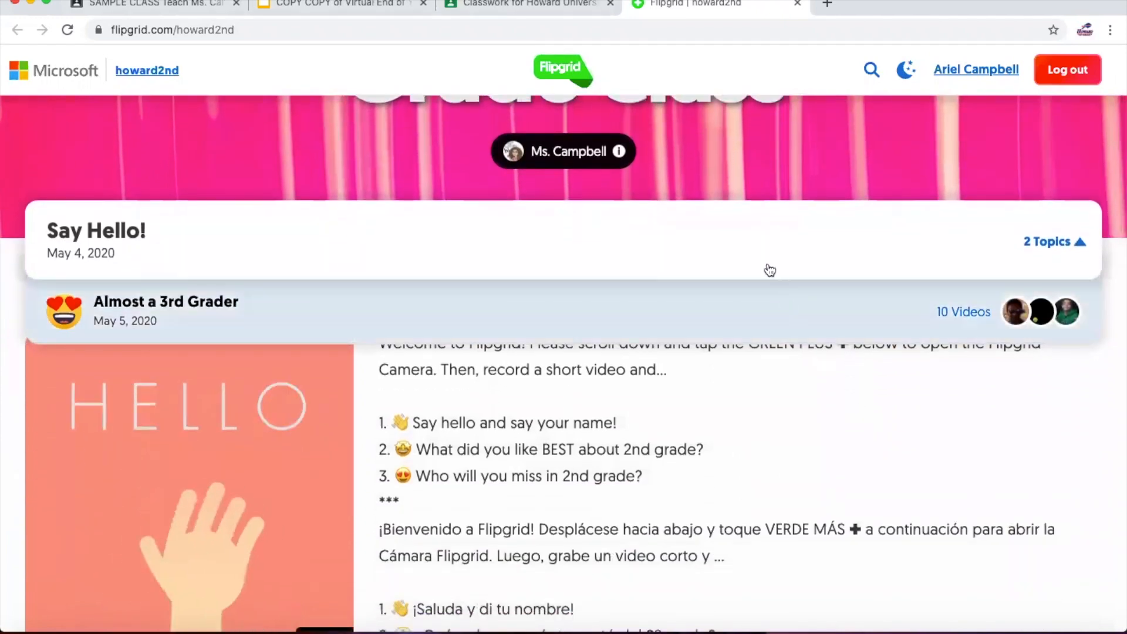
{"action": "left_click", "coordinate": [721, 347]}
{"action": "scroll", "coordinate": [722, 347], "scroll_direction": "down", "scroll_amount": 8}
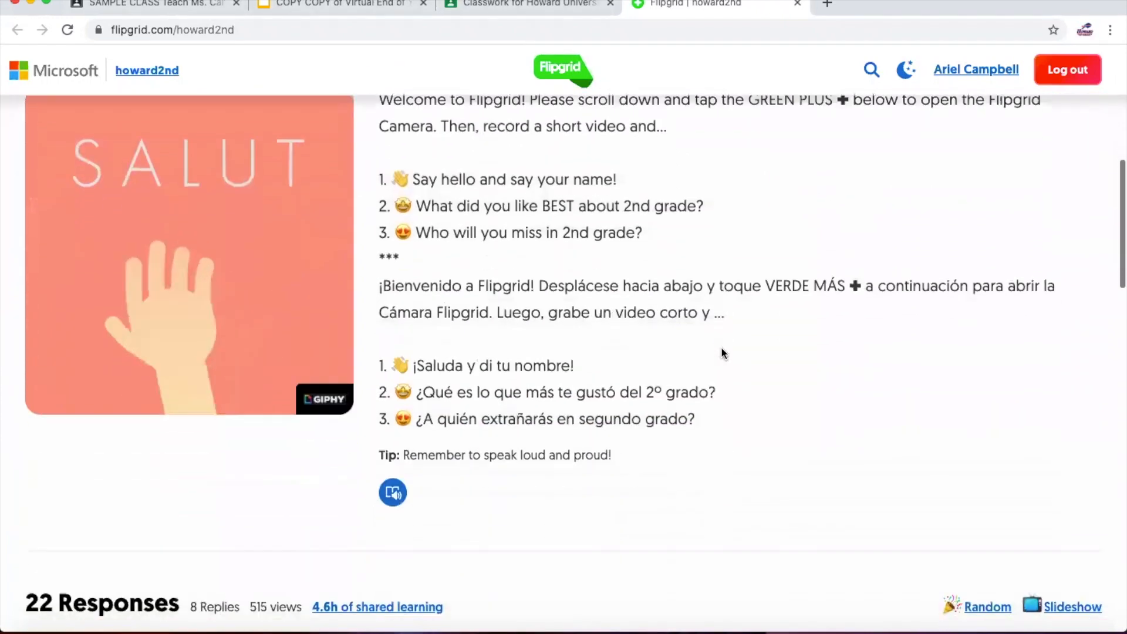
{"action": "scroll", "coordinate": [722, 352], "scroll_direction": "down", "scroll_amount": 19}
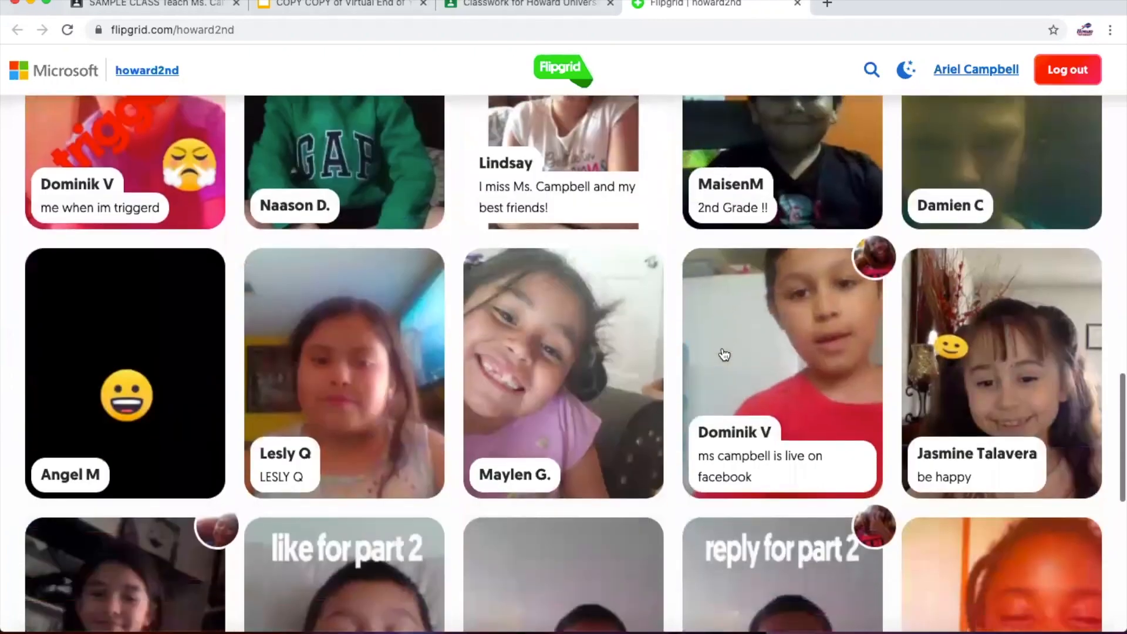
{"action": "scroll", "coordinate": [722, 351], "scroll_direction": "down", "scroll_amount": 3}
{"action": "scroll", "coordinate": [720, 346], "scroll_direction": "up", "scroll_amount": 20}
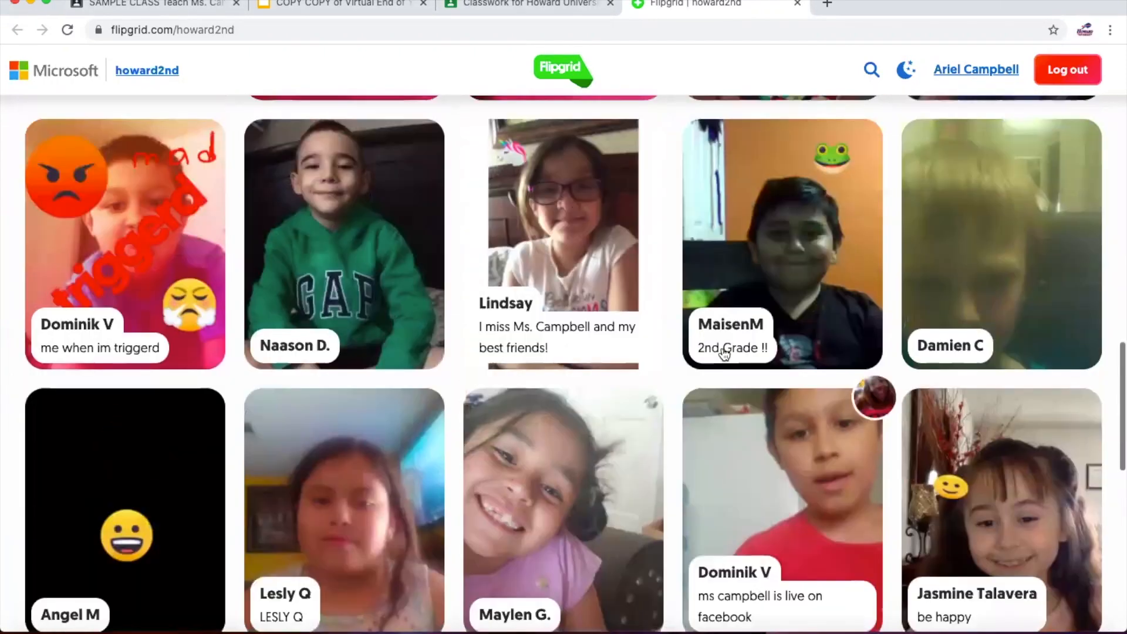
{"action": "scroll", "coordinate": [722, 352], "scroll_direction": "up", "scroll_amount": 15}
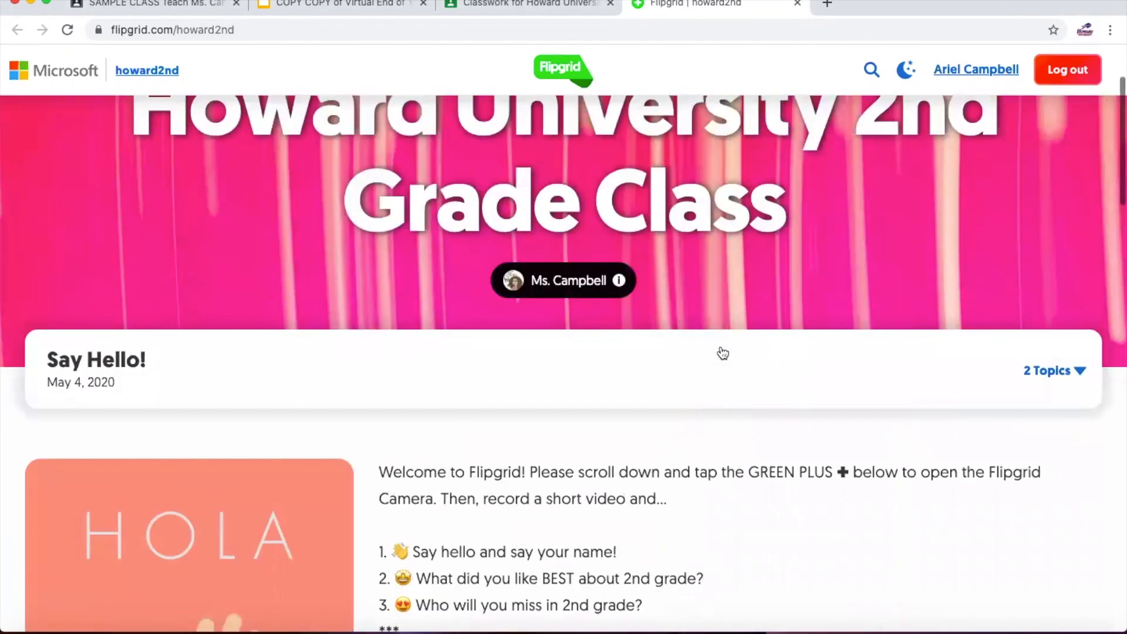
- Open the Almost a 3rd Grader topic and scroll through its response videos
{"action": "left_click", "coordinate": [720, 353]}
{"action": "left_click", "coordinate": [692, 429]}
{"action": "scroll", "coordinate": [690, 429], "scroll_direction": "down", "scroll_amount": 3}
{"action": "scroll", "coordinate": [691, 429], "scroll_direction": "down", "scroll_amount": 10}
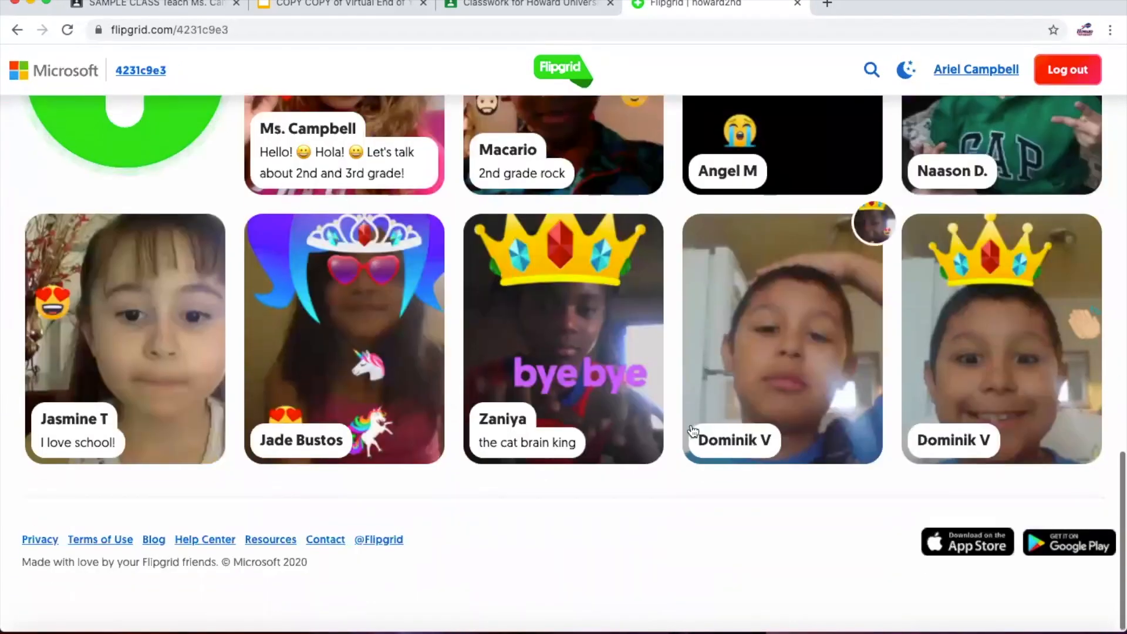
{"action": "scroll", "coordinate": [691, 431], "scroll_direction": "up", "scroll_amount": 20}
{"action": "scroll", "coordinate": [691, 430], "scroll_direction": "down", "scroll_amount": 1}
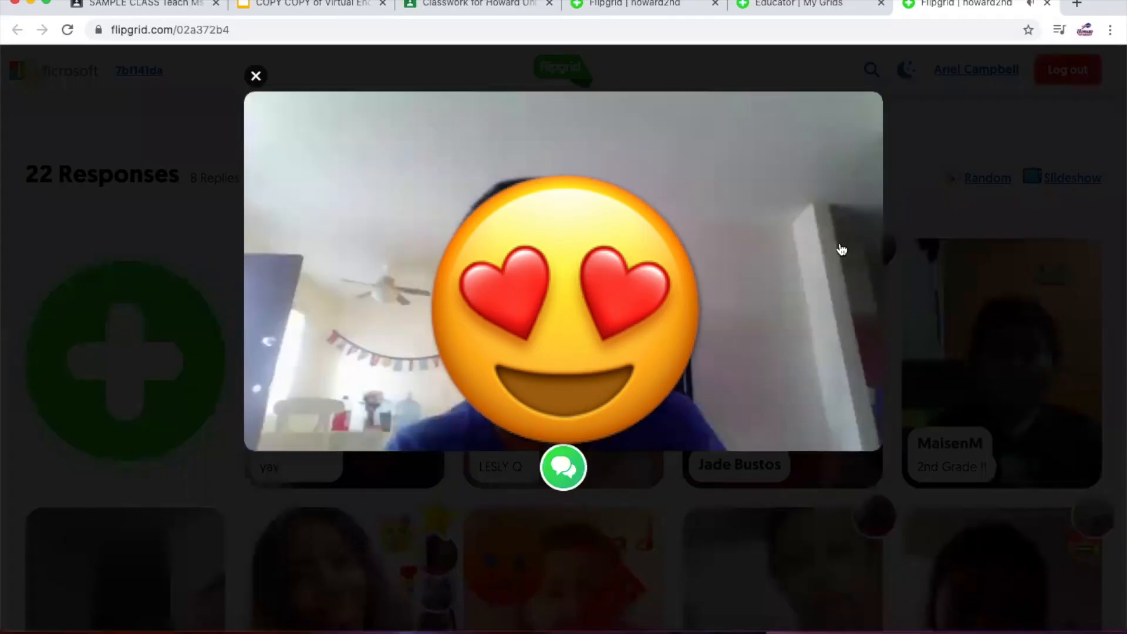
- Heart the open response video, pause it, and advance through the next two responses
{"action": "mouse_move", "coordinate": [810, 235]}
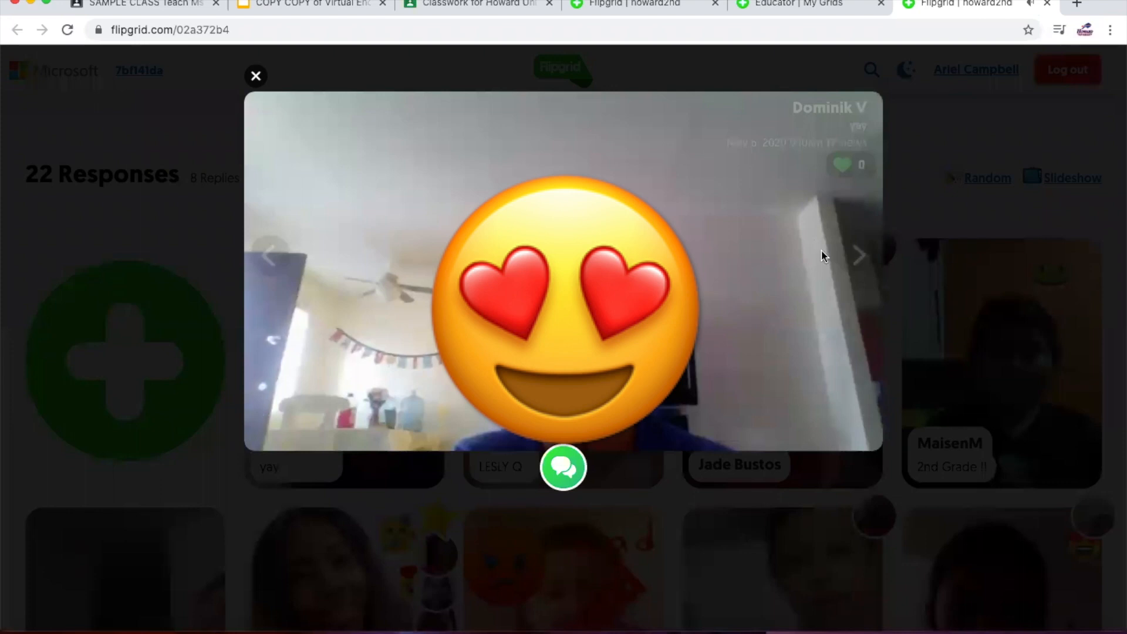
{"action": "left_click", "coordinate": [844, 165]}
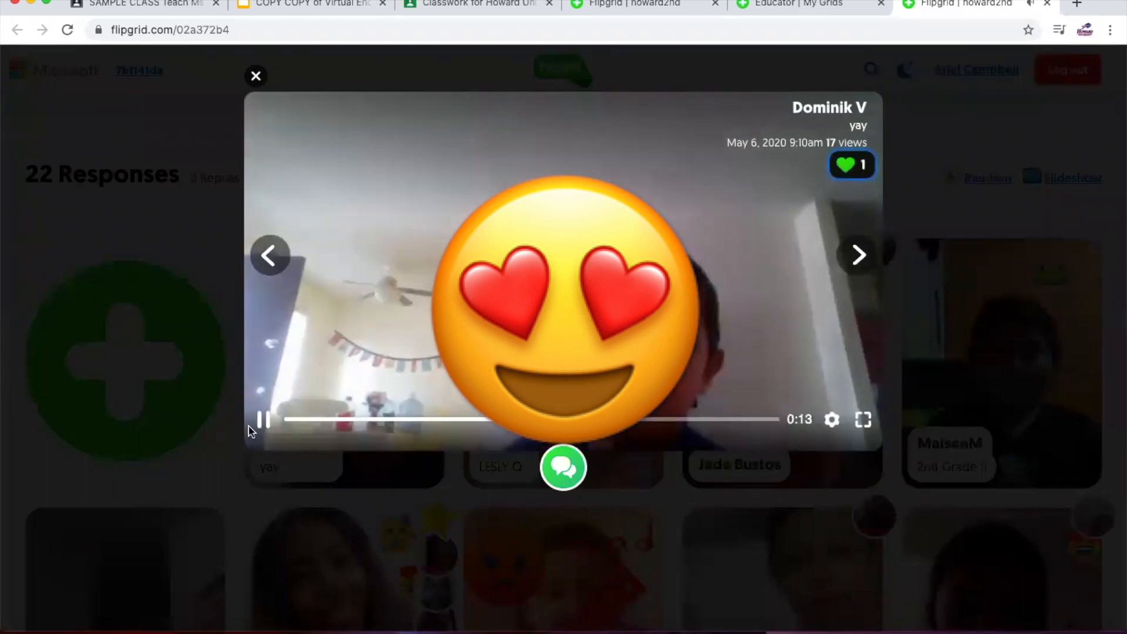
{"action": "left_click", "coordinate": [264, 420]}
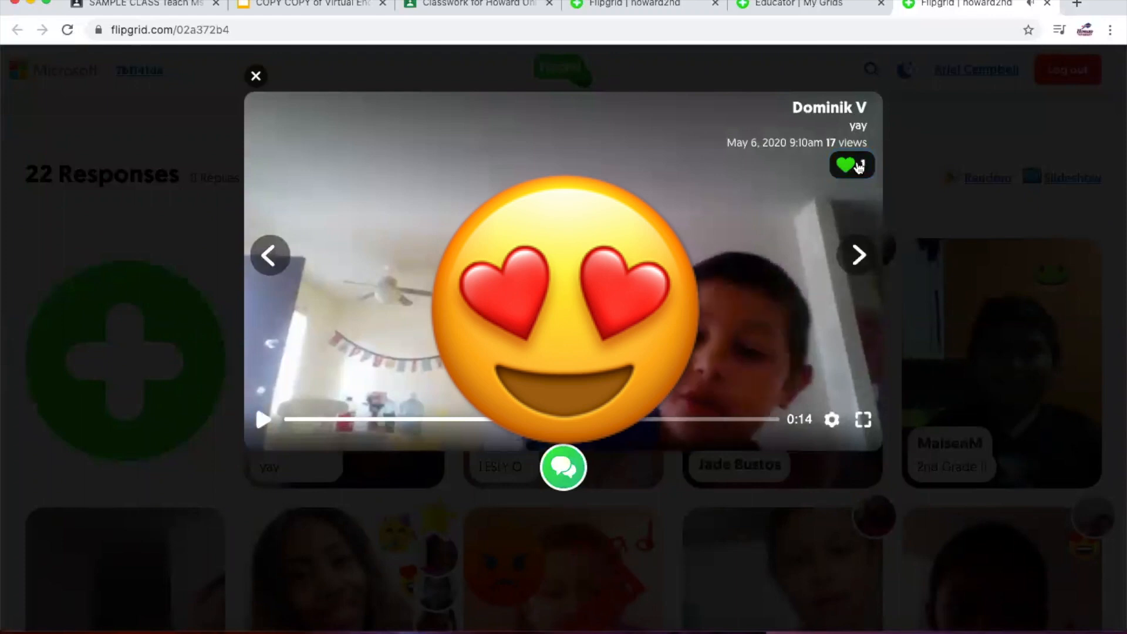
{"action": "left_click", "coordinate": [859, 257]}
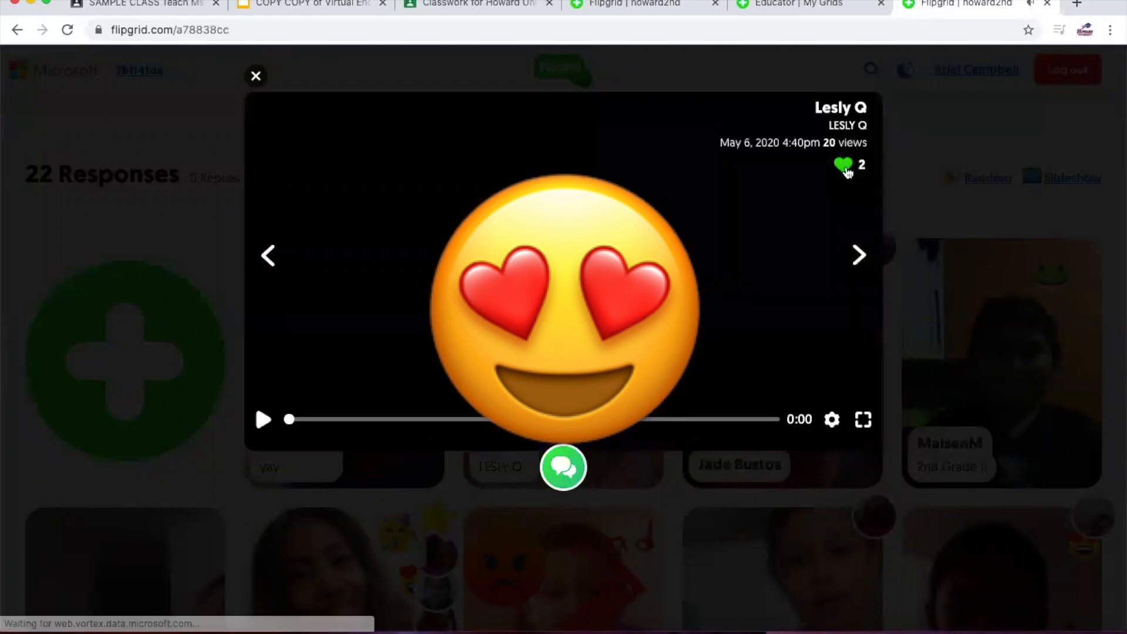
{"action": "left_click", "coordinate": [855, 255]}
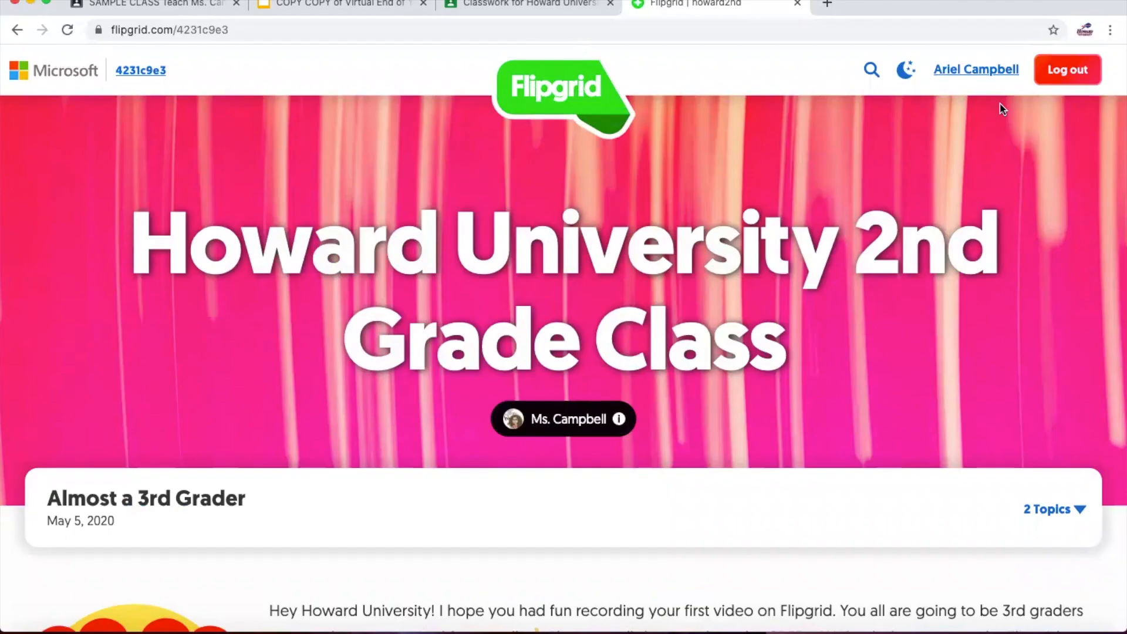
- Switch to Educator Login and open the Howard University 2nd Grade Class grid details
{"action": "left_click", "coordinate": [979, 72]}
{"action": "left_click", "coordinate": [940, 172]}
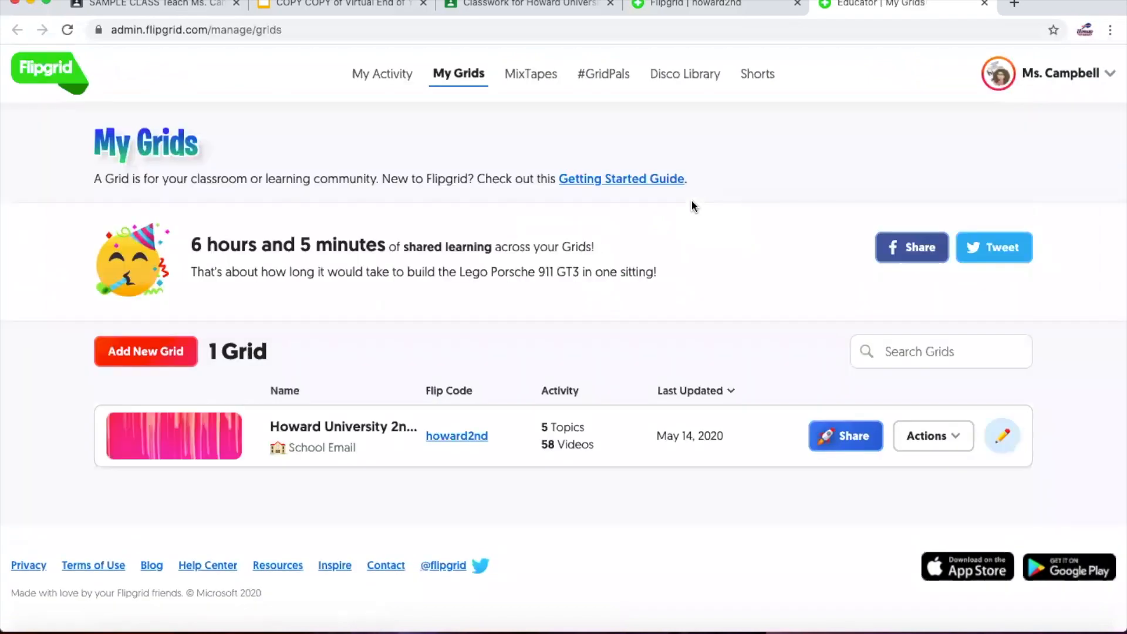
{"action": "scroll", "coordinate": [558, 430], "scroll_direction": "down", "scroll_amount": 1}
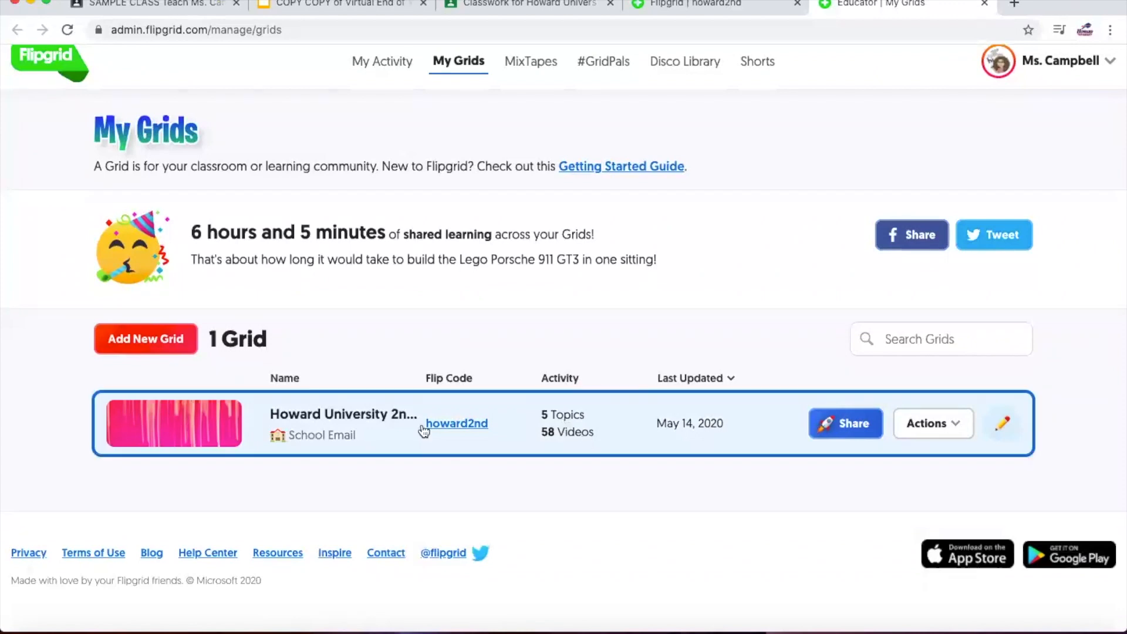
{"action": "left_click", "coordinate": [315, 415]}
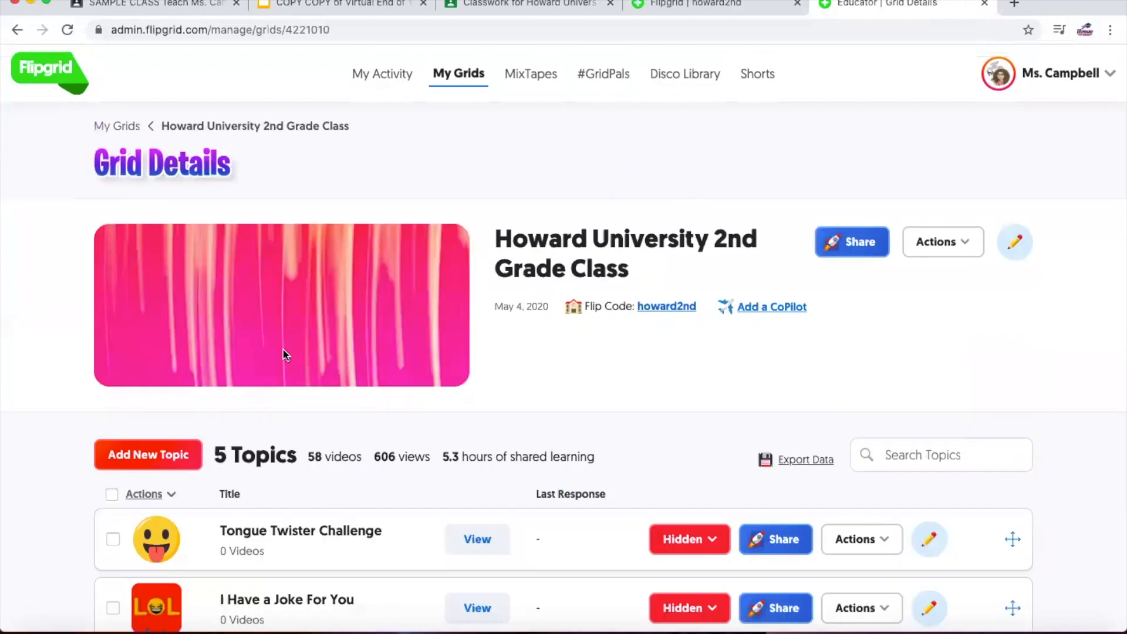
- Select the Math topic and permanently delete it through Actions > Delete Topic
{"action": "scroll", "coordinate": [283, 355], "scroll_direction": "down", "scroll_amount": 2}
{"action": "scroll", "coordinate": [283, 350], "scroll_direction": "down", "scroll_amount": 3}
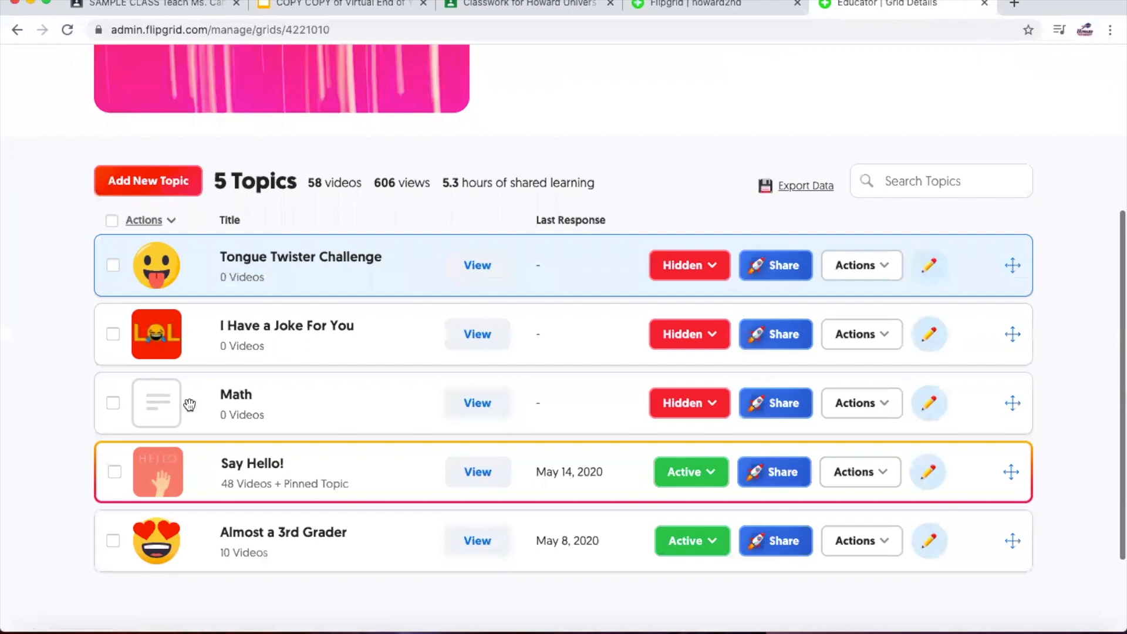
{"action": "left_click", "coordinate": [113, 403]}
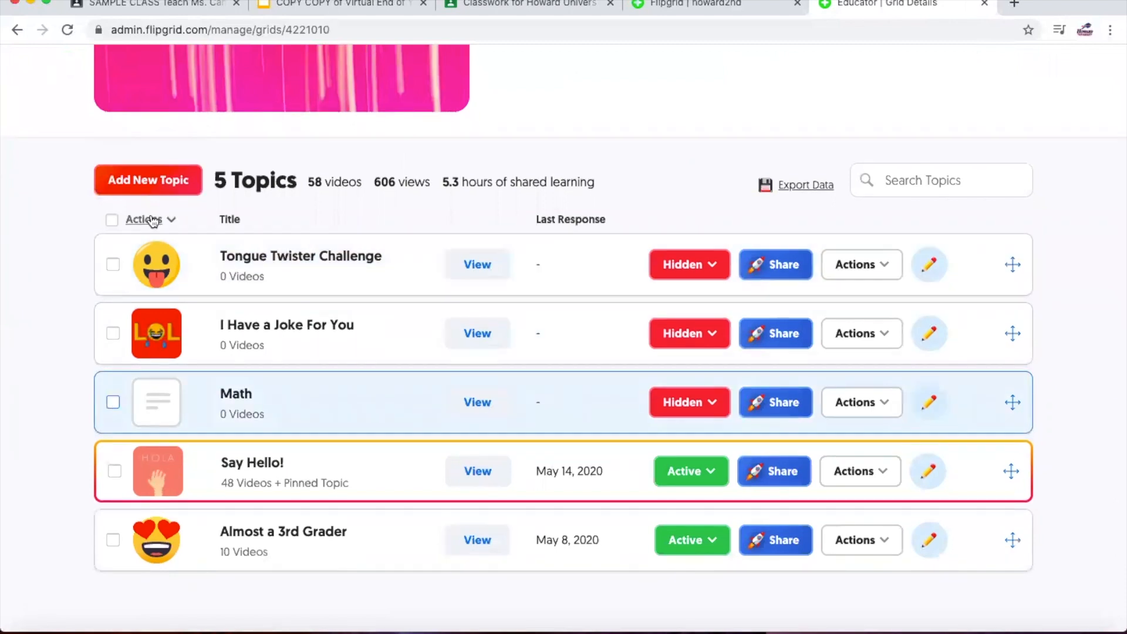
{"action": "left_click", "coordinate": [144, 219]}
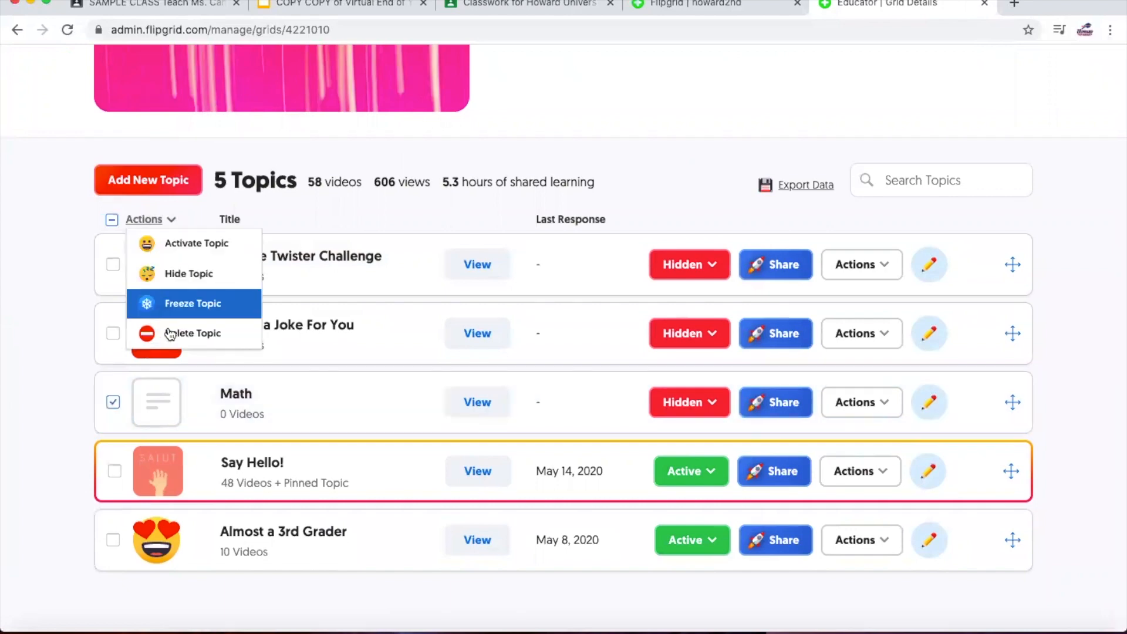
{"action": "left_click", "coordinate": [171, 334]}
{"action": "left_click", "coordinate": [500, 284]}
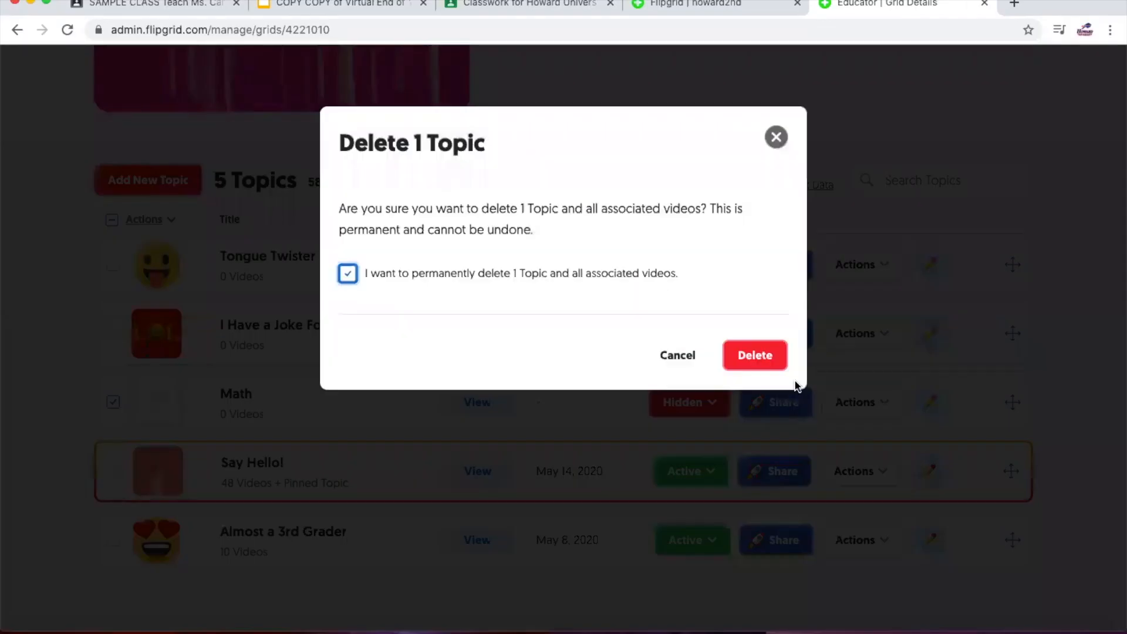
{"action": "left_click", "coordinate": [746, 351]}
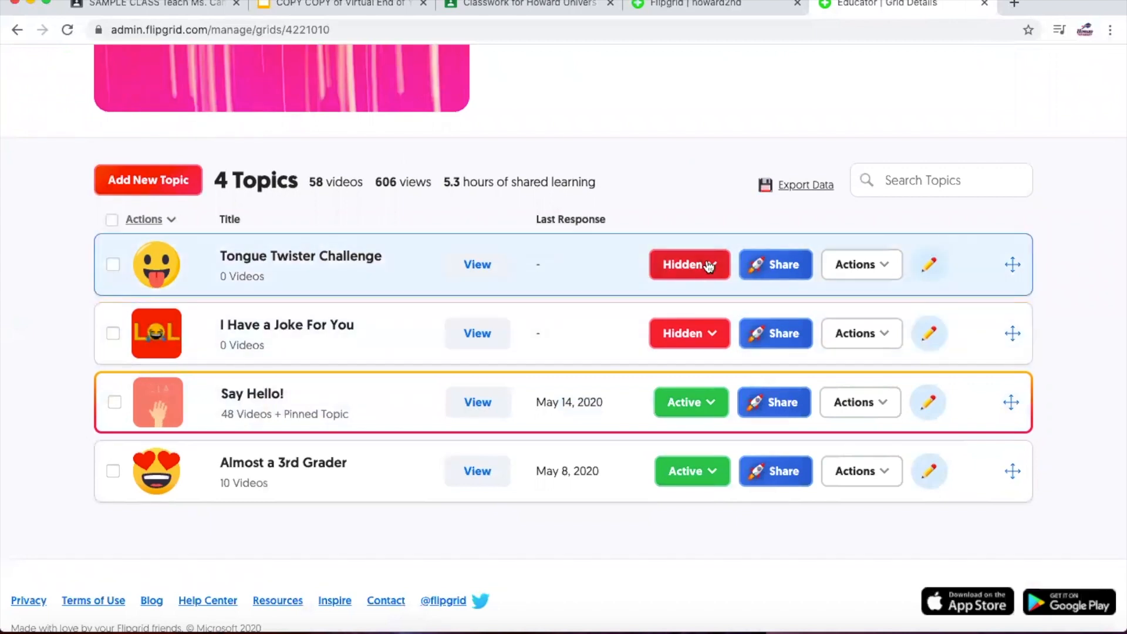
{"action": "left_click", "coordinate": [709, 267]}
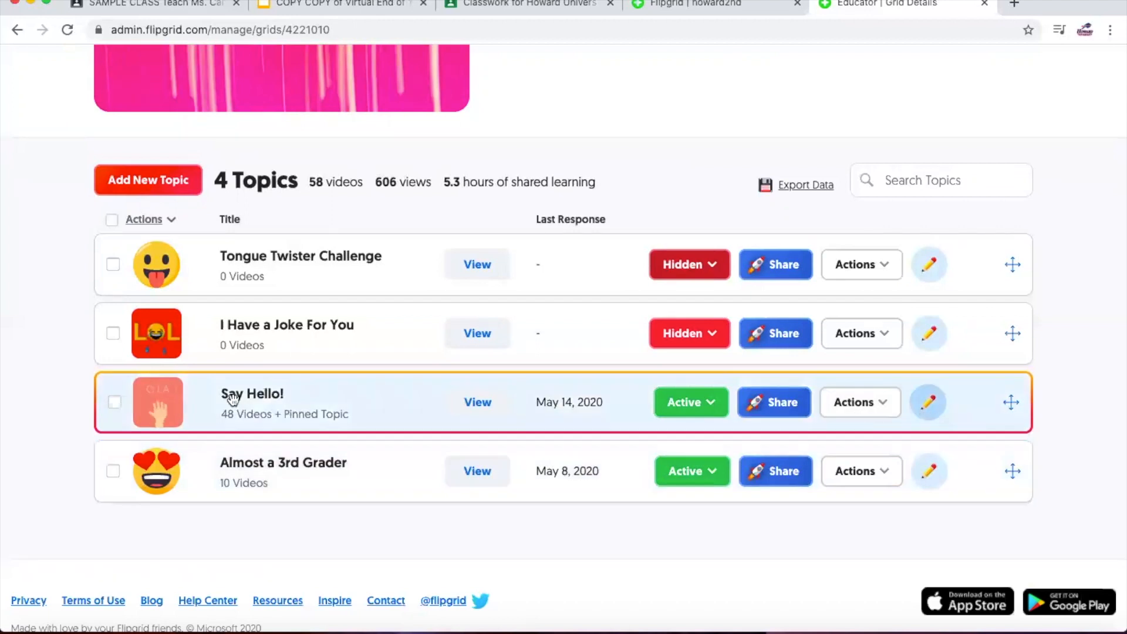
{"action": "left_click", "coordinate": [665, 6]}
- Return to the grid details, open the Say Hello! topic and scroll to its responses
{"action": "scroll", "coordinate": [346, 369], "scroll_direction": "up", "scroll_amount": 10}
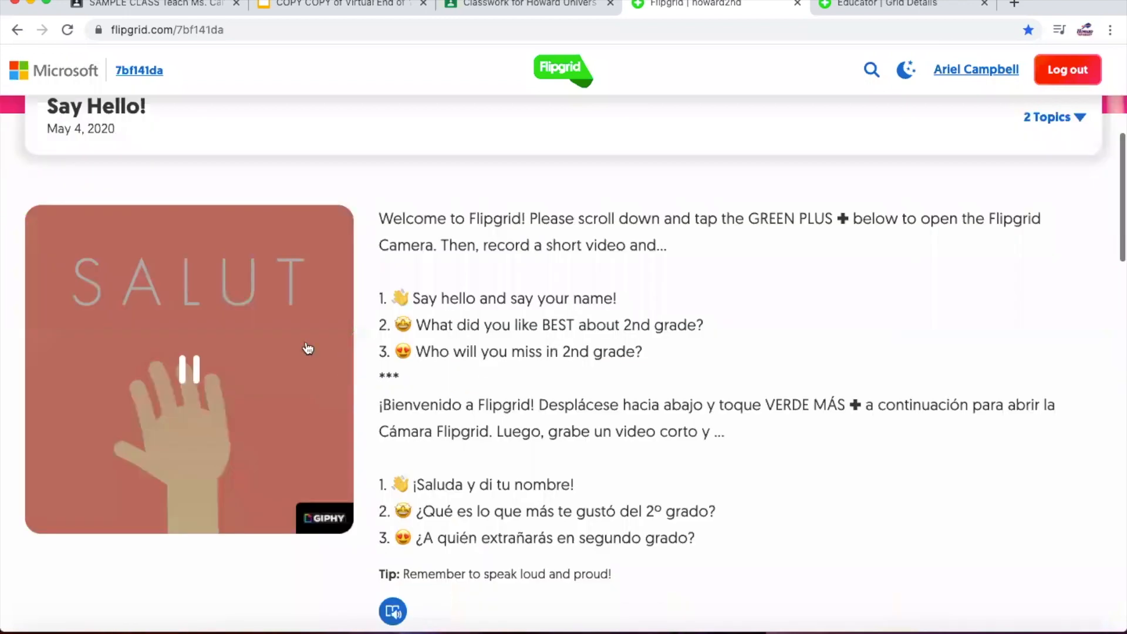
{"action": "scroll", "coordinate": [385, 234], "scroll_direction": "up", "scroll_amount": 2}
{"action": "scroll", "coordinate": [524, 290], "scroll_direction": "down", "scroll_amount": 7}
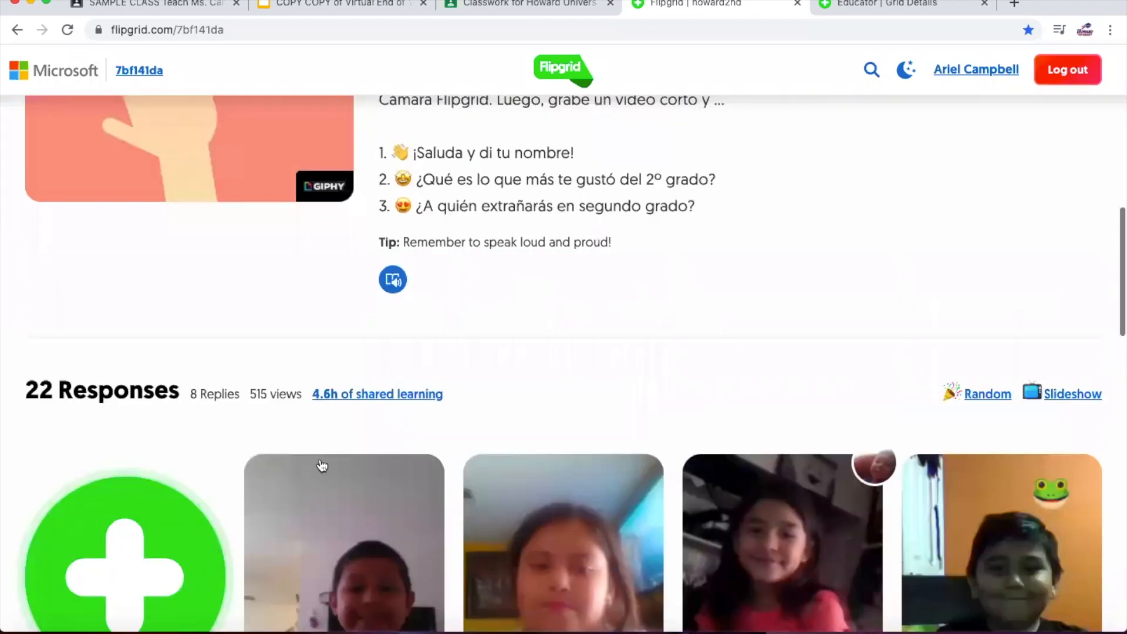
{"action": "scroll", "coordinate": [524, 299], "scroll_direction": "down", "scroll_amount": 6}
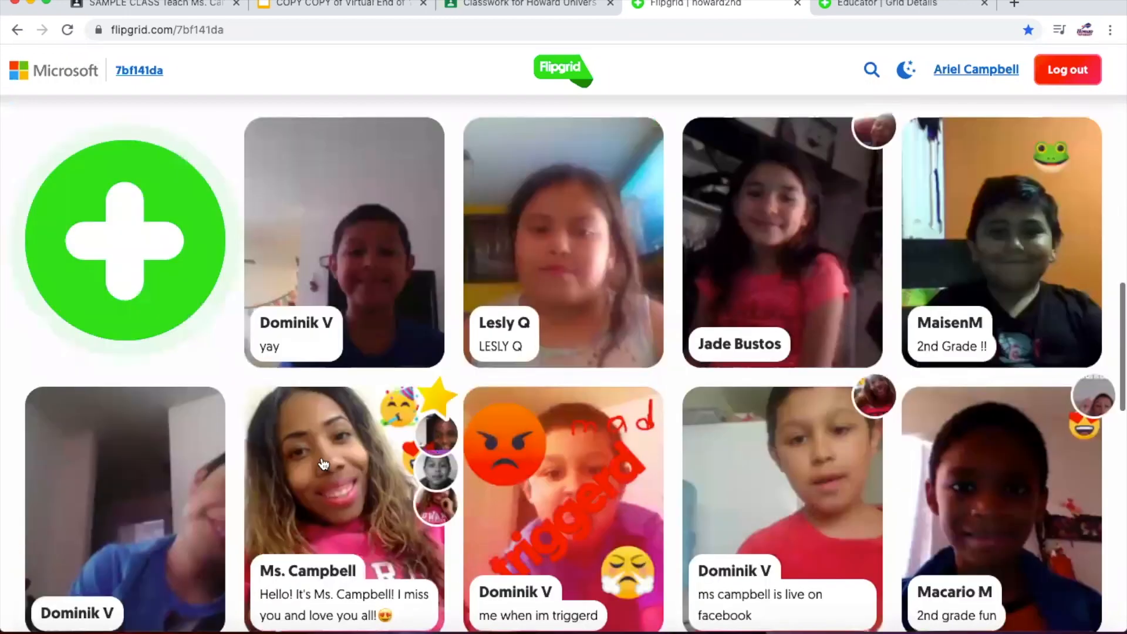
{"action": "left_click", "coordinate": [860, 3]}
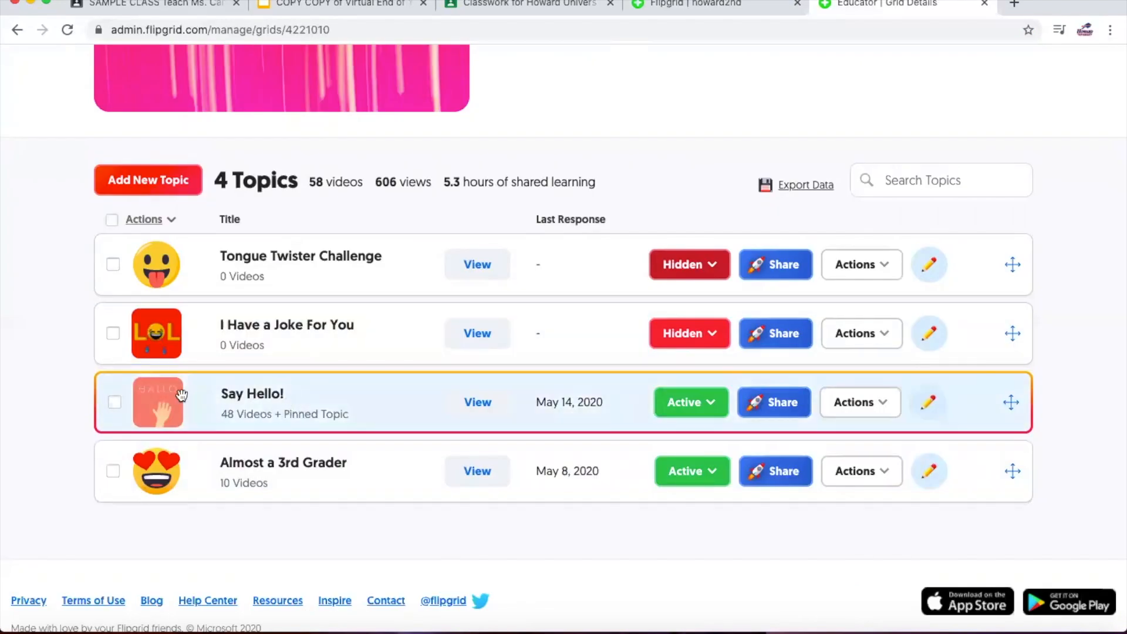
{"action": "left_click", "coordinate": [248, 399]}
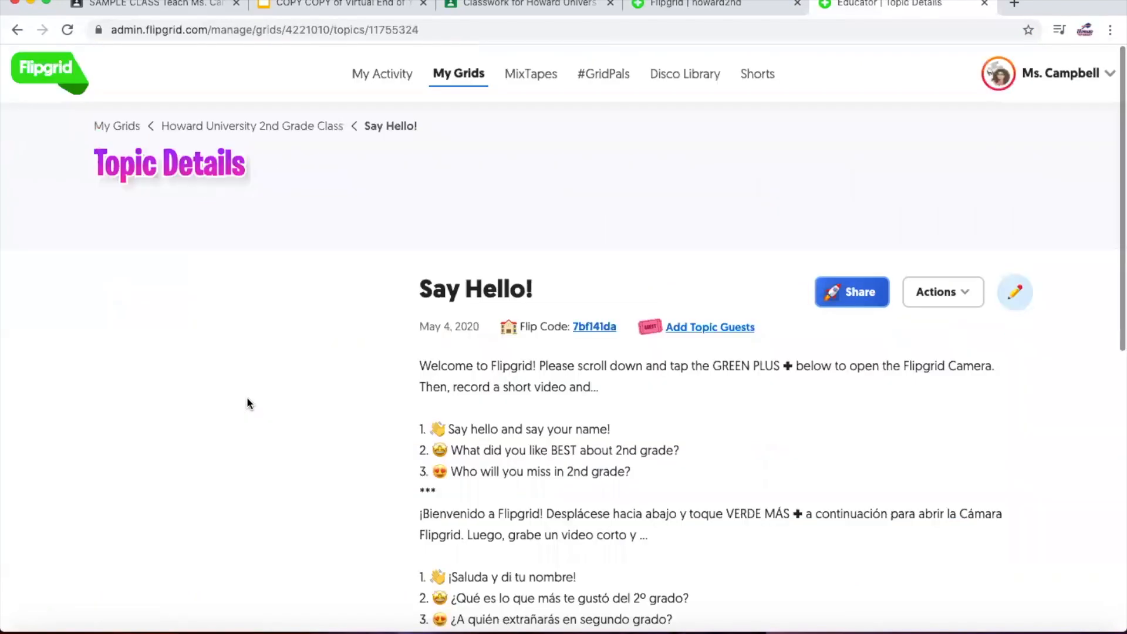
{"action": "scroll", "coordinate": [247, 399], "scroll_direction": "down", "scroll_amount": 4}
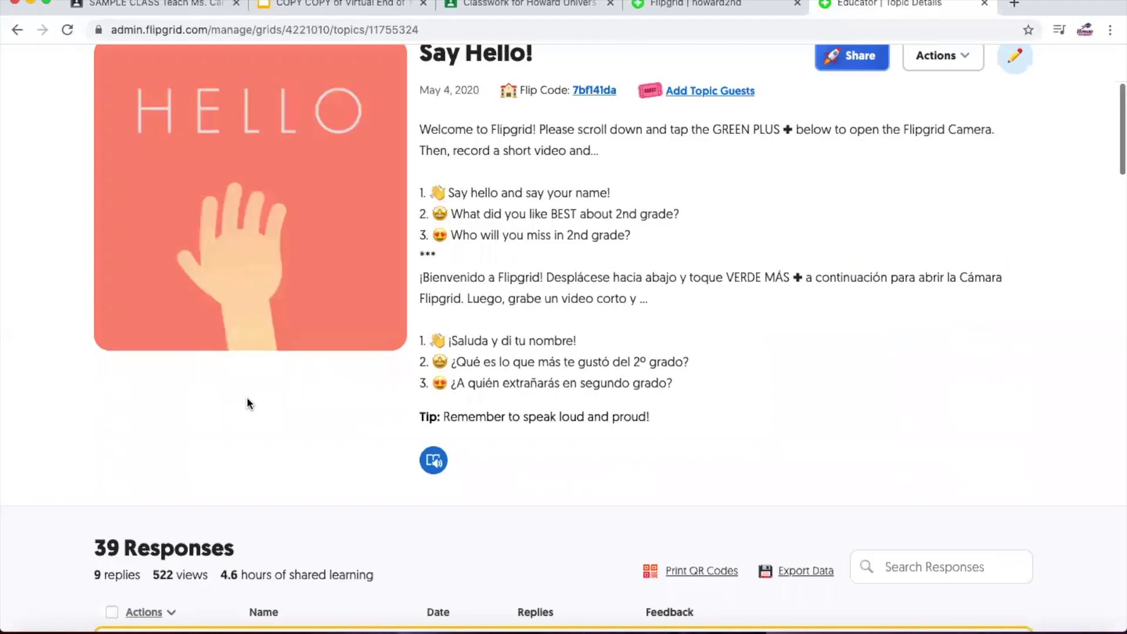
{"action": "scroll", "coordinate": [247, 398], "scroll_direction": "down", "scroll_amount": 3}
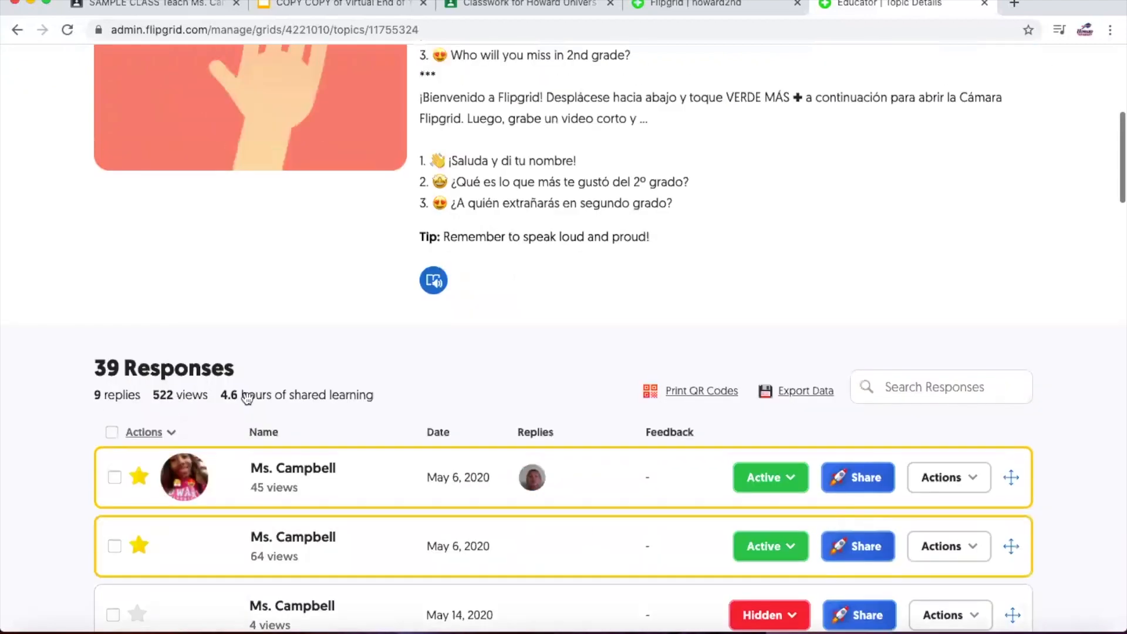
{"action": "scroll", "coordinate": [246, 397], "scroll_direction": "down", "scroll_amount": 4}
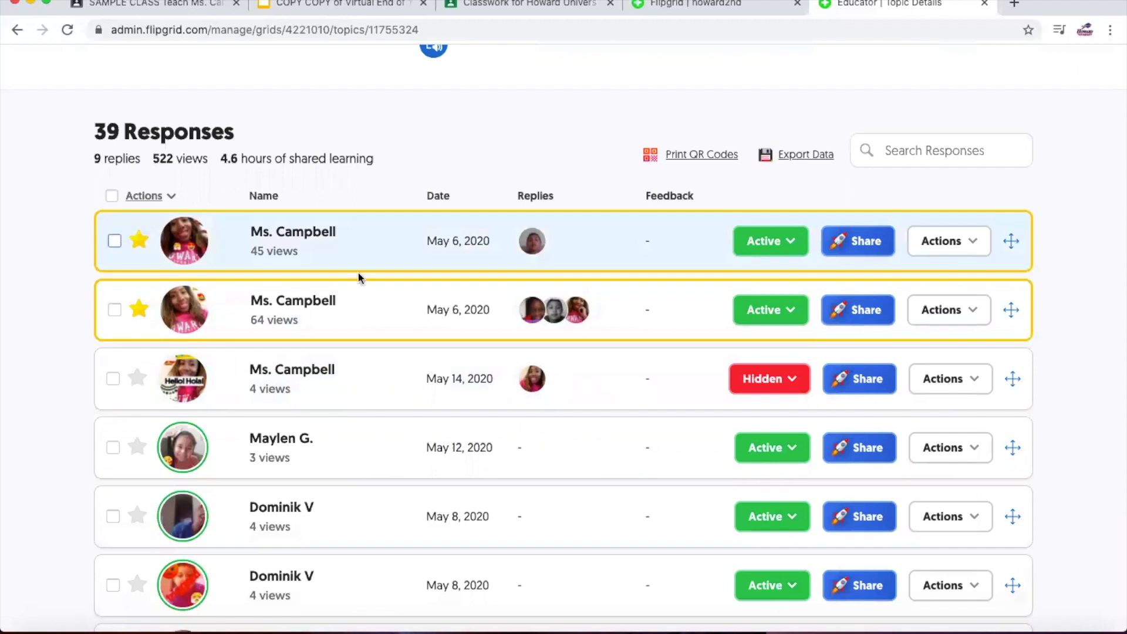
- Toggle the featured stars on several responses, then reload the student view to check the order
{"action": "left_click", "coordinate": [137, 381]}
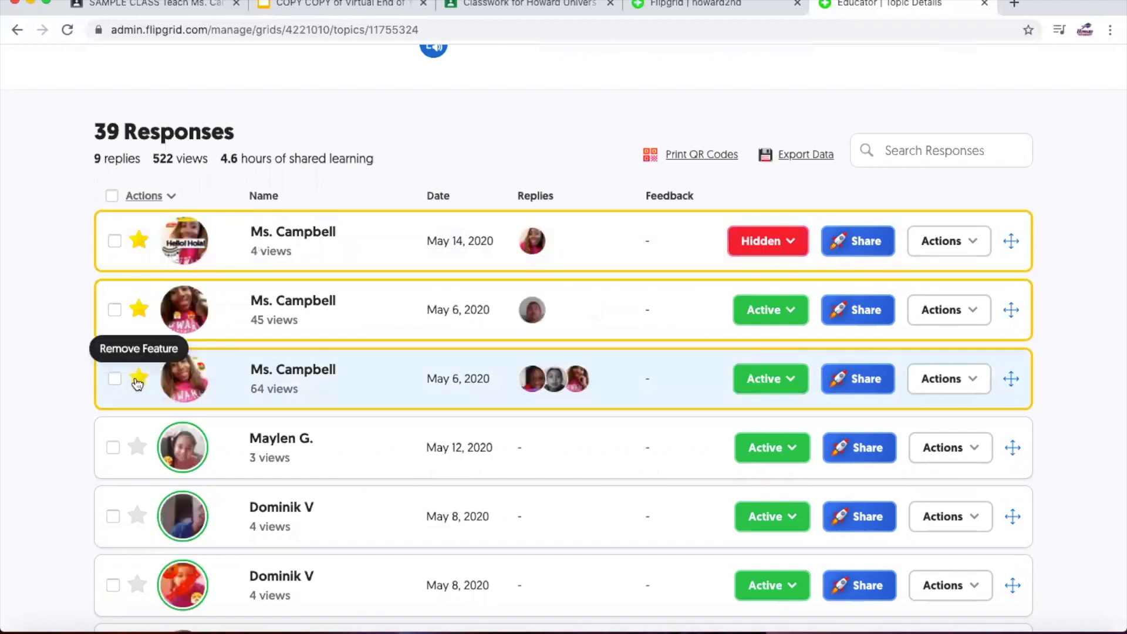
{"action": "left_click", "coordinate": [137, 380]}
{"action": "left_click", "coordinate": [137, 379]}
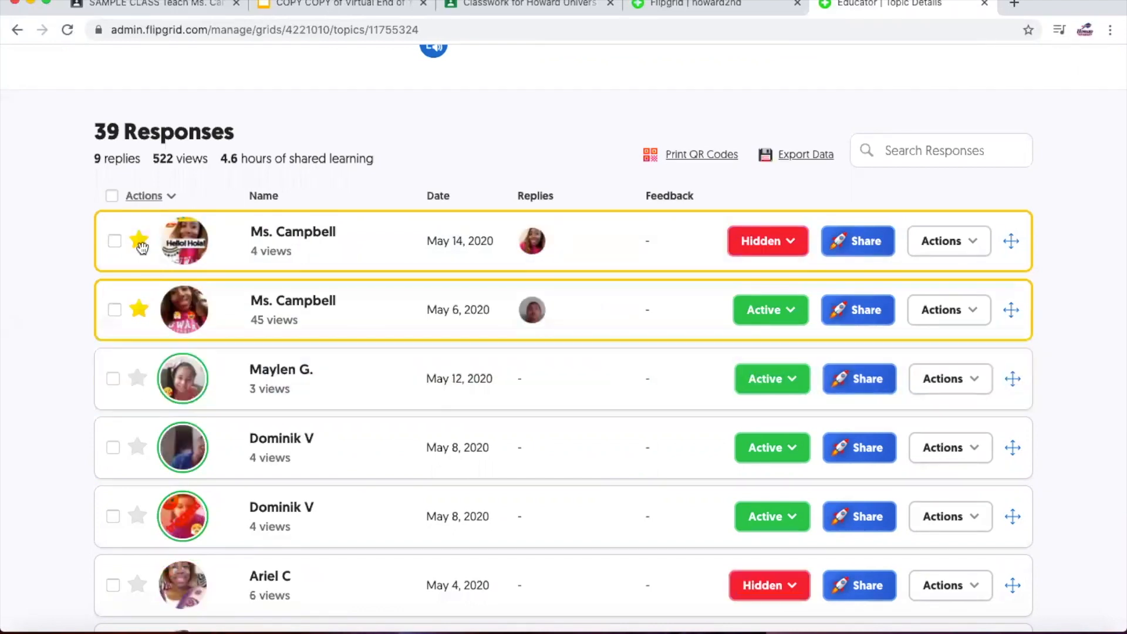
{"action": "left_click", "coordinate": [139, 241]}
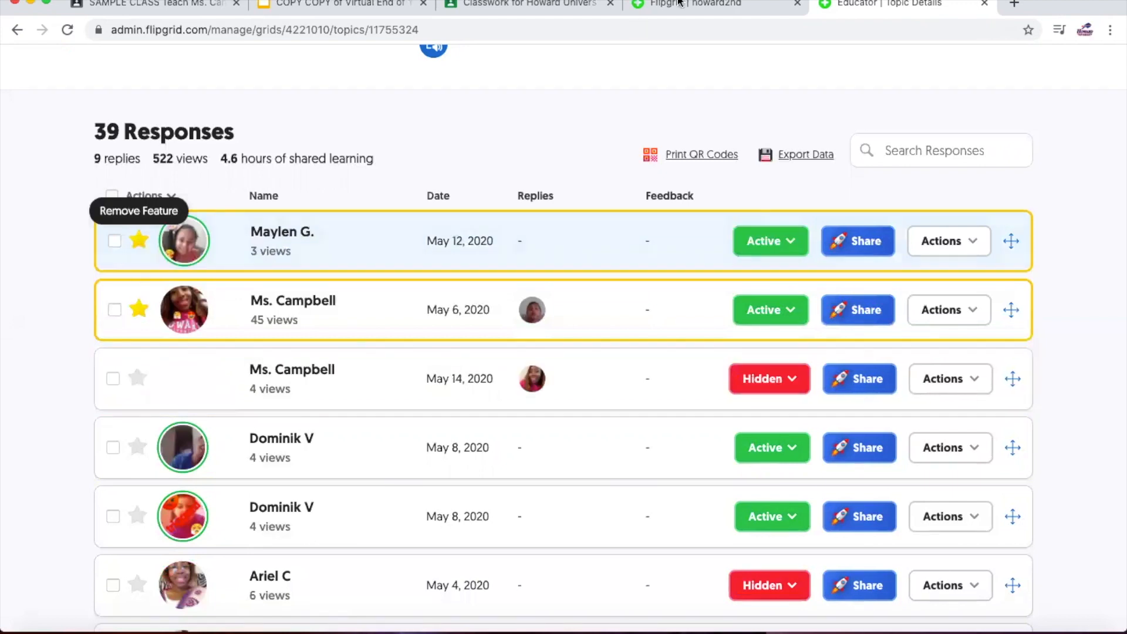
{"action": "key", "text": "ctrl+shift+Tab"}
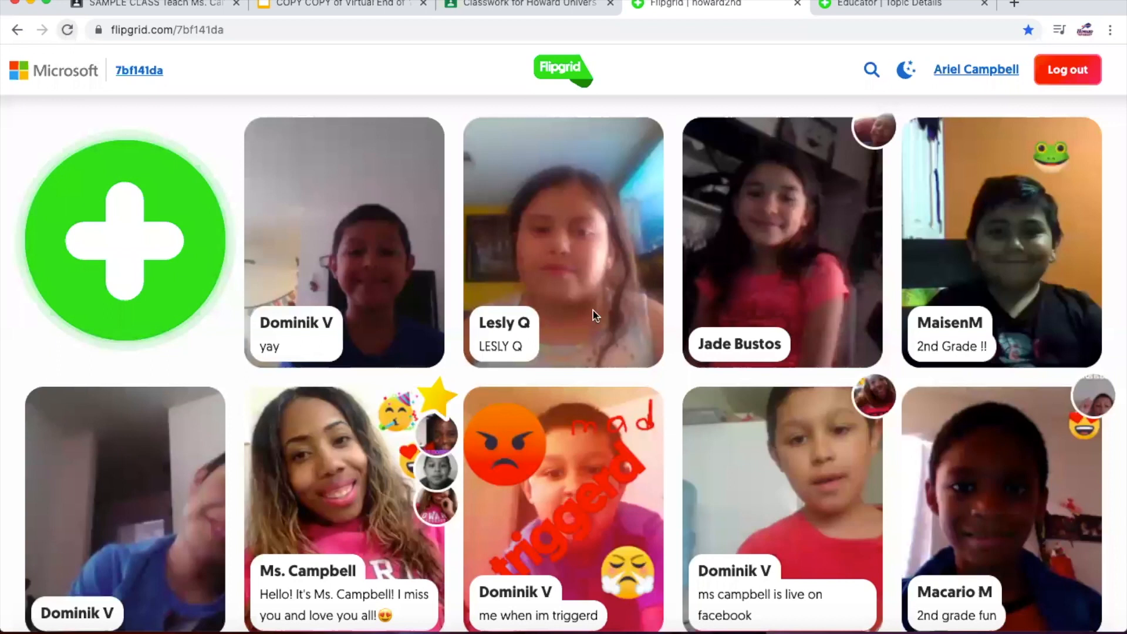
{"action": "left_click", "coordinate": [68, 31]}
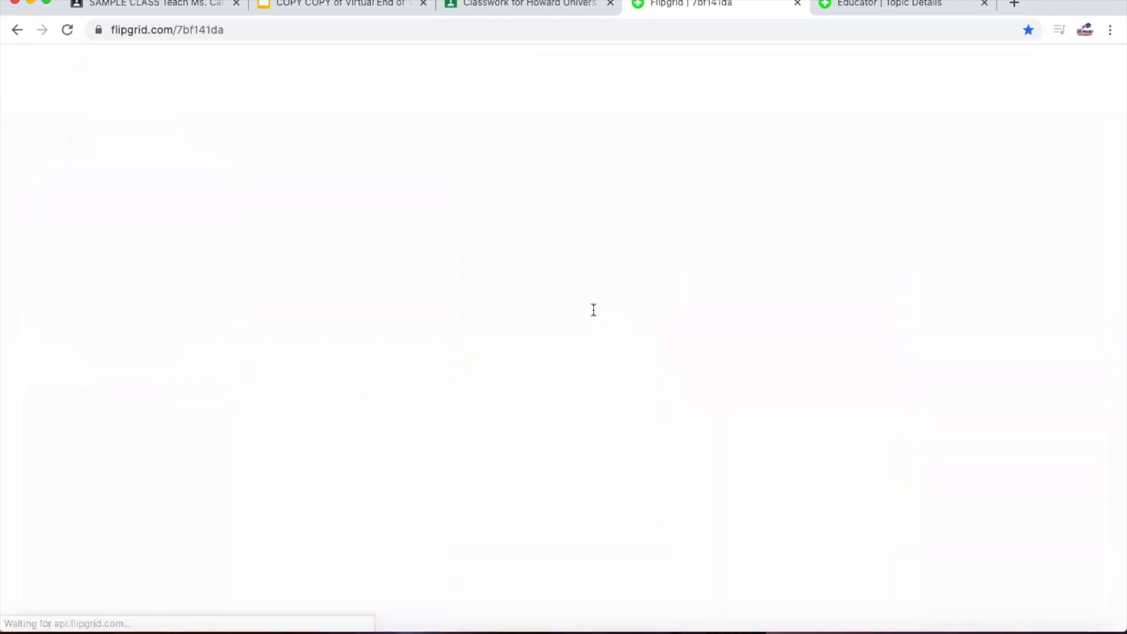
{"action": "scroll", "coordinate": [593, 310], "scroll_direction": "down", "scroll_amount": 15}
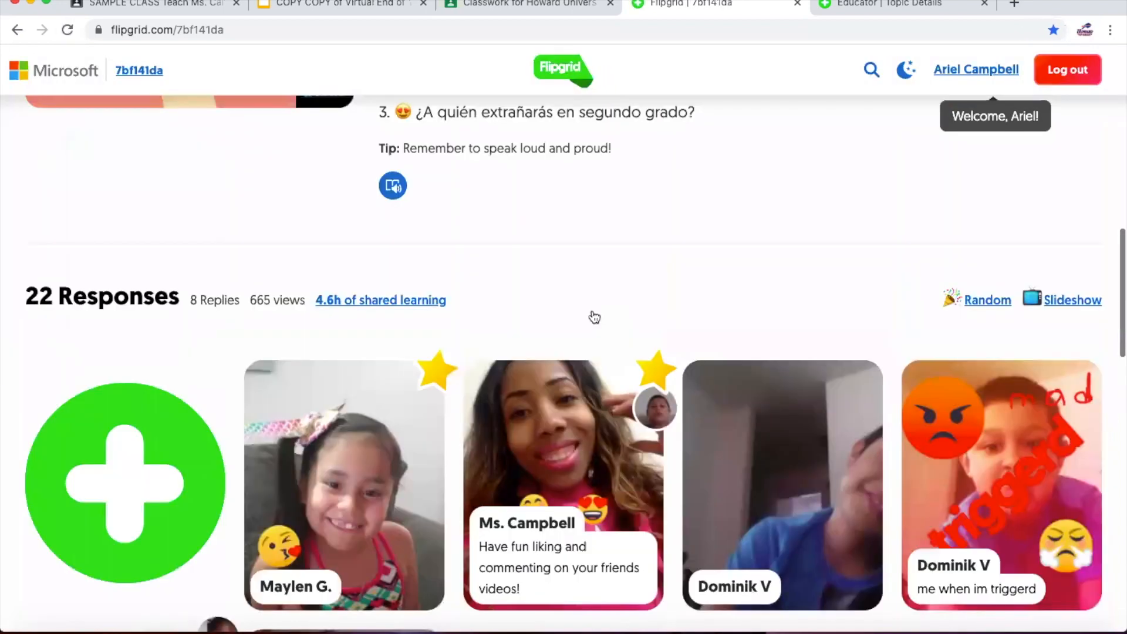
{"action": "scroll", "coordinate": [593, 311], "scroll_direction": "down", "scroll_amount": 2}
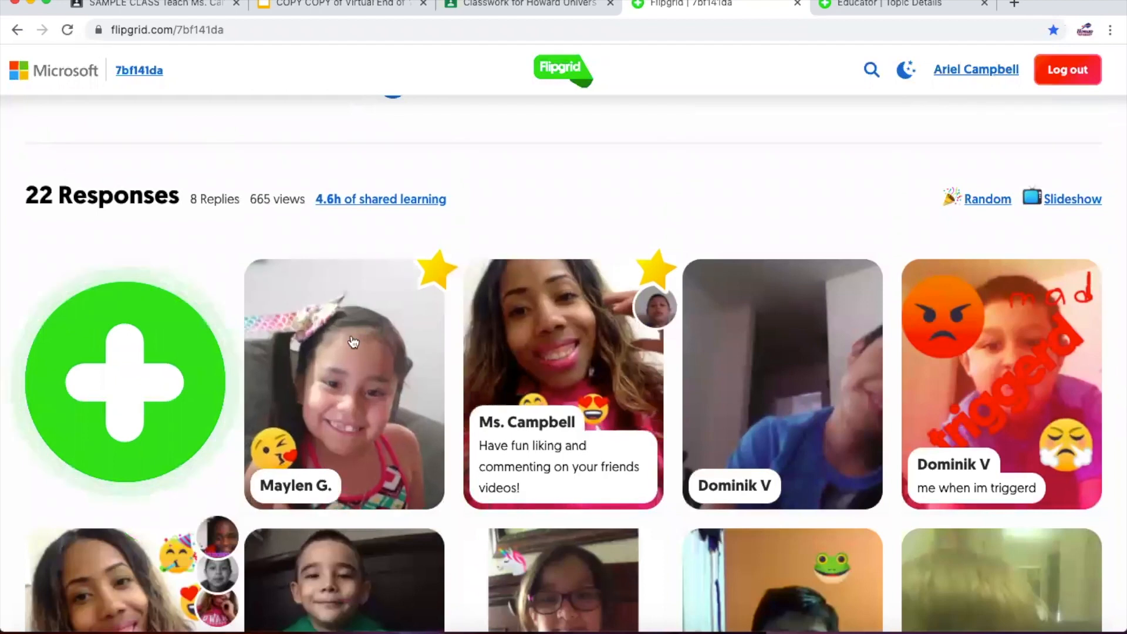
- Unfeature the May 12 response and recheck the featured order in the student view
{"action": "left_click", "coordinate": [872, 6]}
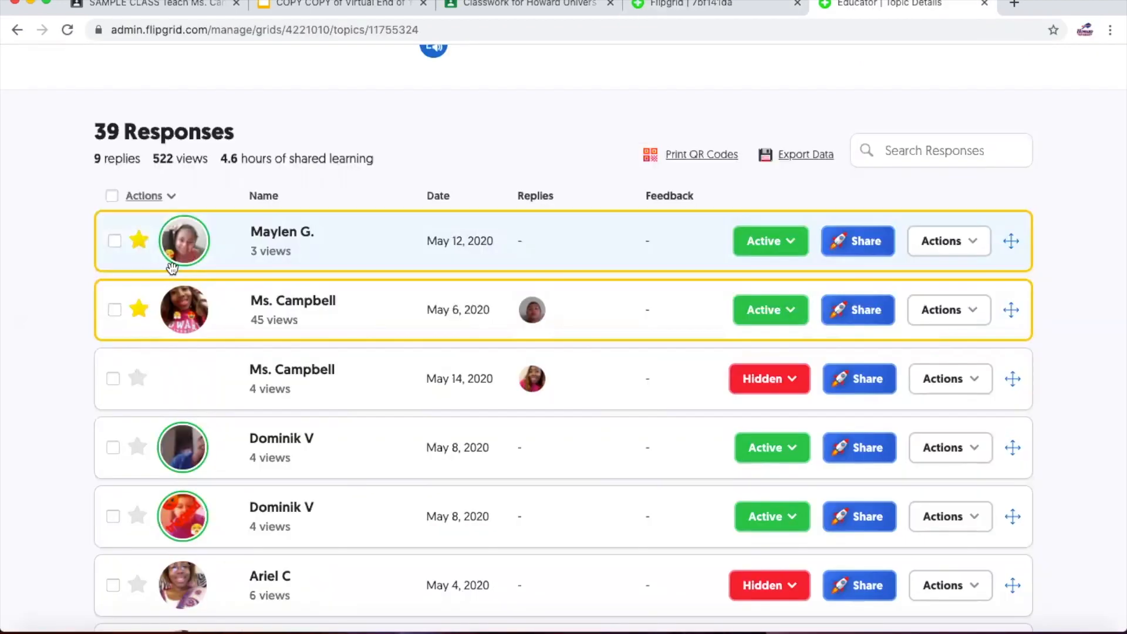
{"action": "left_click", "coordinate": [139, 241]}
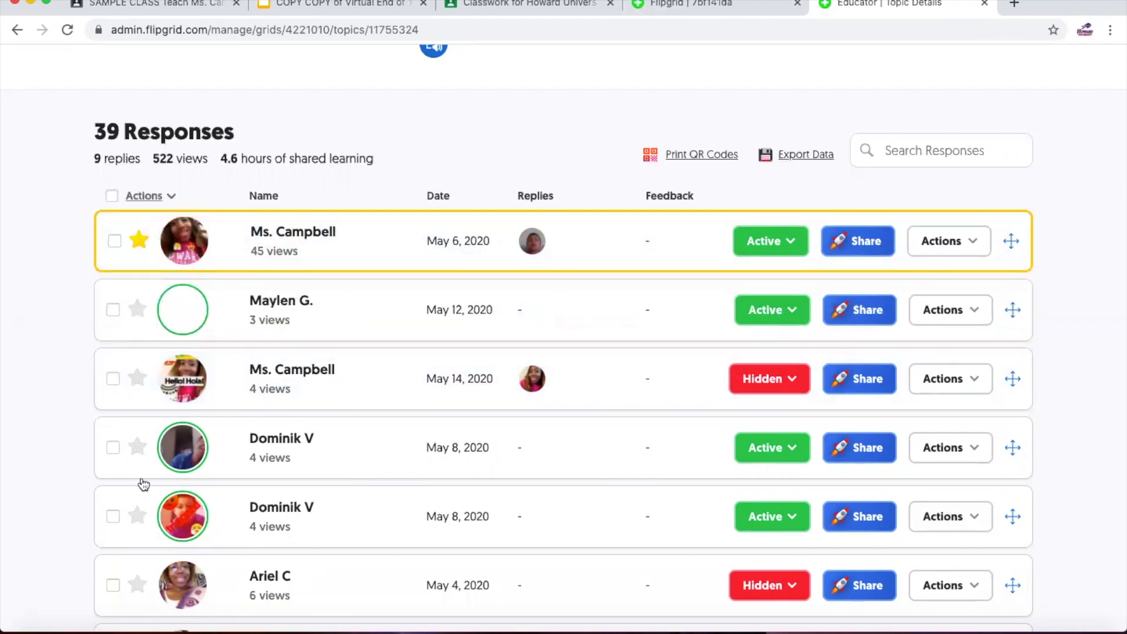
{"action": "scroll", "coordinate": [145, 485], "scroll_direction": "down", "scroll_amount": 3}
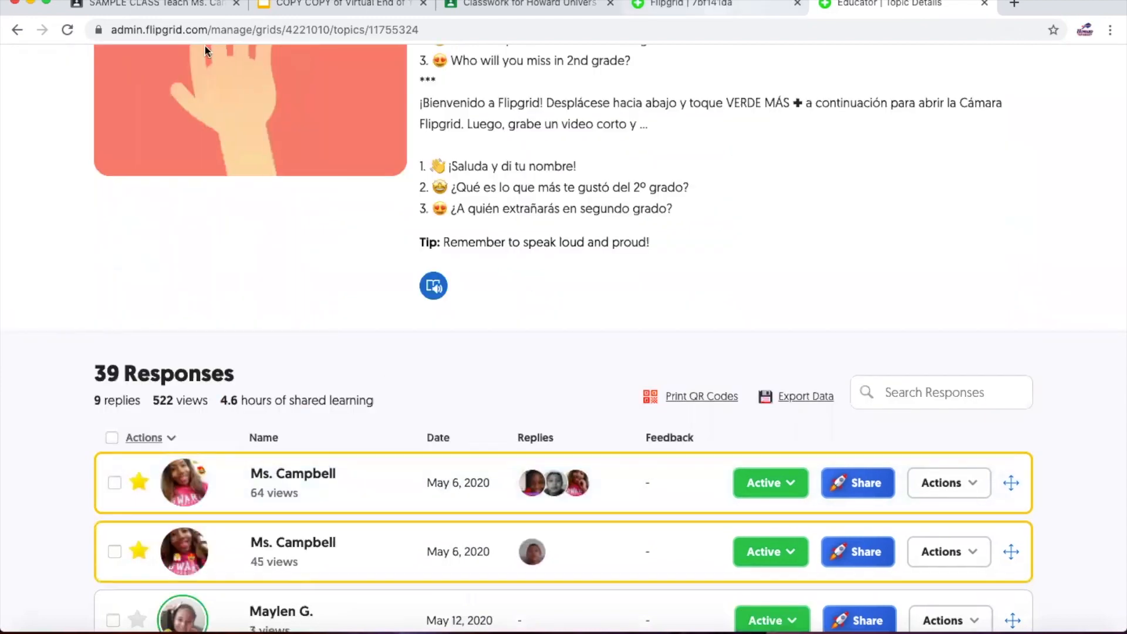
{"action": "key", "text": "ctrl+shift+Tab"}
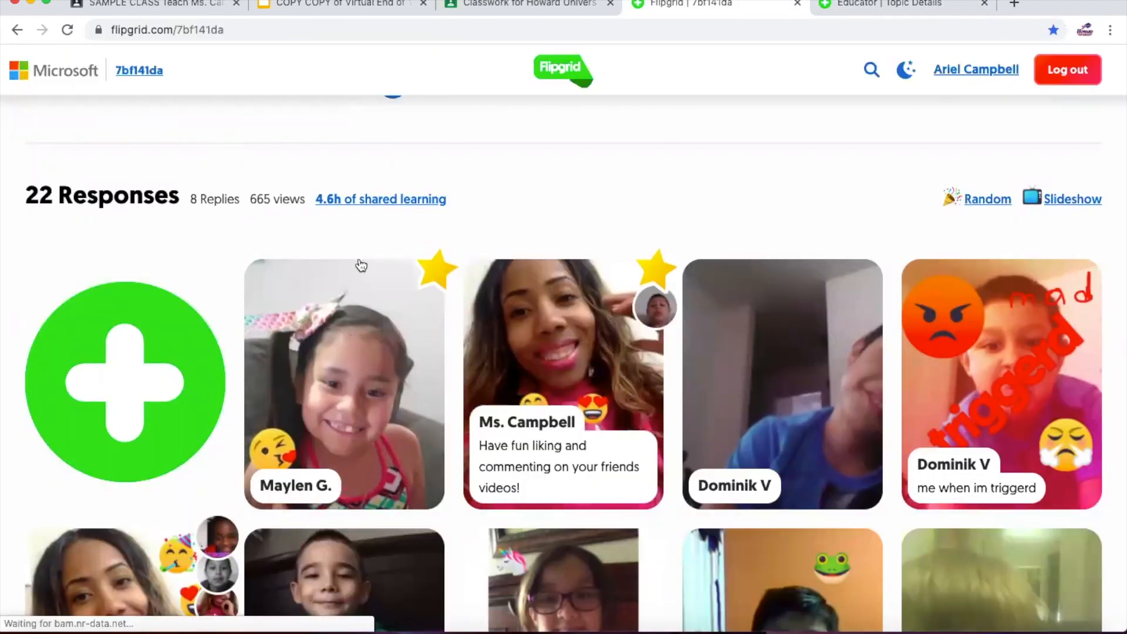
{"action": "scroll", "coordinate": [361, 264], "scroll_direction": "down", "scroll_amount": 10}
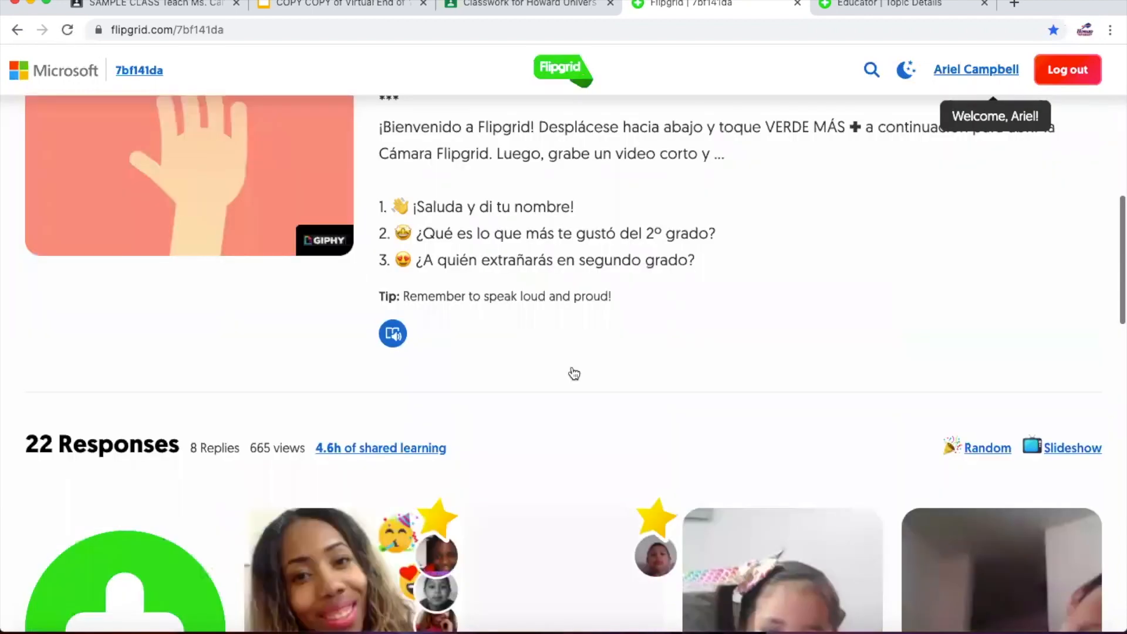
{"action": "scroll", "coordinate": [574, 372], "scroll_direction": "down", "scroll_amount": 5}
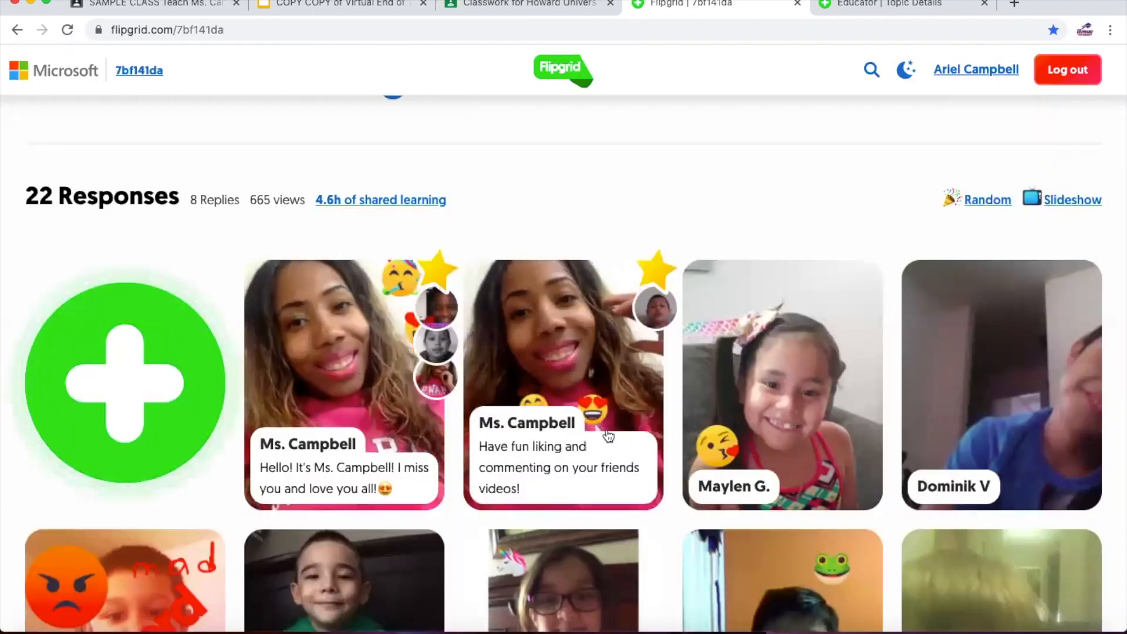
{"action": "scroll", "coordinate": [804, 426], "scroll_direction": "down", "scroll_amount": 2}
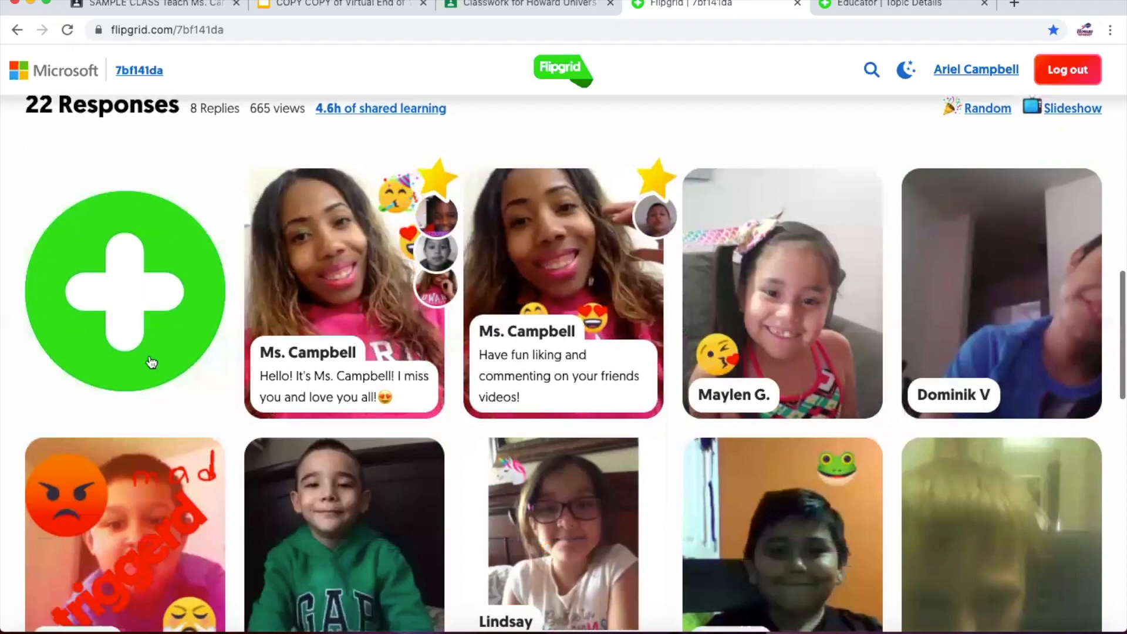
{"action": "scroll", "coordinate": [148, 360], "scroll_direction": "up", "scroll_amount": 2}
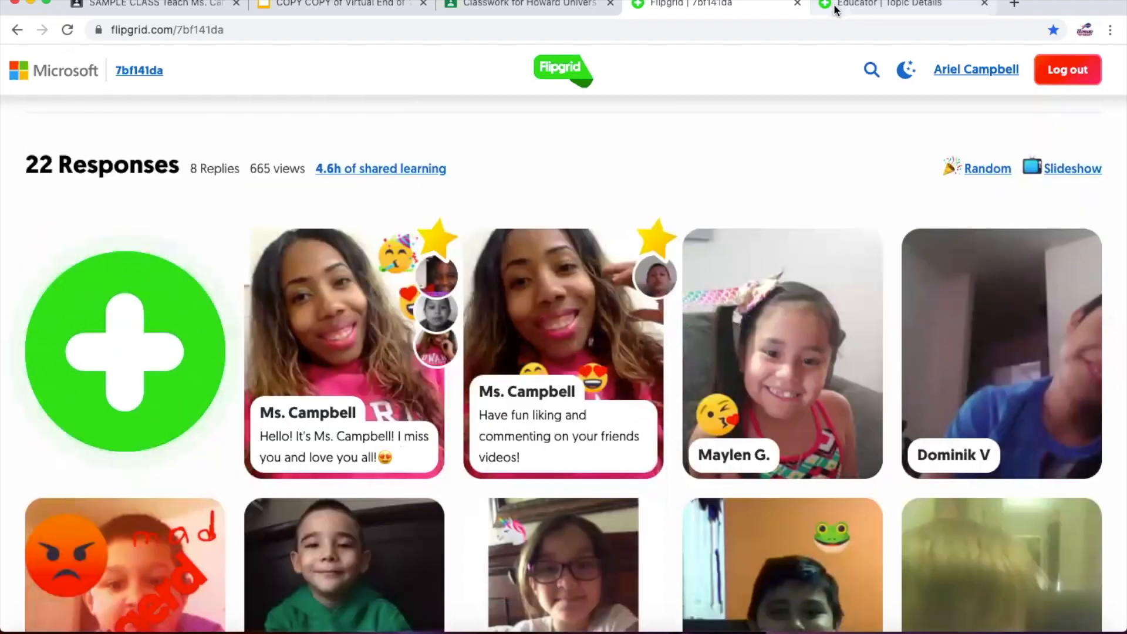
{"action": "key", "text": "ctrl+Tab"}
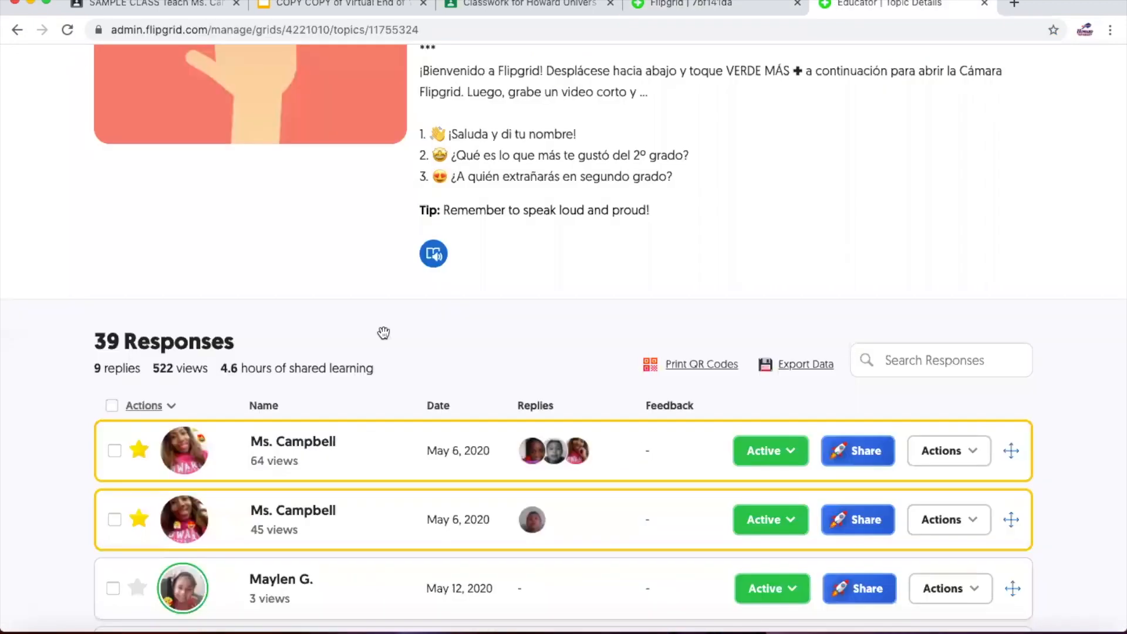
{"action": "scroll", "coordinate": [259, 294], "scroll_direction": "down", "scroll_amount": 5}
{"action": "scroll", "coordinate": [278, 284], "scroll_direction": "down", "scroll_amount": 2}
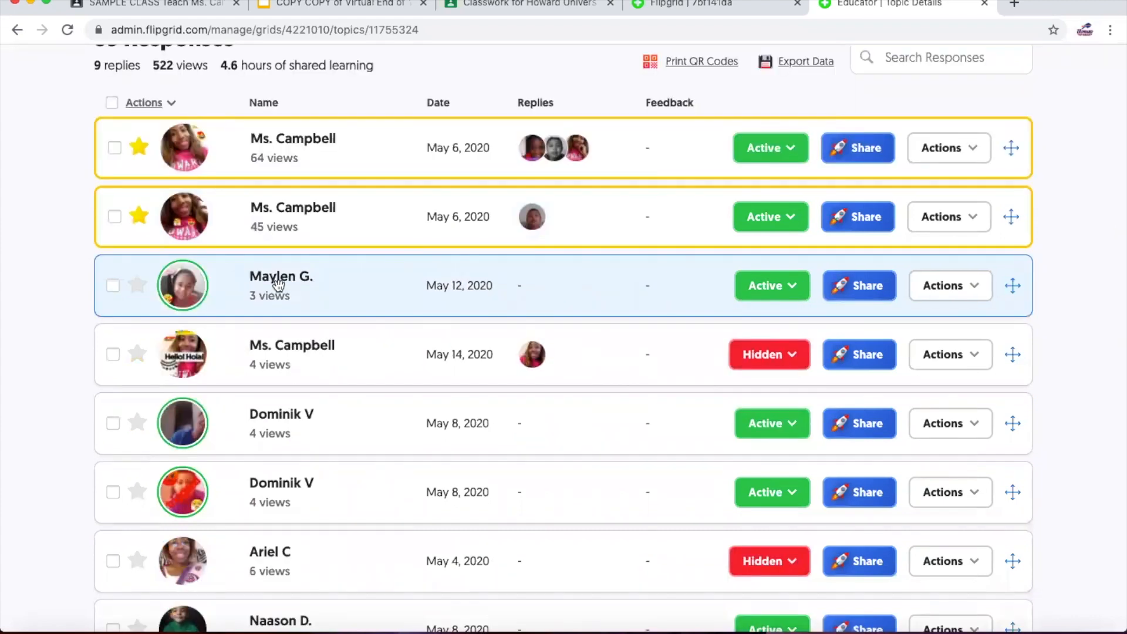
{"action": "left_click", "coordinate": [677, 6]}
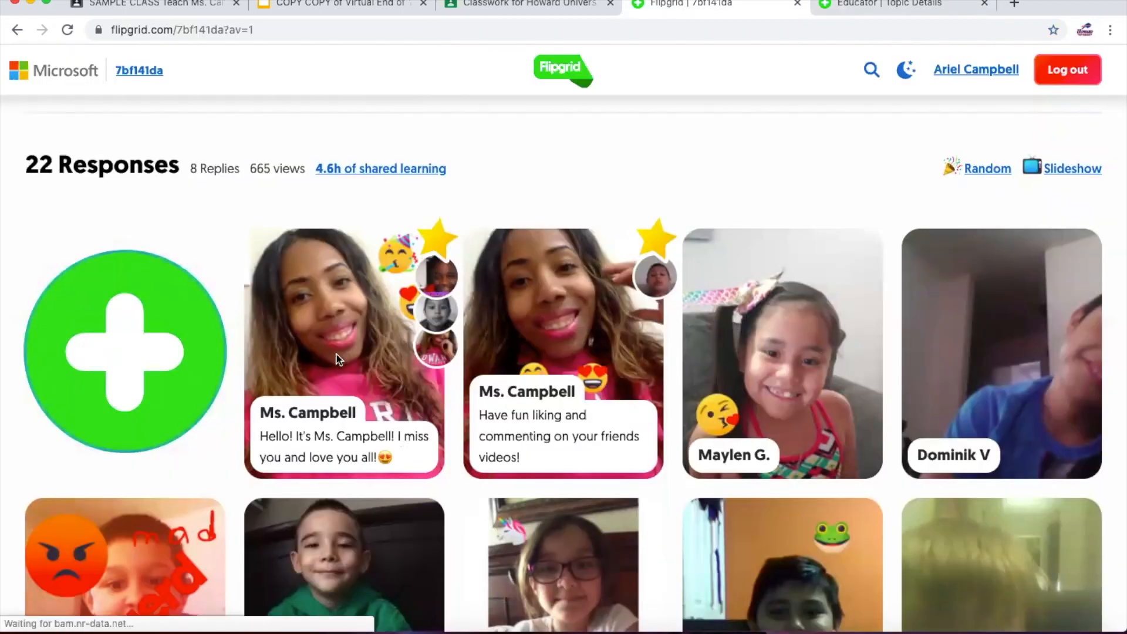
{"action": "left_click", "coordinate": [339, 359]}
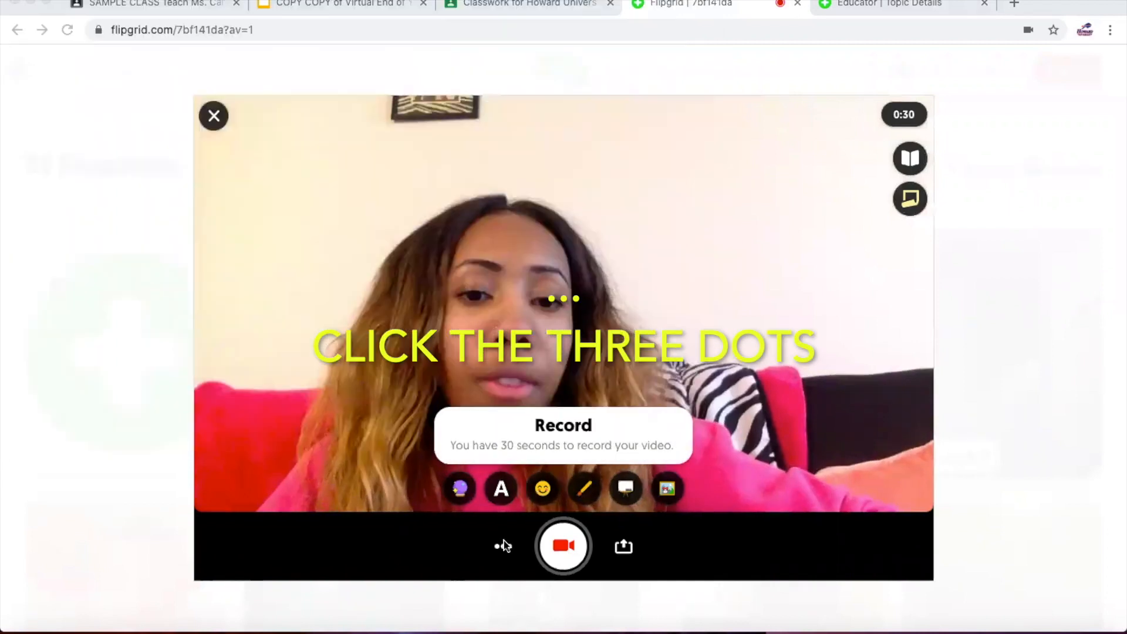
{"action": "left_click", "coordinate": [503, 547]}
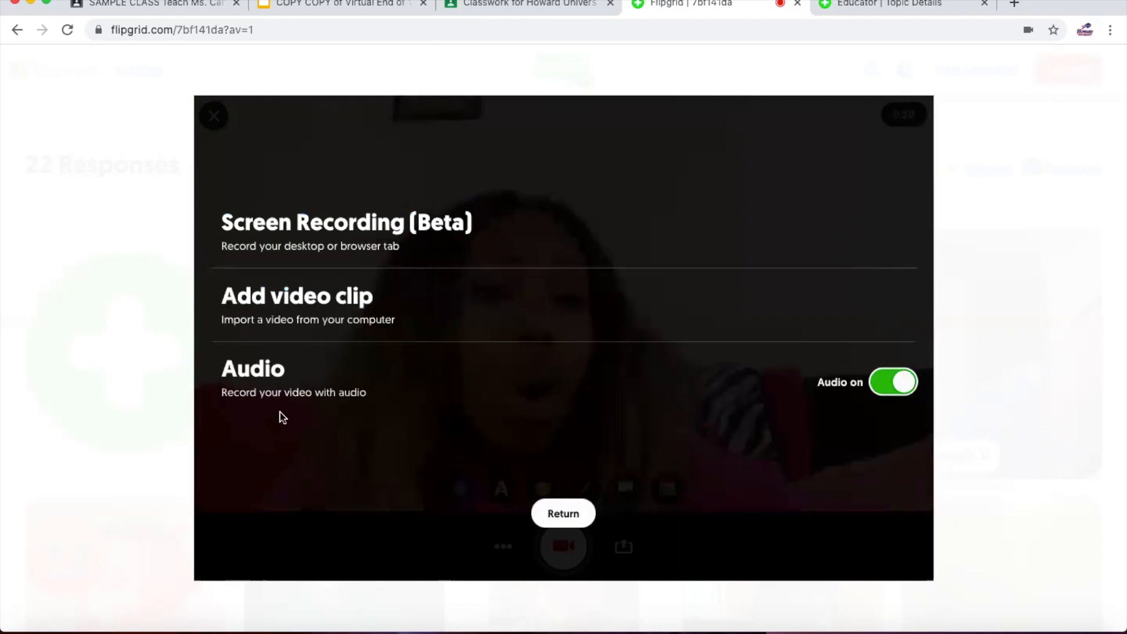
{"action": "left_click", "coordinate": [17, 30]}
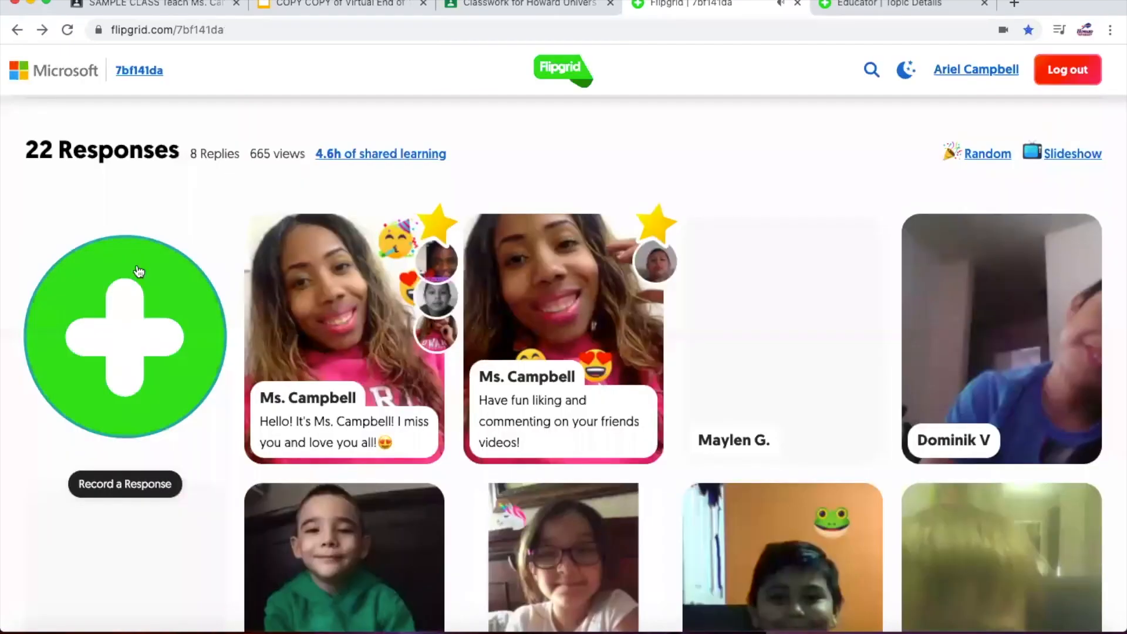
- Open the options menus for the May 12 and May 8 responses
{"action": "key", "text": "ctrl+Tab"}
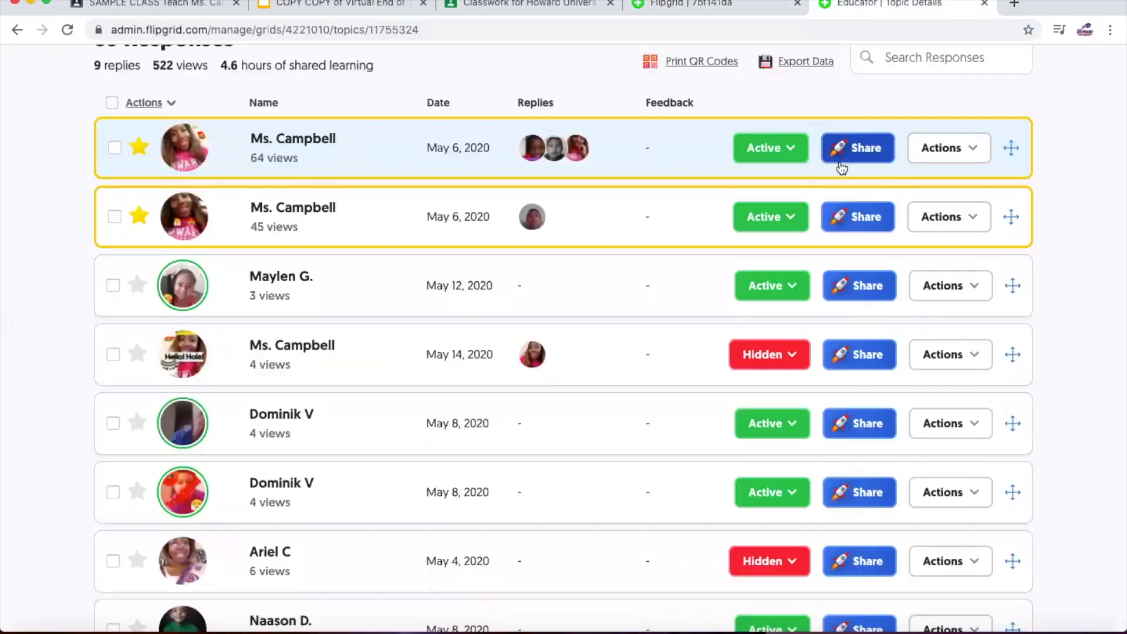
{"action": "left_click", "coordinate": [969, 291]}
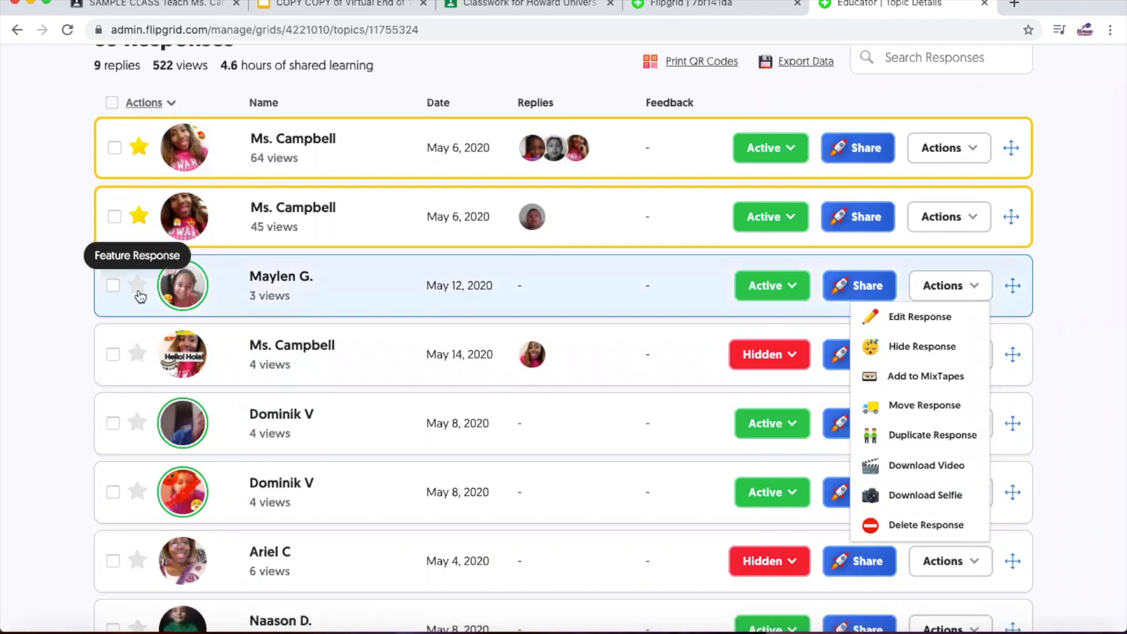
{"action": "scroll", "coordinate": [246, 360], "scroll_direction": "down", "scroll_amount": 1}
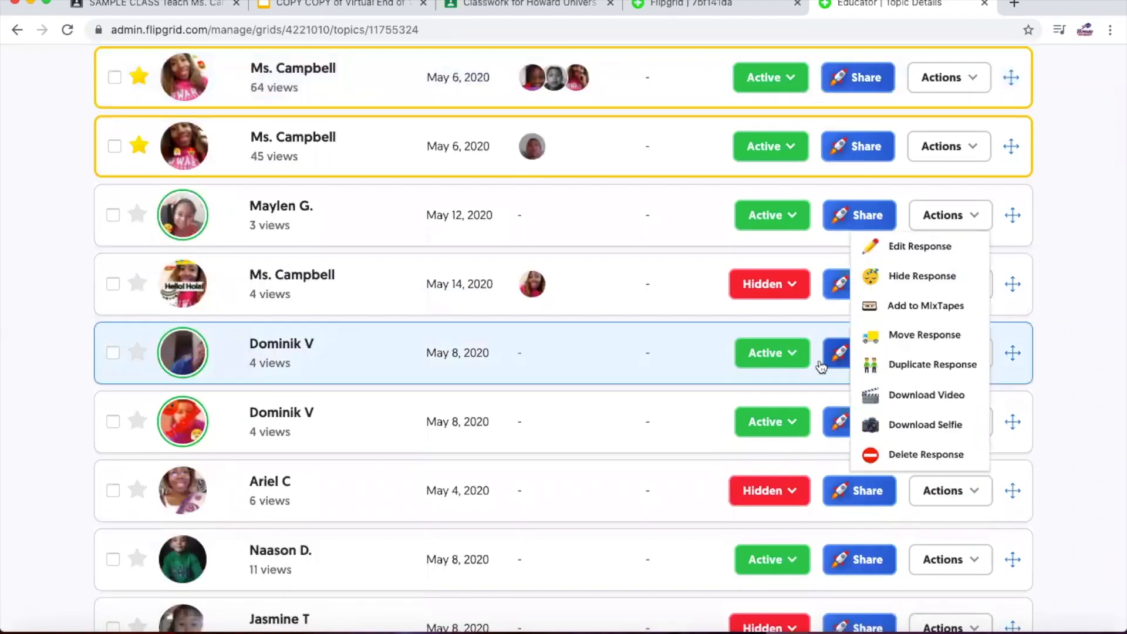
{"action": "left_click", "coordinate": [976, 364]}
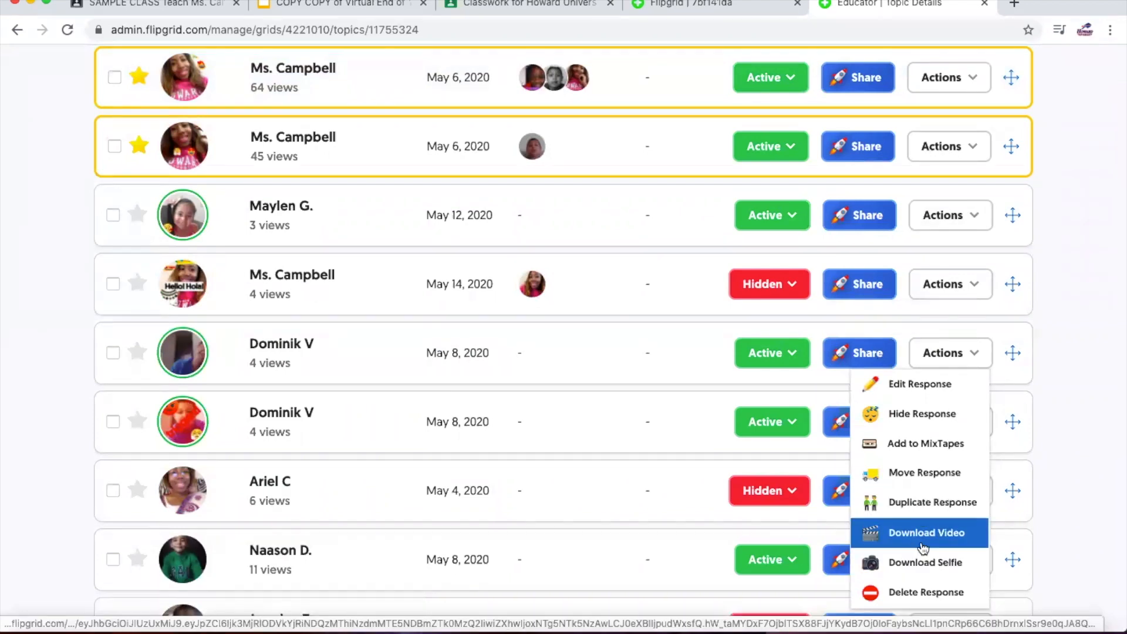
- Scroll to the hidden student response and set its status to Active
{"action": "scroll", "coordinate": [832, 491], "scroll_direction": "down", "scroll_amount": 1}
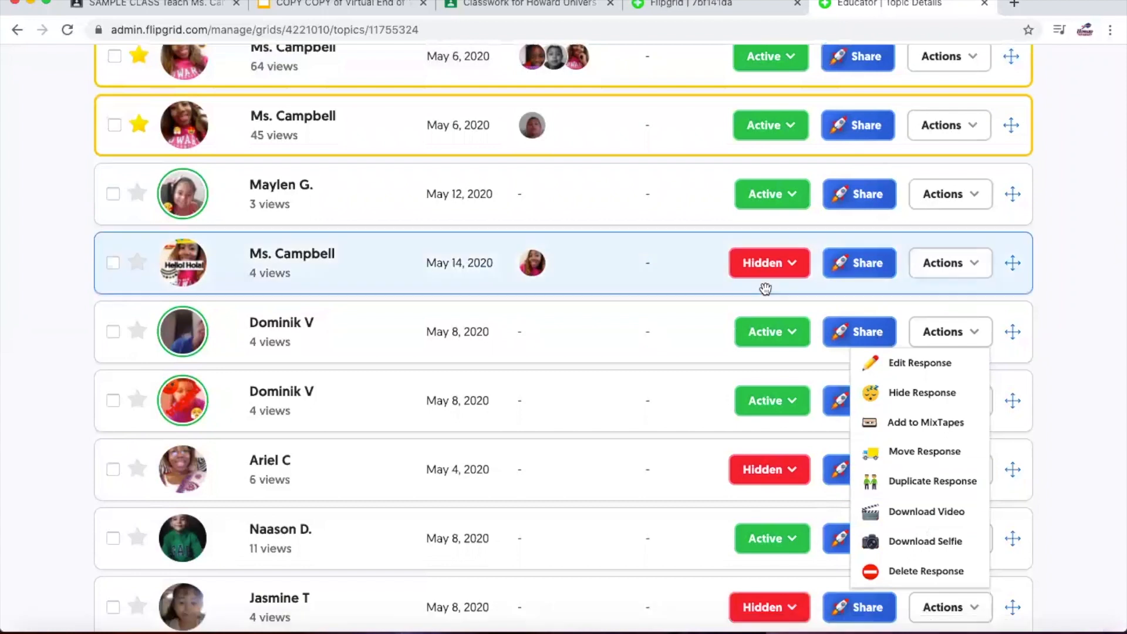
{"action": "scroll", "coordinate": [769, 388], "scroll_direction": "down", "scroll_amount": 3}
{"action": "scroll", "coordinate": [771, 384], "scroll_direction": "down", "scroll_amount": 3}
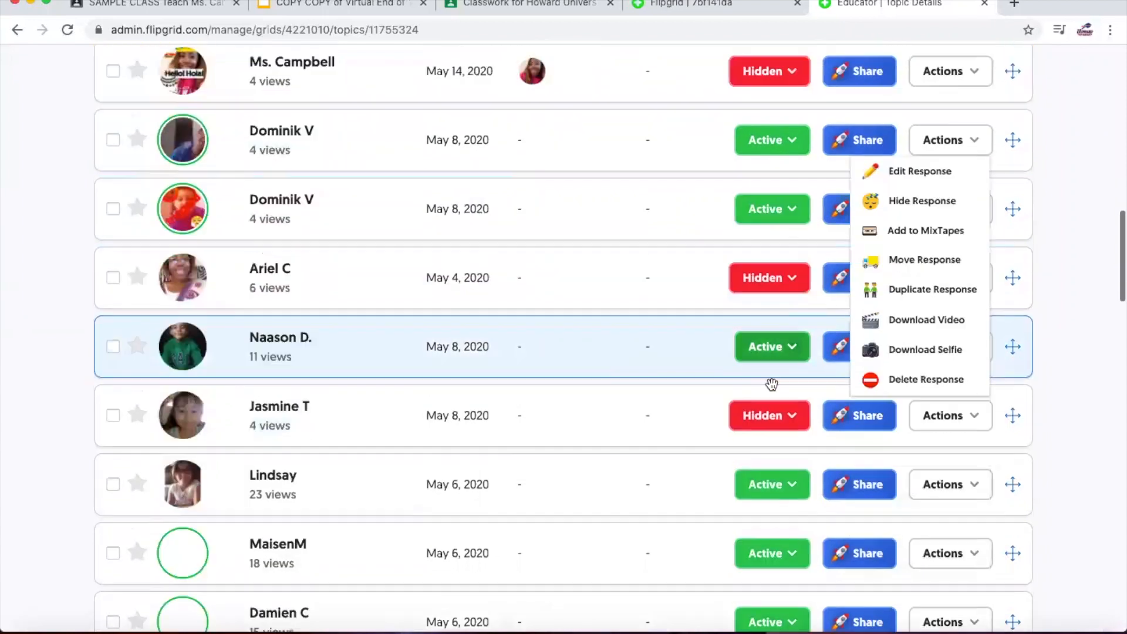
{"action": "scroll", "coordinate": [771, 384], "scroll_direction": "down", "scroll_amount": 2}
{"action": "left_click", "coordinate": [770, 377]}
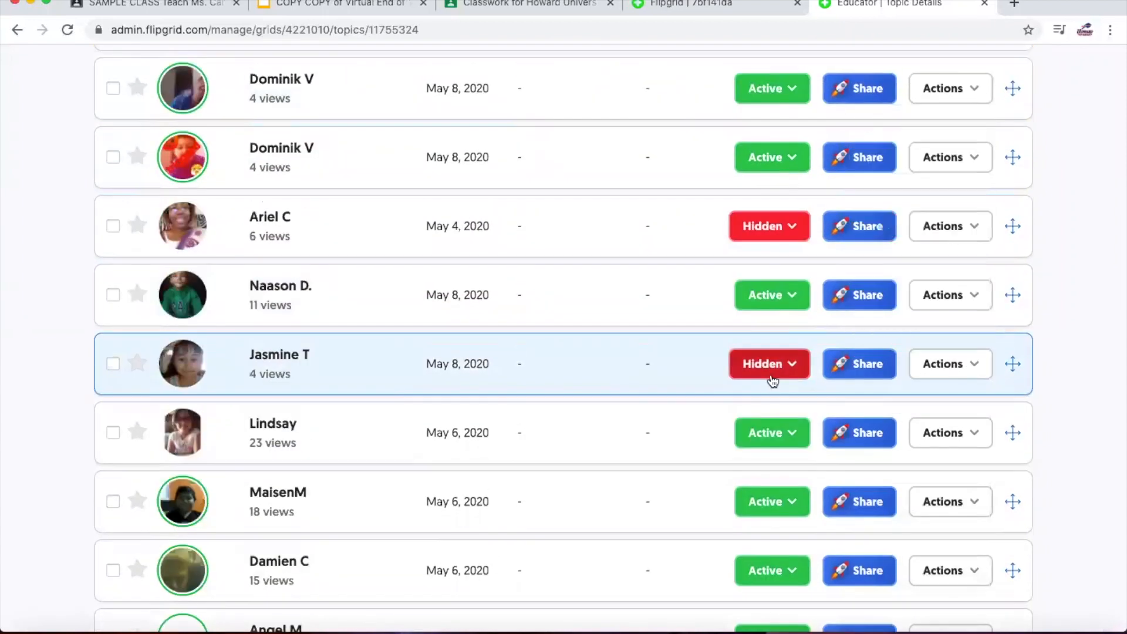
{"action": "left_click", "coordinate": [740, 399]}
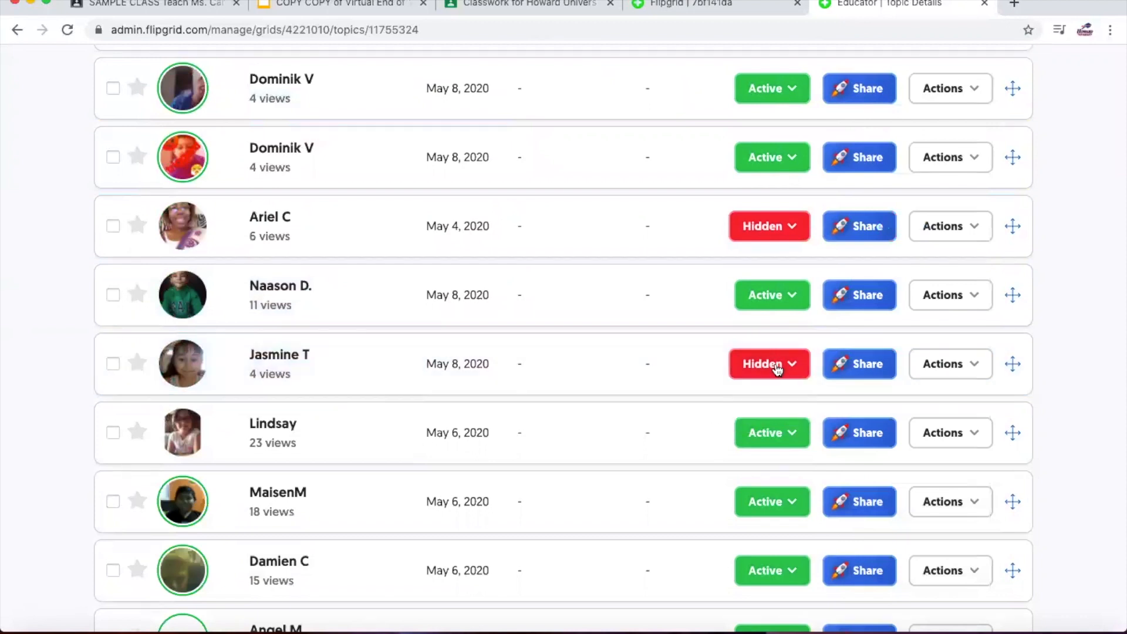
- Scroll through the response list and open a response's Actions menu
{"action": "scroll", "coordinate": [774, 246], "scroll_direction": "down", "scroll_amount": 5}
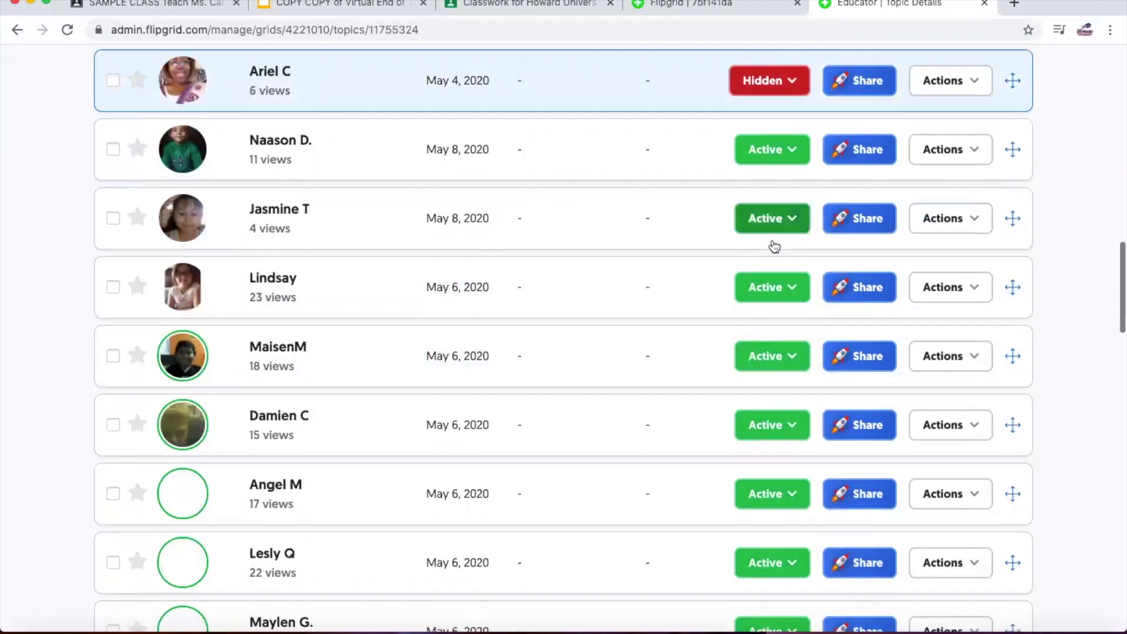
{"action": "scroll", "coordinate": [773, 242], "scroll_direction": "down", "scroll_amount": 5}
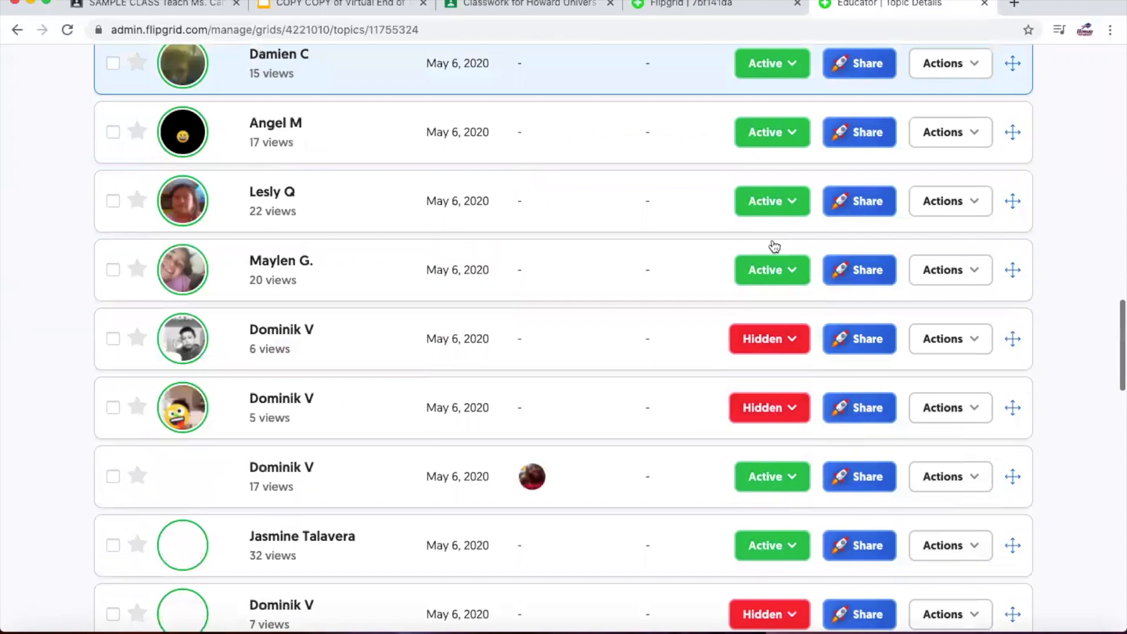
{"action": "scroll", "coordinate": [774, 244], "scroll_direction": "down", "scroll_amount": 5}
{"action": "scroll", "coordinate": [774, 246], "scroll_direction": "up", "scroll_amount": 1}
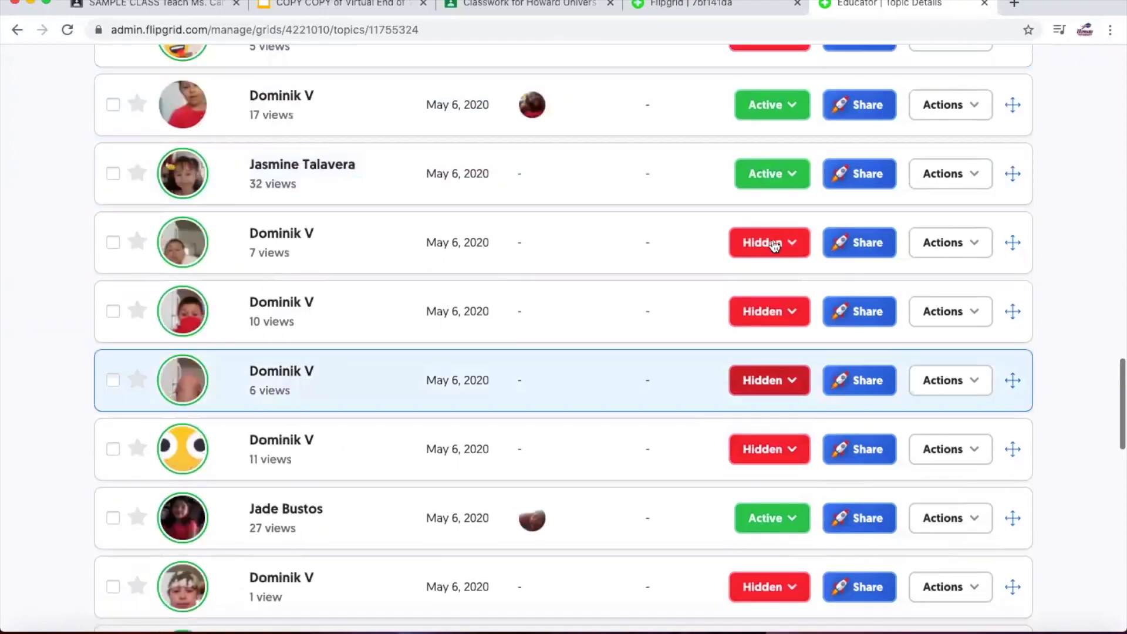
{"action": "scroll", "coordinate": [774, 246], "scroll_direction": "down", "scroll_amount": 7}
{"action": "scroll", "coordinate": [774, 246], "scroll_direction": "down", "scroll_amount": 4}
{"action": "scroll", "coordinate": [775, 246], "scroll_direction": "down", "scroll_amount": 1}
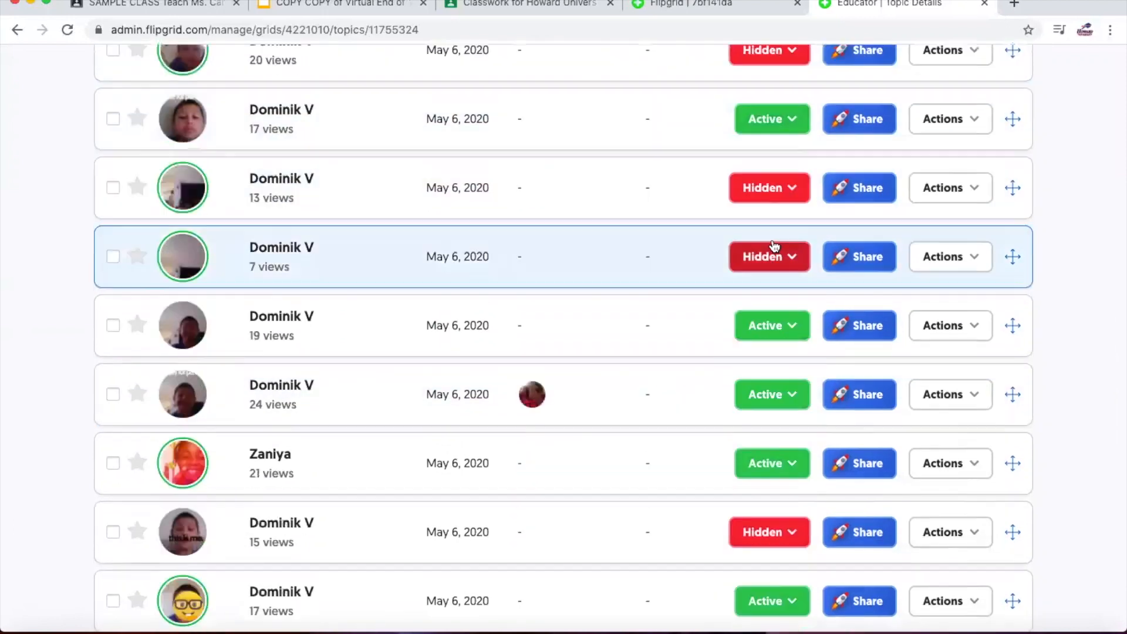
{"action": "scroll", "coordinate": [774, 246], "scroll_direction": "down", "scroll_amount": 1}
{"action": "scroll", "coordinate": [774, 245], "scroll_direction": "down", "scroll_amount": 3}
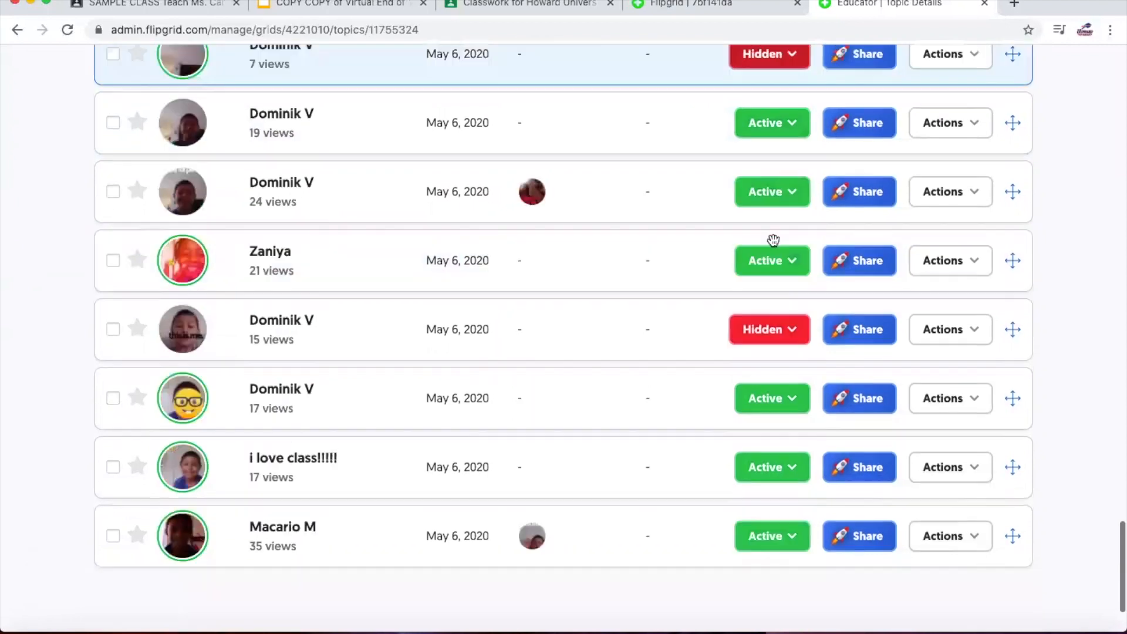
{"action": "scroll", "coordinate": [775, 246], "scroll_direction": "up", "scroll_amount": 20}
{"action": "scroll", "coordinate": [812, 347], "scroll_direction": "up", "scroll_amount": 8}
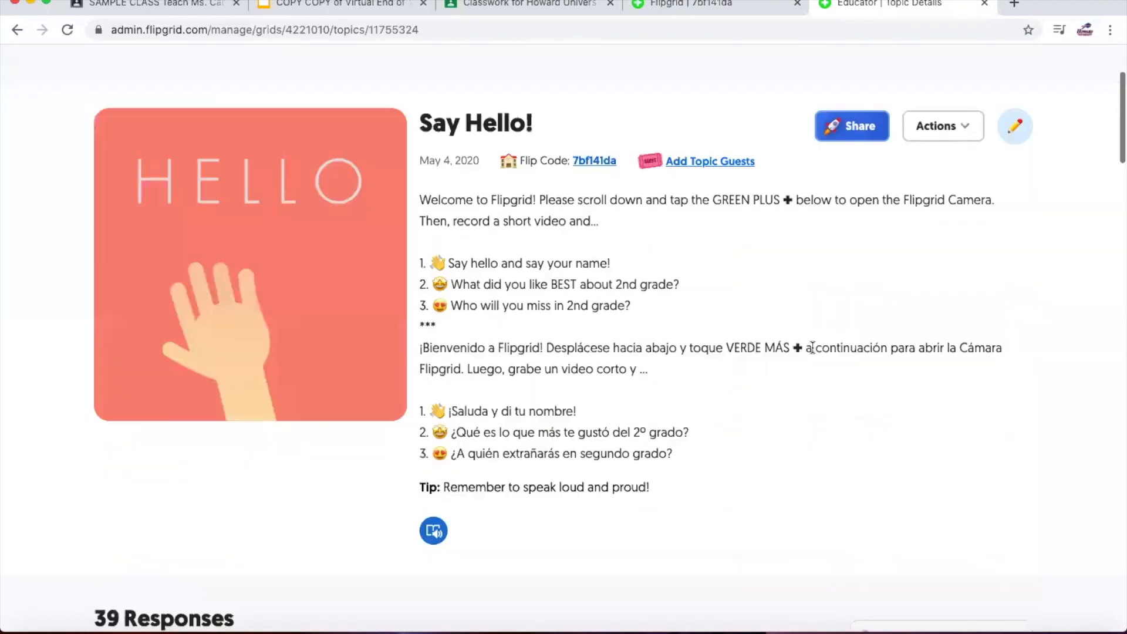
{"action": "scroll", "coordinate": [795, 335], "scroll_direction": "down", "scroll_amount": 10}
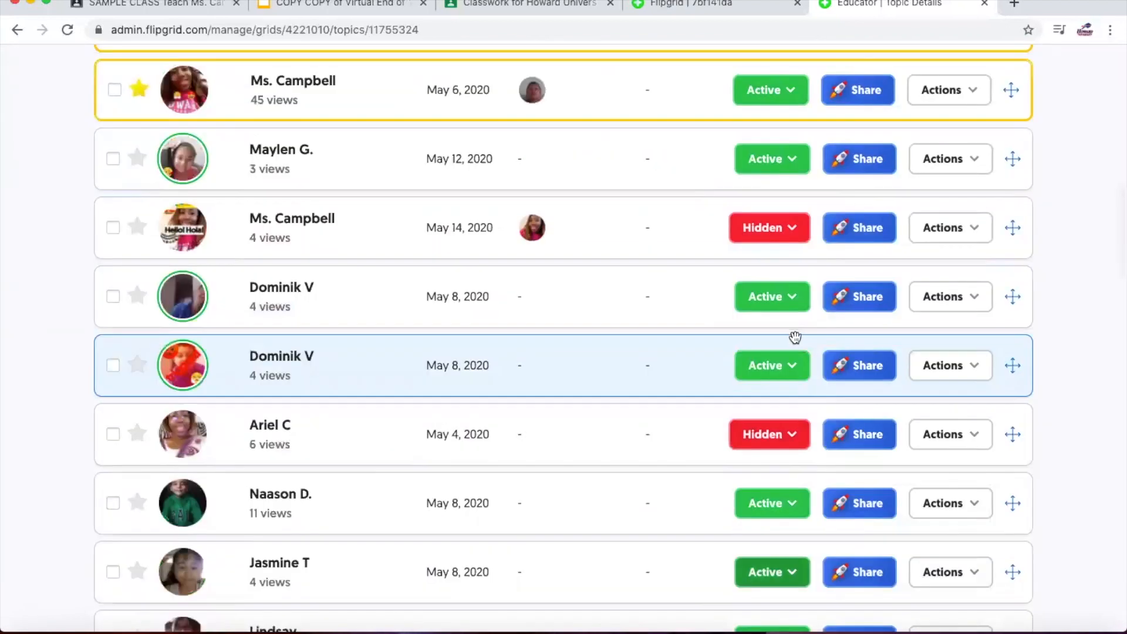
{"action": "scroll", "coordinate": [960, 186], "scroll_direction": "up", "scroll_amount": 2}
{"action": "left_click", "coordinate": [966, 183]}
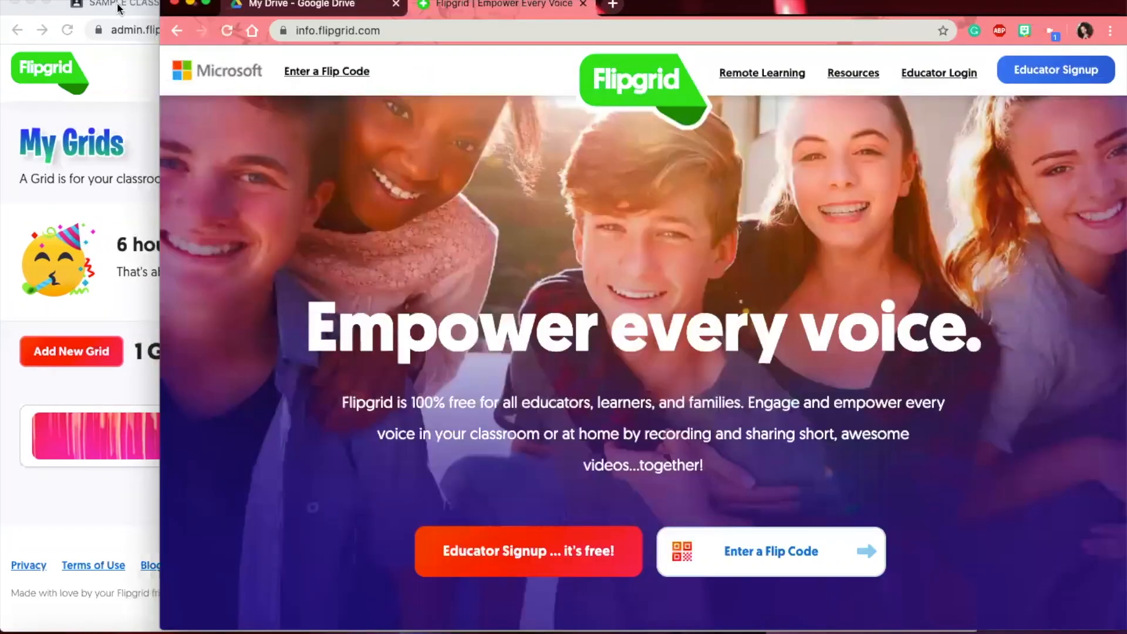
- Maximize the Flipgrid homepage and sign in as an educator with a Google account
{"action": "left_click", "coordinate": [206, 3]}
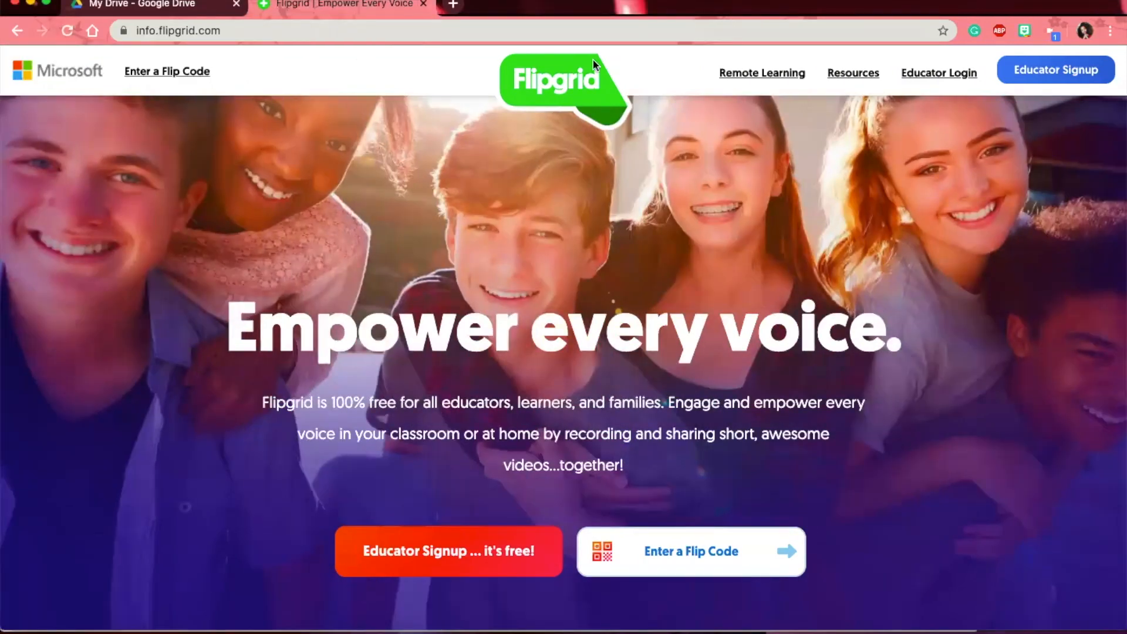
{"action": "left_click", "coordinate": [1040, 73]}
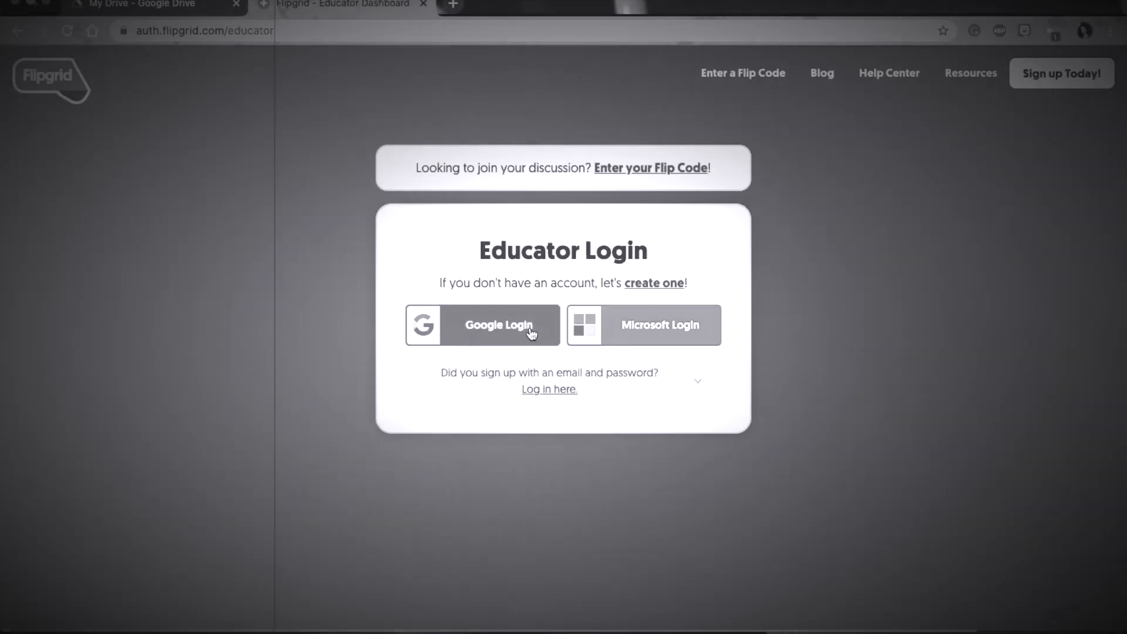
{"action": "left_click", "coordinate": [531, 331]}
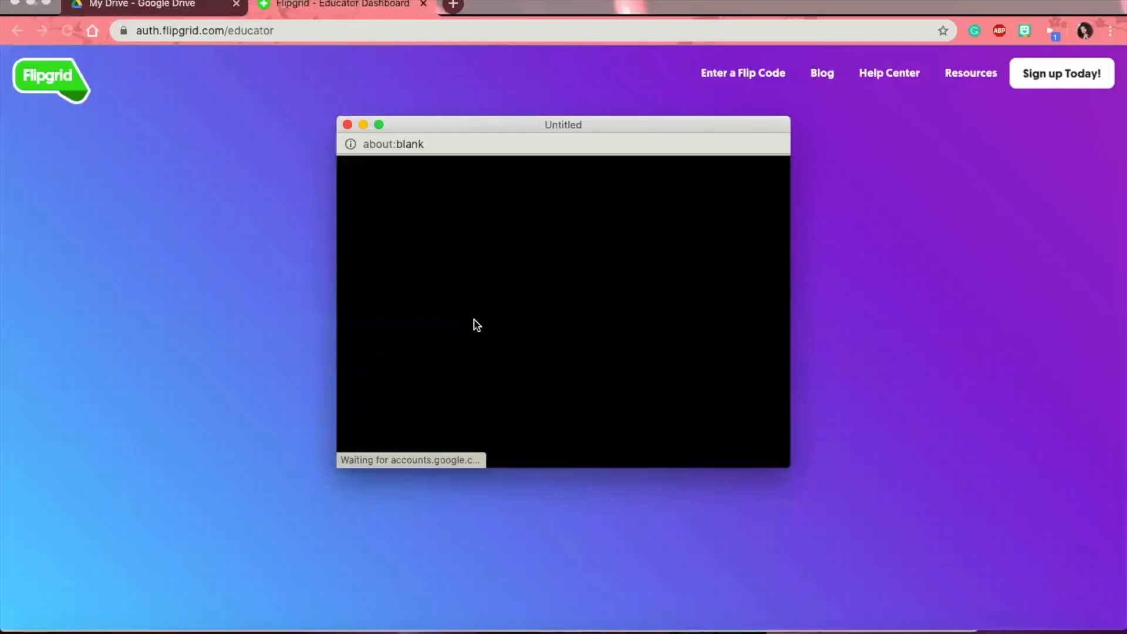
{"action": "left_click", "coordinate": [470, 324]}
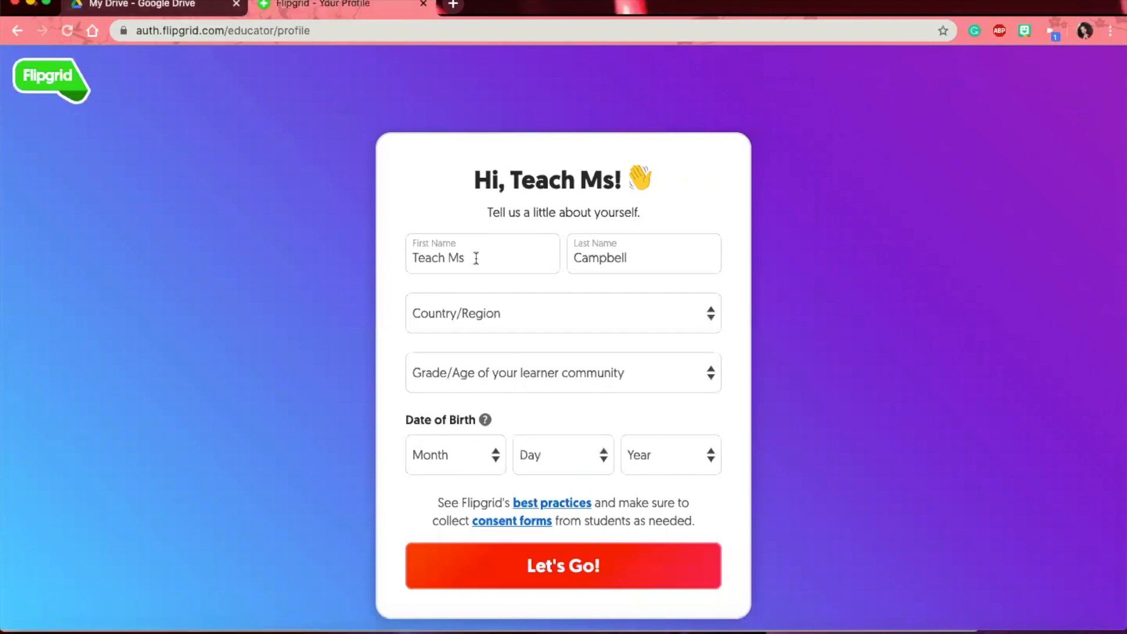
- Replace the profile's first name with 'Ms.' and move on to the last name and country fields
{"action": "left_click", "coordinate": [480, 258]}
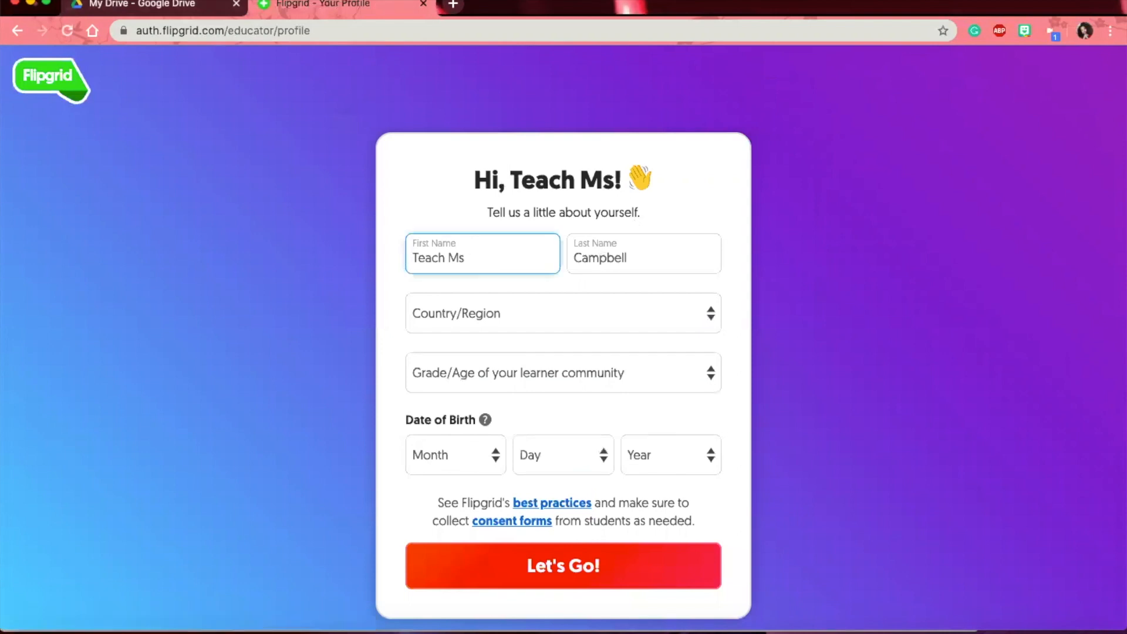
{"action": "key", "text": "super+a"}
{"action": "key", "text": "BackSpace"}
{"action": "type", "text": "Ariel"}
{"action": "key", "text": "super+a"}
{"action": "type", "text": "Ms."}
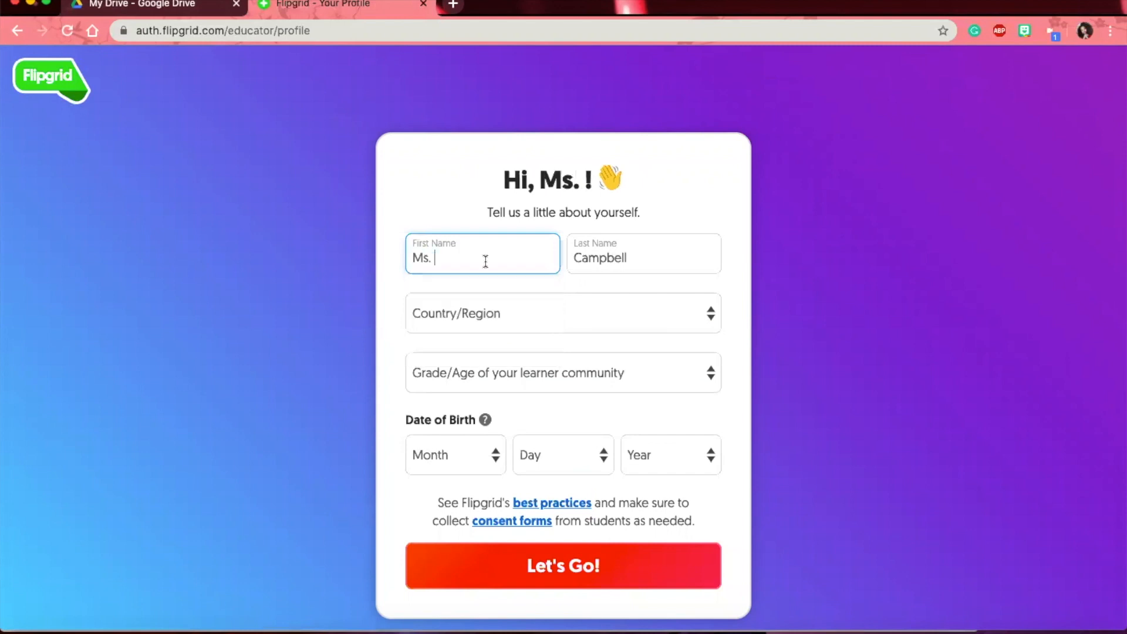
{"action": "left_click", "coordinate": [632, 261]}
{"action": "left_click", "coordinate": [513, 311]}
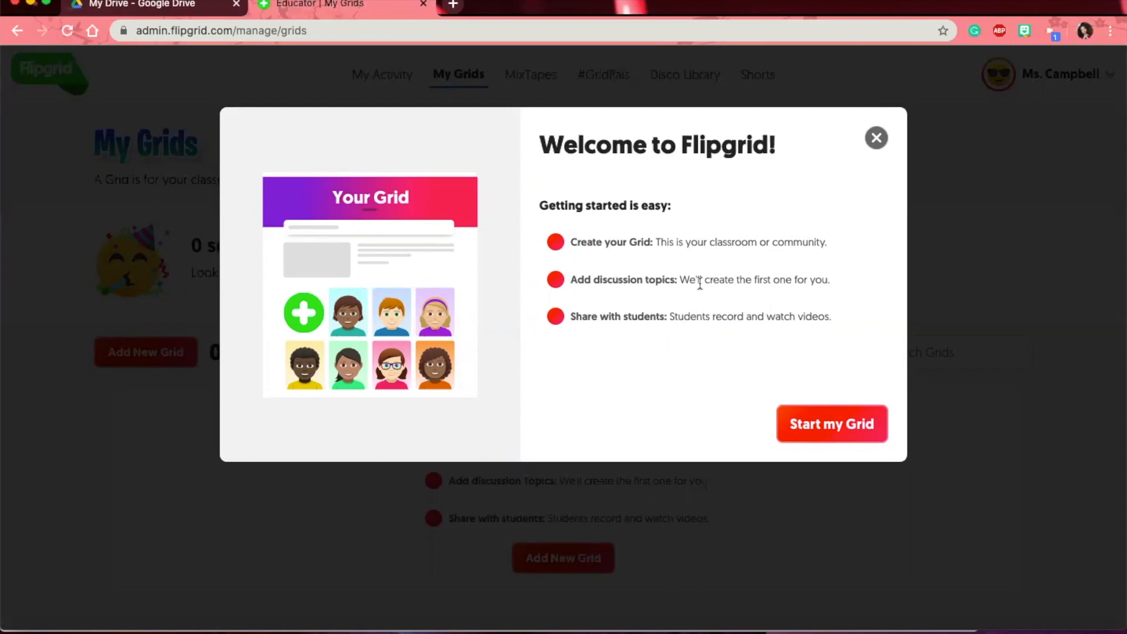
- Start creating the first grid and choose School Email as the join method
{"action": "left_click_drag", "start_coordinate": [687, 280], "coordinate": [818, 282]}
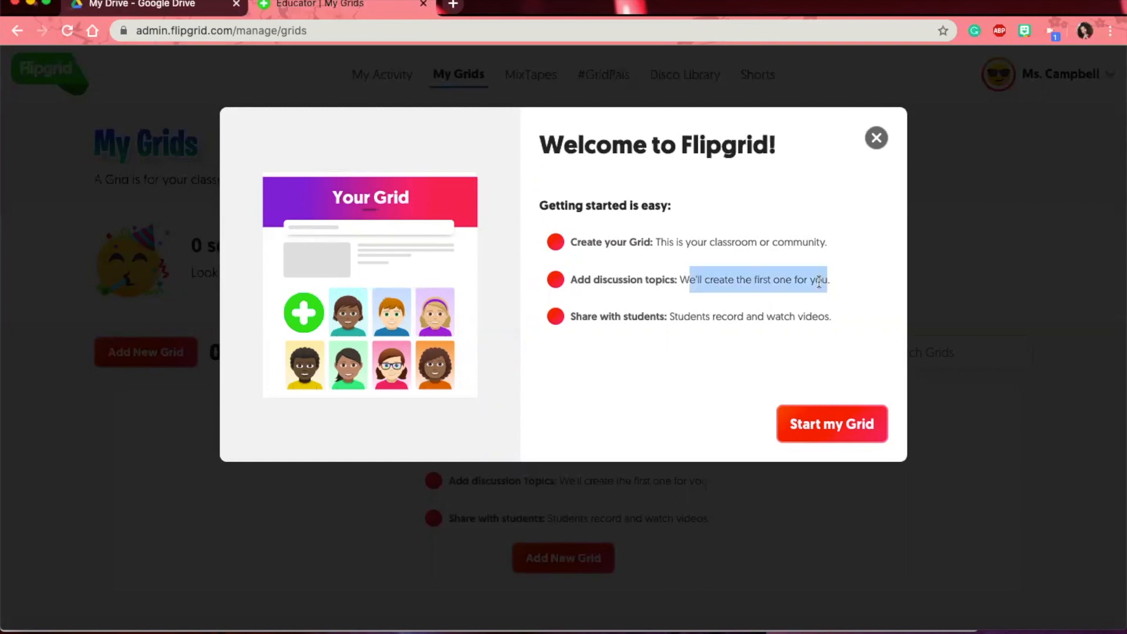
{"action": "left_click", "coordinate": [797, 280]}
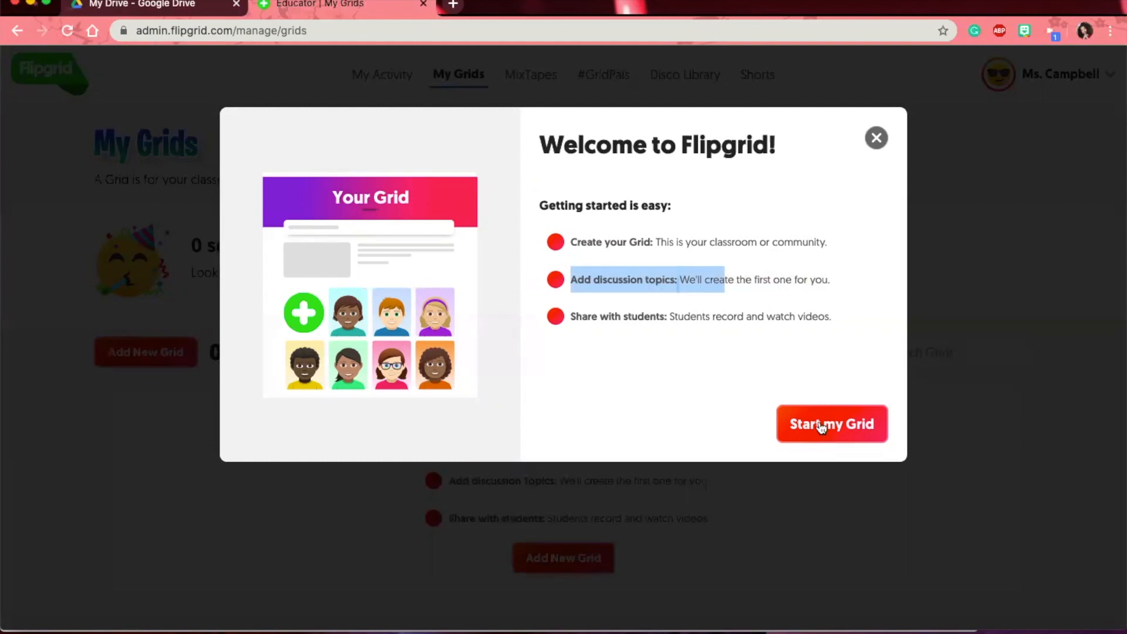
{"action": "left_click", "coordinate": [821, 427]}
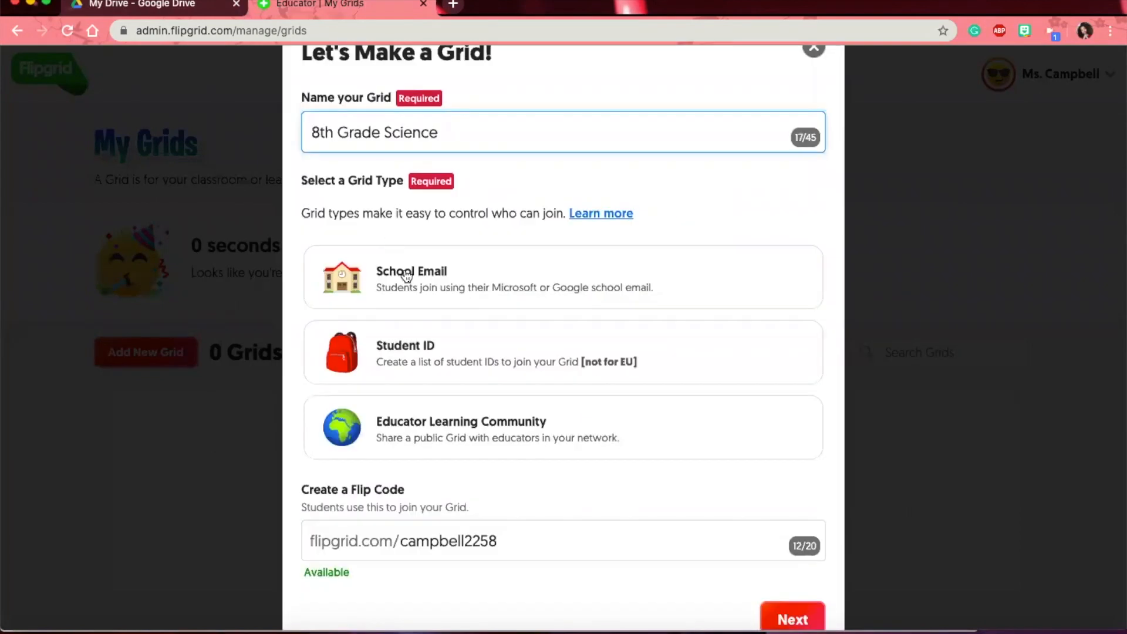
{"action": "left_click", "coordinate": [407, 276]}
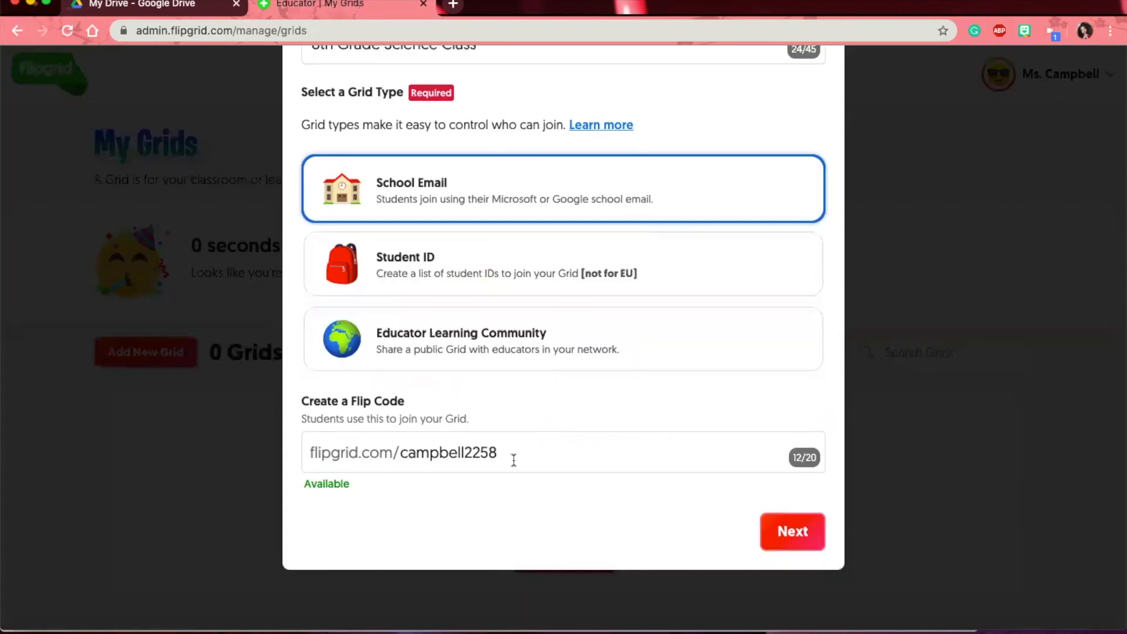
{"action": "left_click", "coordinate": [513, 460]}
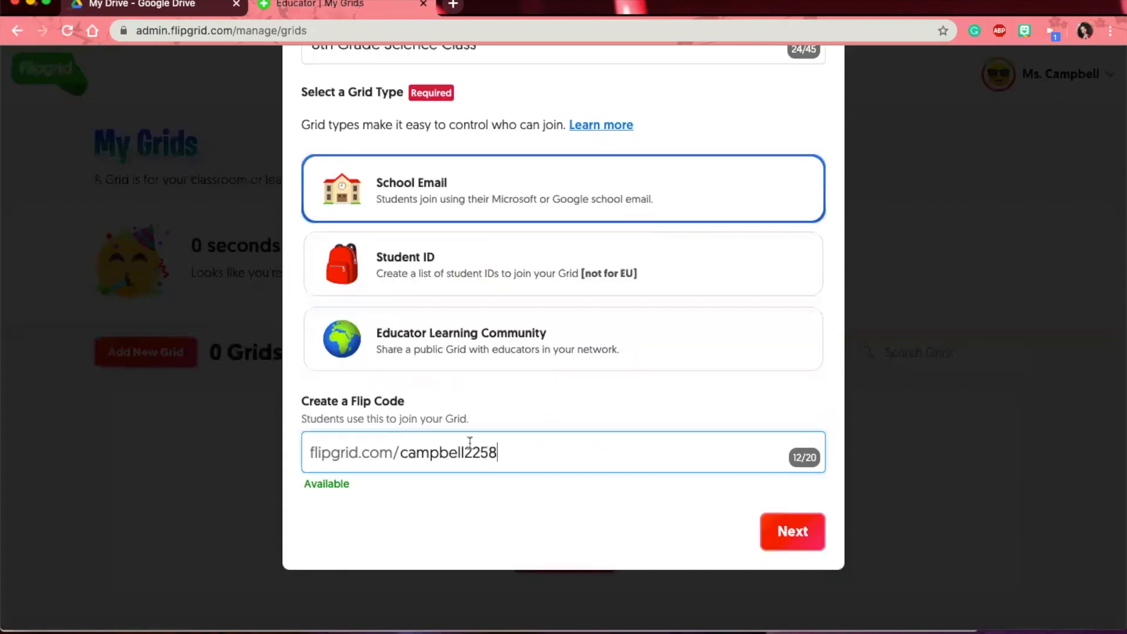
{"action": "key", "text": "BackSpace"}
{"action": "key", "text": "BackSpace"}
{"action": "key", "text": "BackSpace"}
{"action": "key", "text": "BackSpace"}
{"action": "key", "text": "BackSpace"}
{"action": "key", "text": "BackSpace"}
{"action": "key", "text": "BackSpace"}
{"action": "key", "text": "BackSpace"}
{"action": "key", "text": "BackSpace"}
{"action": "key", "text": "BackSpace"}
{"action": "key", "text": "BackSpace"}
{"action": "key", "text": "BackSpace"}
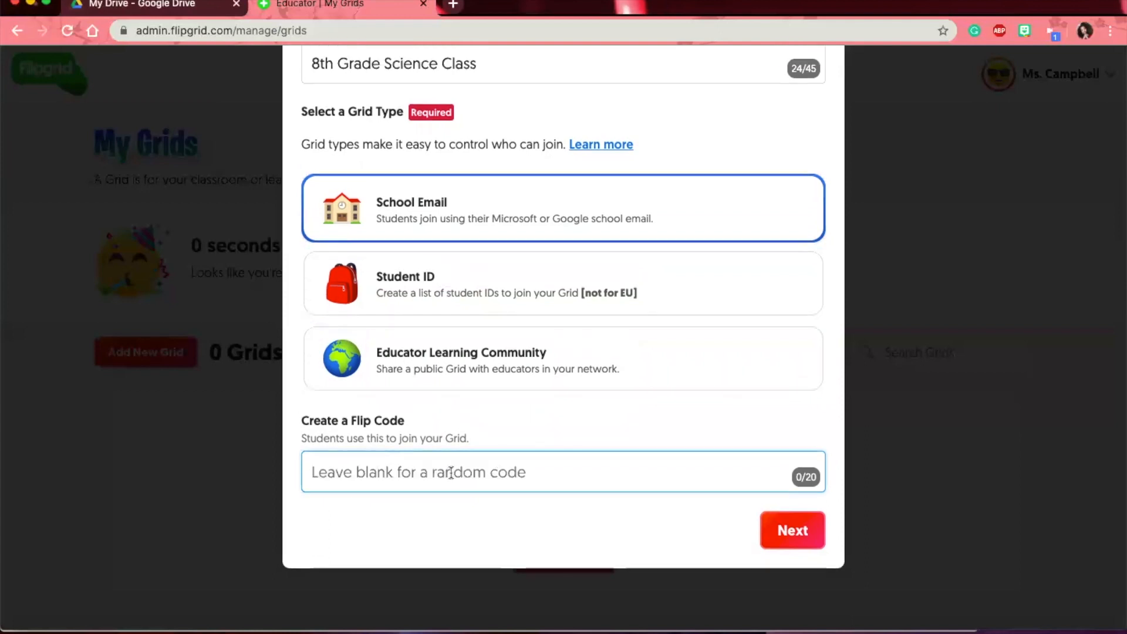
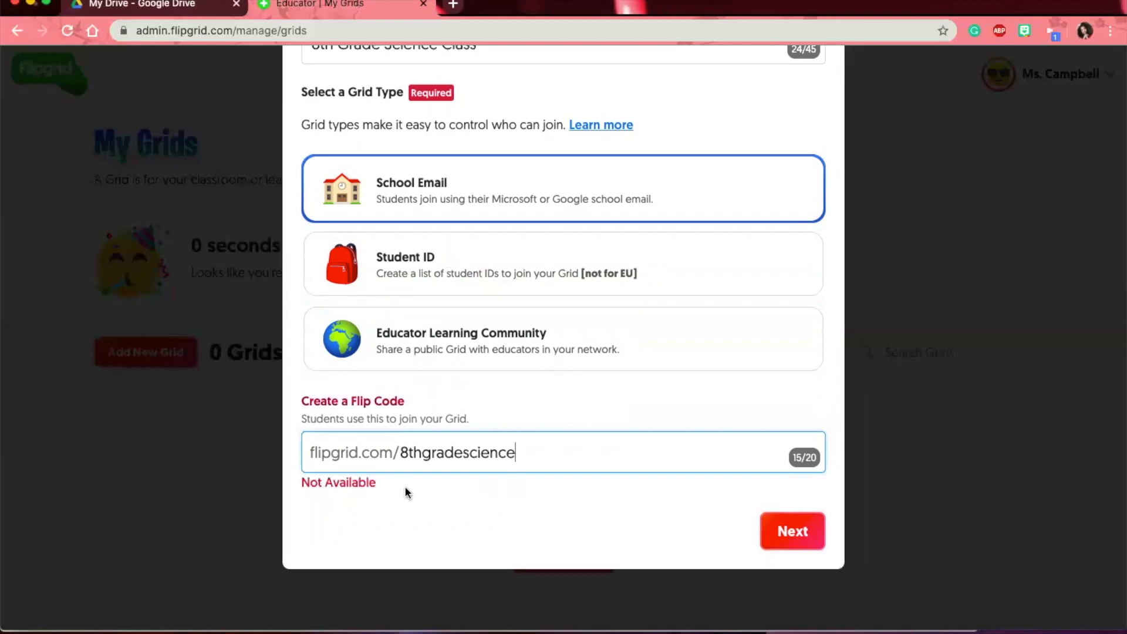
{"action": "left_click", "coordinate": [402, 456]}
{"action": "type", "text": "mr"}
{"action": "key", "text": "BackSpace"}
{"action": "key", "text": "BackSpace"}
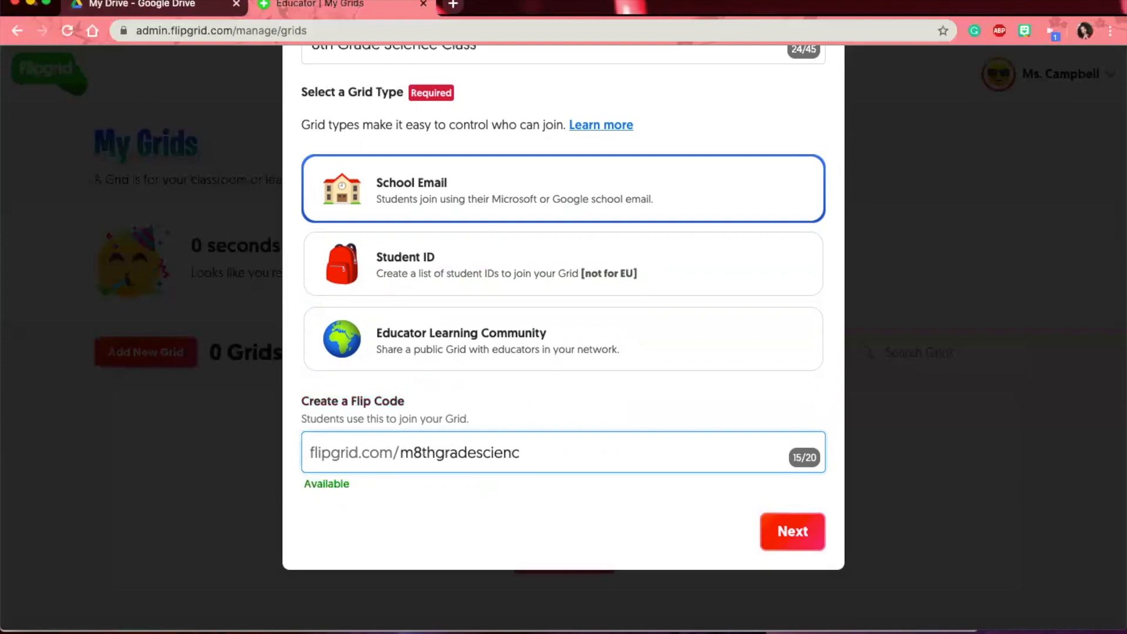
{"action": "key", "text": "BackSpace"}
{"action": "key", "text": "BackSpace"}
{"action": "key", "text": "BackSpace"}
{"action": "key", "text": "BackSpace"}
{"action": "key", "text": "BackSpace"}
{"action": "key", "text": "BackSpace"}
{"action": "key", "text": "BackSpace"}
{"action": "key", "text": "BackSpace"}
{"action": "key", "text": "BackSpace"}
{"action": "key", "text": "BackSpace"}
{"action": "key", "text": "BackSpace"}
{"action": "key", "text": "BackSpace"}
{"action": "key", "text": "BackSpace"}
{"action": "key", "text": "BackSpace"}
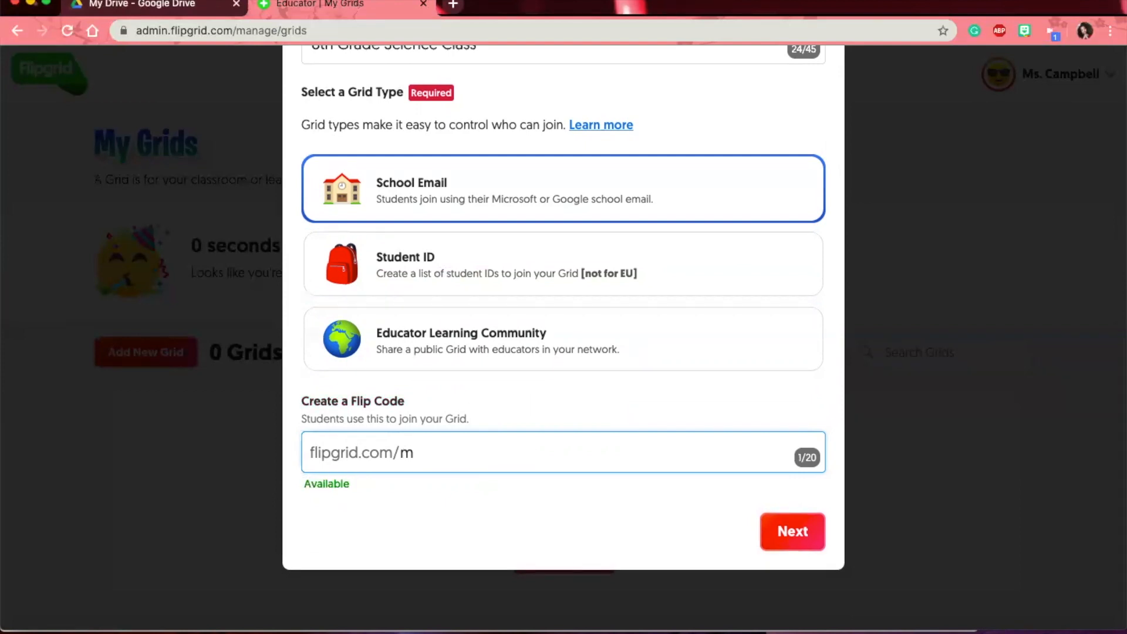
{"action": "key", "text": "BackSpace"}
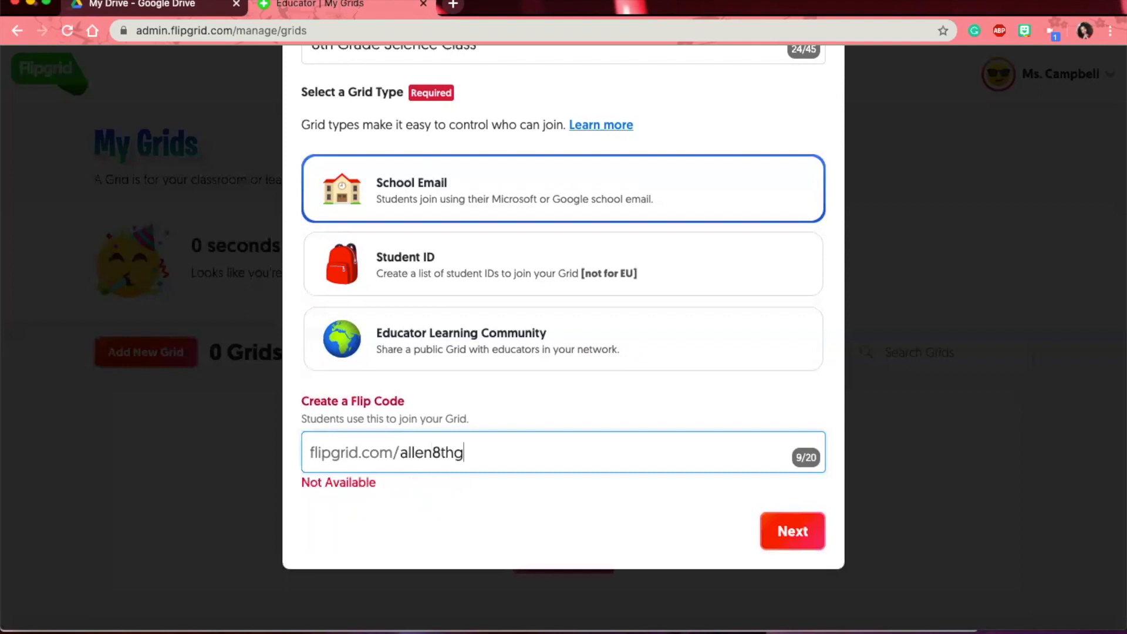
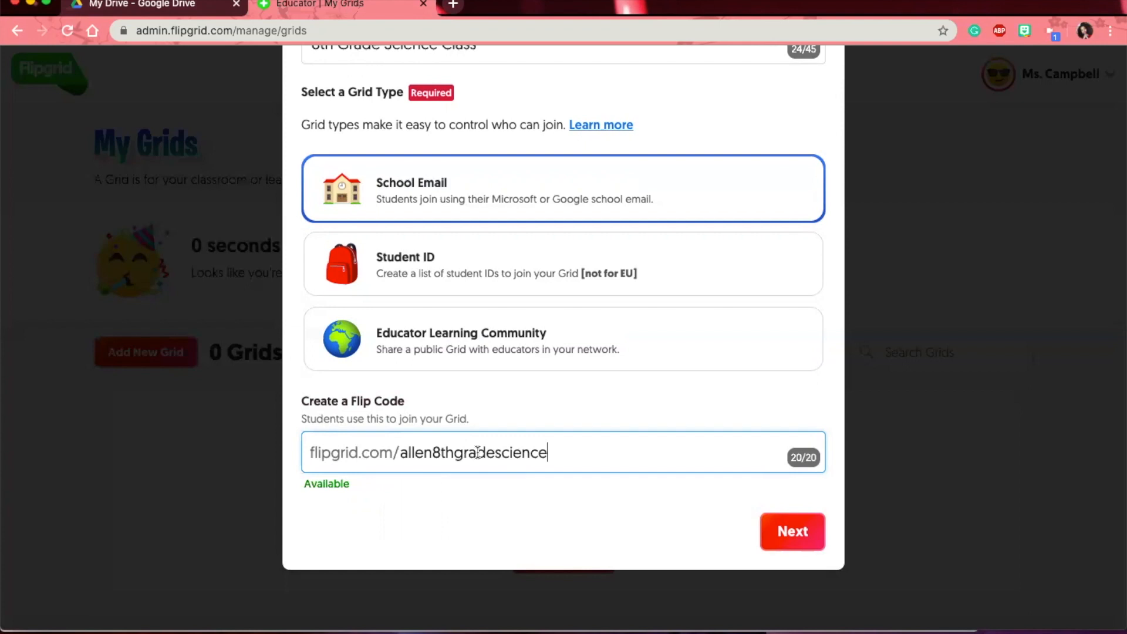
{"action": "scroll", "coordinate": [478, 452], "scroll_direction": "up", "scroll_amount": 1}
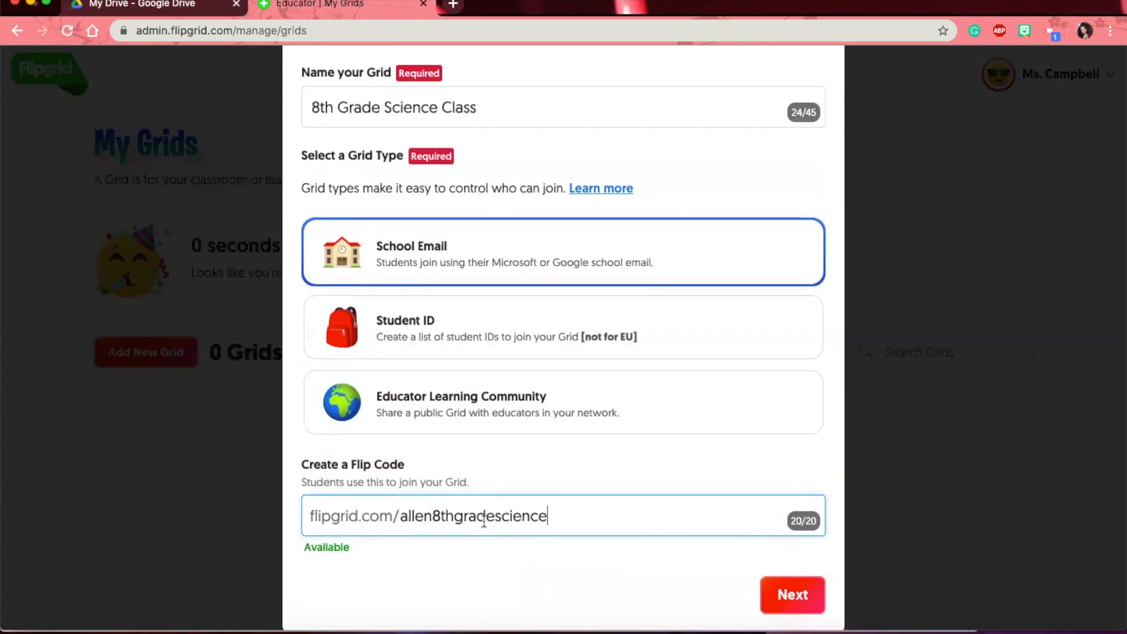
{"action": "scroll", "coordinate": [484, 519], "scroll_direction": "down", "scroll_amount": 1}
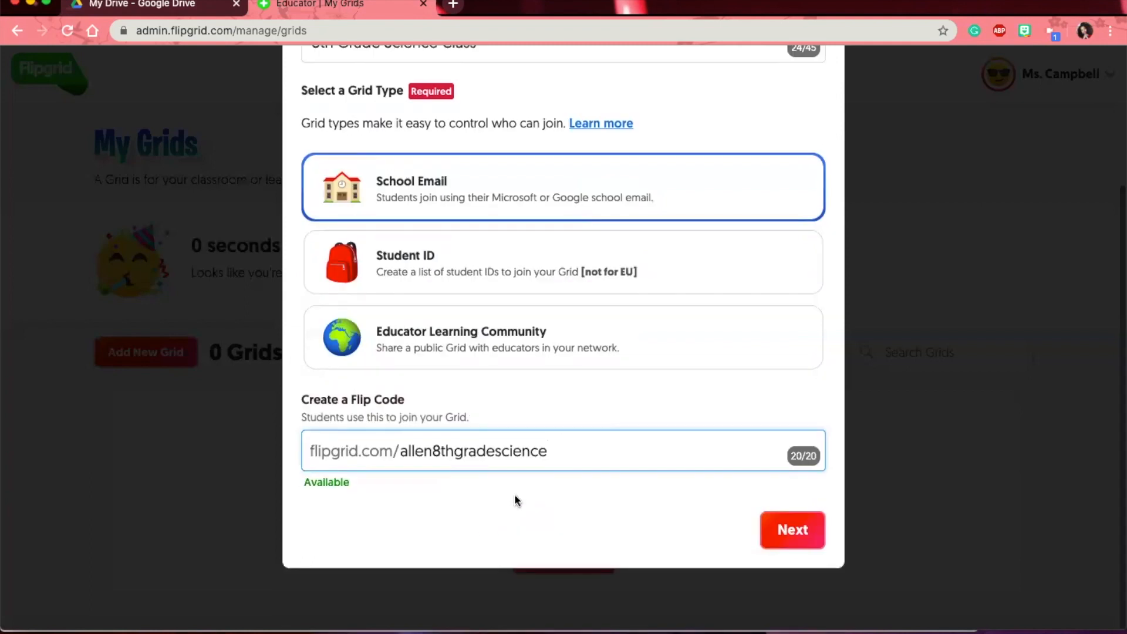
{"action": "left_click", "coordinate": [793, 529]}
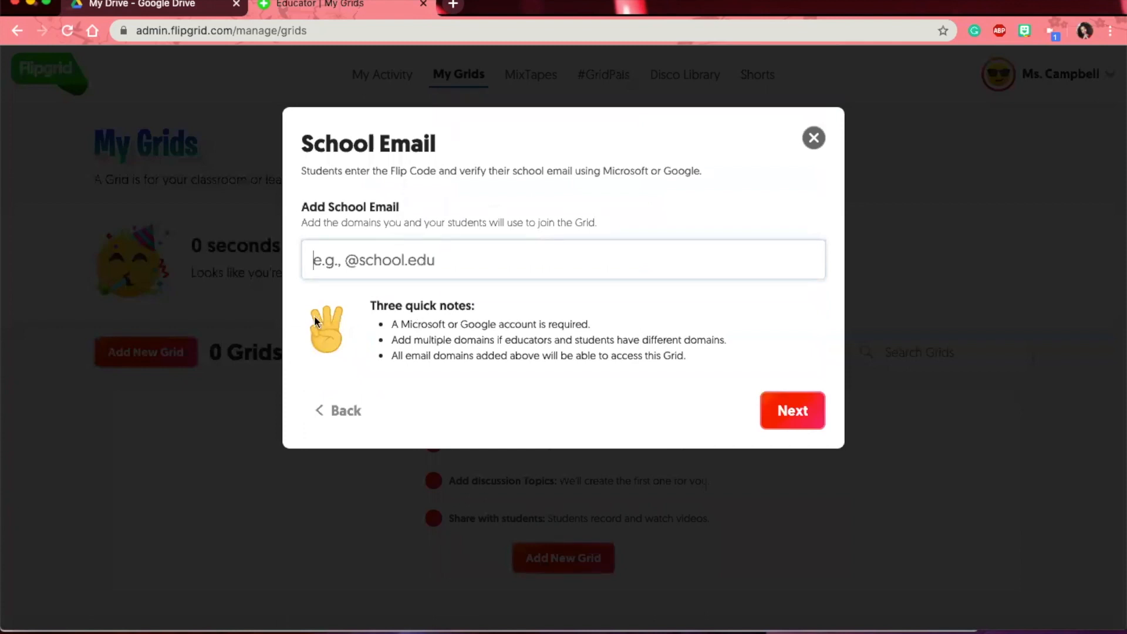
{"action": "left_click_drag", "start_coordinate": [512, 305], "coordinate": [369, 305]}
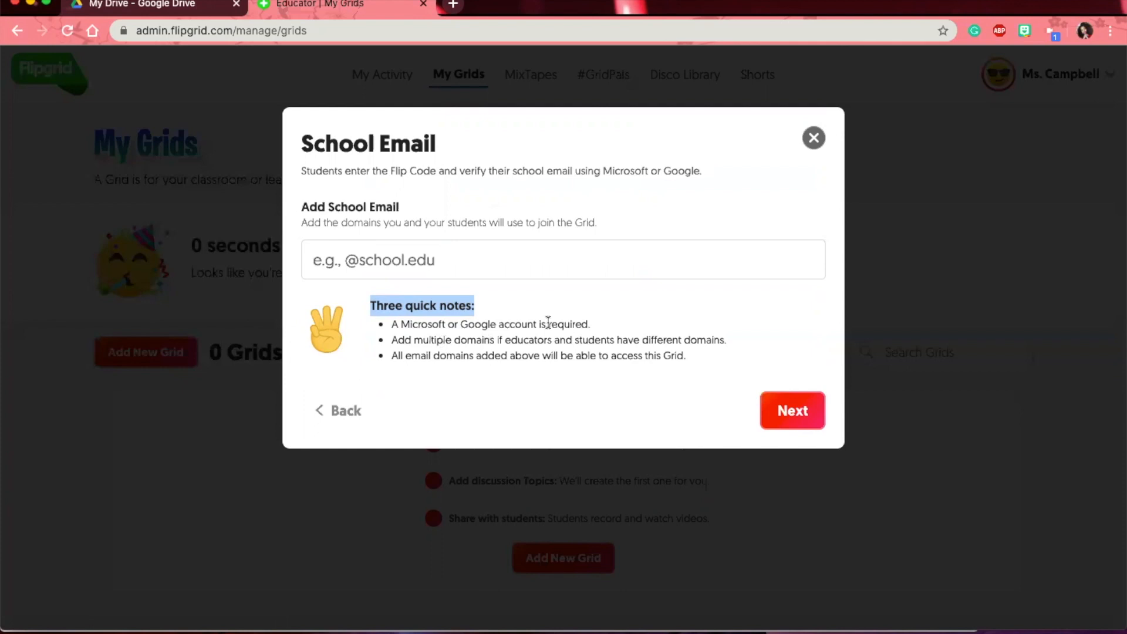
{"action": "left_click", "coordinate": [441, 263]}
{"action": "key", "text": "super+v"}
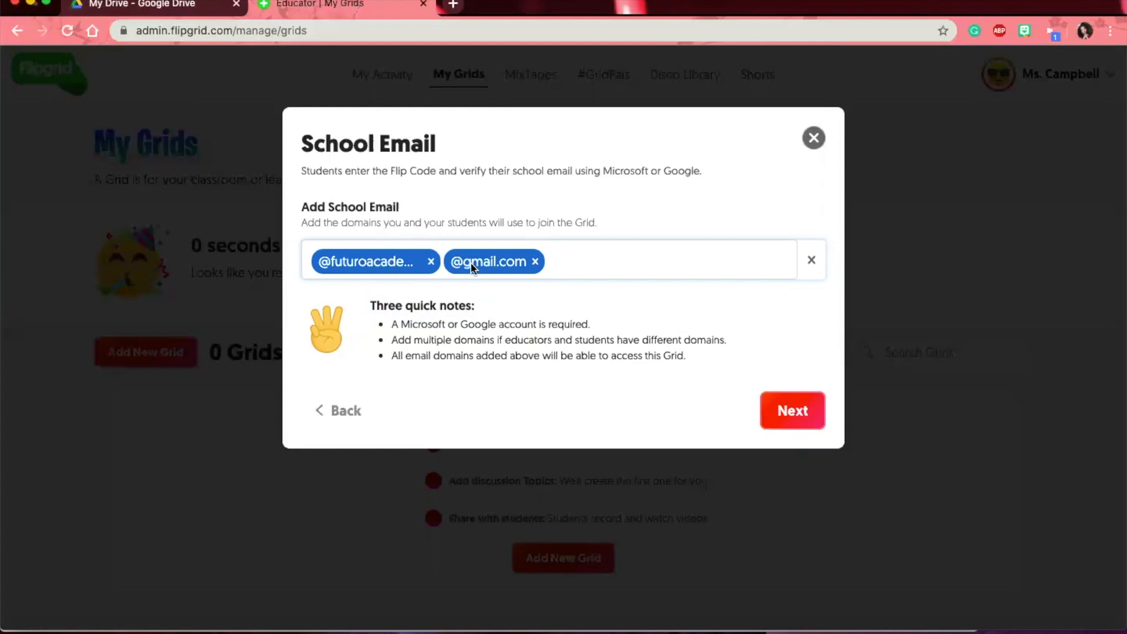
{"action": "type", "text": "@schooldomain"}
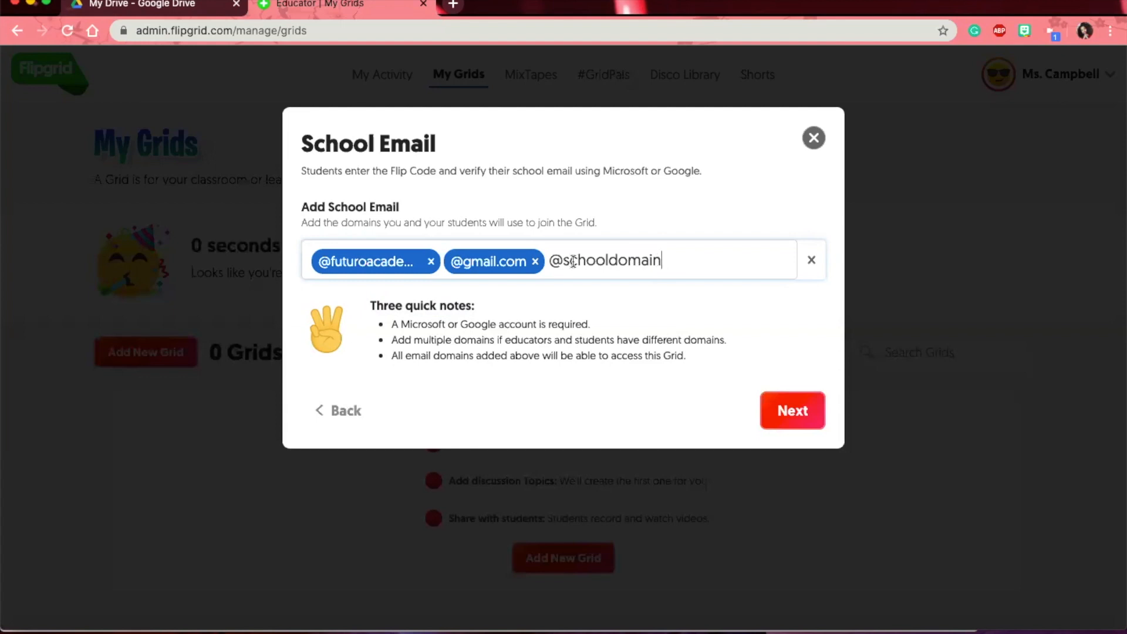
{"action": "key", "text": "BackSpace"}
{"action": "key", "text": "BackSpace"}
{"action": "key", "text": "BackSpace"}
{"action": "key", "text": "BackSpace"}
{"action": "key", "text": "BackSpace"}
{"action": "key", "text": "BackSpace"}
{"action": "key", "text": "BackSpace"}
{"action": "key", "text": "BackSpace"}
{"action": "key", "text": "BackSpace"}
{"action": "key", "text": "BackSpace"}
{"action": "key", "text": "BackSpace"}
{"action": "key", "text": "BackSpace"}
{"action": "key", "text": "BackSpace"}
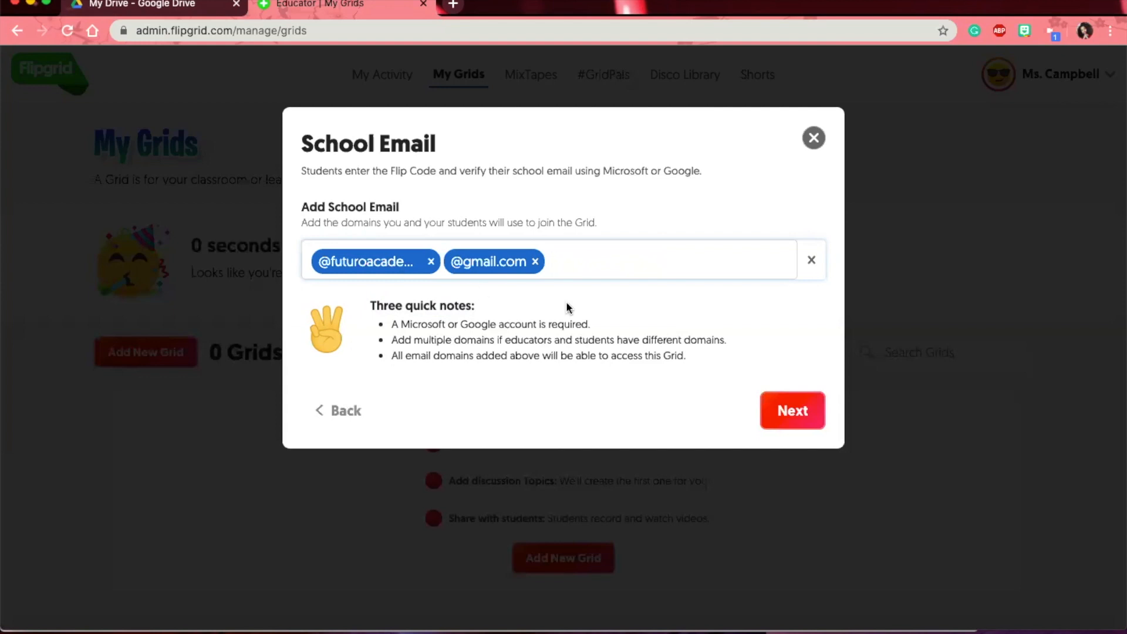
{"action": "left_click", "coordinate": [781, 406]}
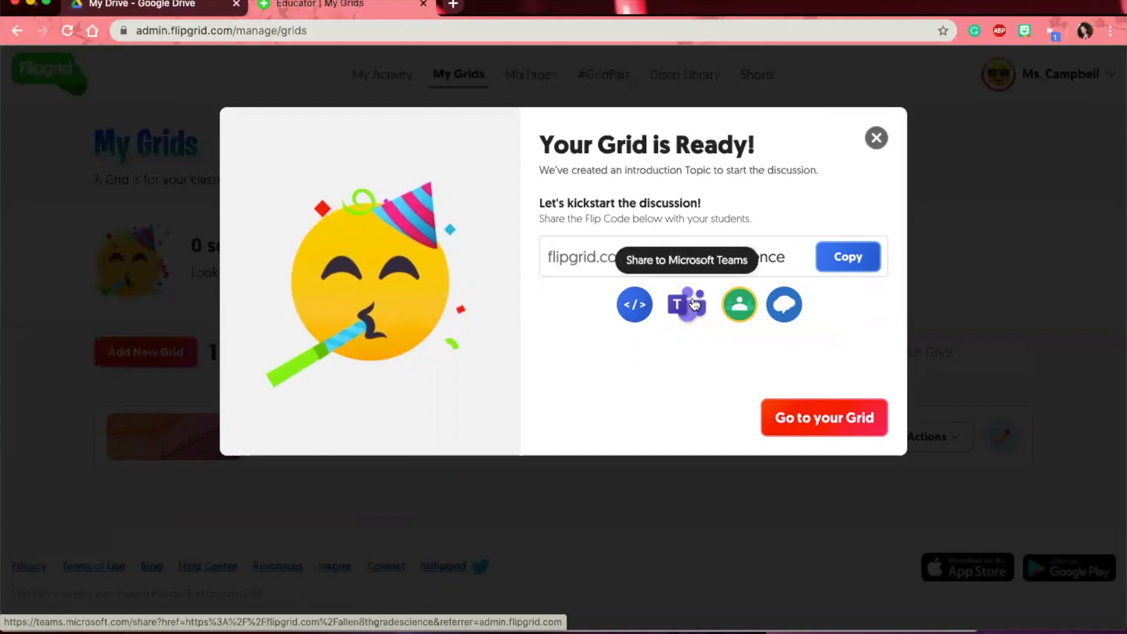
{"action": "left_click", "coordinate": [786, 304]}
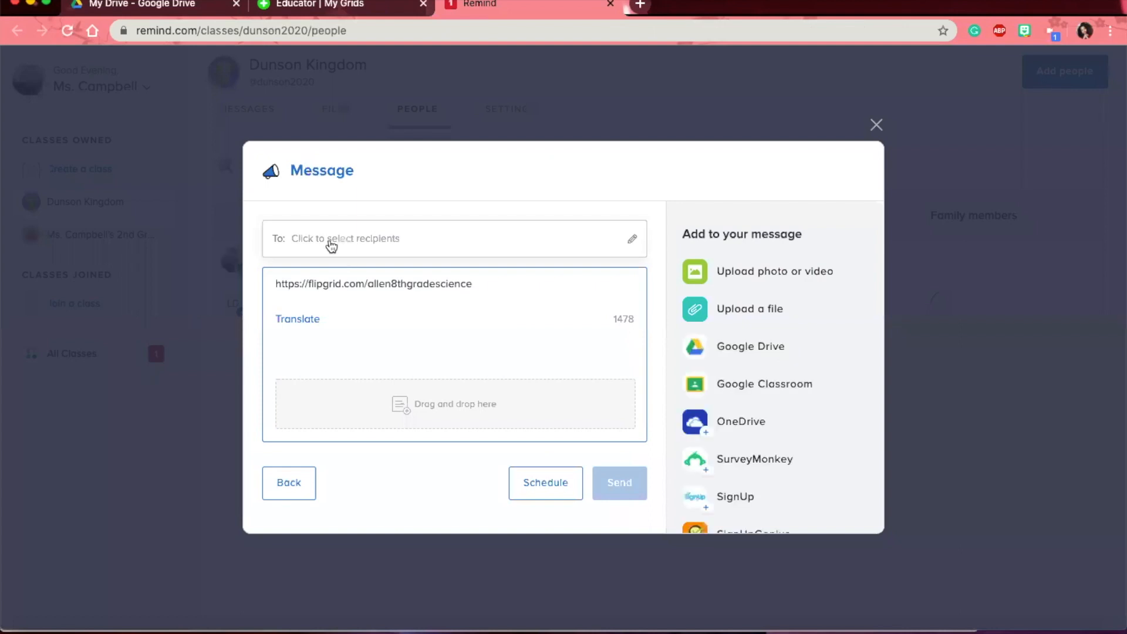
- Address the Remind message to the 2nd Grade class with a greeting above the link, unscheduled
{"action": "left_click", "coordinate": [330, 246]}
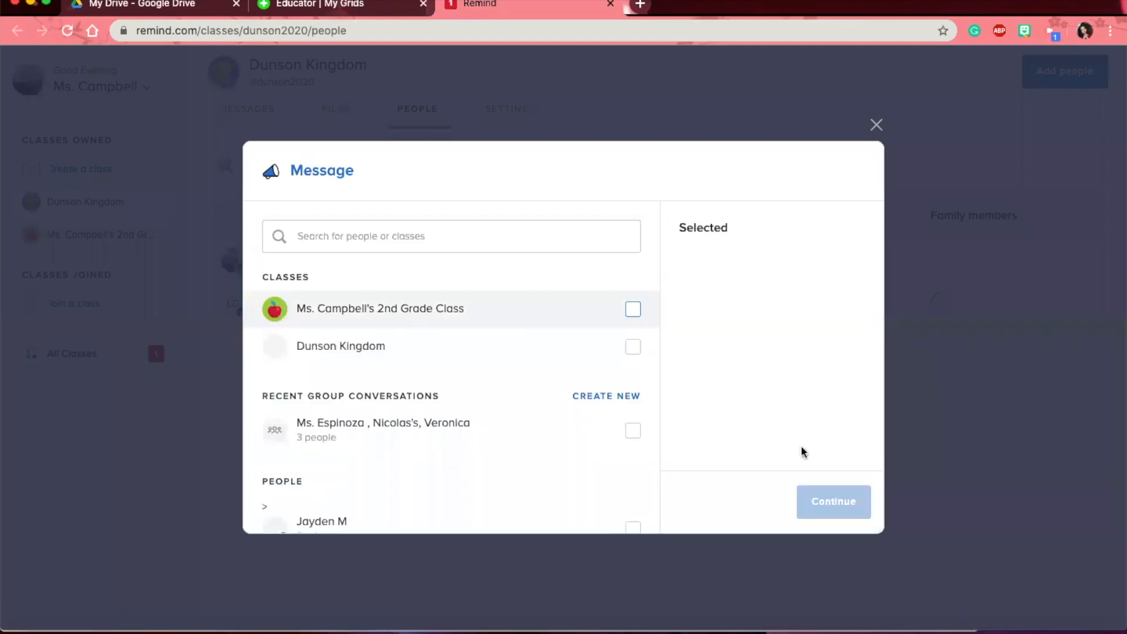
{"action": "left_click", "coordinate": [822, 504]}
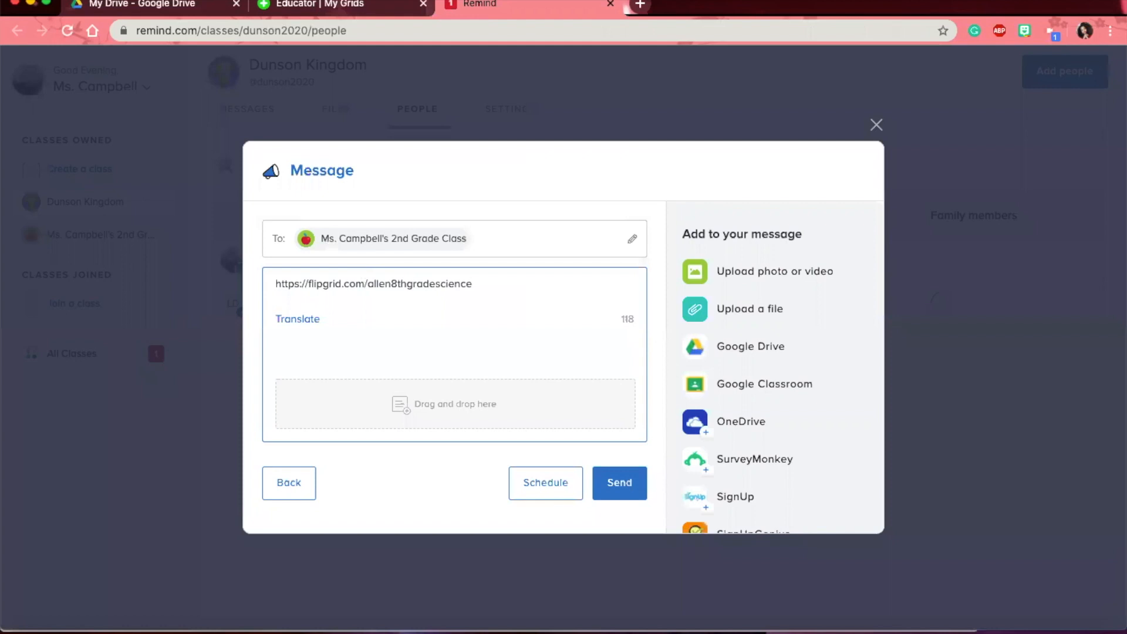
{"action": "key", "text": "Return"}
{"action": "key", "text": "Up"}
{"action": "type", "text": "Good morning! Please have your child complete the topics on the Flipgrid. If you have any questions, please ask!"}
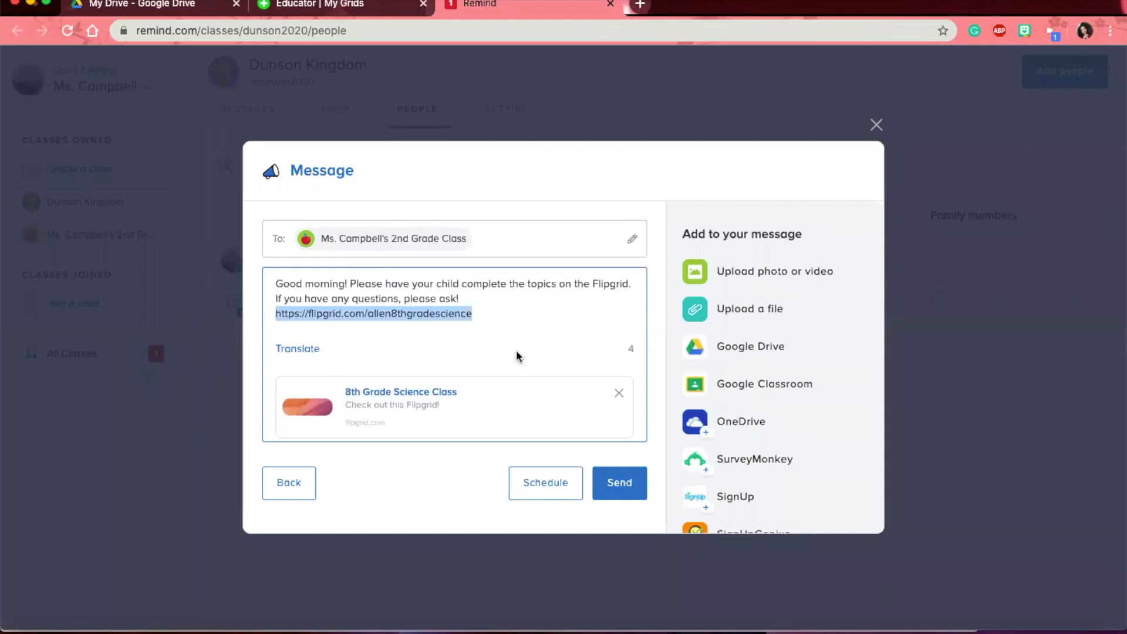
{"action": "left_click", "coordinate": [542, 476]}
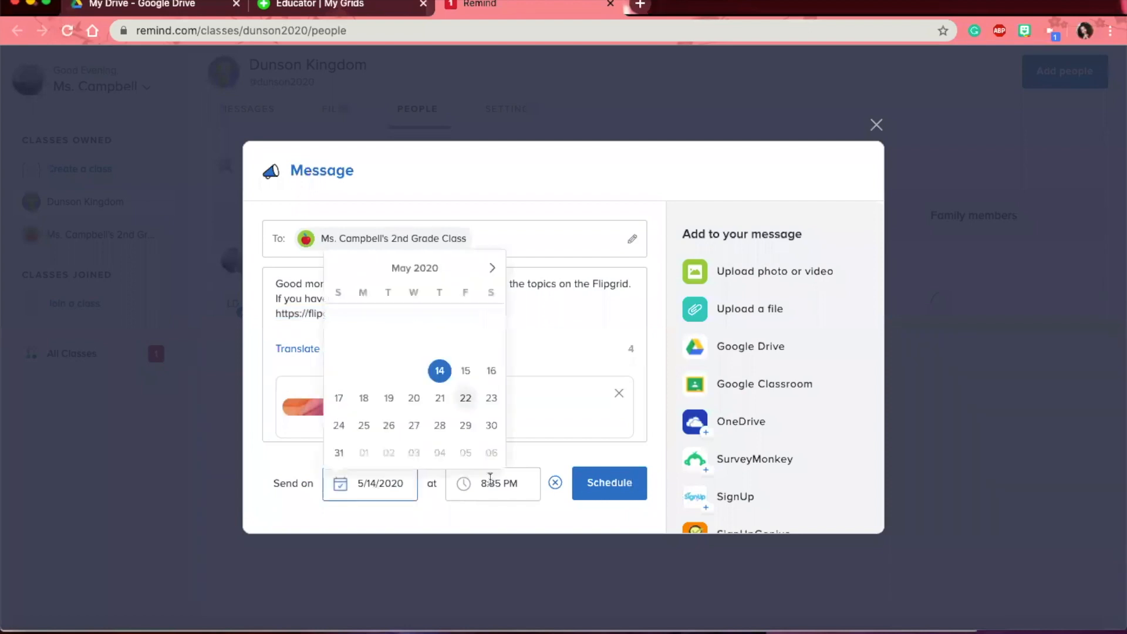
{"action": "left_click", "coordinate": [585, 482]}
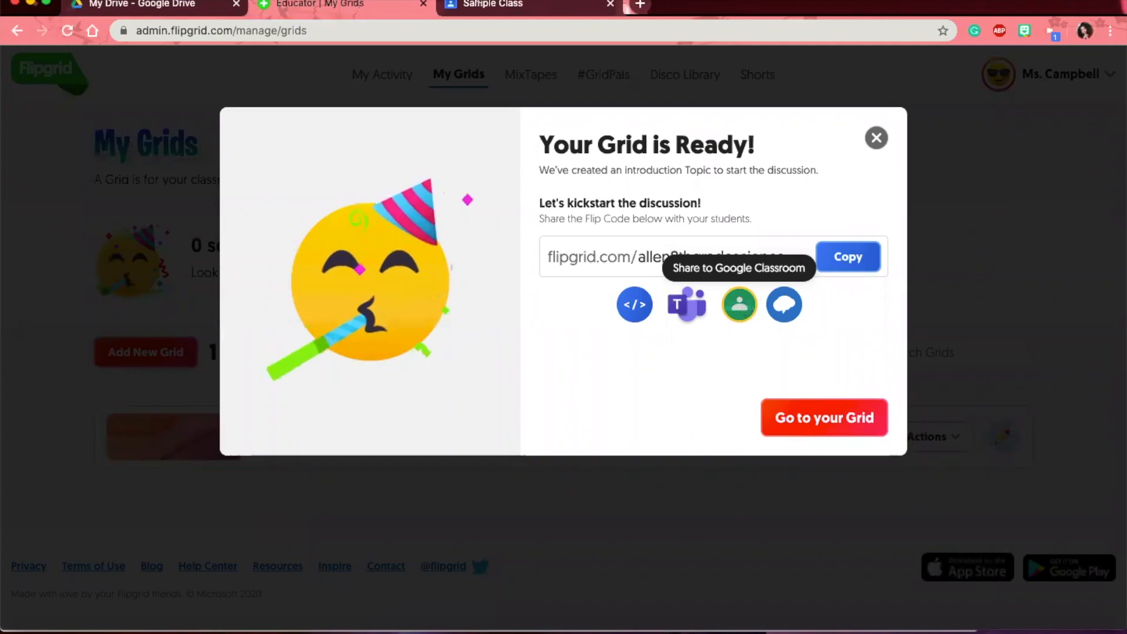
- Send the Flipgrid link to Google Classroom's Sample Class using the Create assignment action
{"action": "left_click", "coordinate": [607, 7]}
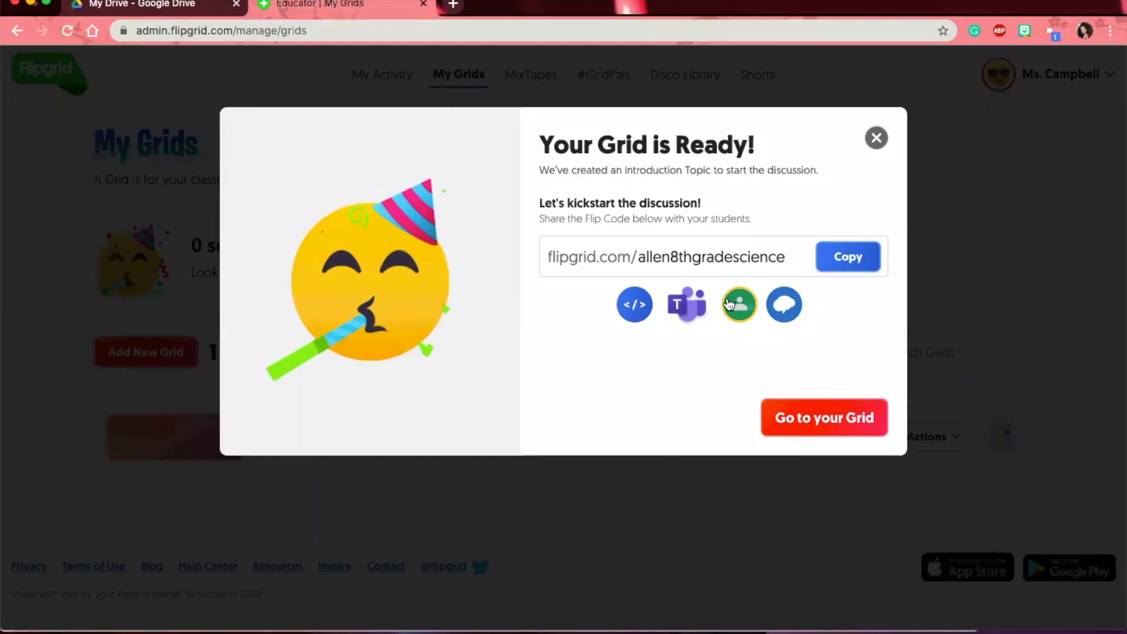
{"action": "left_click", "coordinate": [729, 304]}
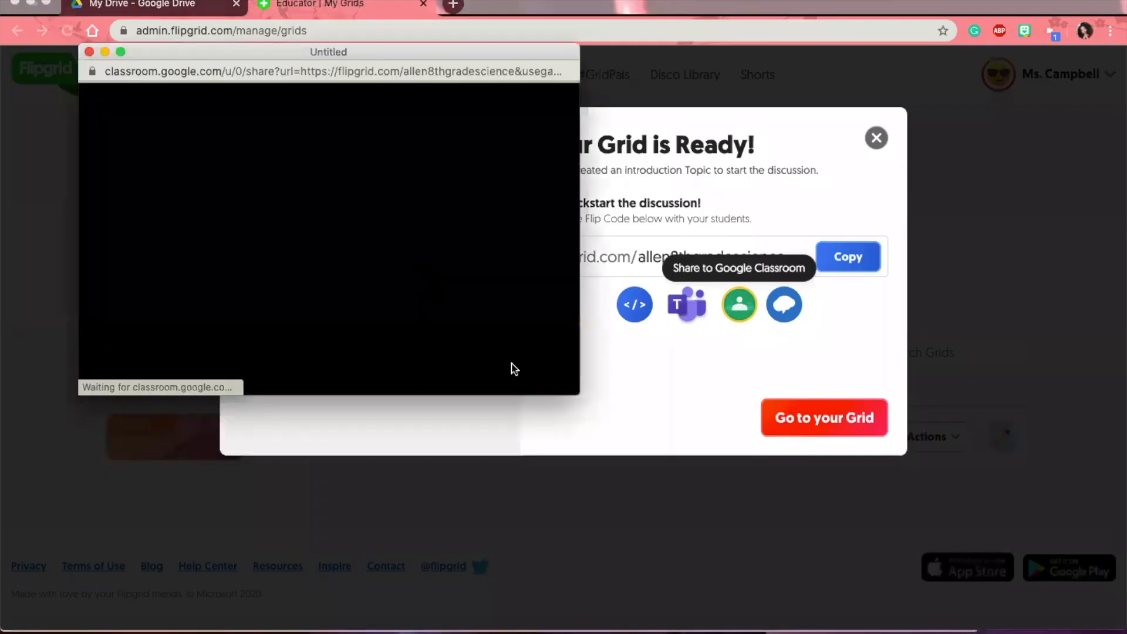
{"action": "left_click_drag", "start_coordinate": [577, 385], "coordinate": [651, 465]}
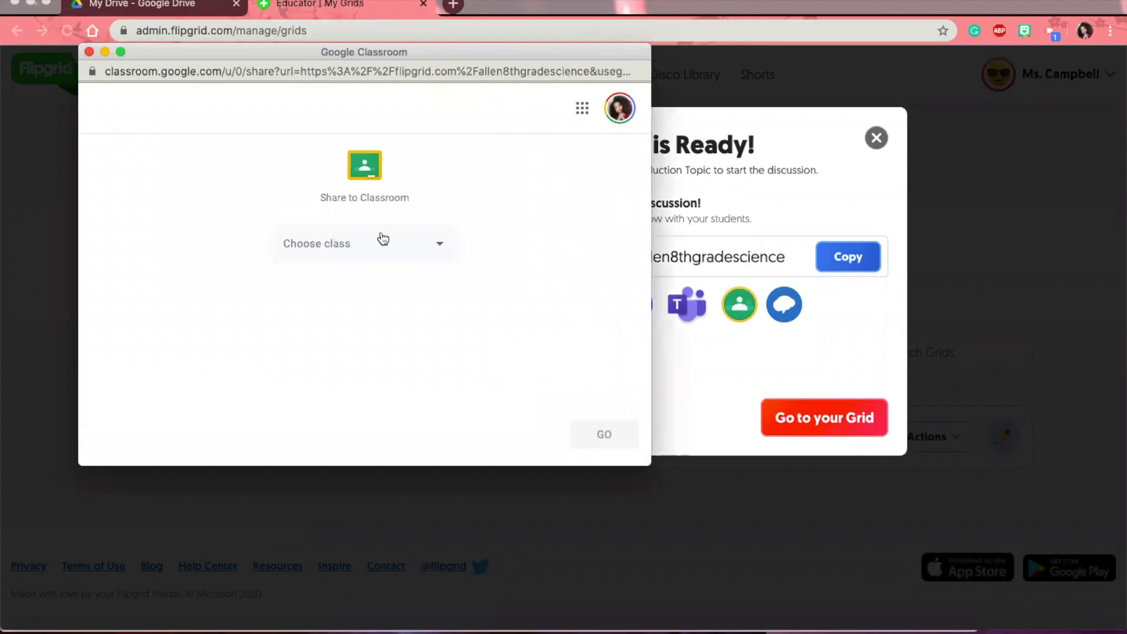
{"action": "left_click", "coordinate": [363, 268]}
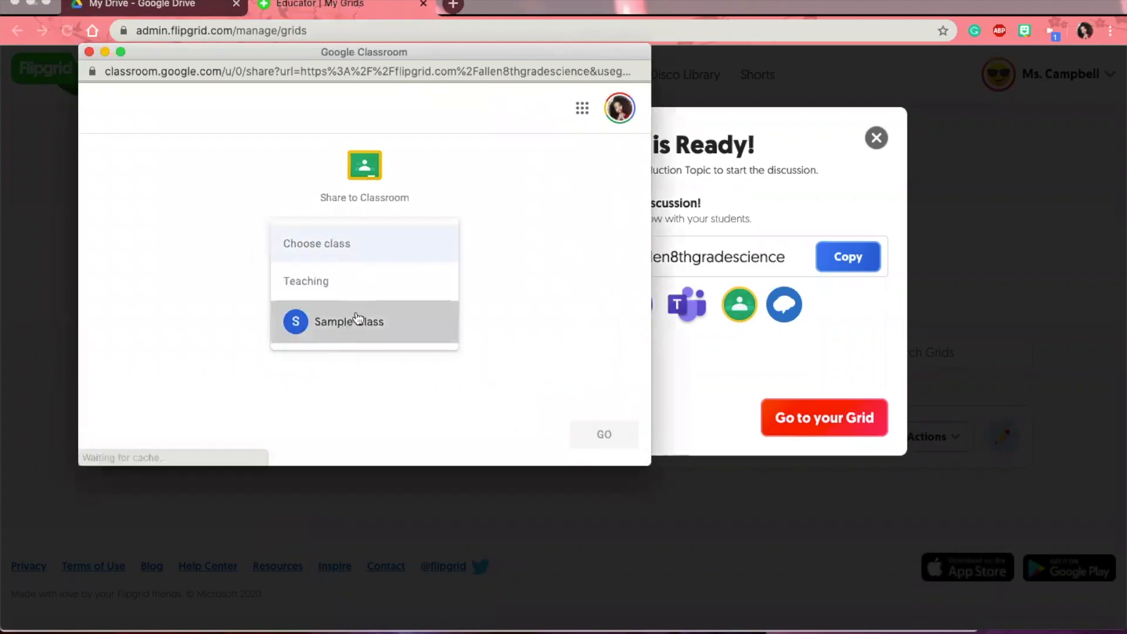
{"action": "left_click", "coordinate": [356, 317]}
{"action": "left_click", "coordinate": [345, 312]}
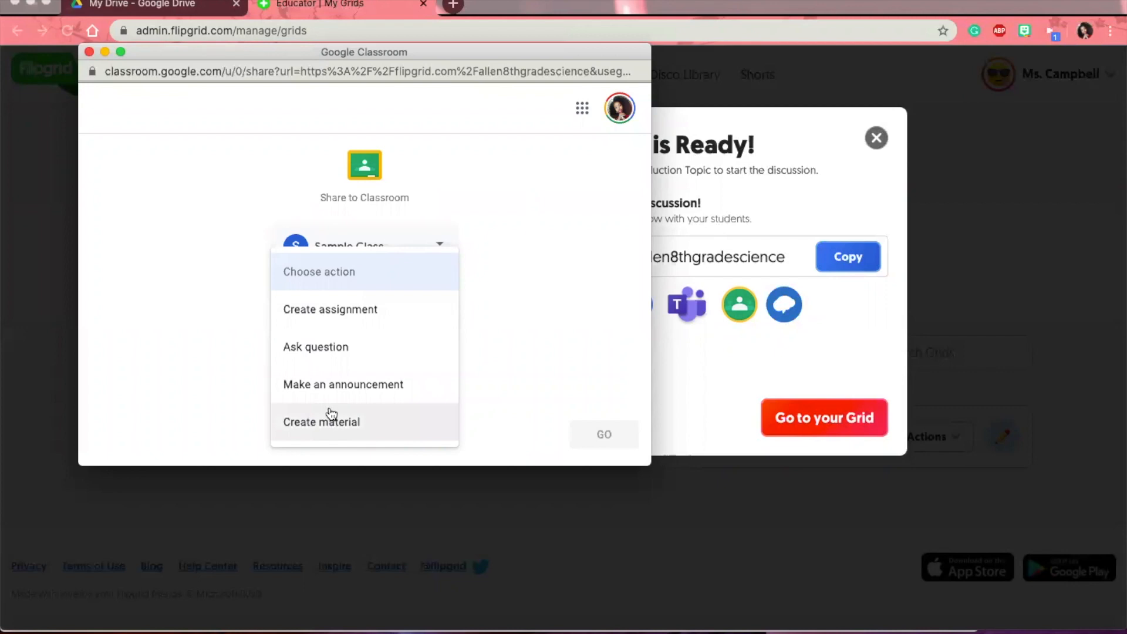
{"action": "left_click", "coordinate": [317, 320]}
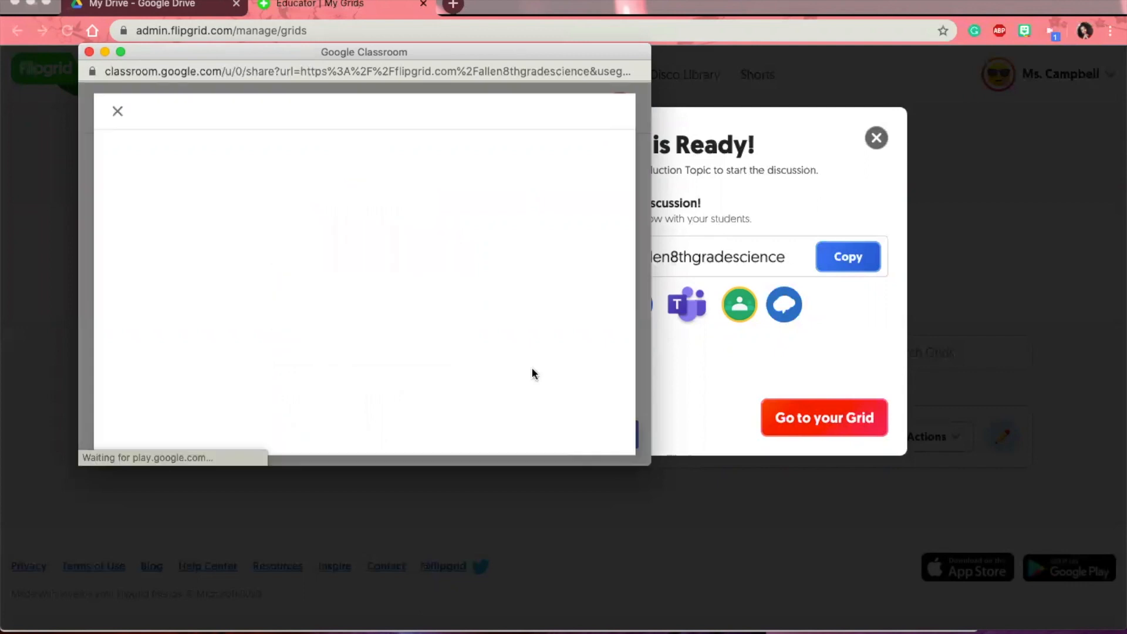
- Title the assignment Sample Lesson with 'Sample instructions', ungraded and without a due date
{"action": "left_click_drag", "start_coordinate": [653, 468], "coordinate": [793, 578]}
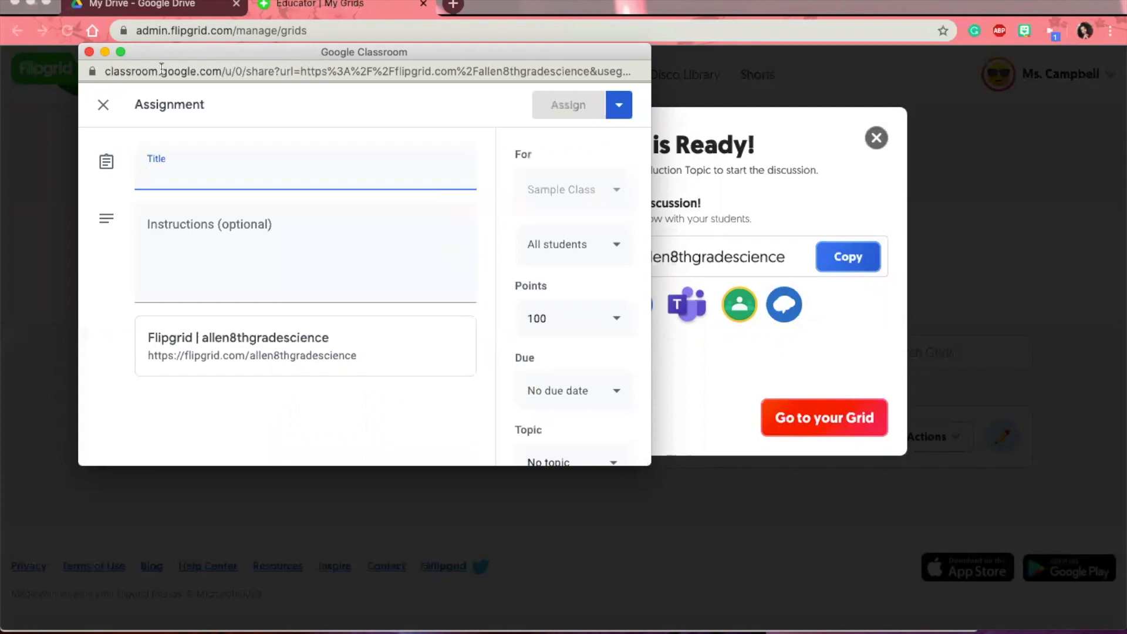
{"action": "type", "text": "S"}
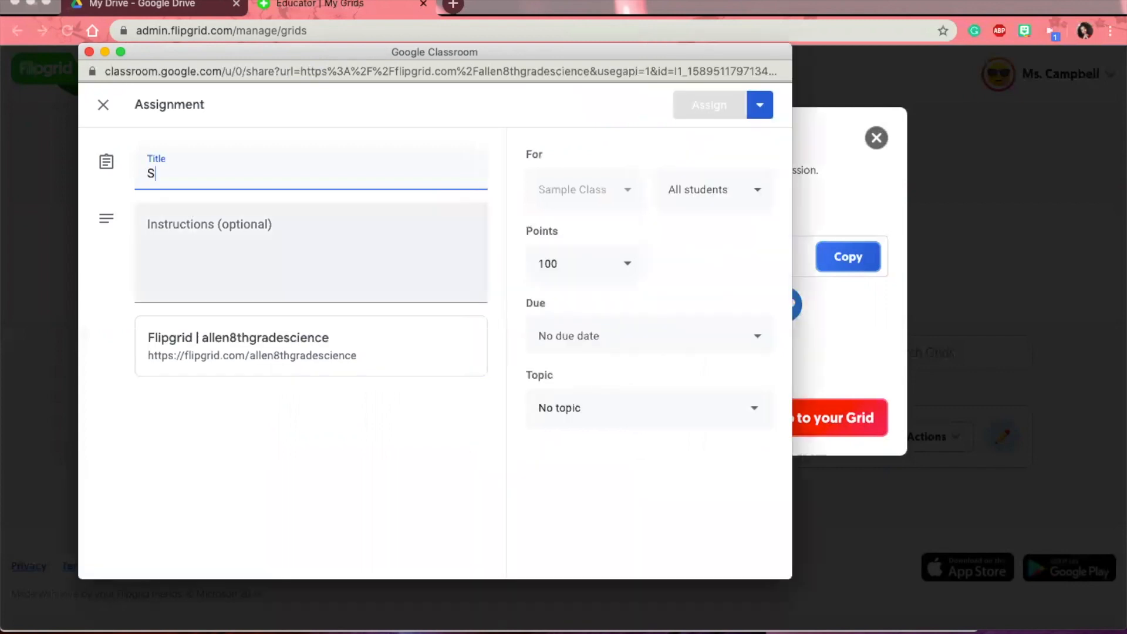
{"action": "type", "text": "ample Lesson"}
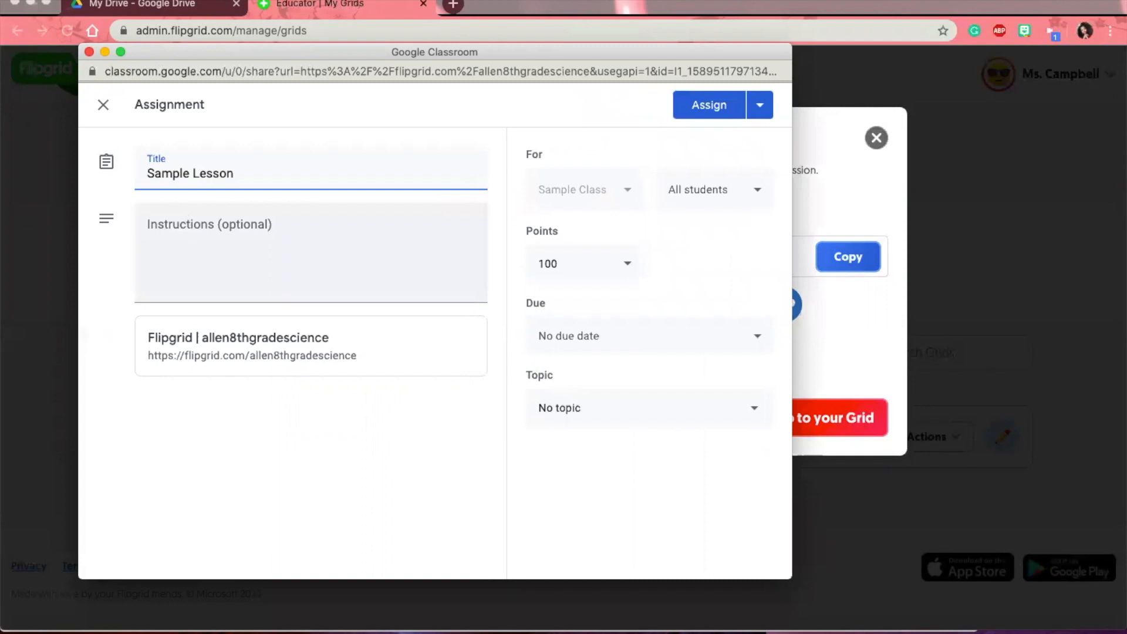
{"action": "key", "text": "Tab"}
{"action": "type", "text": "Sample instructions"}
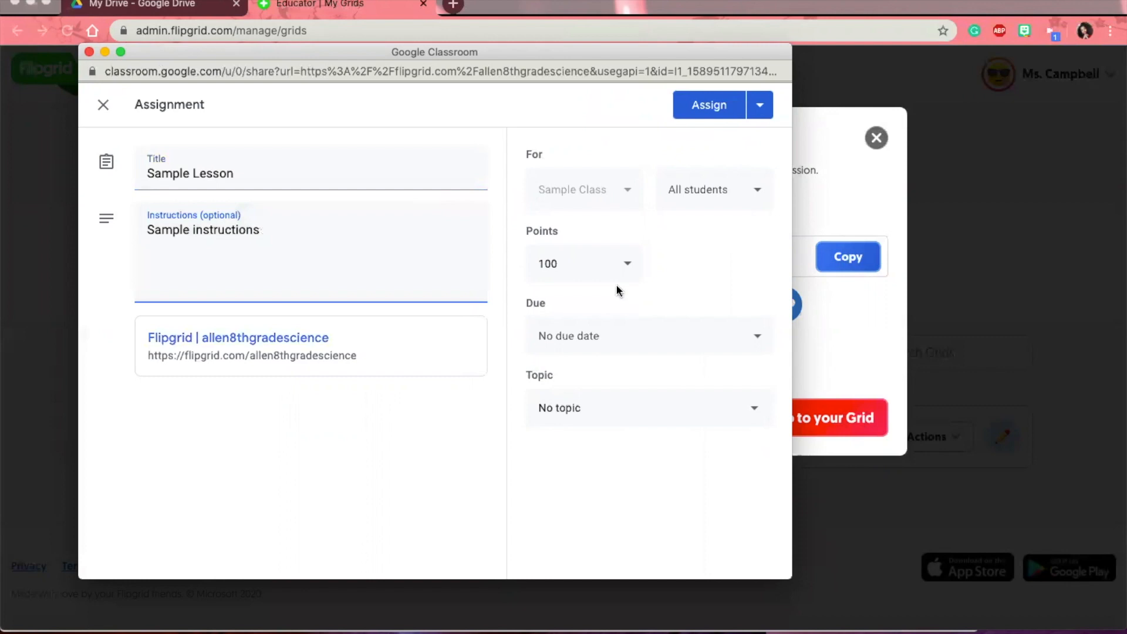
{"action": "left_click", "coordinate": [597, 262]}
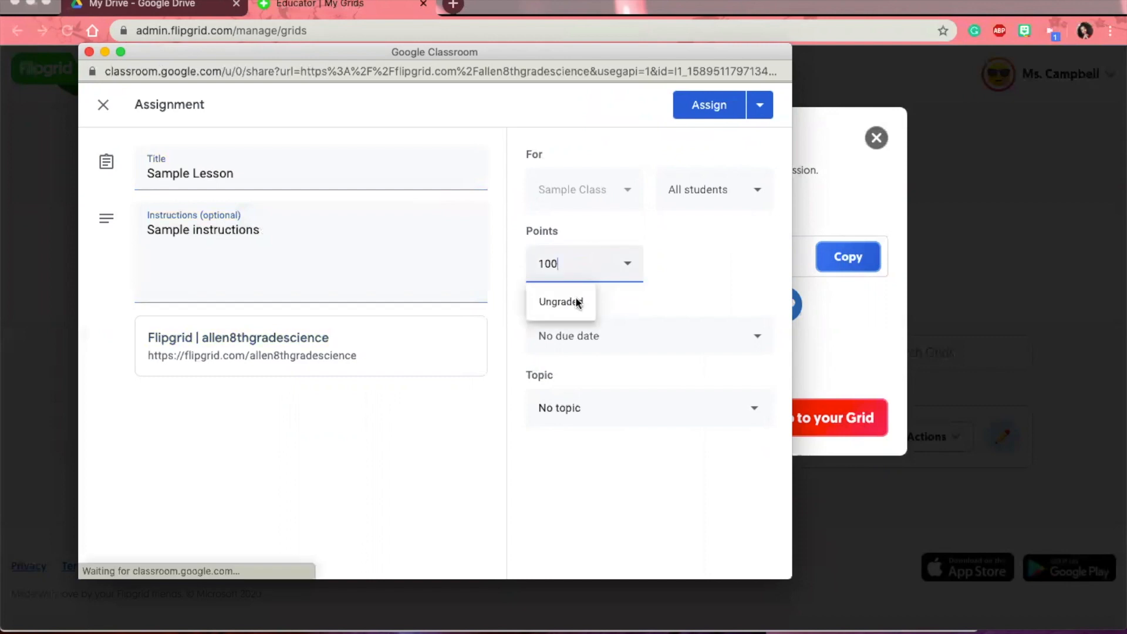
{"action": "left_click", "coordinate": [580, 333]}
{"action": "left_click", "coordinate": [589, 404]}
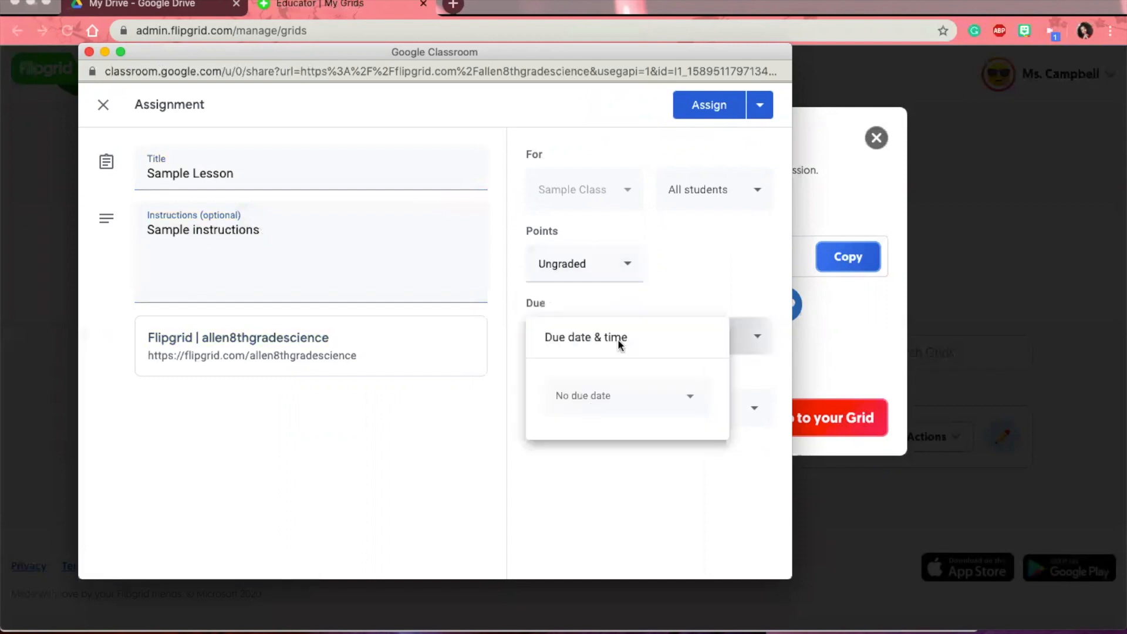
{"action": "left_click", "coordinate": [588, 318]}
{"action": "left_click", "coordinate": [594, 444]}
{"action": "left_click", "coordinate": [688, 447]}
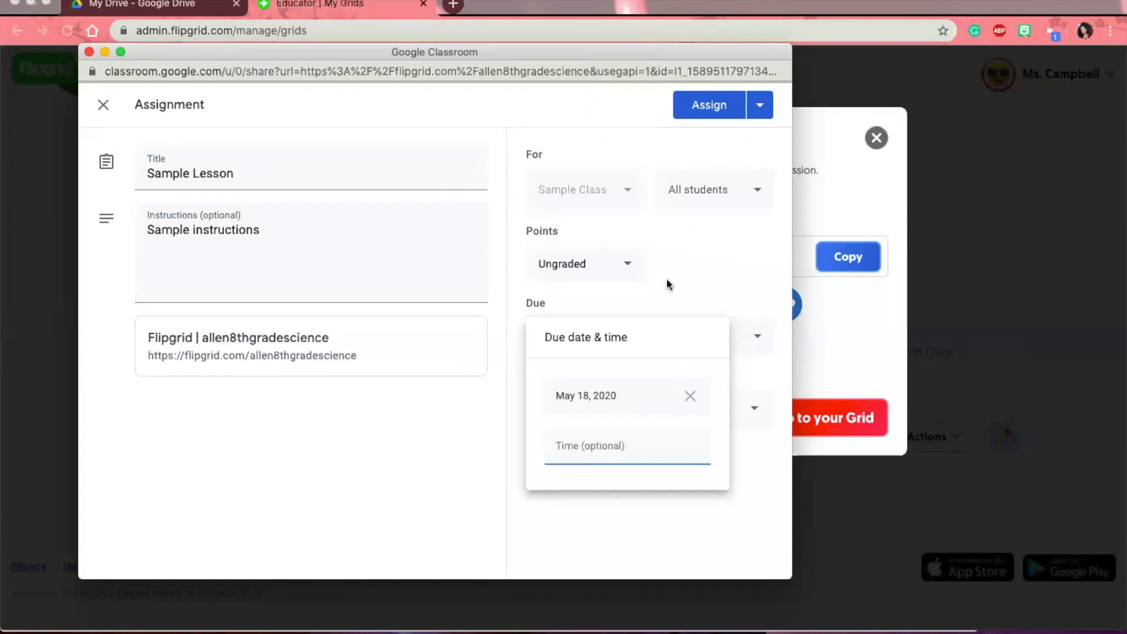
{"action": "left_click", "coordinate": [689, 396]}
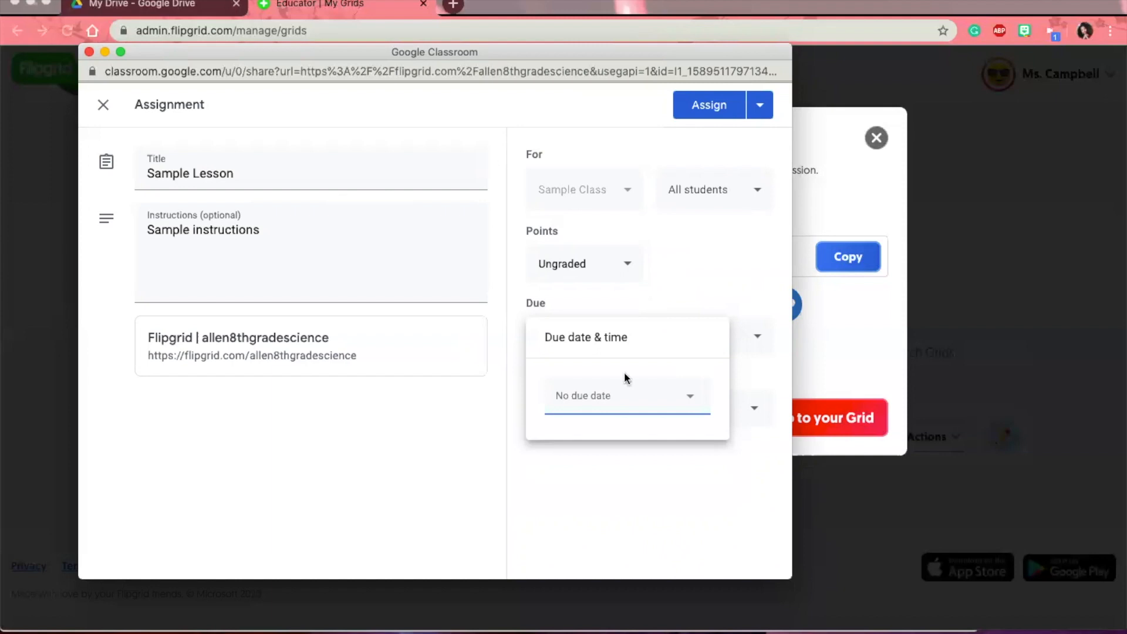
{"action": "left_click", "coordinate": [596, 407]}
- File it under new topic Weekly Sample Lesson and schedule it for May 15, 2020, 8:00 AM
{"action": "left_click", "coordinate": [582, 445]}
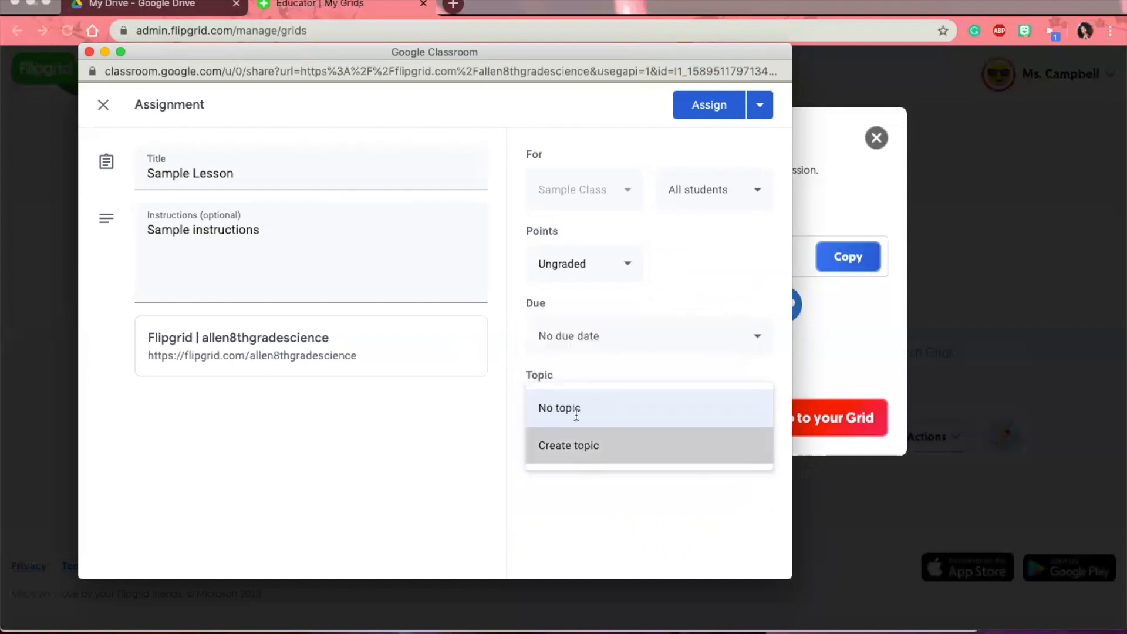
{"action": "type", "text": "Sample"}
{"action": "type", "text": " Lesson"}
{"action": "type", "text": "Weekly"}
{"action": "left_click", "coordinate": [640, 378]}
{"action": "left_click", "coordinate": [759, 116]}
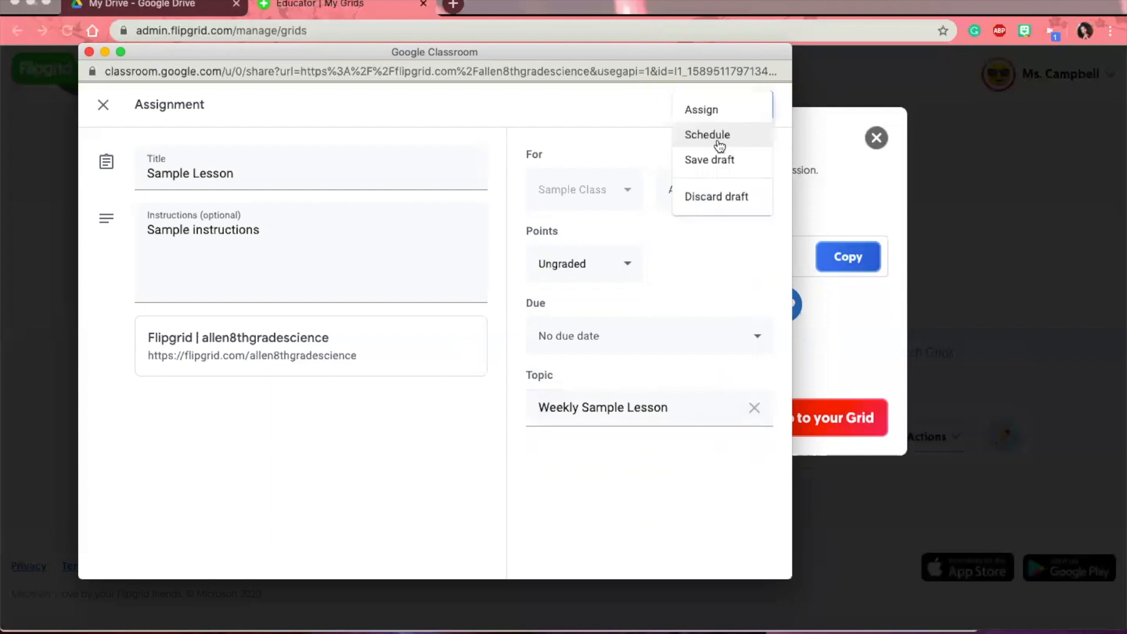
{"action": "left_click", "coordinate": [719, 136]}
{"action": "left_click", "coordinate": [468, 403]}
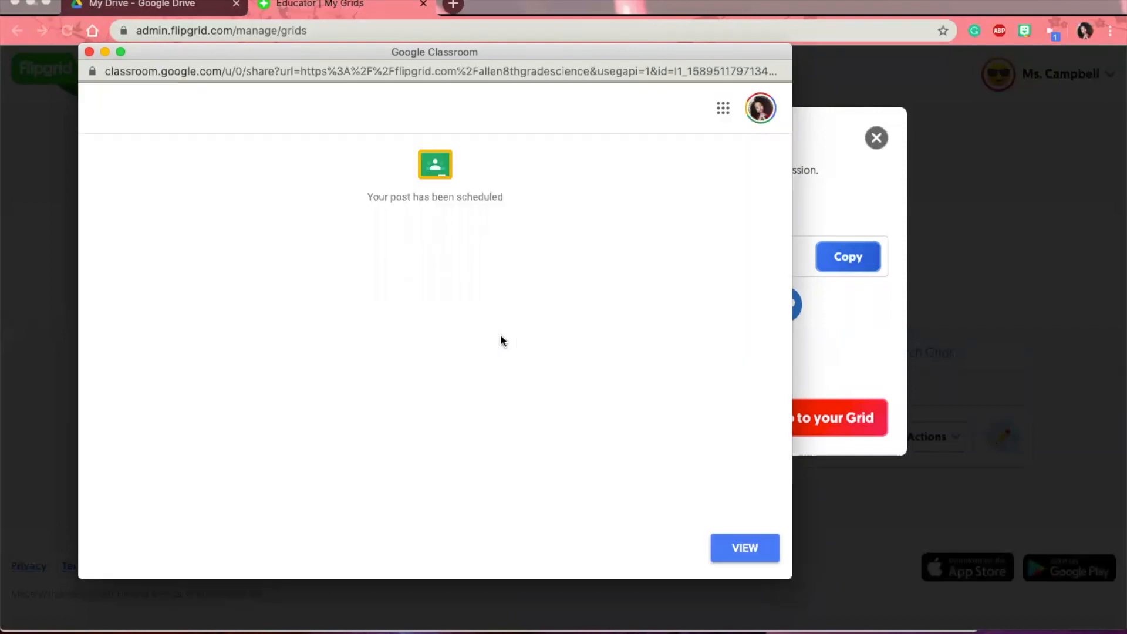
- Open Sample Class's Classwork list and expand Sample Lesson under Weekly Sample Lesson
{"action": "left_click", "coordinate": [731, 540]}
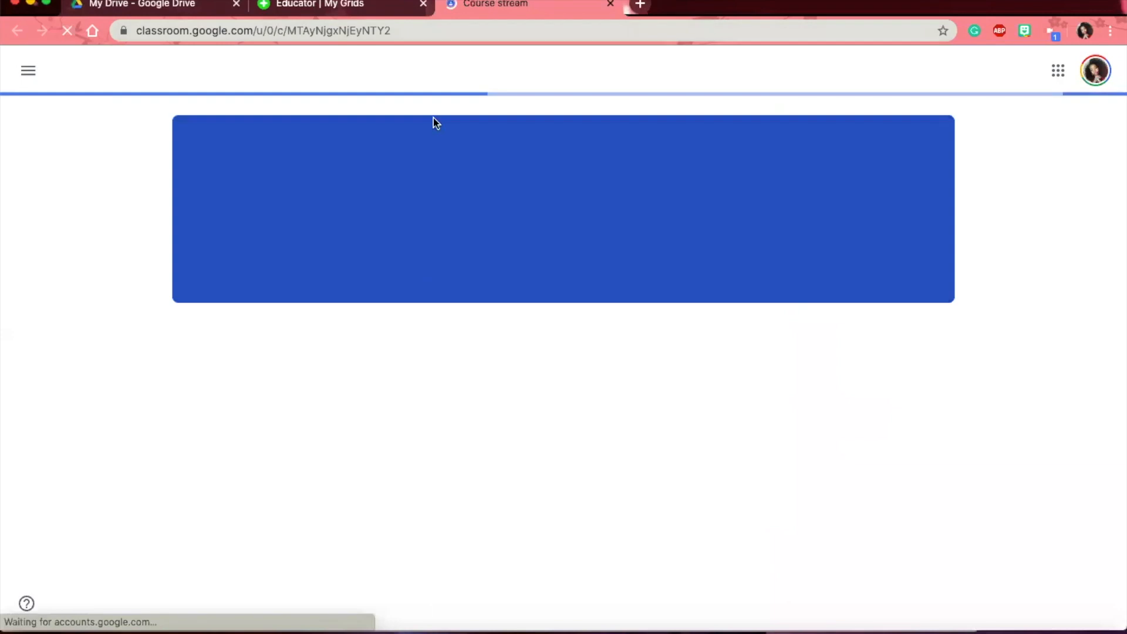
{"action": "left_click", "coordinate": [517, 77]}
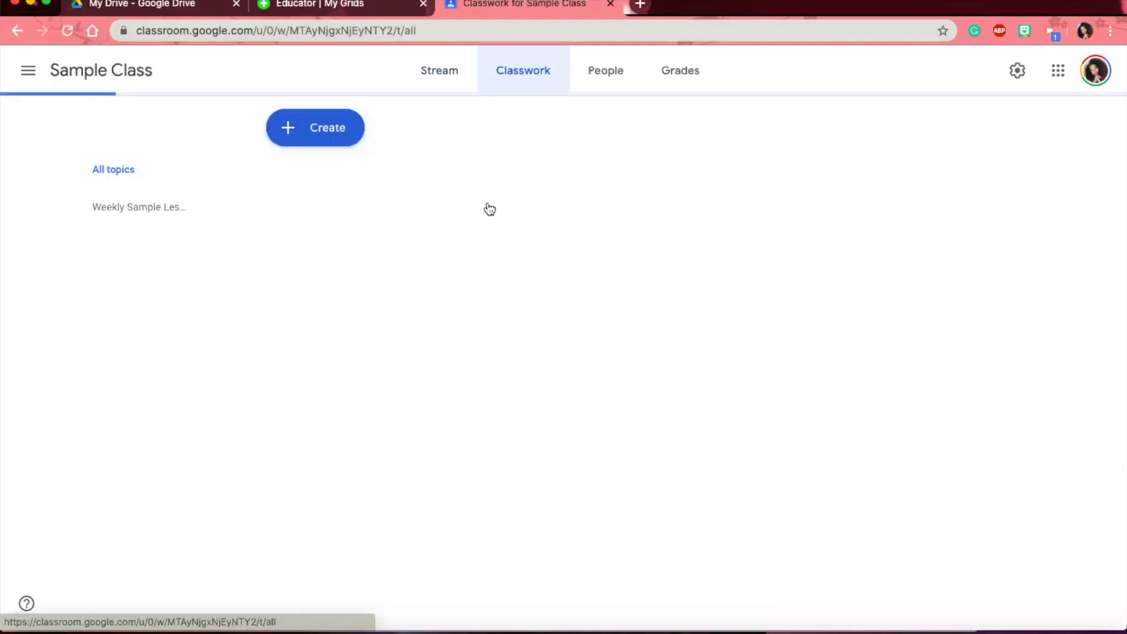
{"action": "left_click", "coordinate": [838, 239]}
{"action": "left_click", "coordinate": [669, 252]}
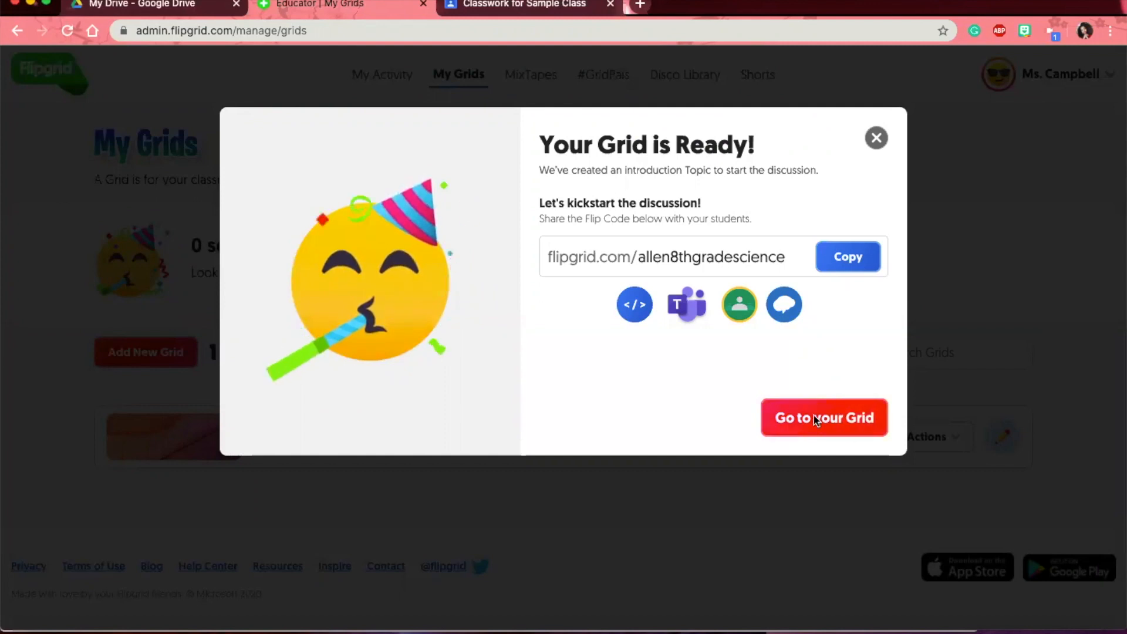
- Open the 8th Grade Science Class grid and check the actions for Say Hello on Flipgrid!
{"action": "left_click", "coordinate": [814, 416]}
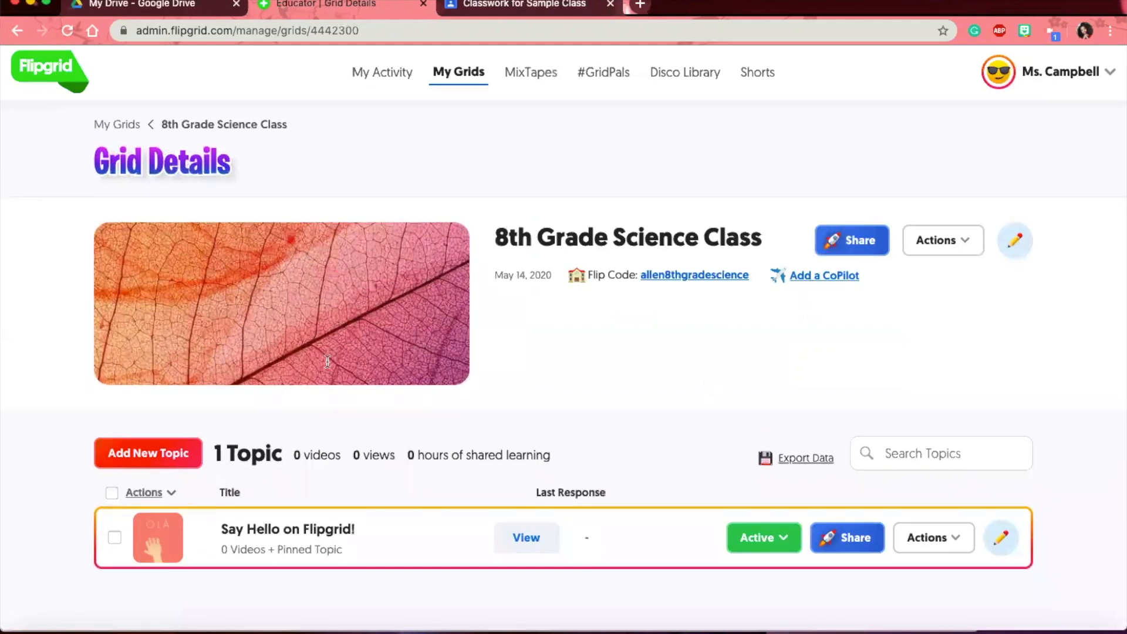
{"action": "scroll", "coordinate": [327, 361], "scroll_direction": "down", "scroll_amount": 2}
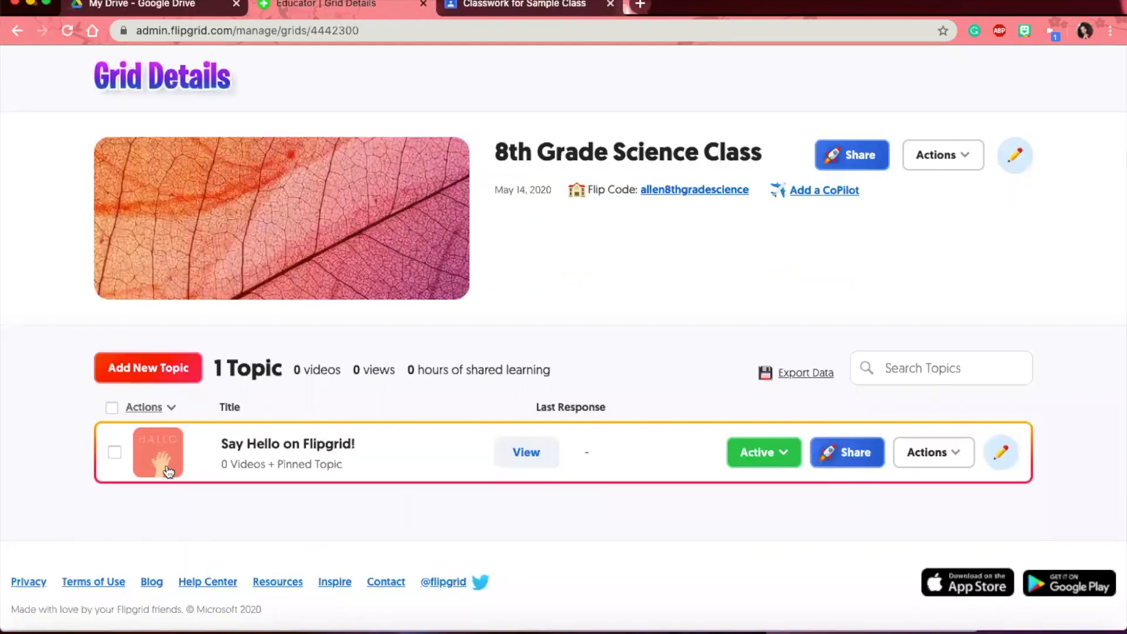
{"action": "left_click", "coordinate": [115, 453]}
{"action": "left_click", "coordinate": [147, 405]}
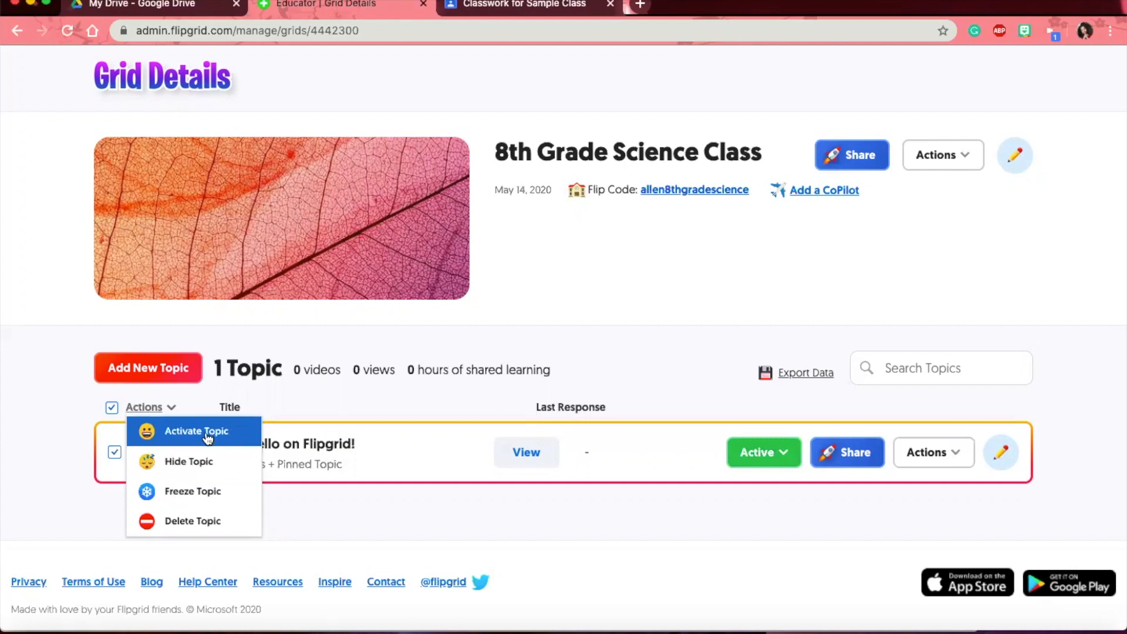
{"action": "left_click", "coordinate": [361, 502]}
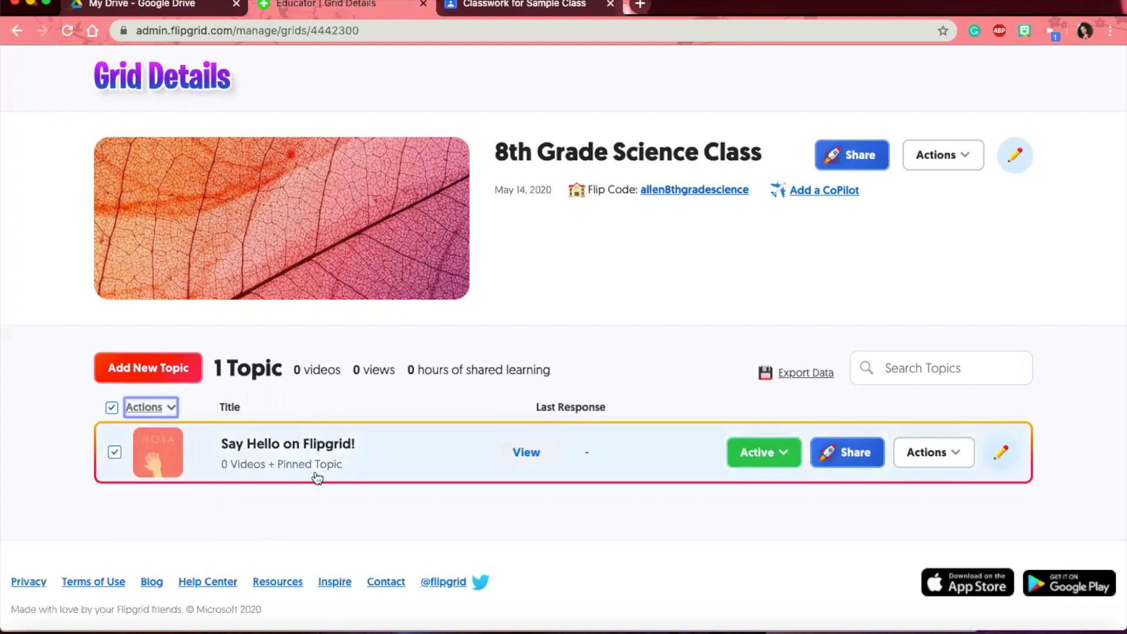
{"action": "left_click", "coordinate": [115, 453]}
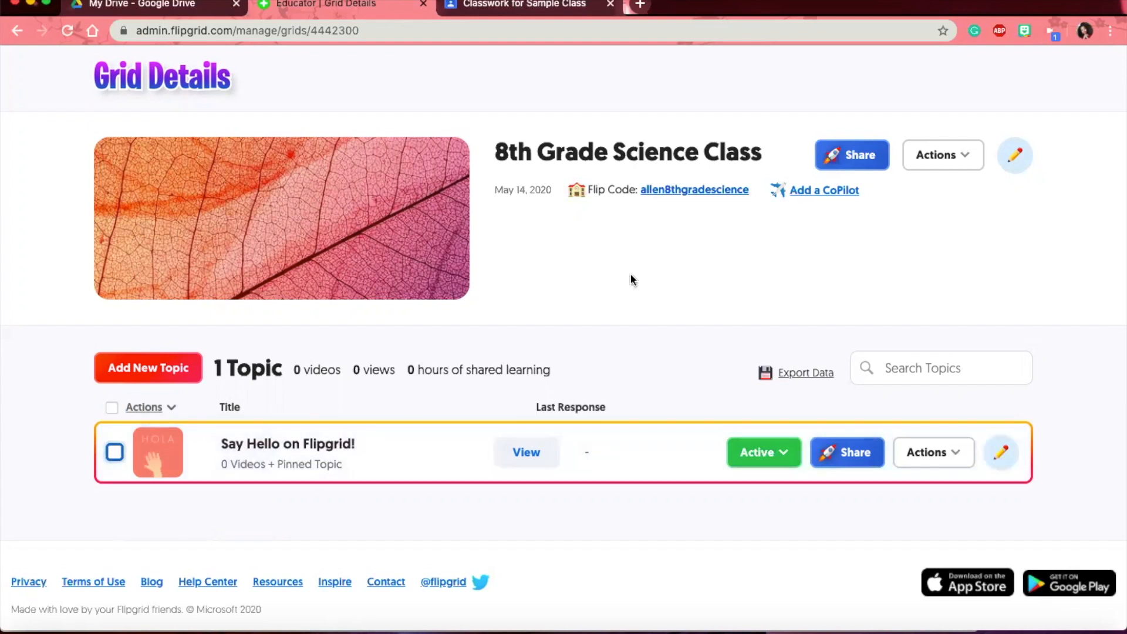
- Add a new topic titled Sample Topic
{"action": "scroll", "coordinate": [631, 280], "scroll_direction": "up", "scroll_amount": 2}
{"action": "left_click", "coordinate": [145, 433]}
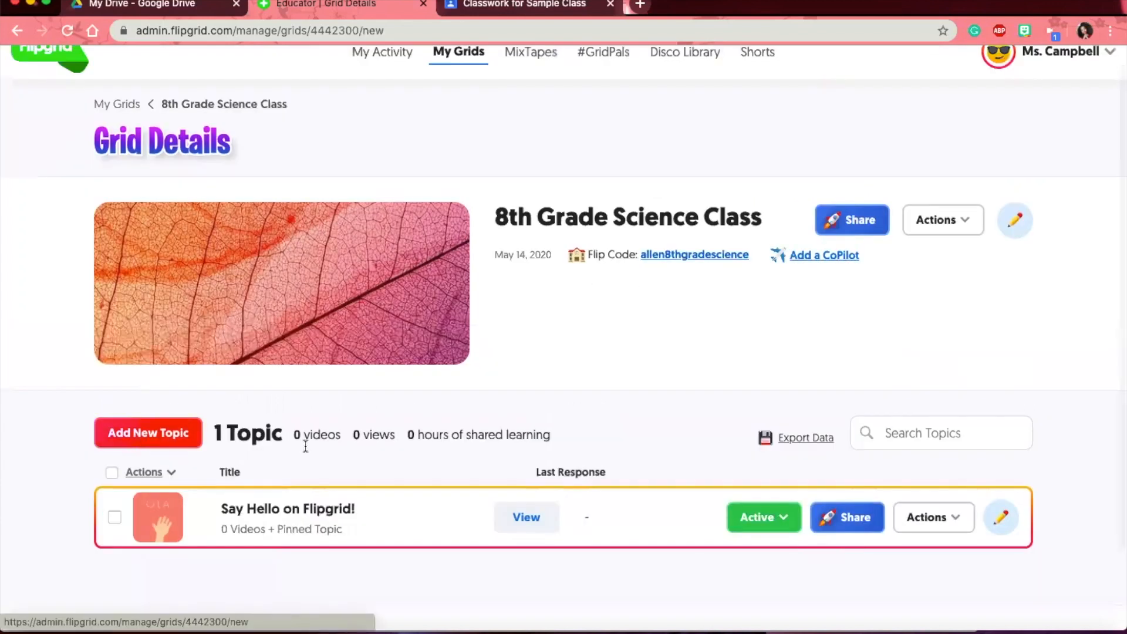
{"action": "type", "text": "Sample Topic"}
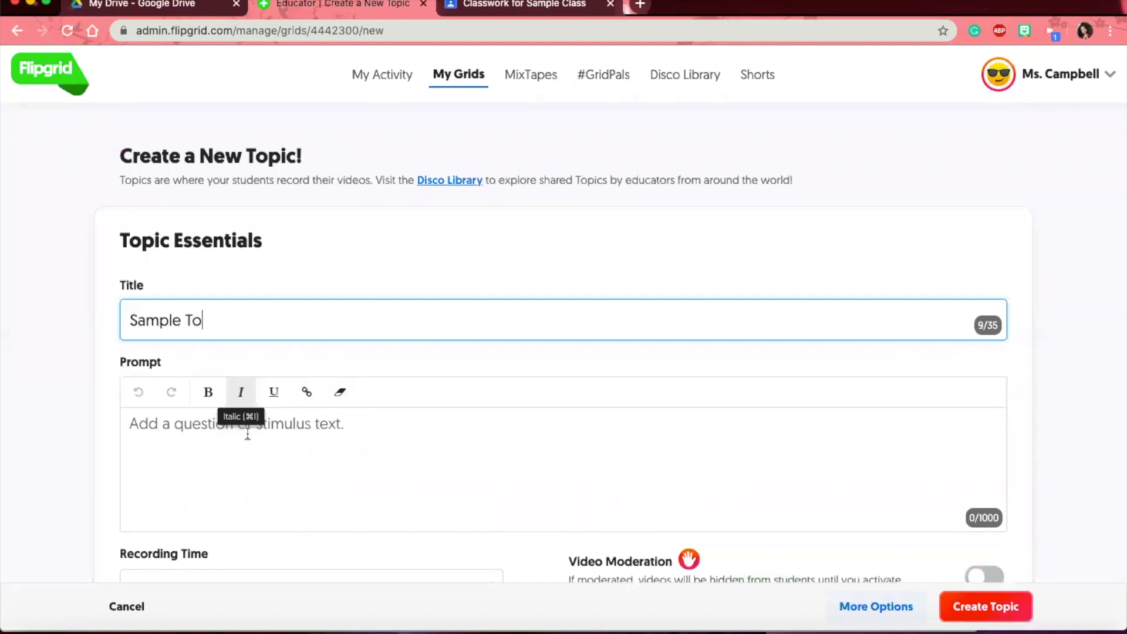
- Write the prompt 'What are you doing at home during quarantine?', correcting its wording
{"action": "left_click", "coordinate": [228, 432]}
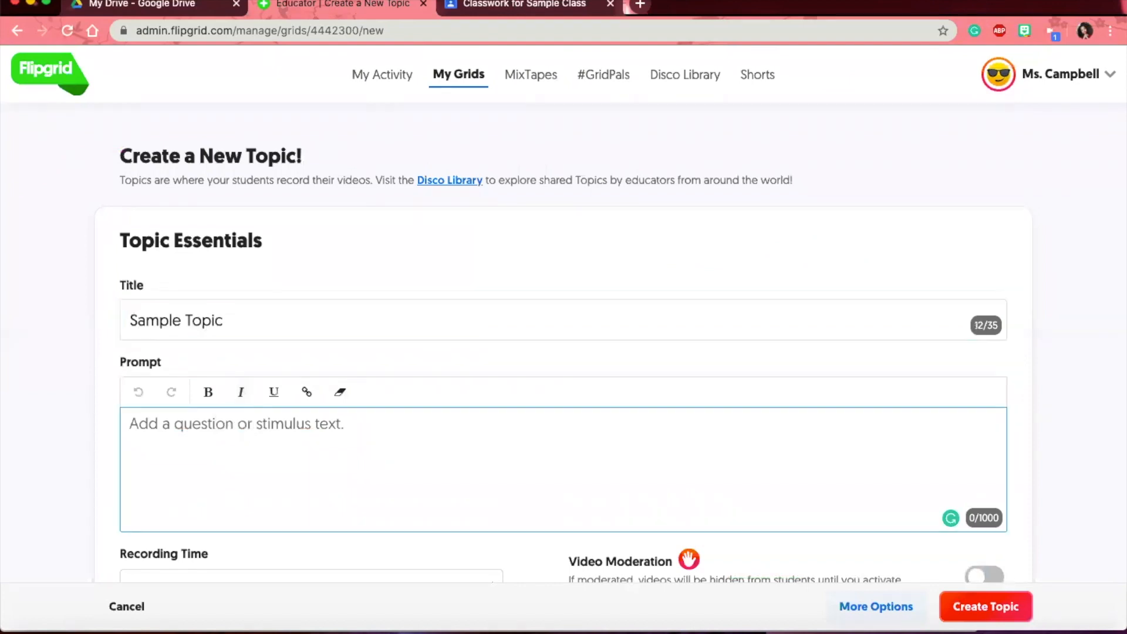
{"action": "type", "text": "What are you doing at ho during the quarantine time?"}
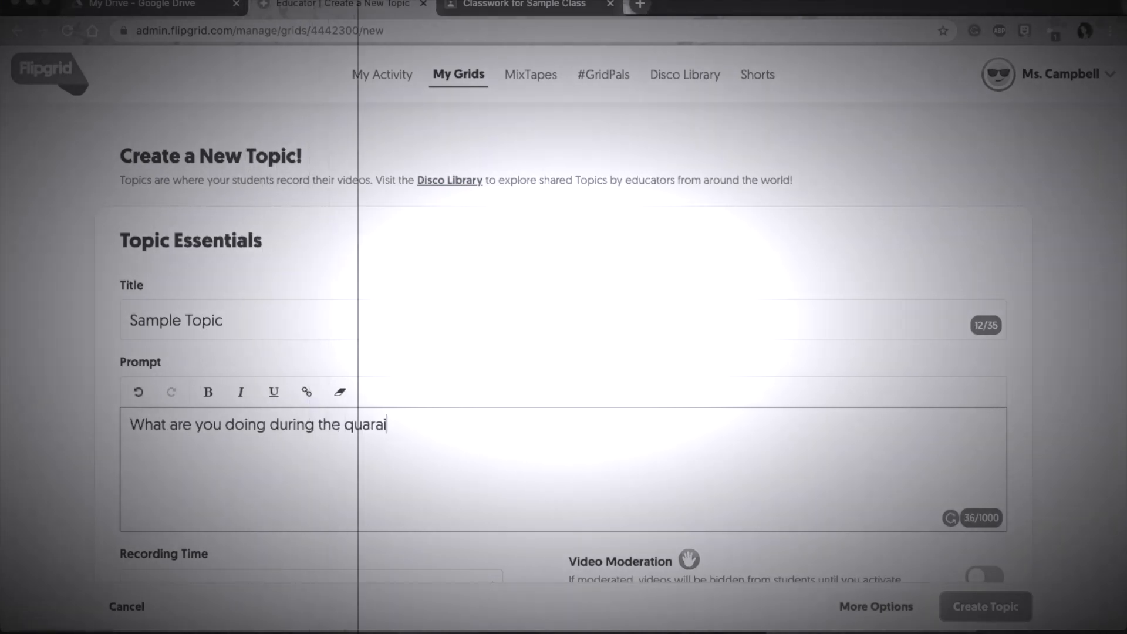
{"action": "left_click", "coordinate": [266, 424]}
{"action": "type", "text": "at home"}
{"action": "double_click", "coordinate": [388, 424]}
{"action": "key", "text": "BackSpace"}
{"action": "key", "text": "BackSpace"}
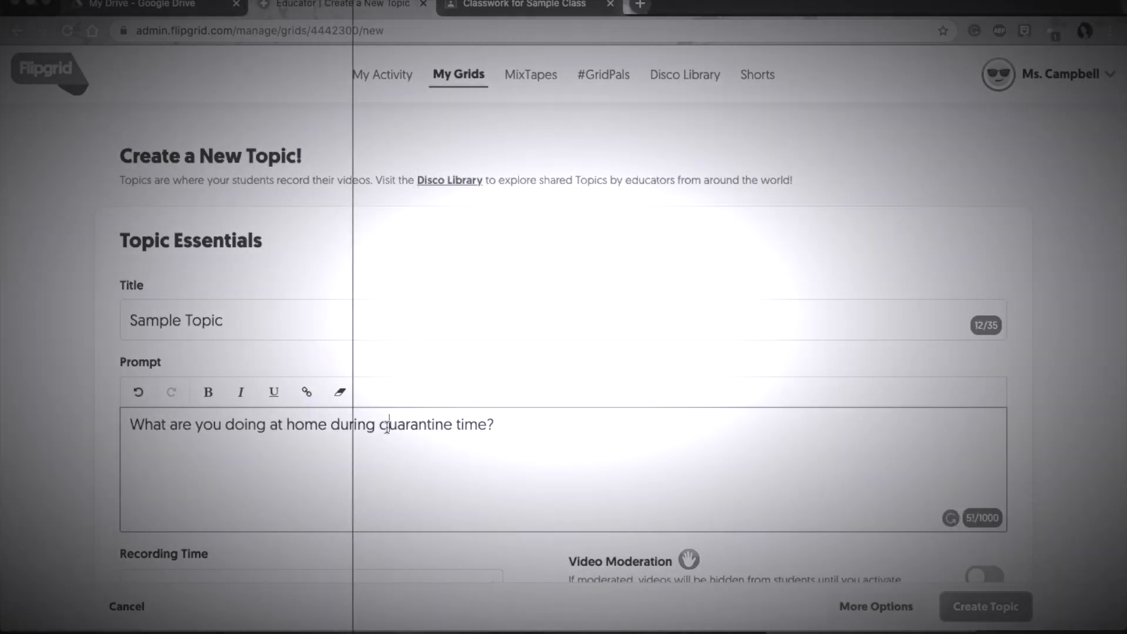
{"action": "double_click", "coordinate": [472, 425]}
{"action": "key", "text": "BackSpace"}
{"action": "scroll", "coordinate": [265, 480], "scroll_direction": "down", "scroll_amount": 3}
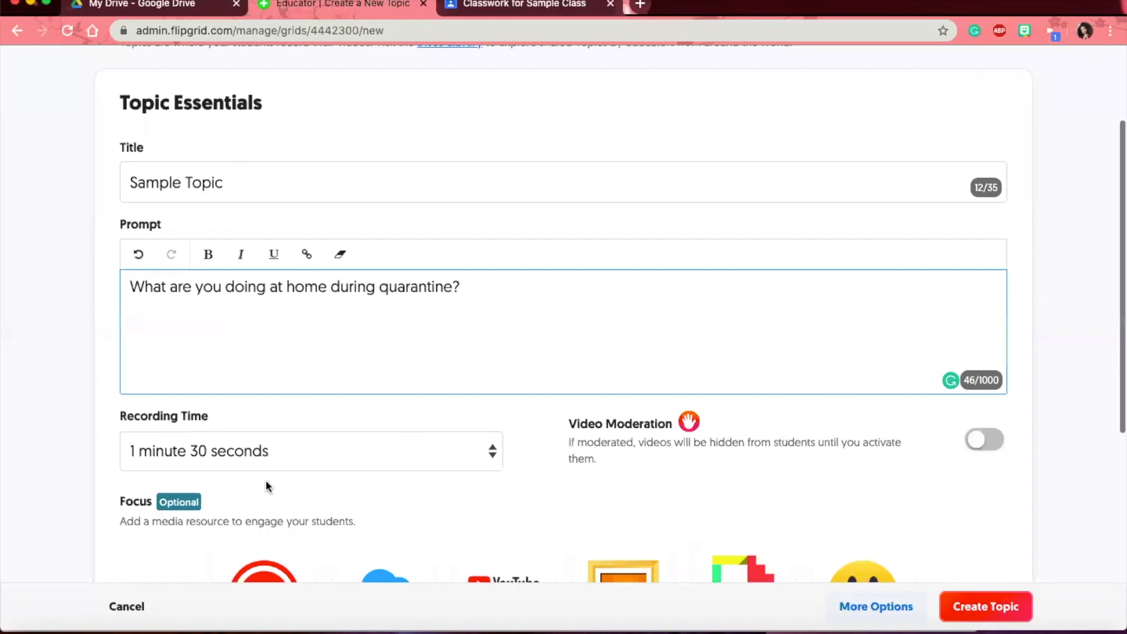
{"action": "key", "text": "BackSpace"}
{"action": "scroll", "coordinate": [229, 357], "scroll_direction": "up", "scroll_amount": 2}
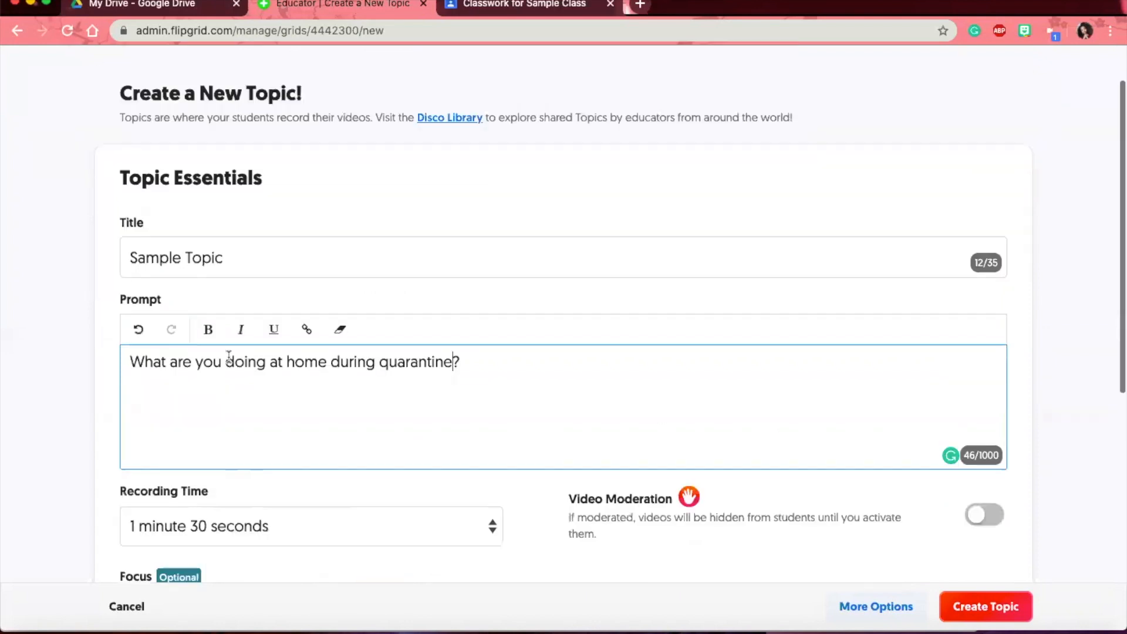
{"action": "scroll", "coordinate": [228, 357], "scroll_direction": "down", "scroll_amount": 1}
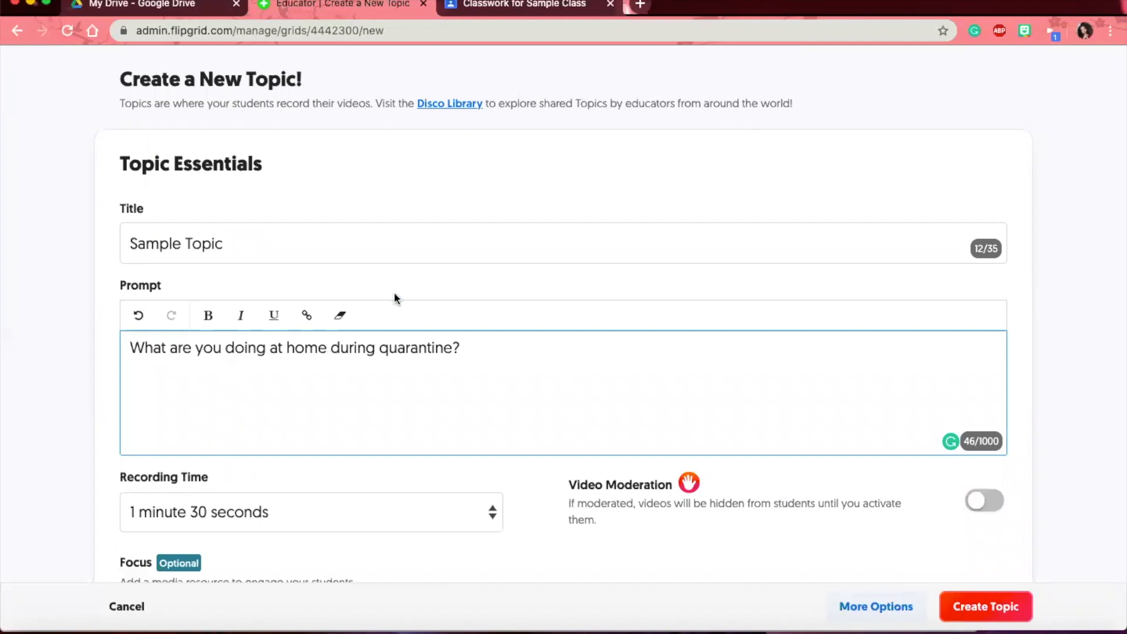
{"action": "scroll", "coordinate": [338, 355], "scroll_direction": "down", "scroll_amount": 1}
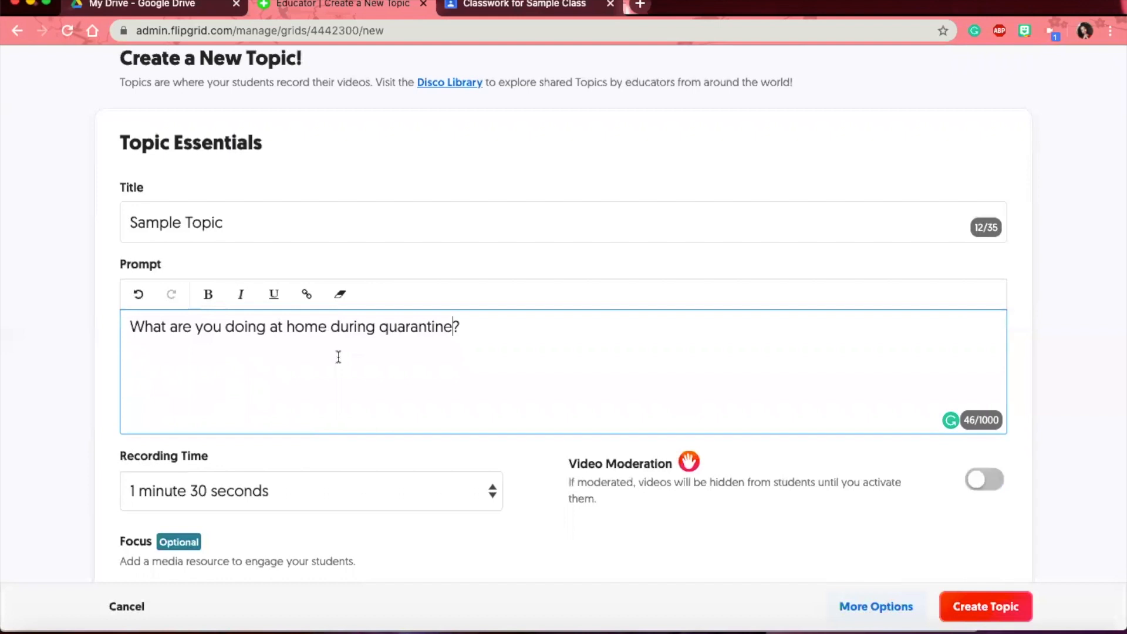
{"action": "scroll", "coordinate": [338, 356], "scroll_direction": "down", "scroll_amount": 5}
- Limit Sample Topic's recording time to 30 seconds and keep Video Moderation switched off
{"action": "left_click", "coordinate": [294, 355]}
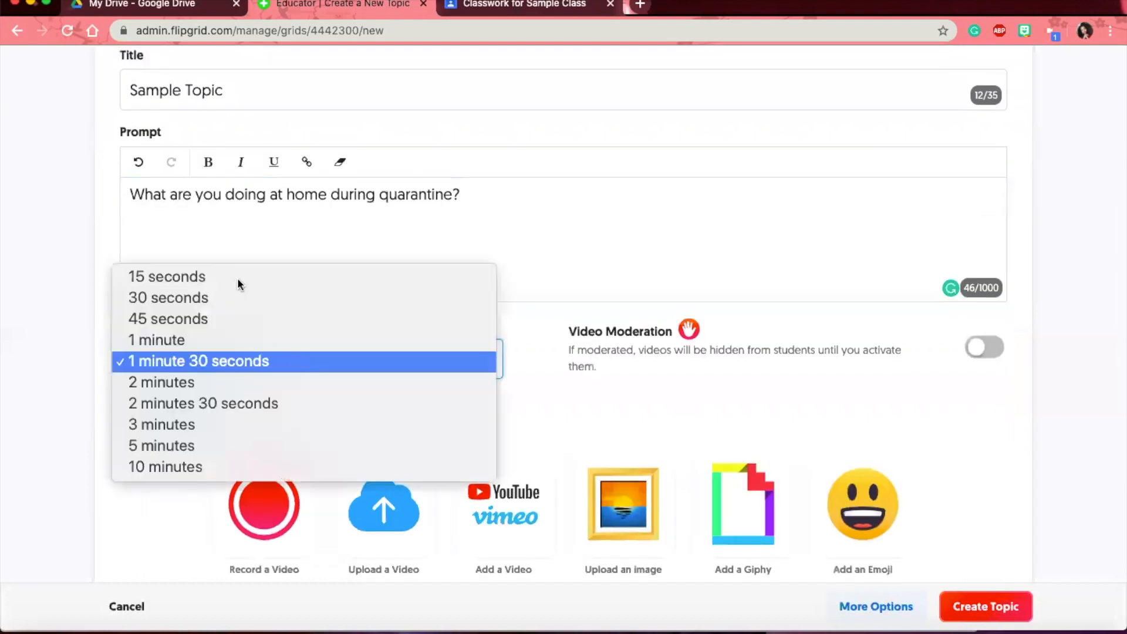
{"action": "left_click", "coordinate": [170, 299]}
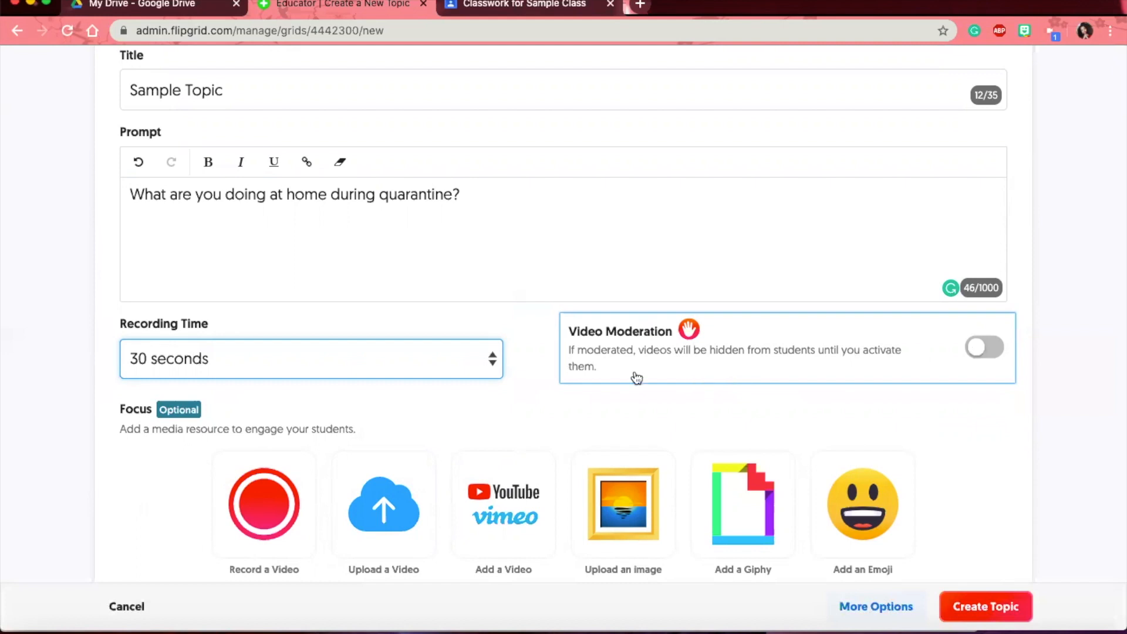
{"action": "left_click", "coordinate": [732, 343]}
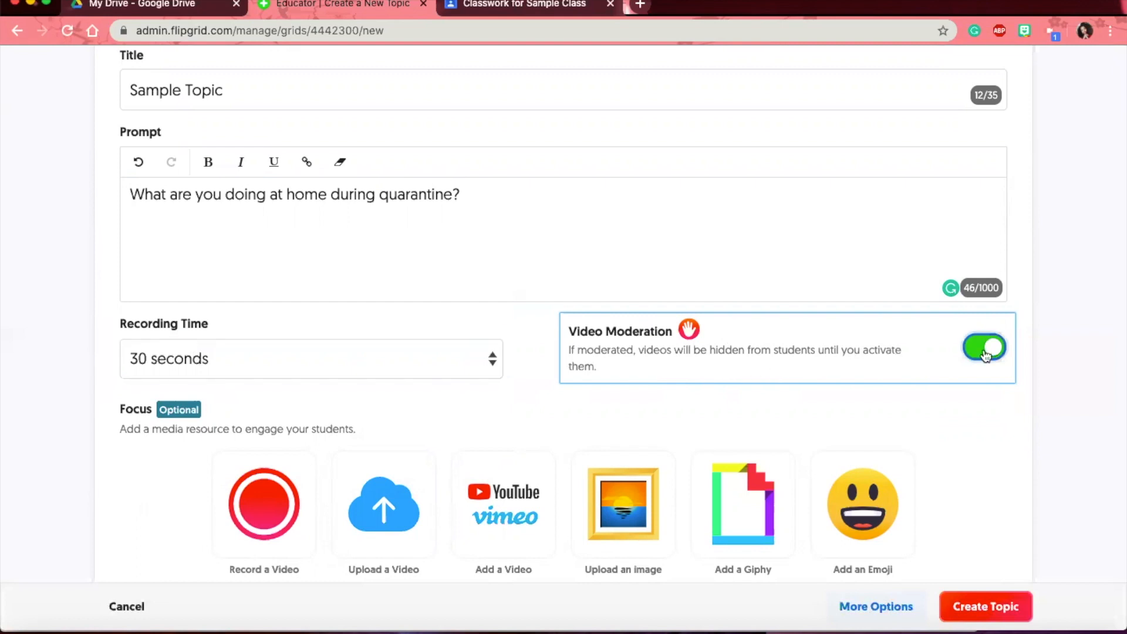
{"action": "left_click", "coordinate": [679, 356]}
{"action": "scroll", "coordinate": [680, 354], "scroll_direction": "down", "scroll_amount": 2}
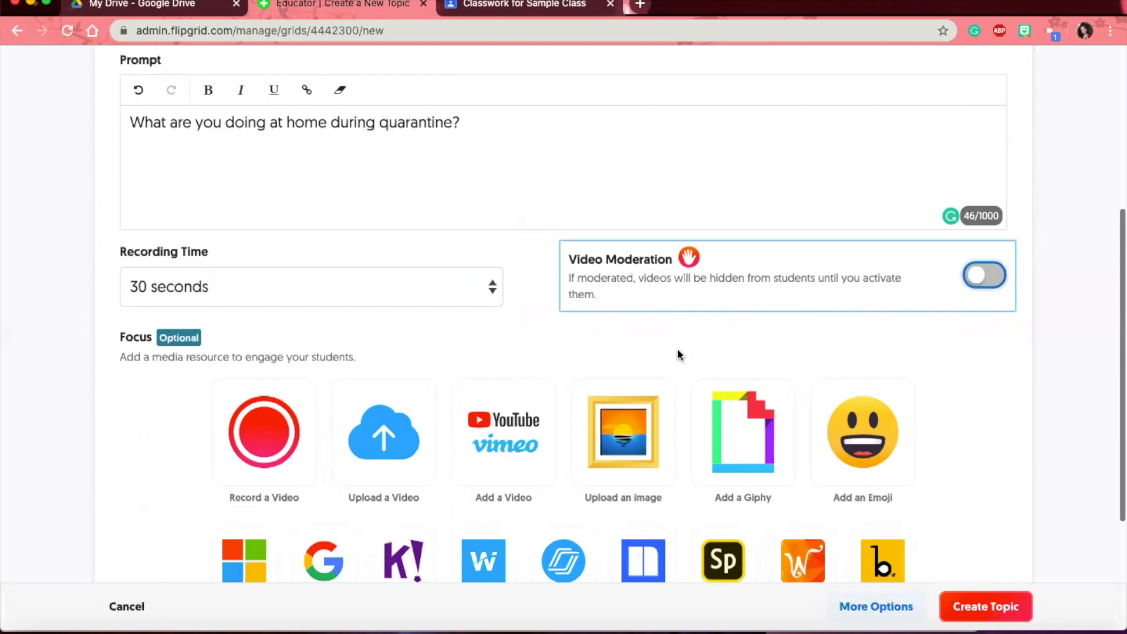
{"action": "scroll", "coordinate": [680, 356], "scroll_direction": "down", "scroll_amount": 4}
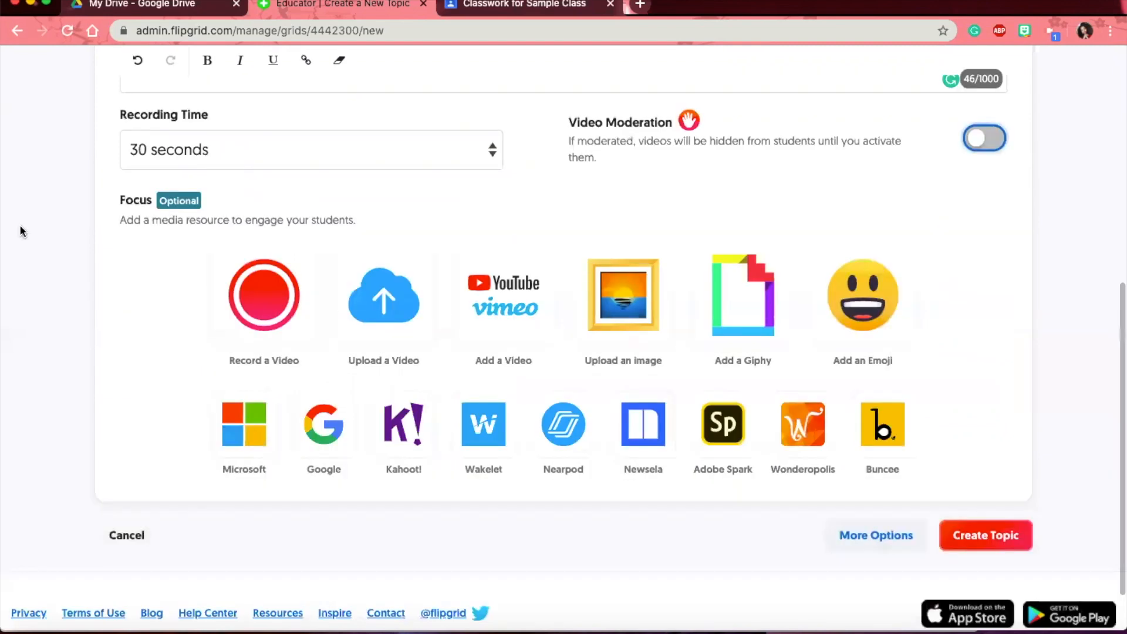
- Record a focus video for Sample Topic and proceed to reviewing the clip
{"action": "left_click", "coordinate": [294, 303]}
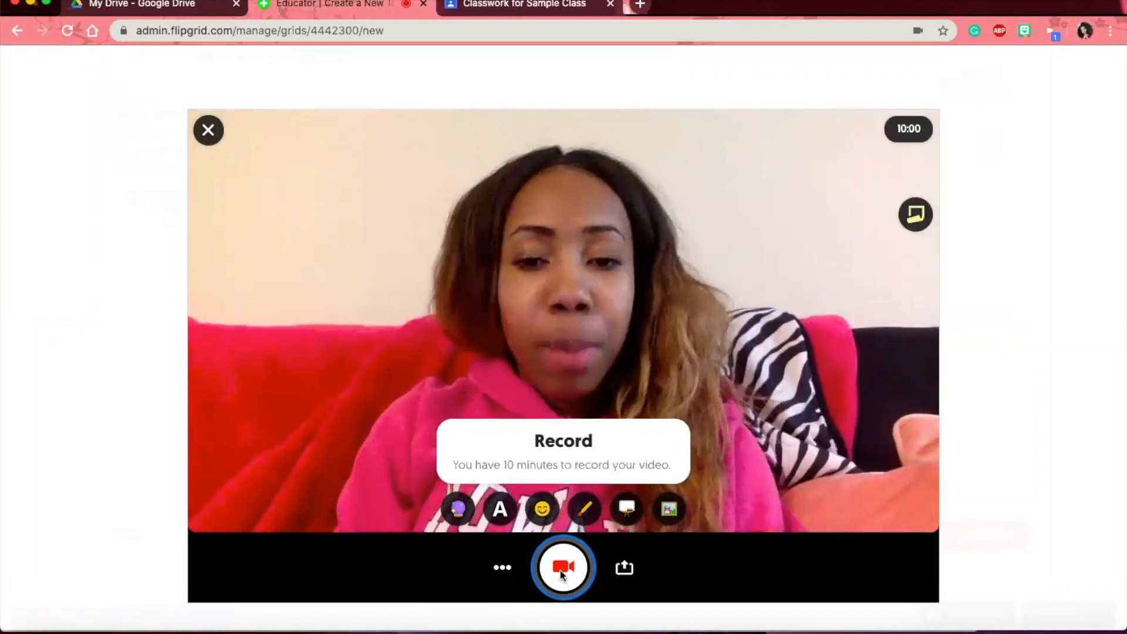
{"action": "left_click", "coordinate": [561, 572]}
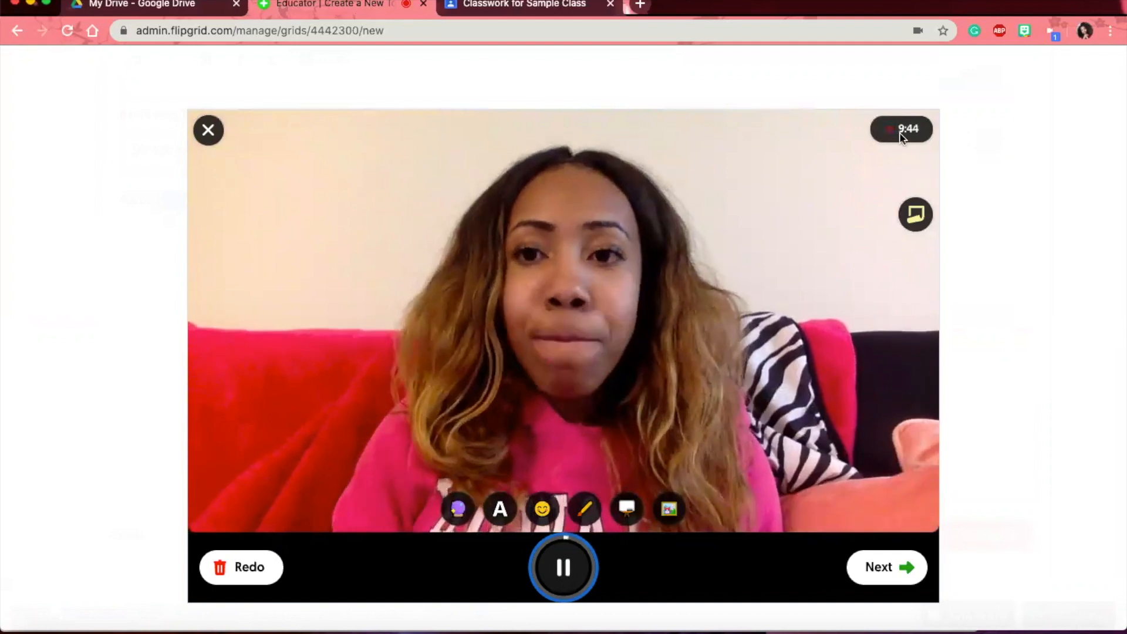
{"action": "left_click", "coordinate": [565, 565]}
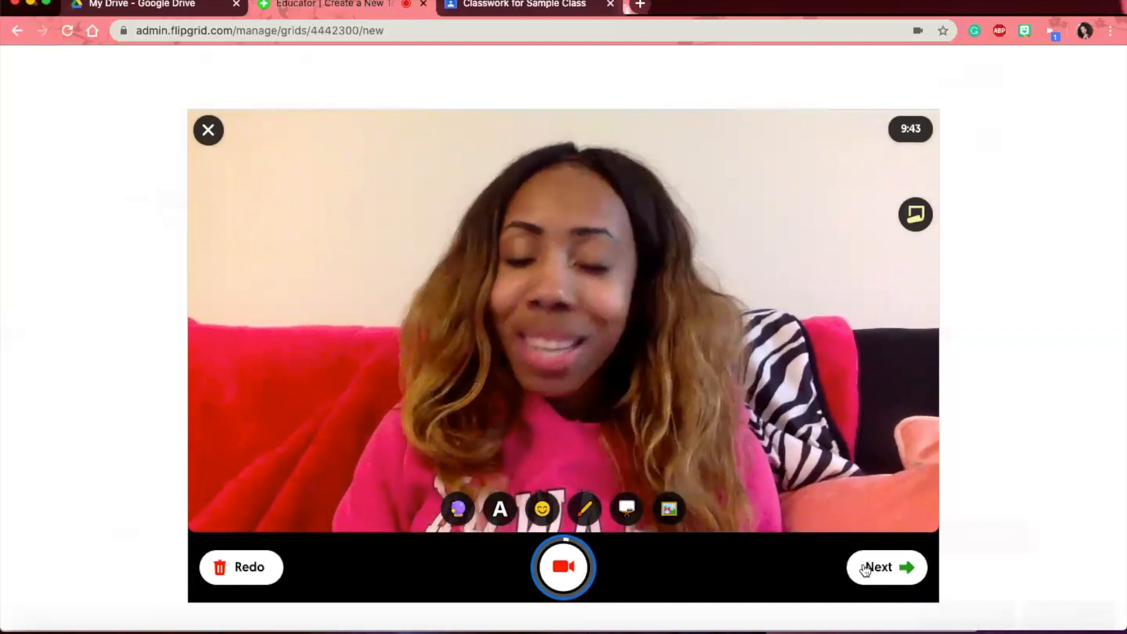
{"action": "left_click", "coordinate": [877, 570]}
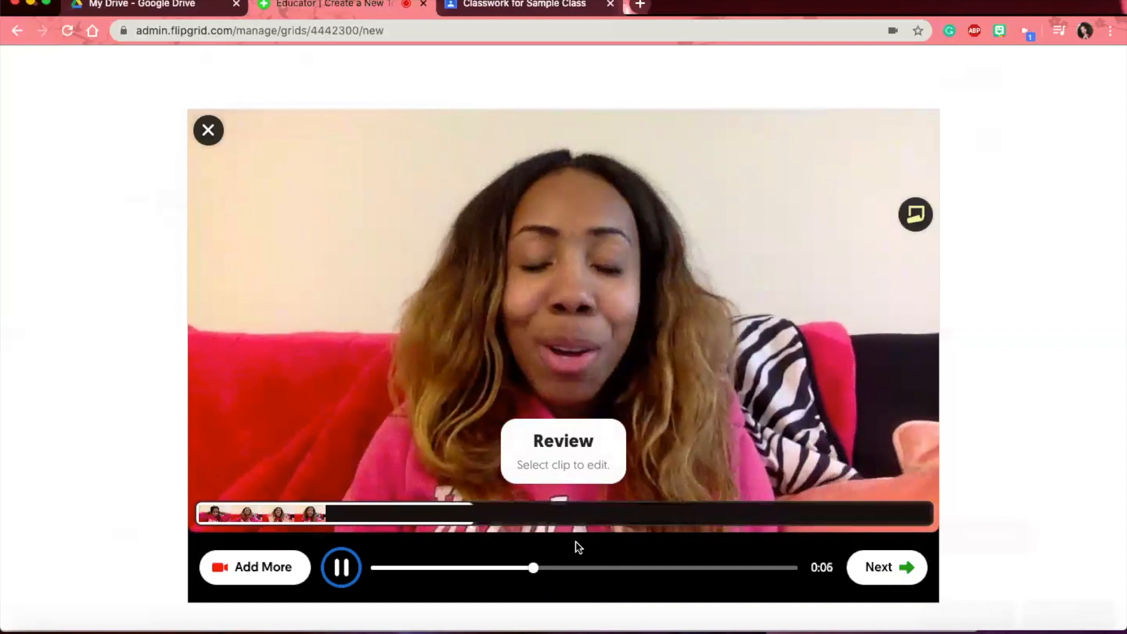
- Trim the recorded clip to run from 0:02 to 0:14 and confirm it
{"action": "left_click", "coordinate": [339, 577]}
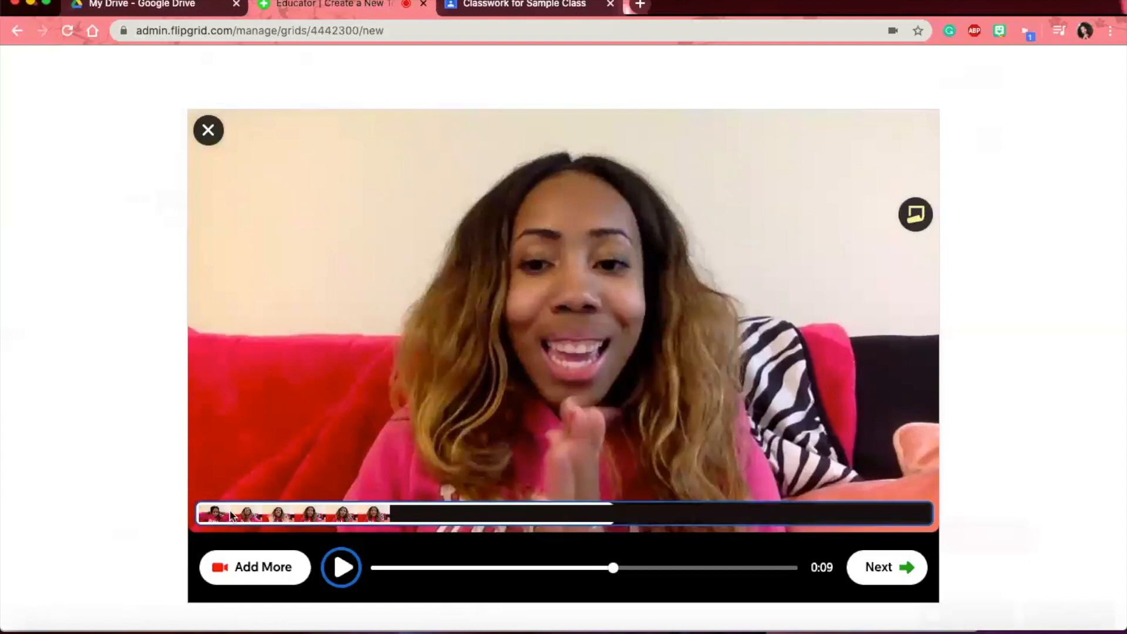
{"action": "left_click", "coordinate": [199, 513]}
{"action": "left_click_drag", "start_coordinate": [206, 509], "coordinate": [335, 507]}
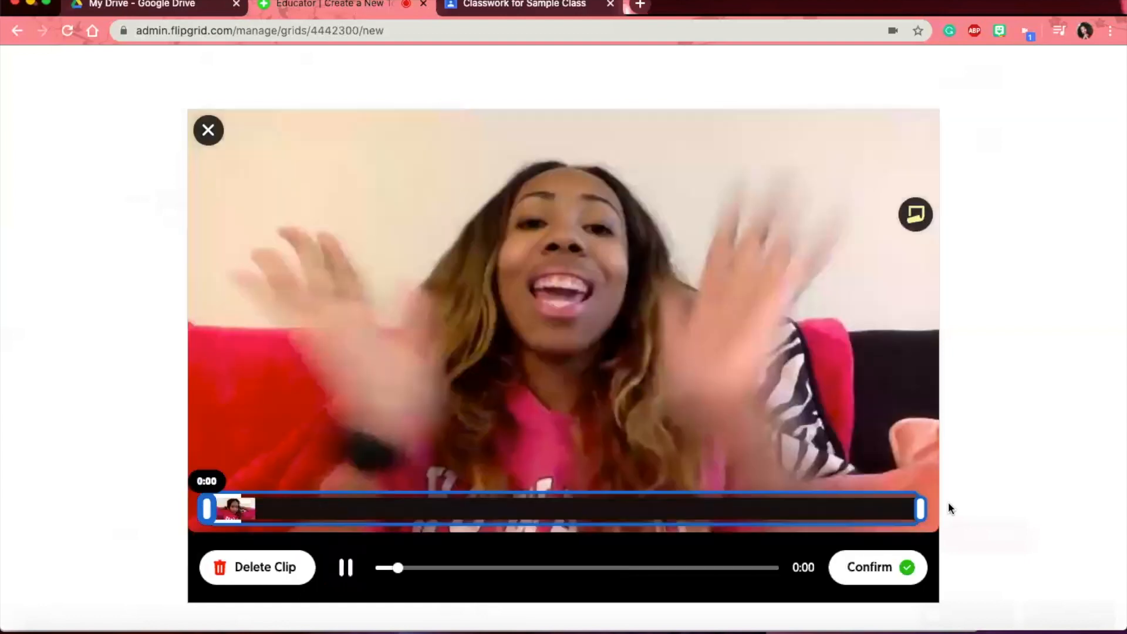
{"action": "left_click_drag", "start_coordinate": [919, 509], "coordinate": [713, 507]}
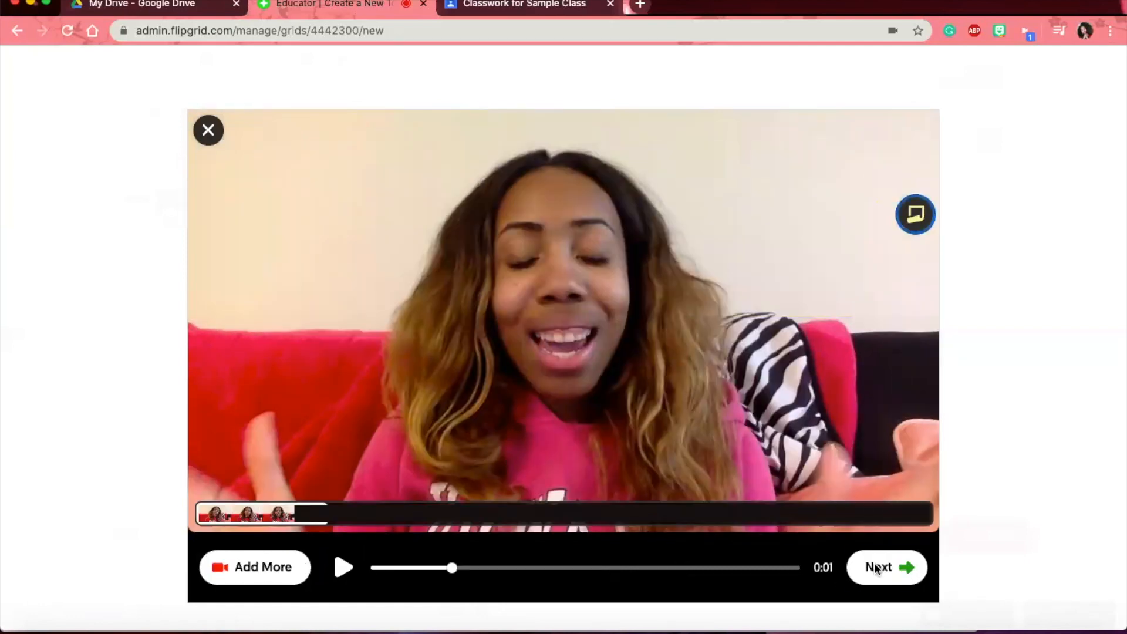
{"action": "left_click", "coordinate": [878, 567]}
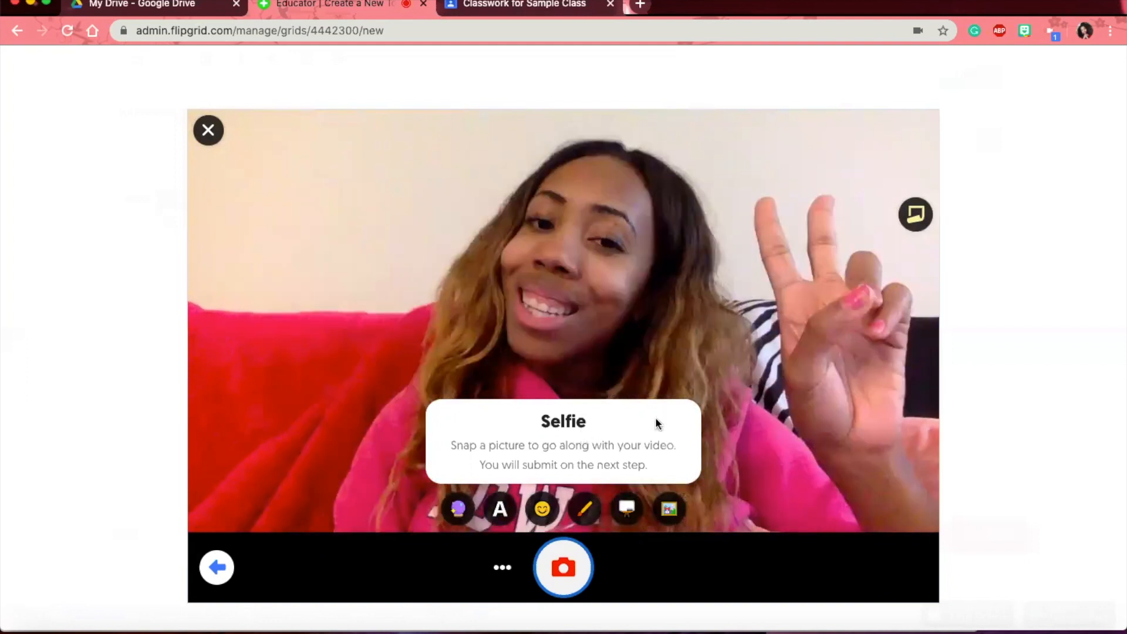
- Snap the selfie and place an enlarged heart-eyes sticker at its upper left
{"action": "left_click", "coordinate": [565, 565]}
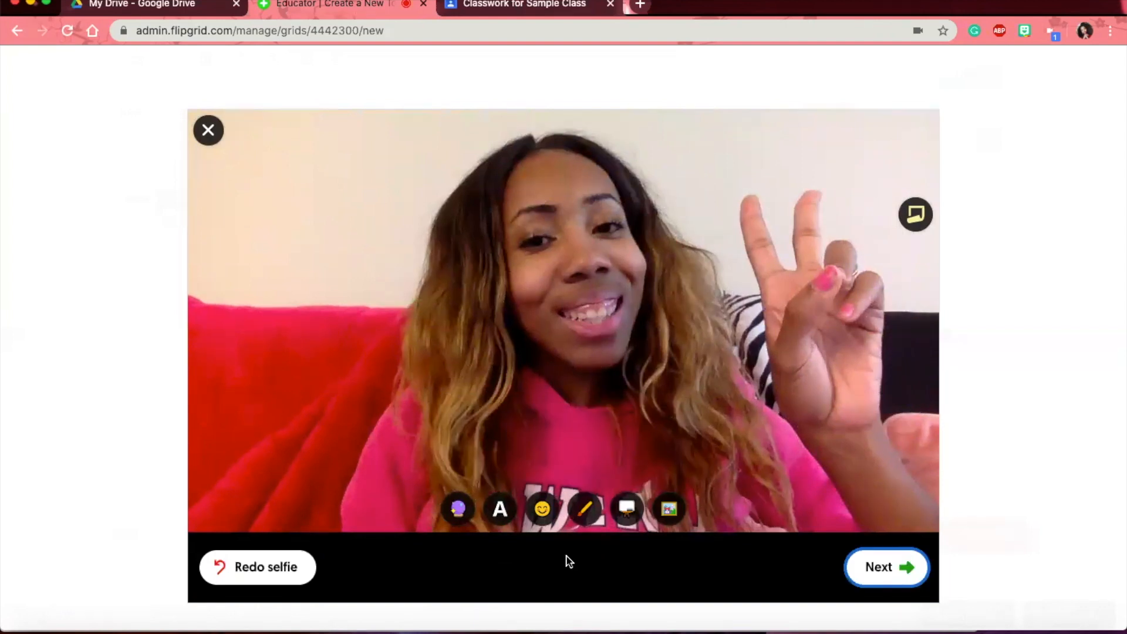
{"action": "left_click", "coordinate": [538, 511]}
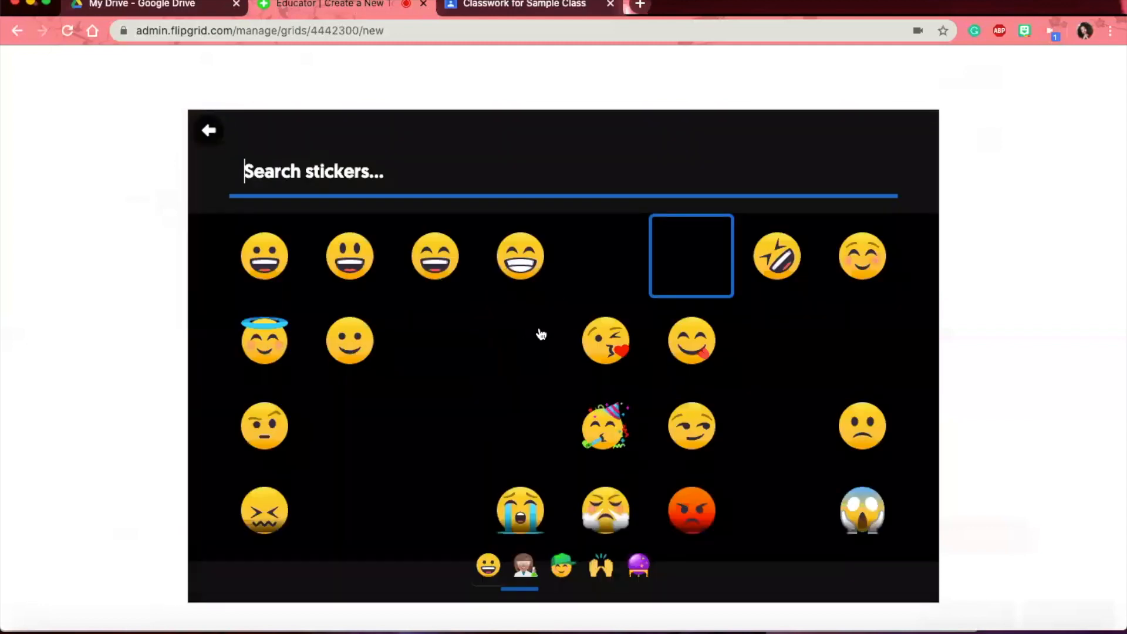
{"action": "key", "text": "Escape"}
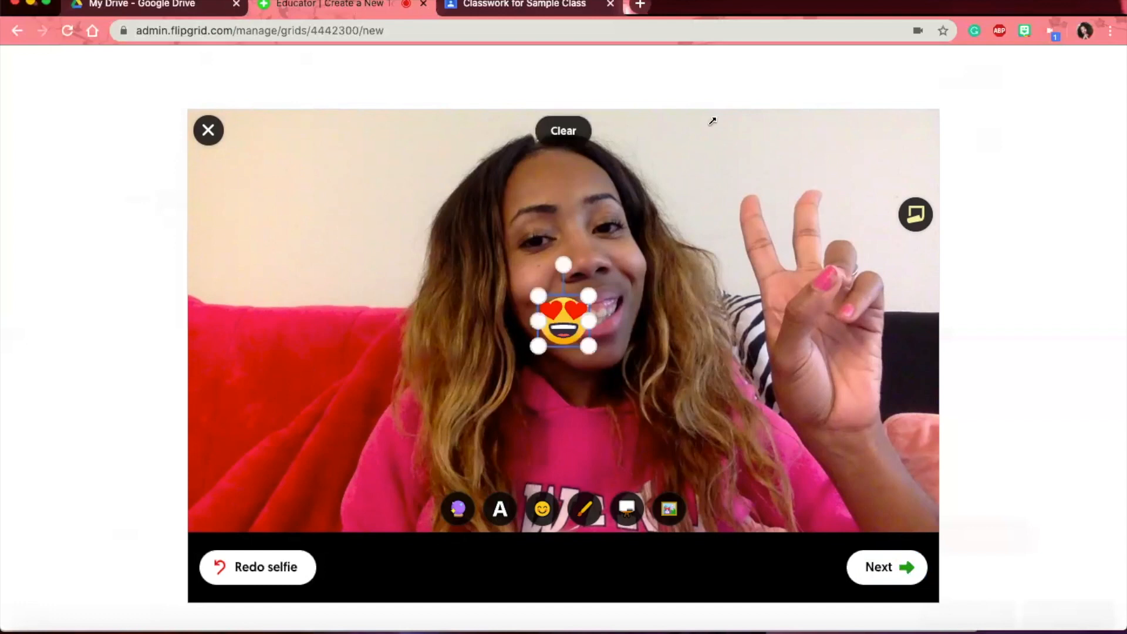
{"action": "left_click_drag", "start_coordinate": [588, 295], "coordinate": [734, 150]}
{"action": "left_click_drag", "start_coordinate": [718, 240], "coordinate": [360, 276]}
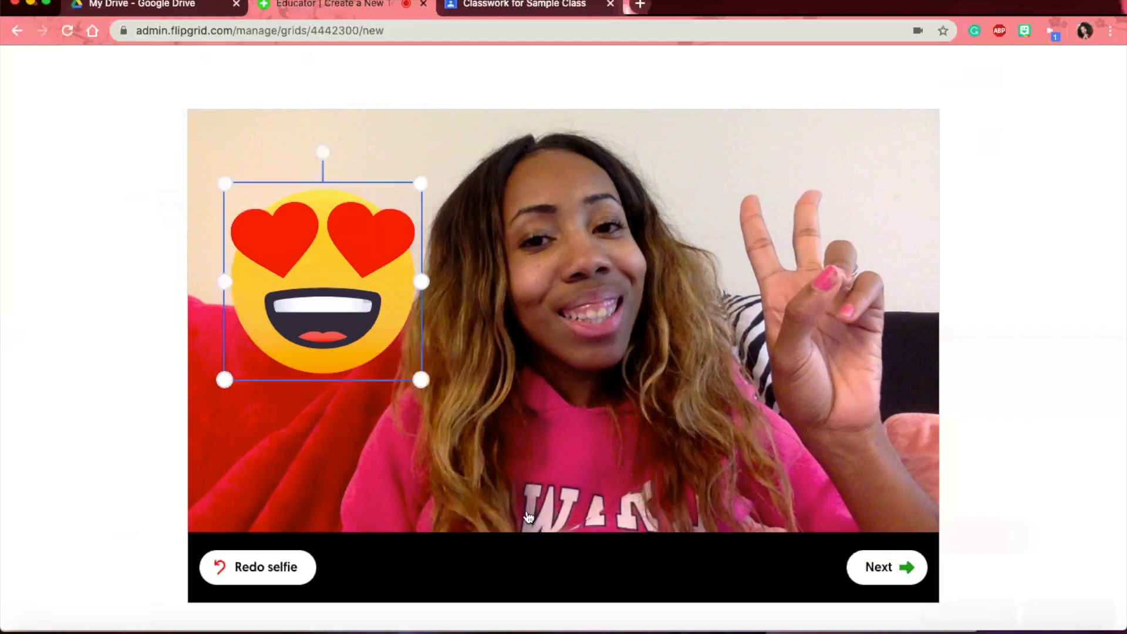
- Try several colour filters on the selfie and settle on the blue one
{"action": "left_click", "coordinate": [459, 510]}
{"action": "left_click", "coordinate": [391, 477]}
{"action": "left_click", "coordinate": [479, 473]}
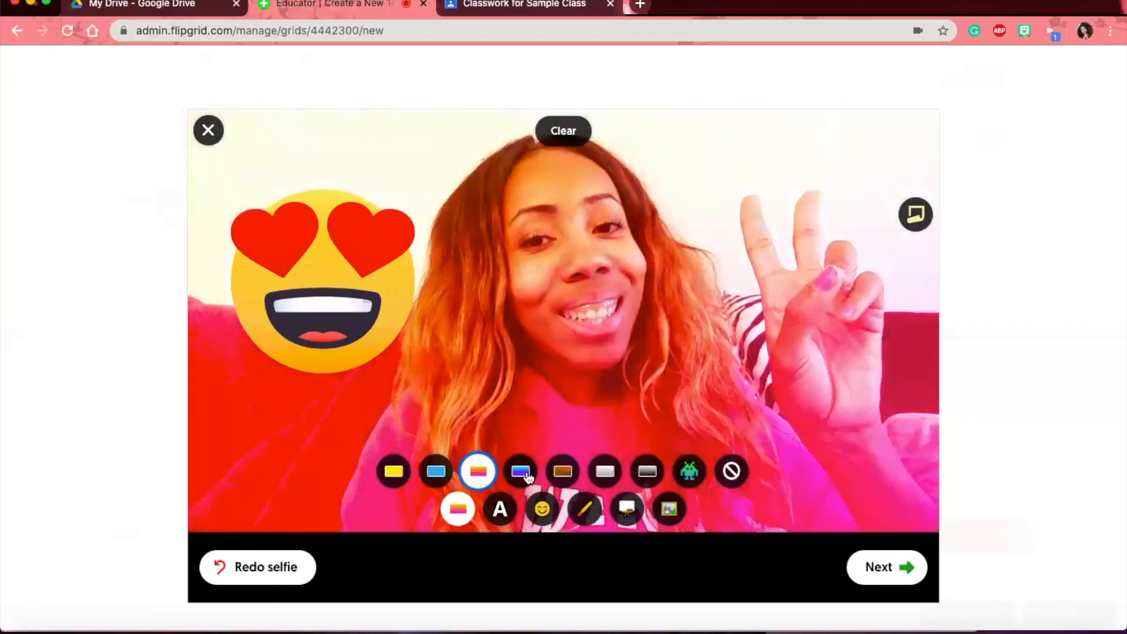
{"action": "left_click", "coordinate": [520, 473]}
{"action": "left_click", "coordinate": [606, 474]}
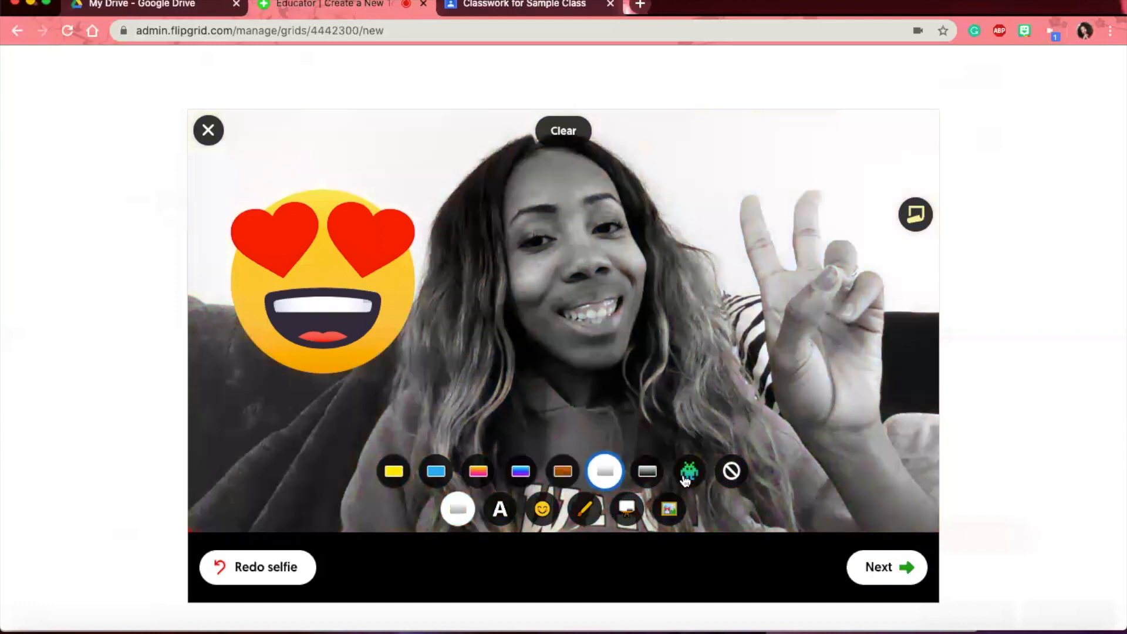
{"action": "left_click", "coordinate": [690, 472]}
{"action": "left_click", "coordinate": [599, 473]}
{"action": "left_click", "coordinate": [520, 473]}
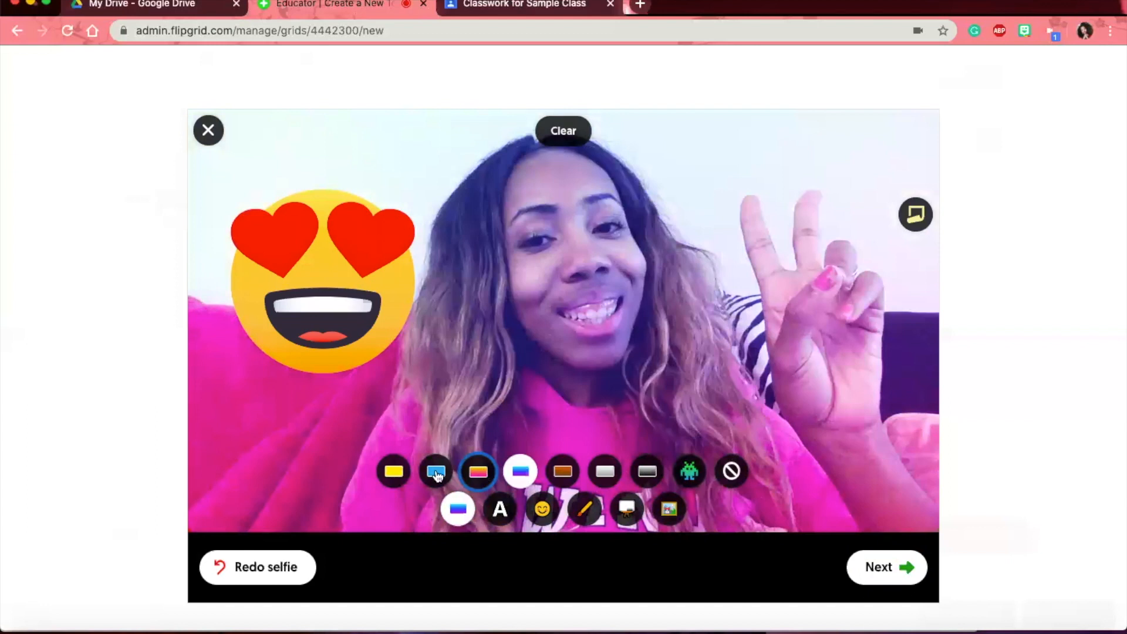
{"action": "left_click", "coordinate": [436, 473]}
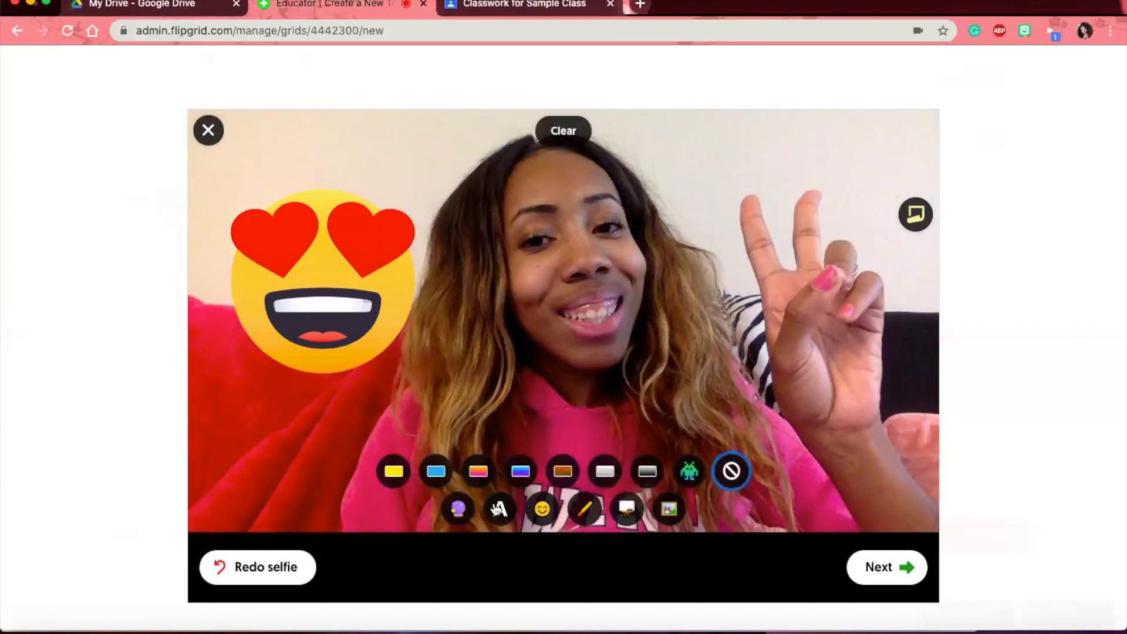
- Caption the selfie 'Good Morning!' in the white-box style, followed by a grinning emoji
{"action": "left_click", "coordinate": [499, 509]}
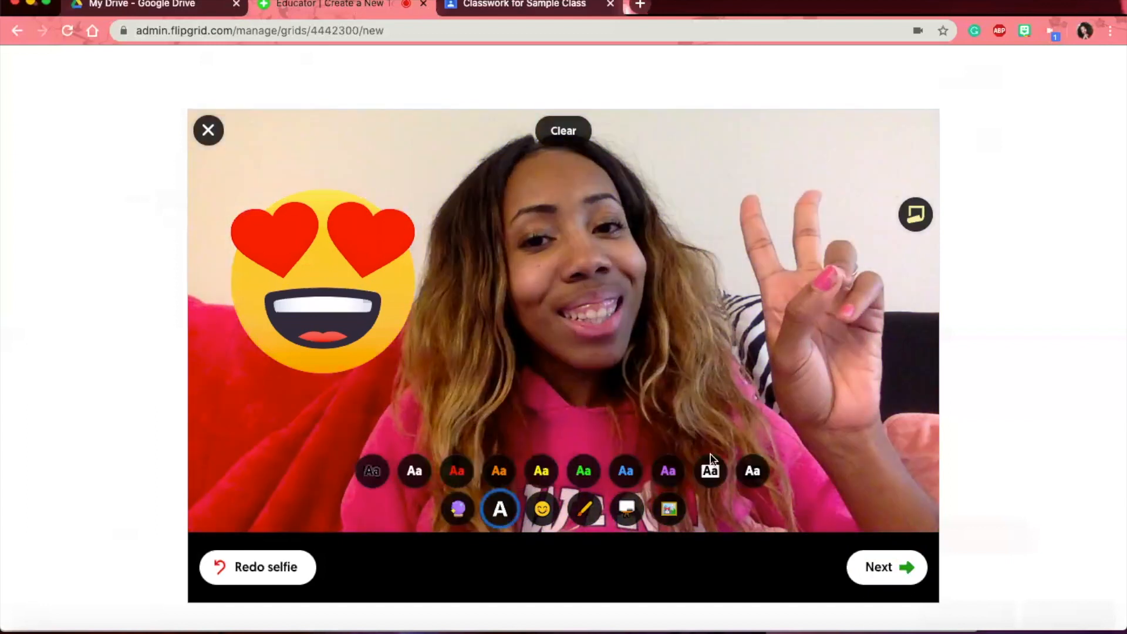
{"action": "left_click", "coordinate": [708, 472]}
{"action": "type", "text": "G"}
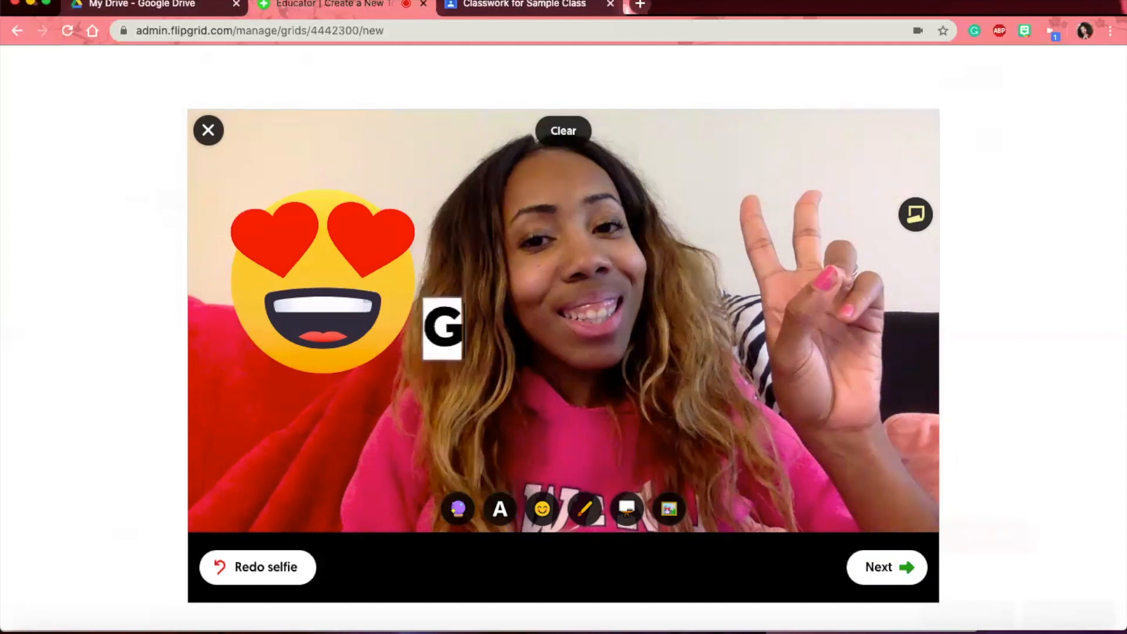
{"action": "type", "text": "ood Morning"}
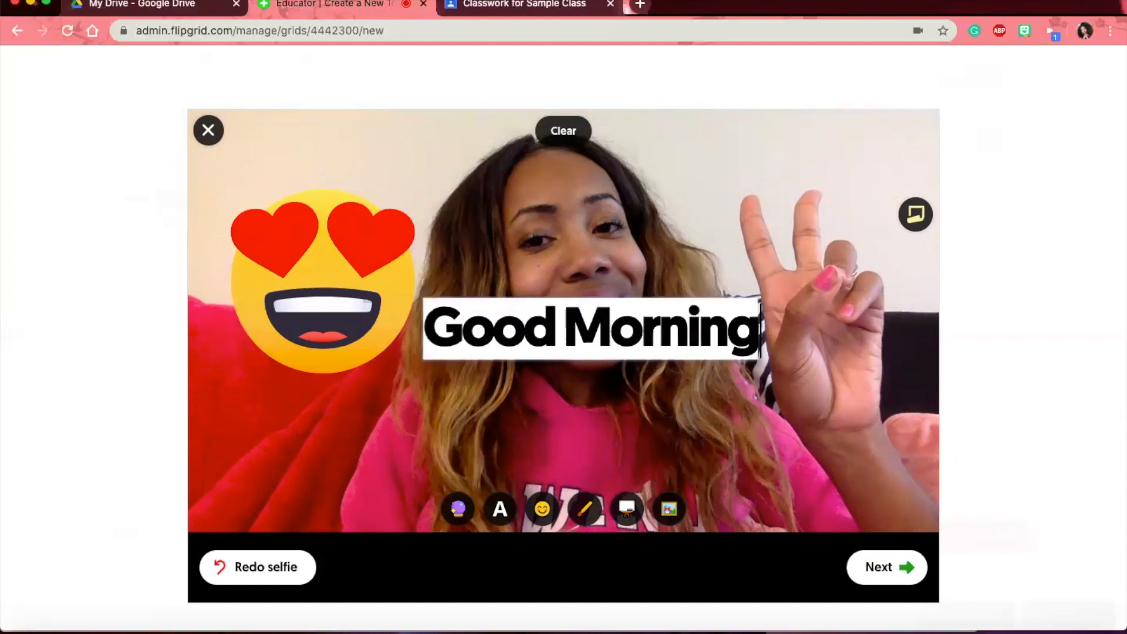
{"action": "type", "text": "!"}
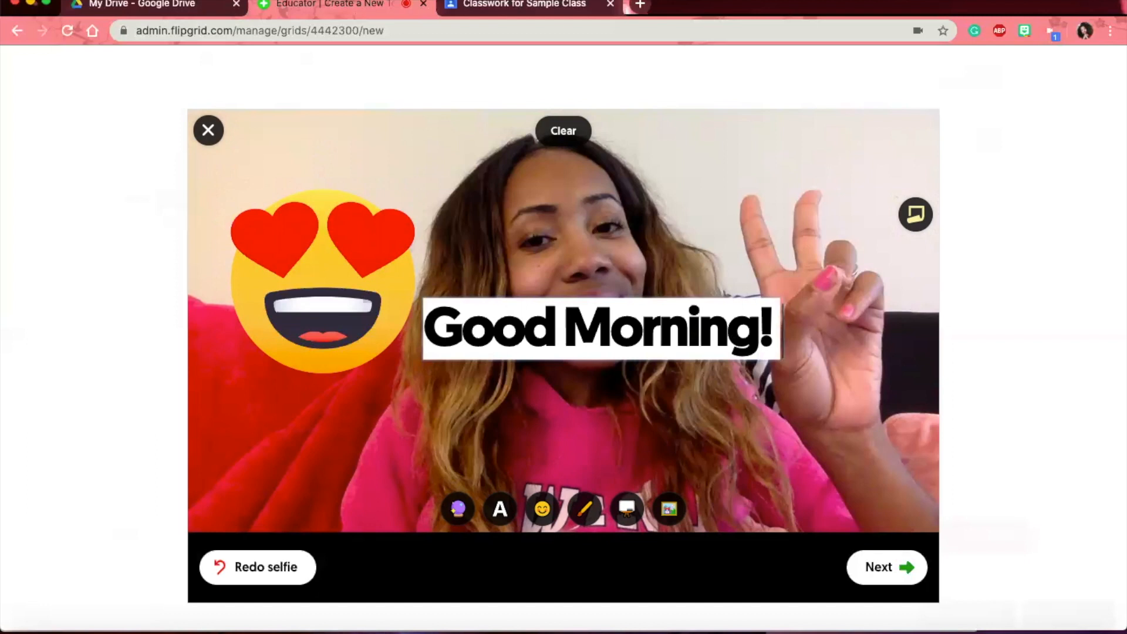
{"action": "left_click", "coordinate": [139, 0]}
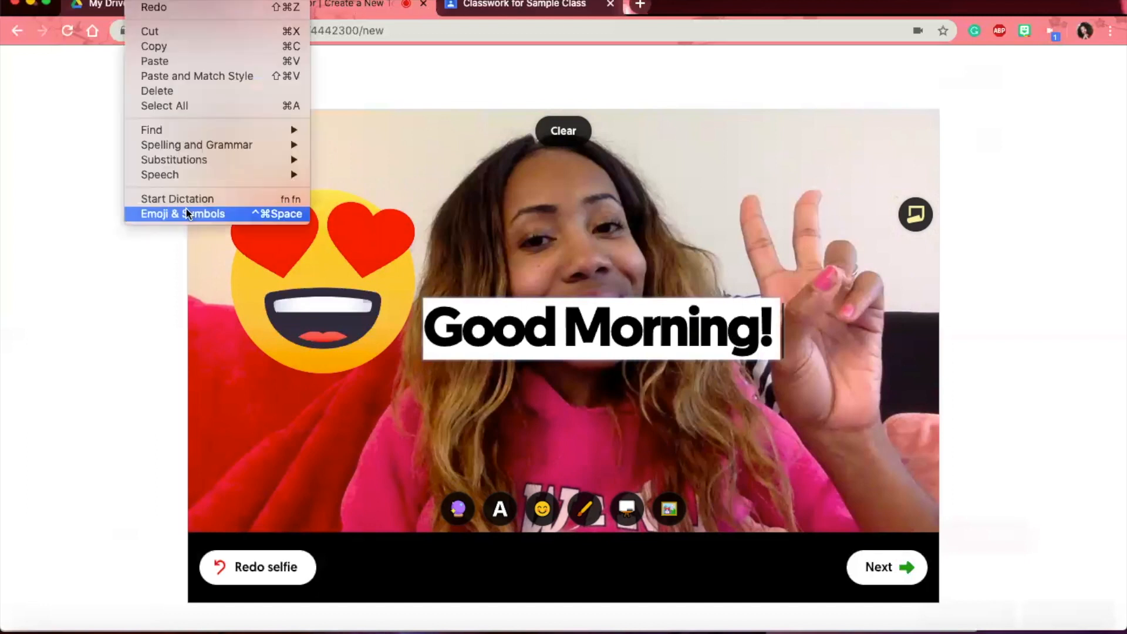
{"action": "left_click", "coordinate": [269, 213]}
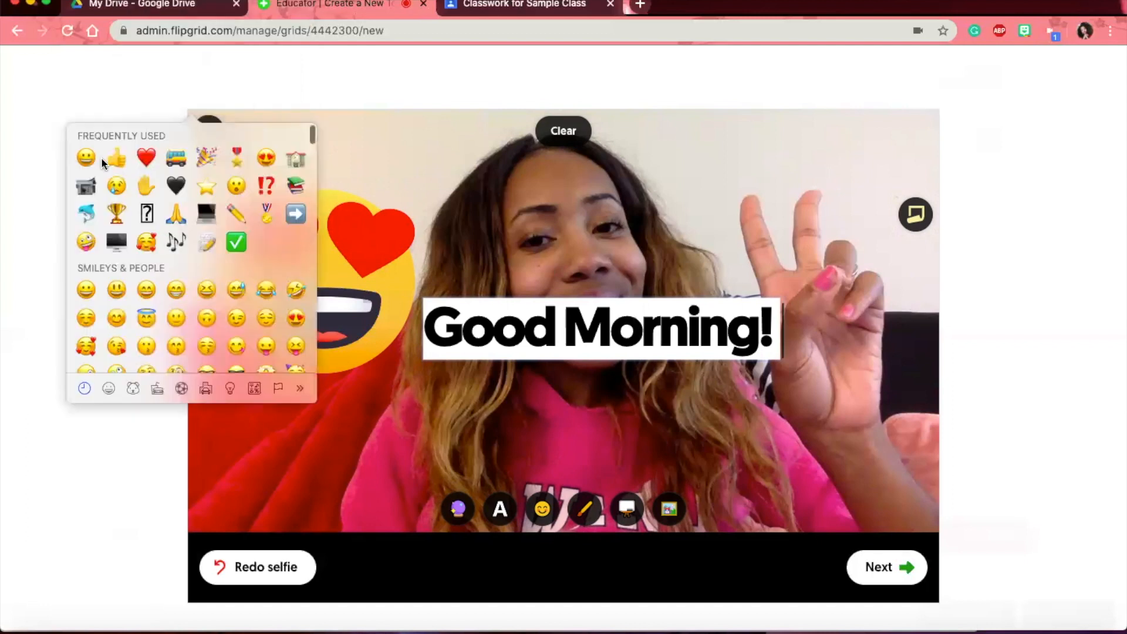
{"action": "left_click", "coordinate": [144, 148]}
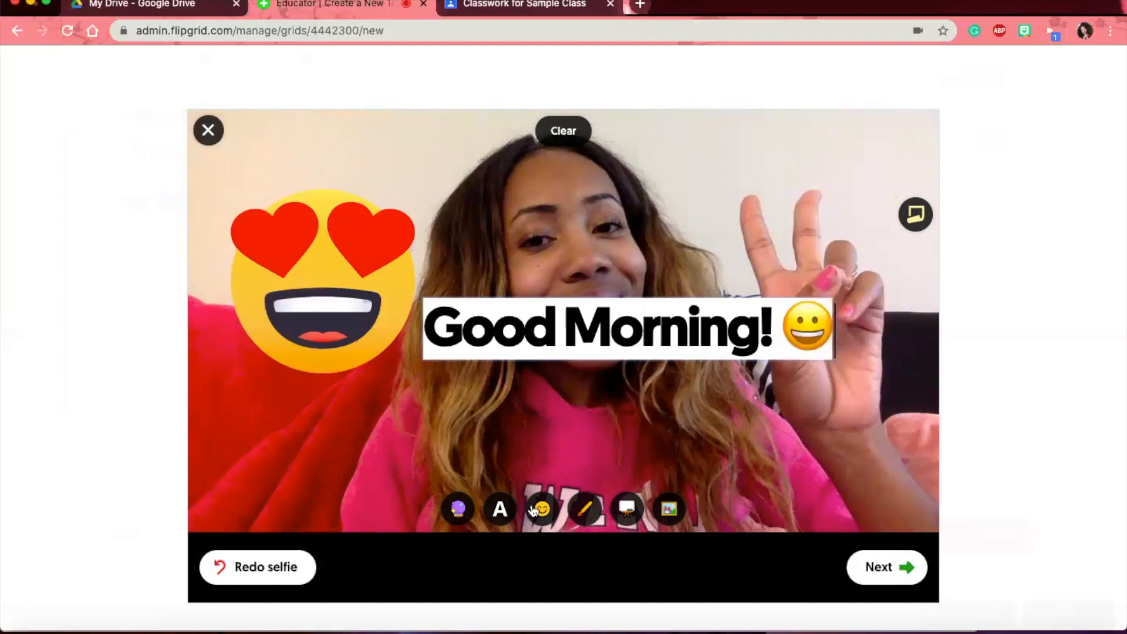
- Draw a red heart above the caption and black out the background
{"action": "left_click", "coordinate": [584, 509]}
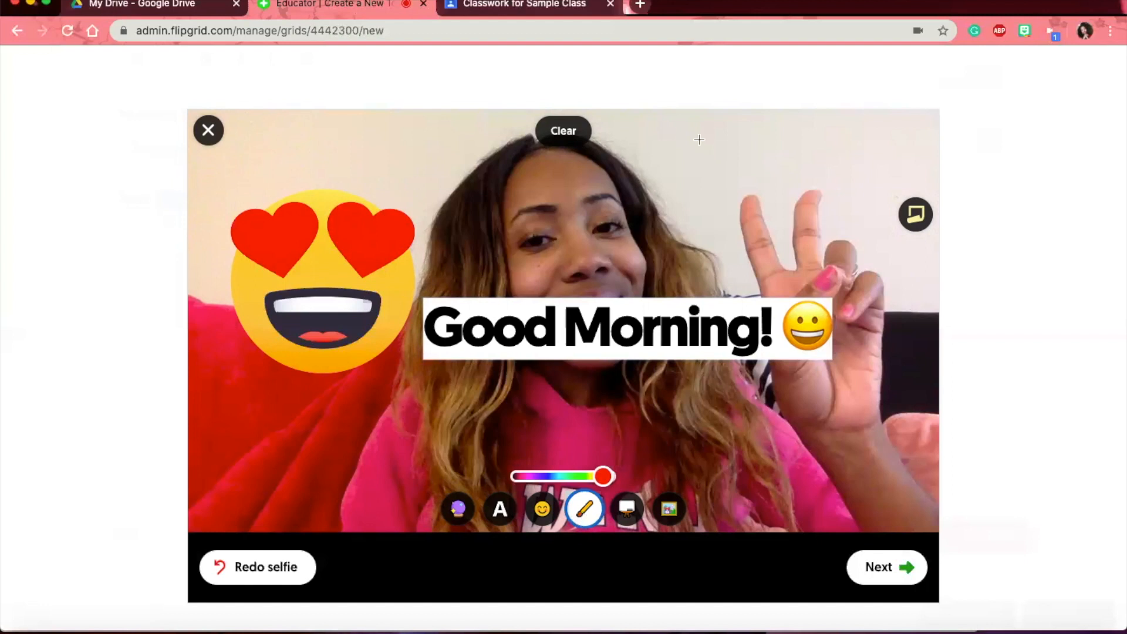
{"action": "left_click_drag", "start_coordinate": [698, 133], "coordinate": [701, 181]}
{"action": "left_click_drag", "start_coordinate": [698, 134], "coordinate": [692, 265]}
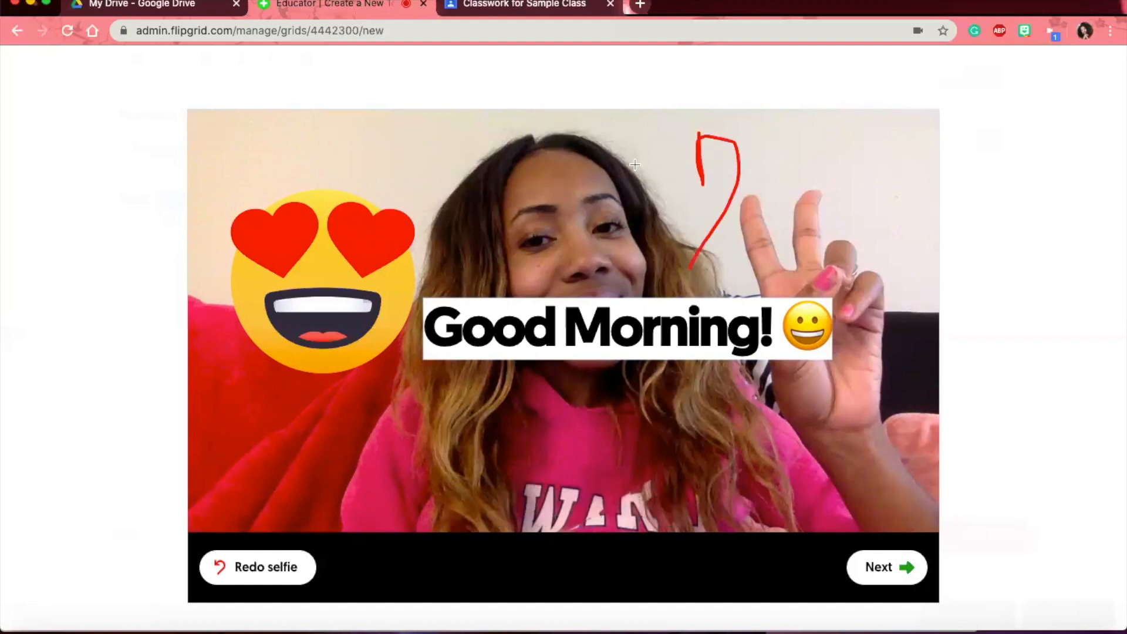
{"action": "mouse_move", "coordinate": [703, 187]}
{"action": "left_mouse_down"}
{"action": "mouse_move", "coordinate": [682, 229]}
{"action": "mouse_move", "coordinate": [690, 266]}
{"action": "left_mouse_up"}
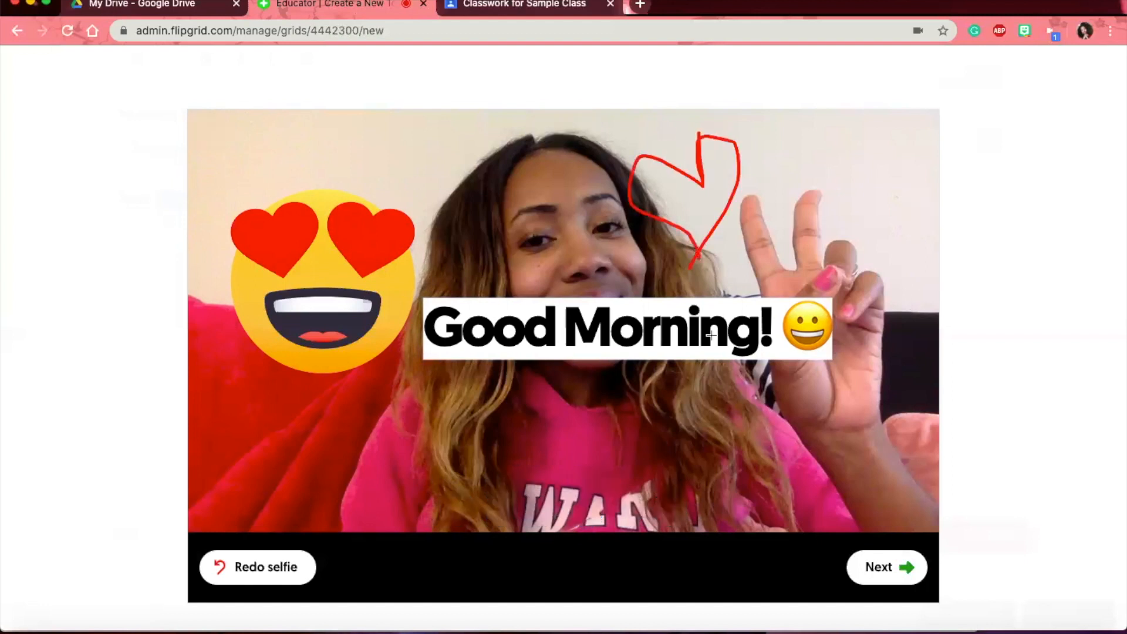
{"action": "left_click", "coordinate": [624, 511]}
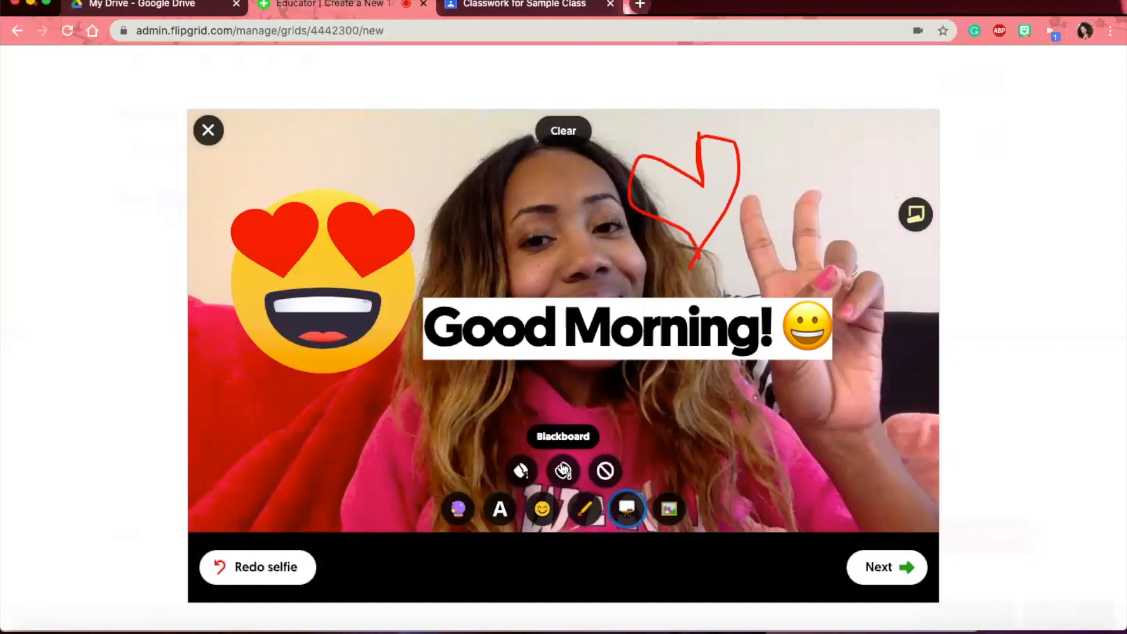
{"action": "left_click", "coordinate": [563, 470]}
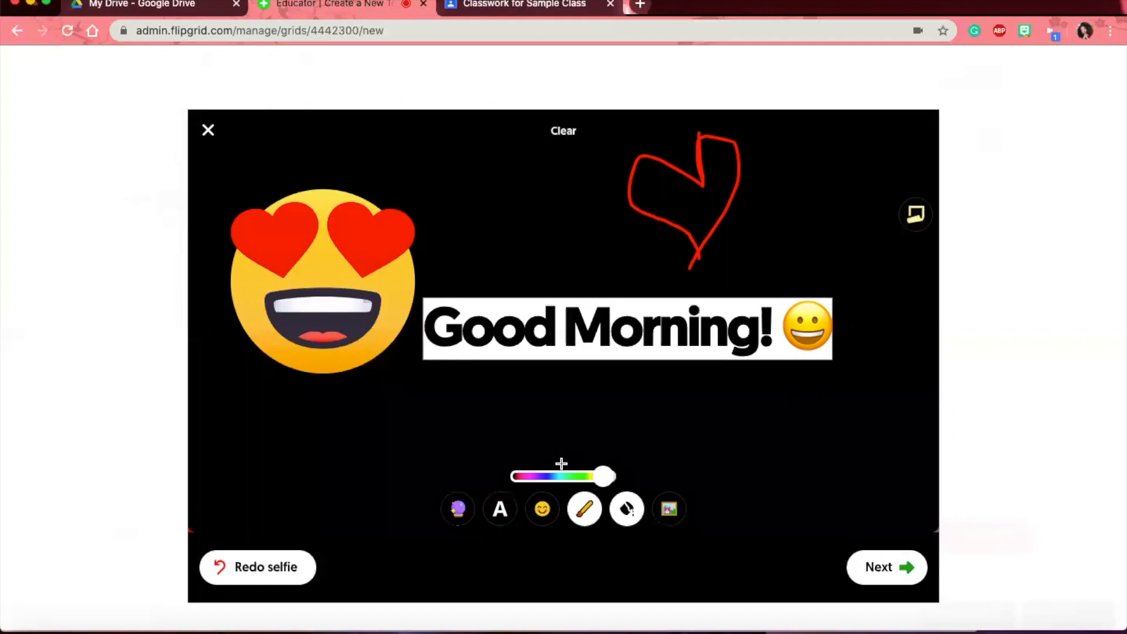
- Turn the board white, pick a blue-purple pen colour, and add the teacher logo image
{"action": "left_click", "coordinate": [626, 508]}
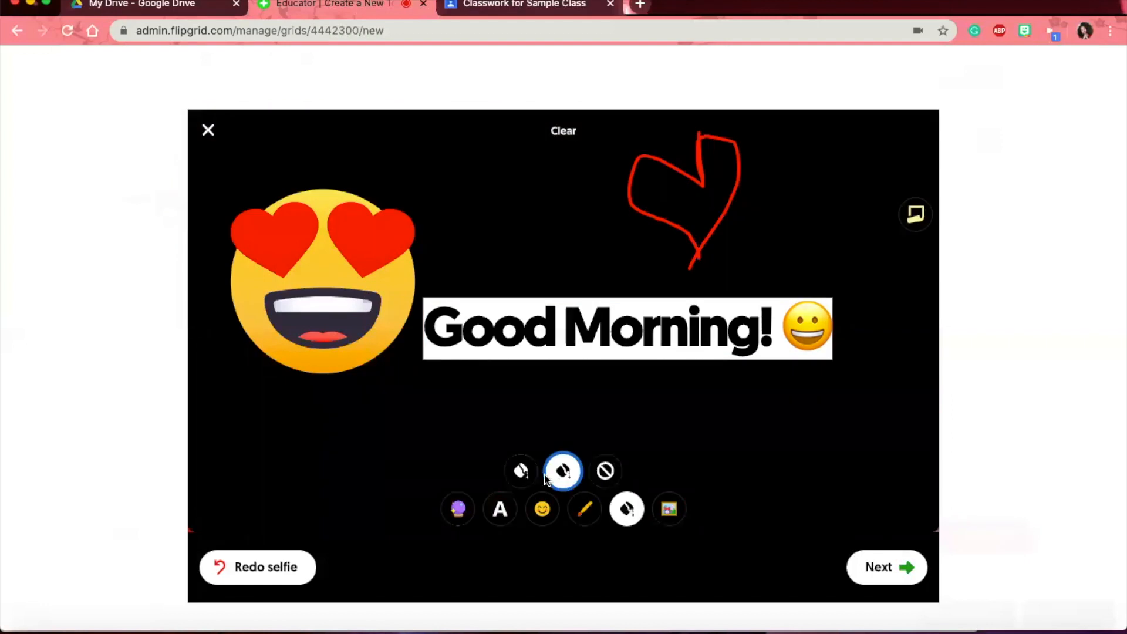
{"action": "left_click", "coordinate": [521, 471]}
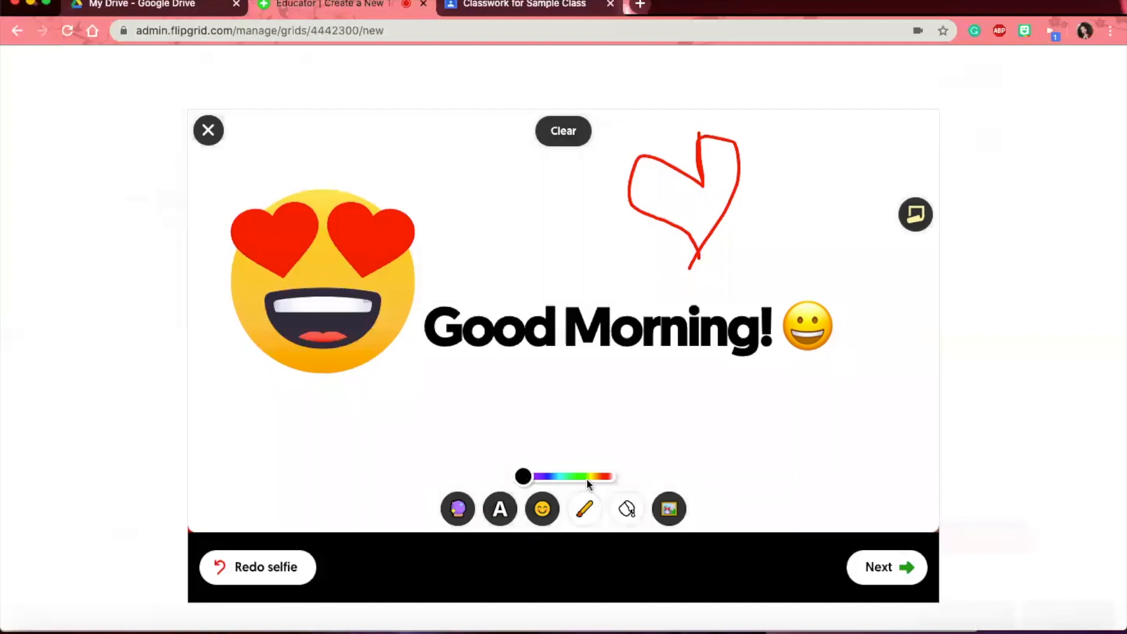
{"action": "left_click", "coordinate": [547, 477]}
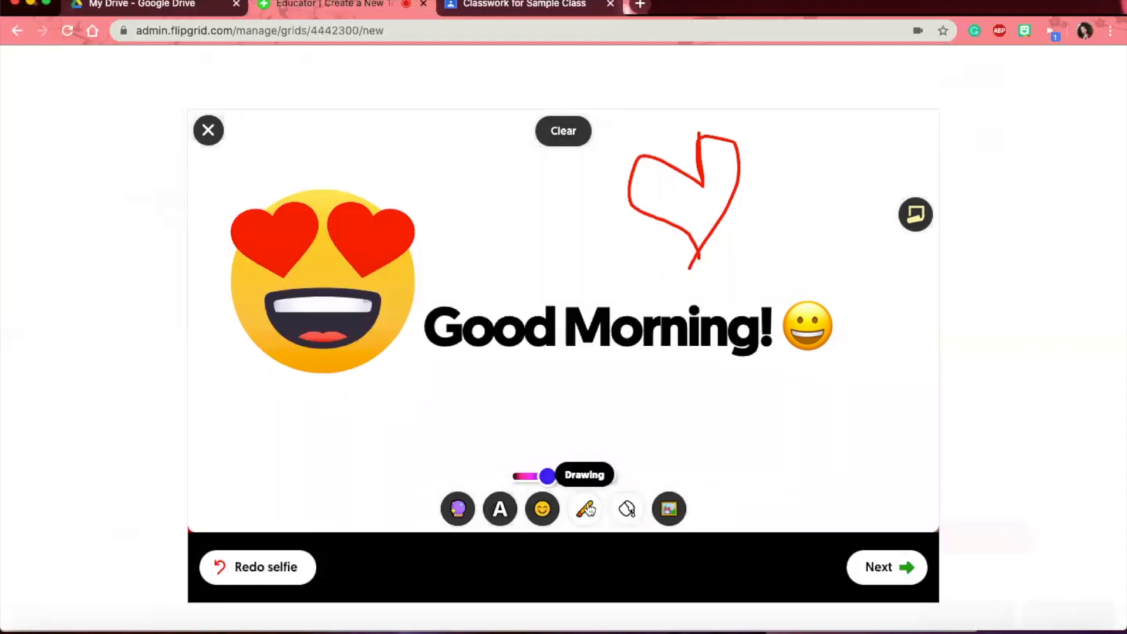
{"action": "left_click", "coordinate": [668, 511]}
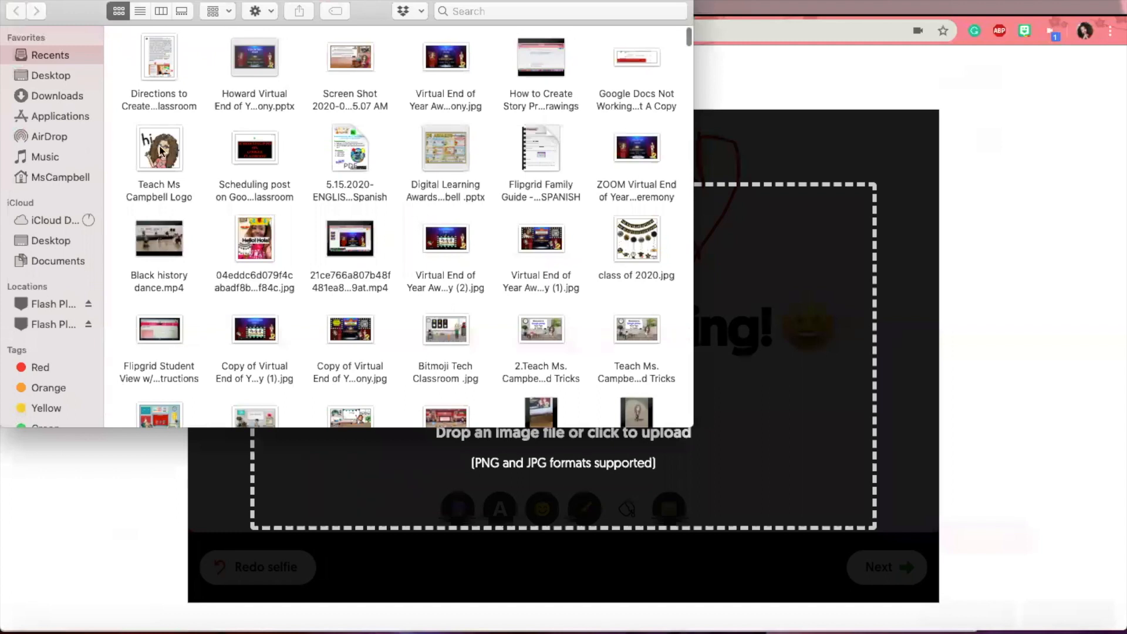
{"action": "left_click_drag", "start_coordinate": [160, 149], "coordinate": [852, 251]}
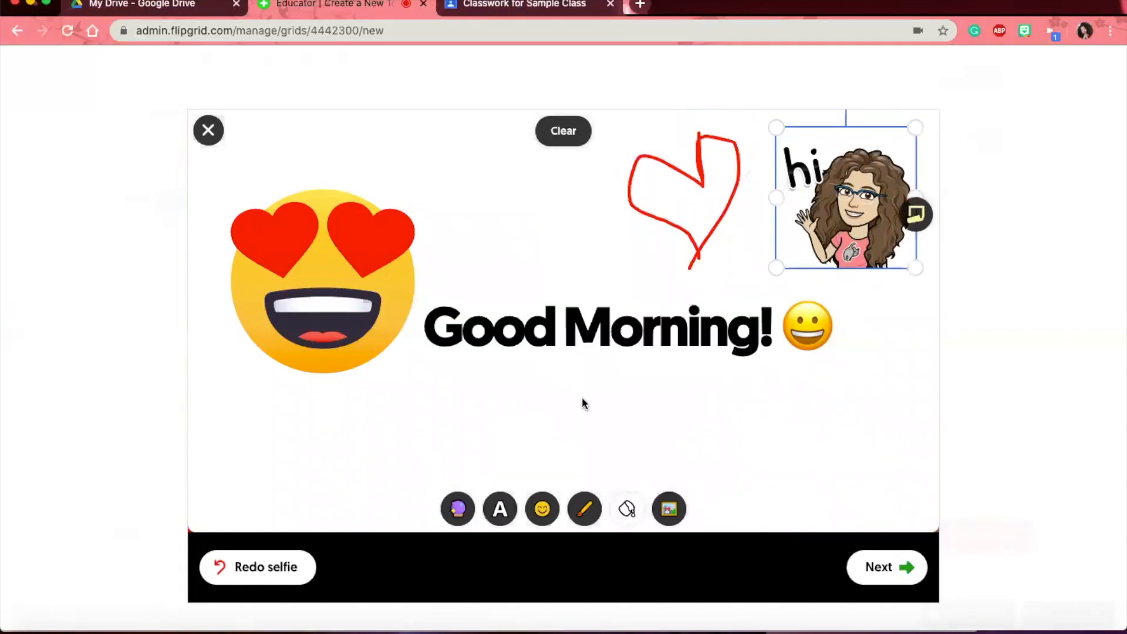
- Clear the white board and move the hi sticker to the top-right corner
{"action": "left_click", "coordinate": [628, 509]}
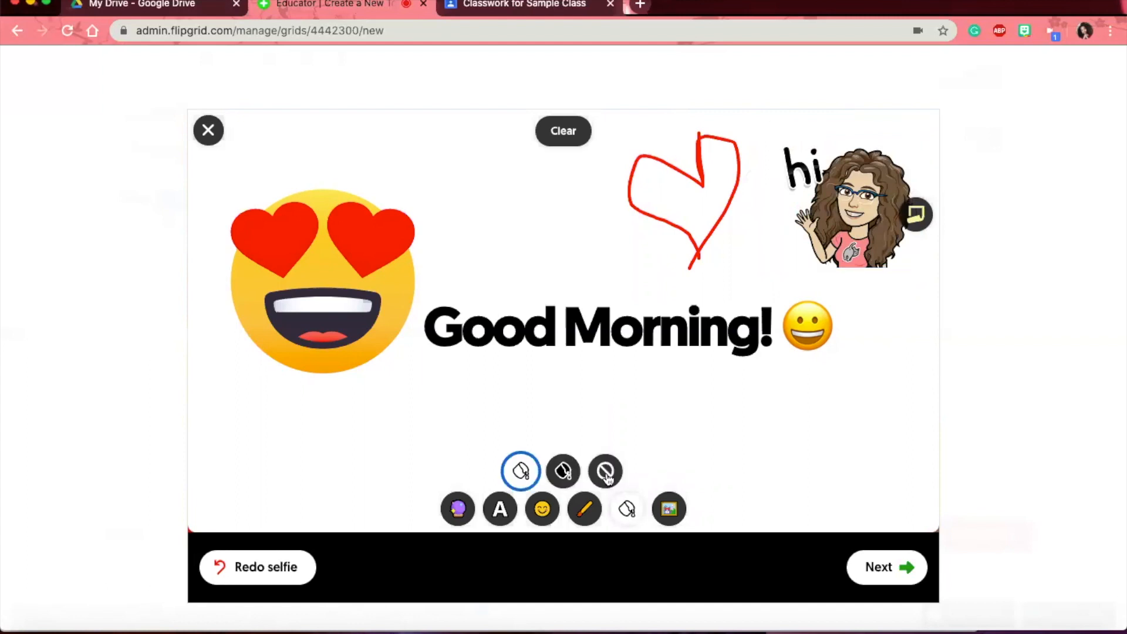
{"action": "left_click", "coordinate": [605, 471]}
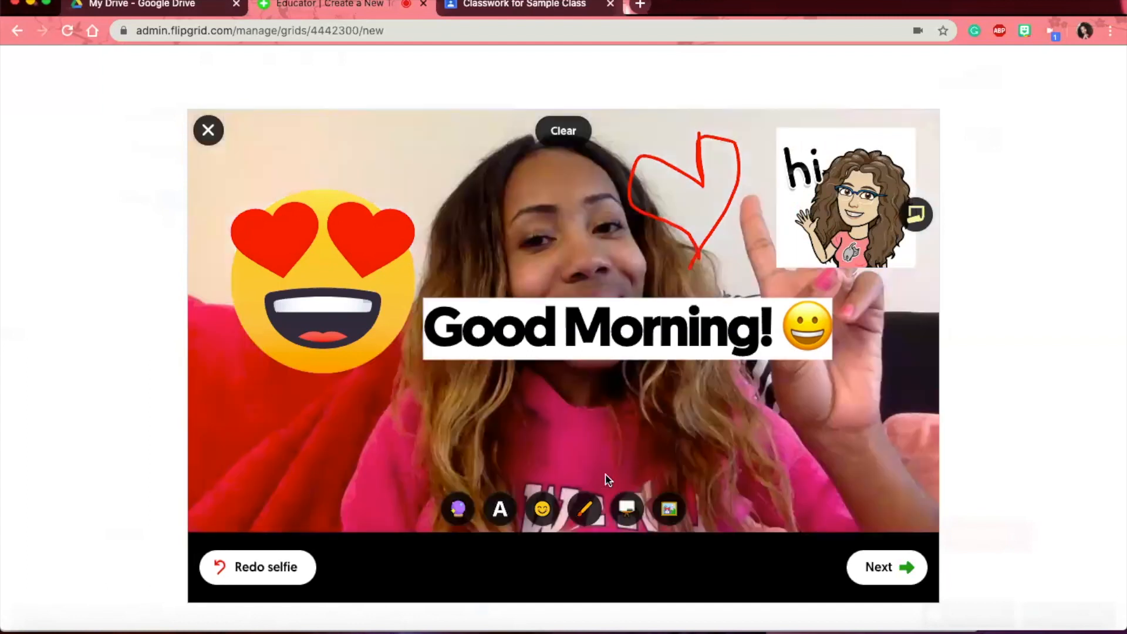
{"action": "left_click_drag", "start_coordinate": [863, 232], "coordinate": [893, 214]}
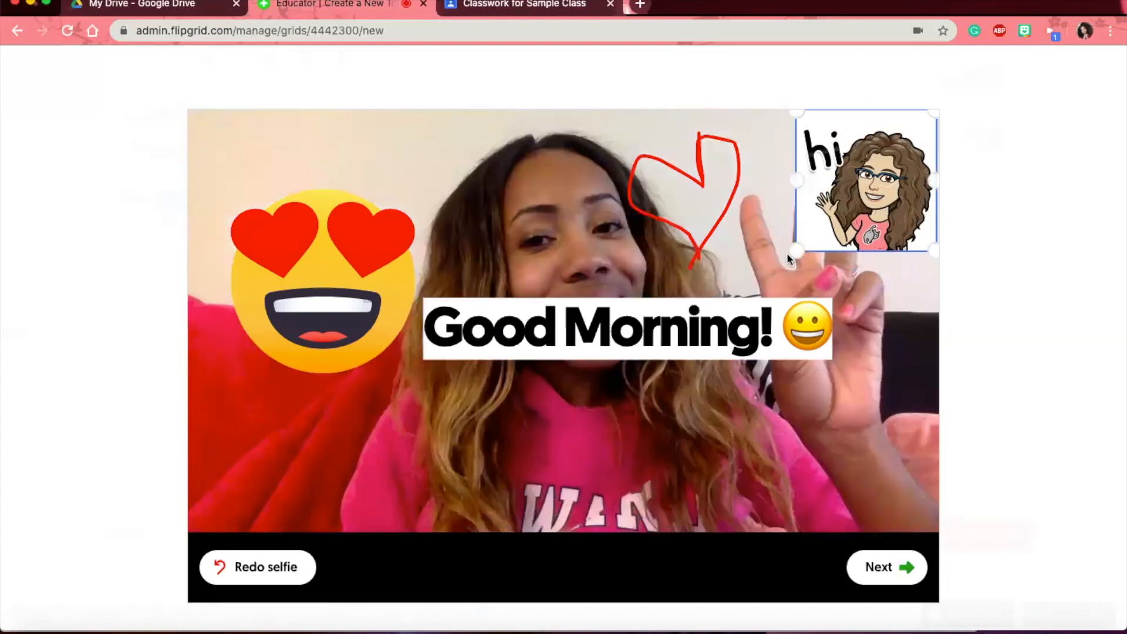
- Save the decorated Good Morning selfie as the topic's Focus video
{"action": "left_click", "coordinate": [873, 573]}
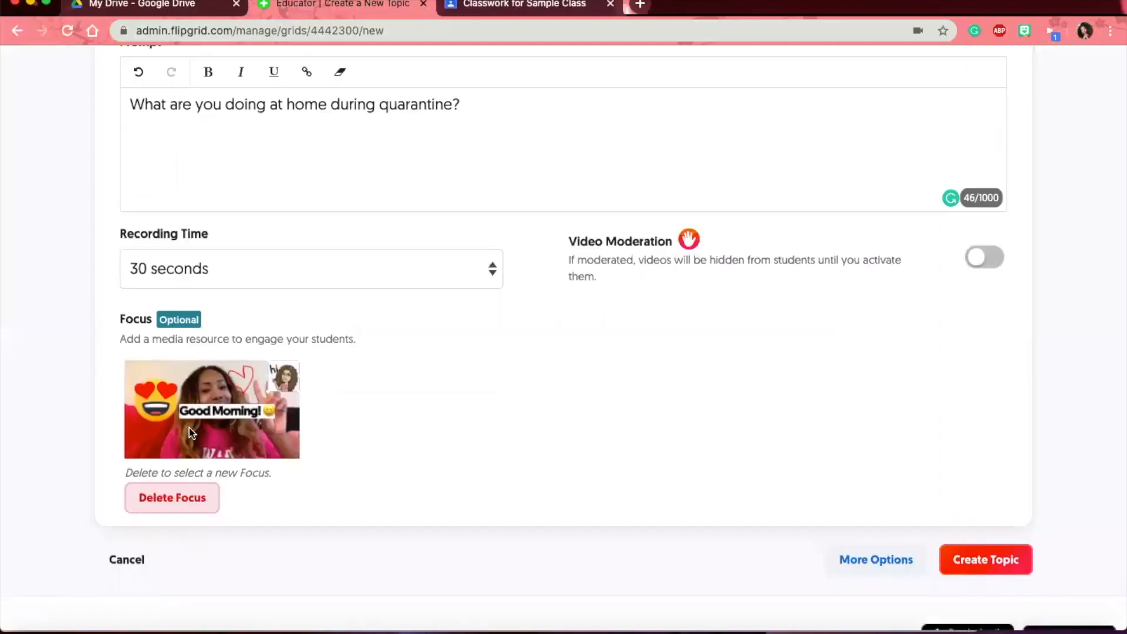
{"action": "scroll", "coordinate": [690, 470], "scroll_direction": "down", "scroll_amount": 2}
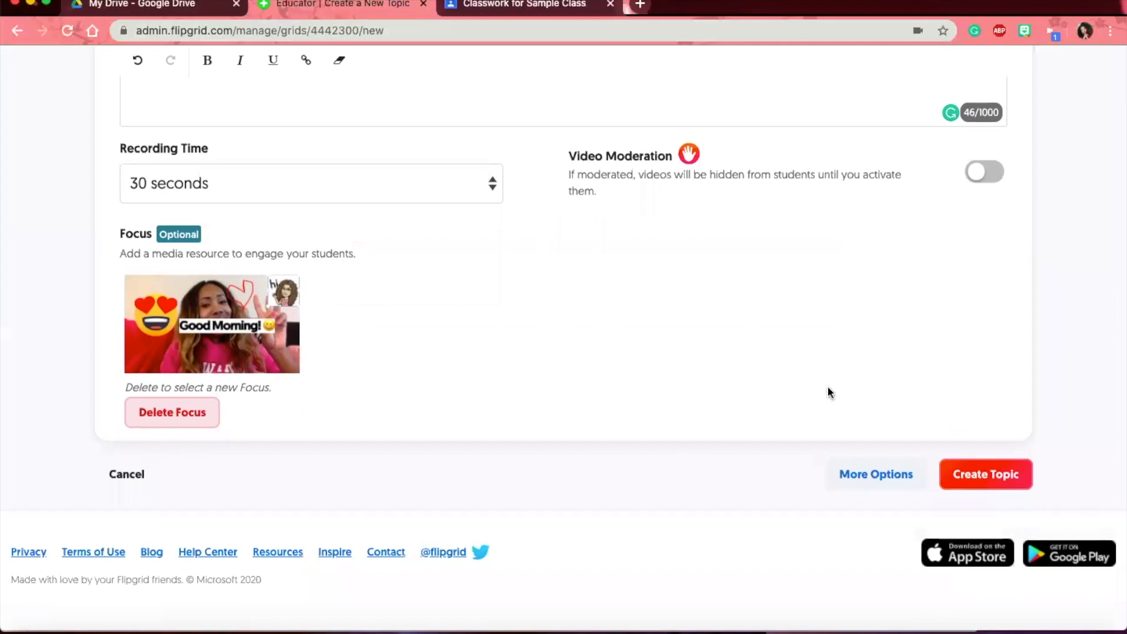
- Enter the Topic Tip 'Remember please go to a quiet spot and record your video!'
{"action": "left_click", "coordinate": [876, 474]}
{"action": "scroll", "coordinate": [638, 407], "scroll_direction": "down", "scroll_amount": 3}
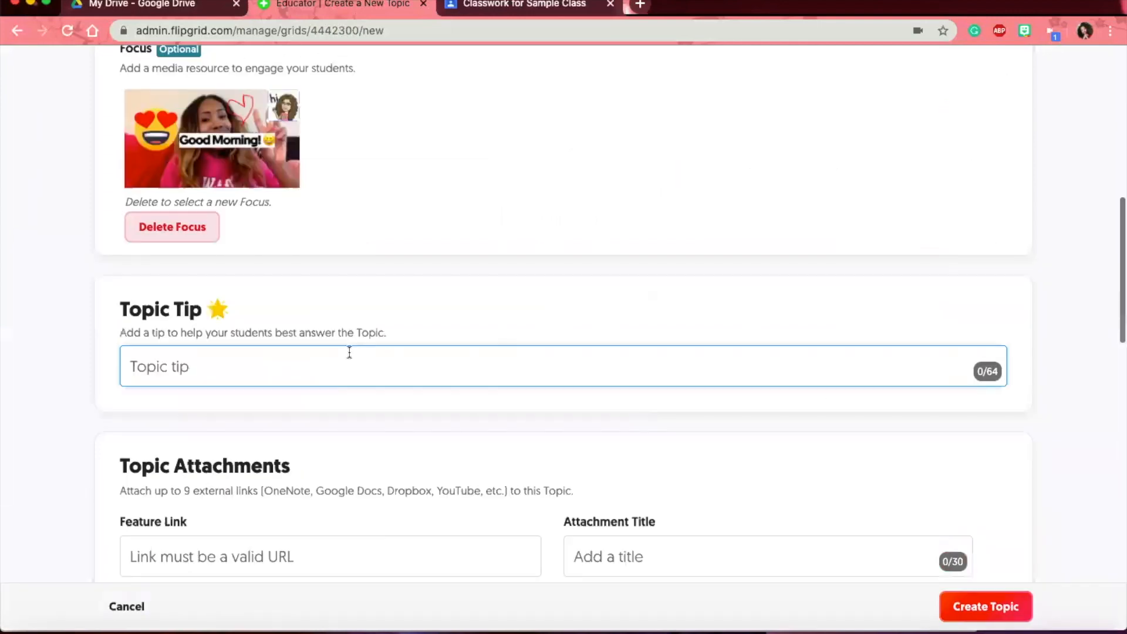
{"action": "type", "text": "Re"}
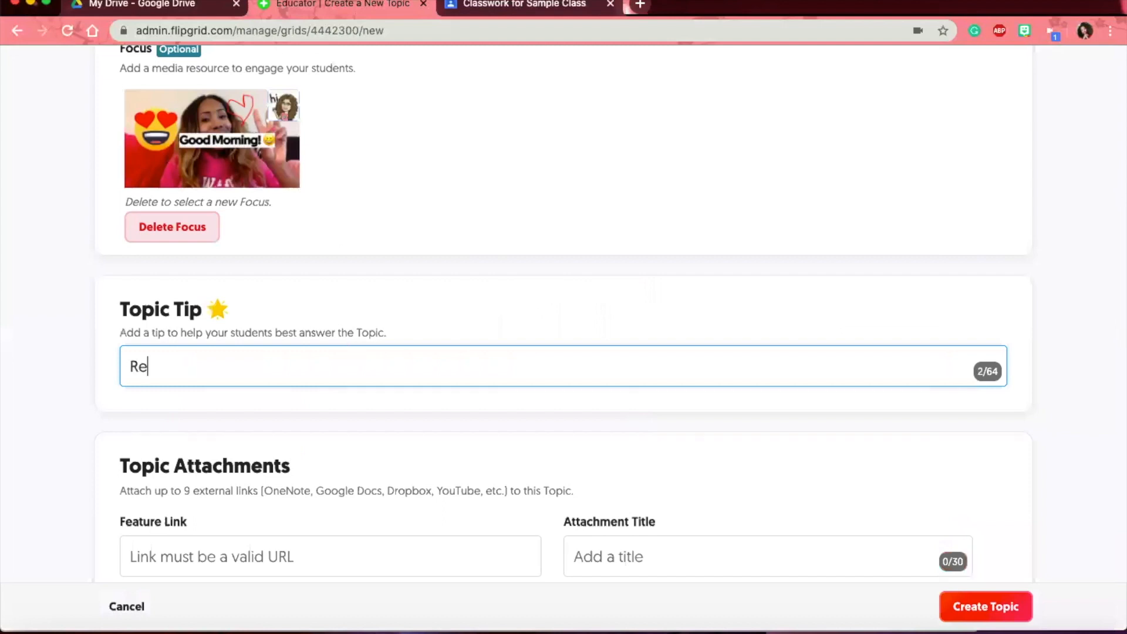
{"action": "type", "text": "member please "}
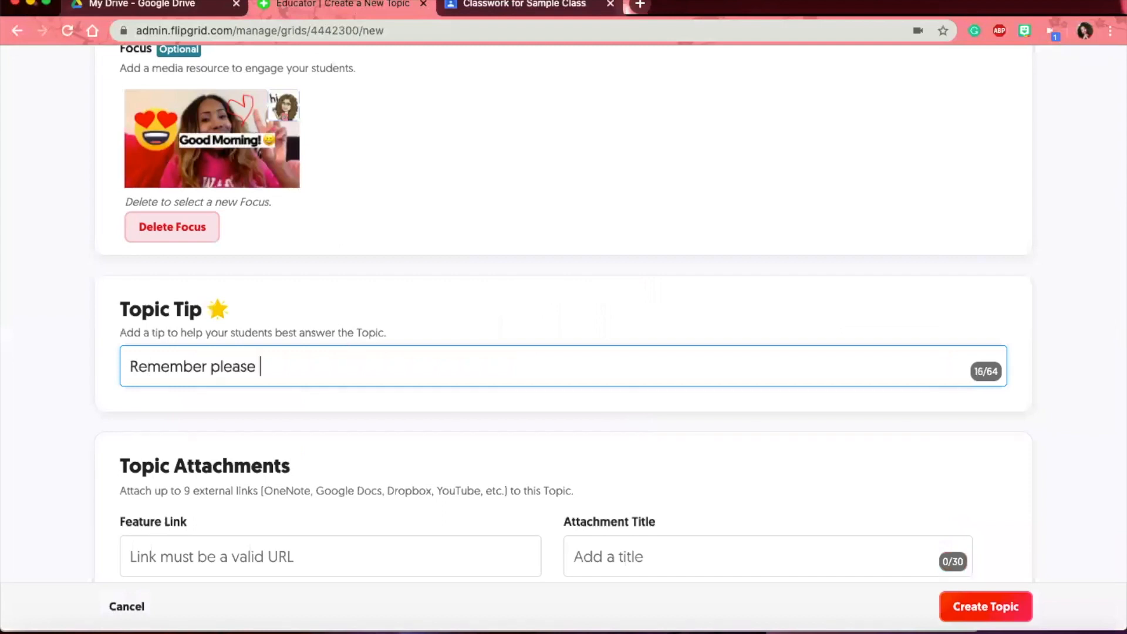
{"action": "type", "text": "p"}
{"action": "key", "text": "BackSpace"}
{"action": "type", "text": "go to a quiet "}
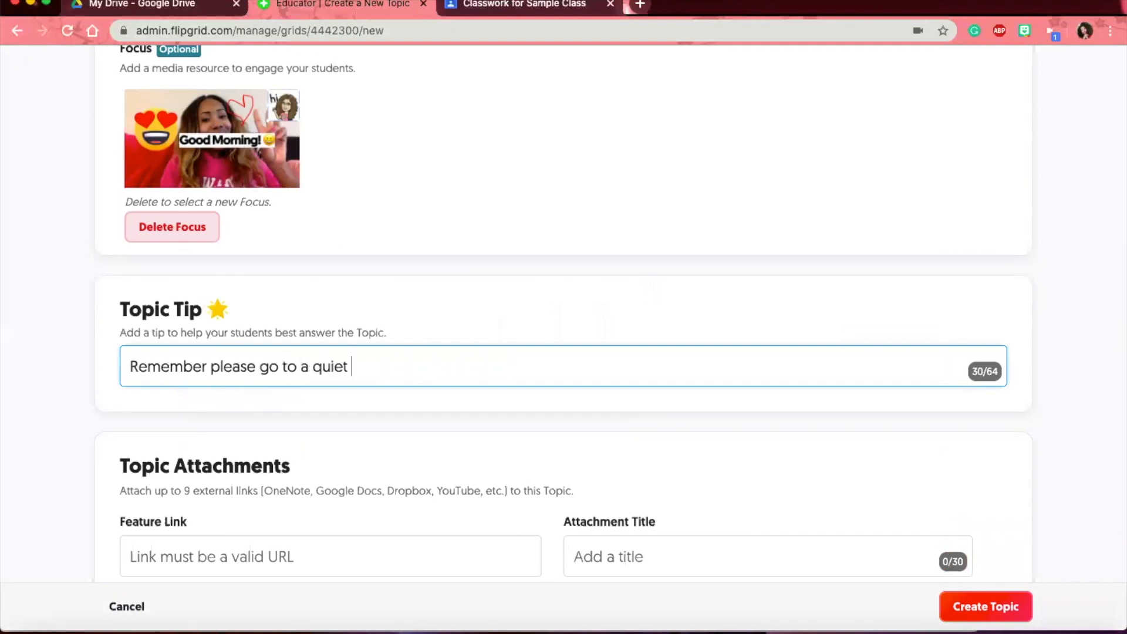
{"action": "type", "text": "spot and rec"}
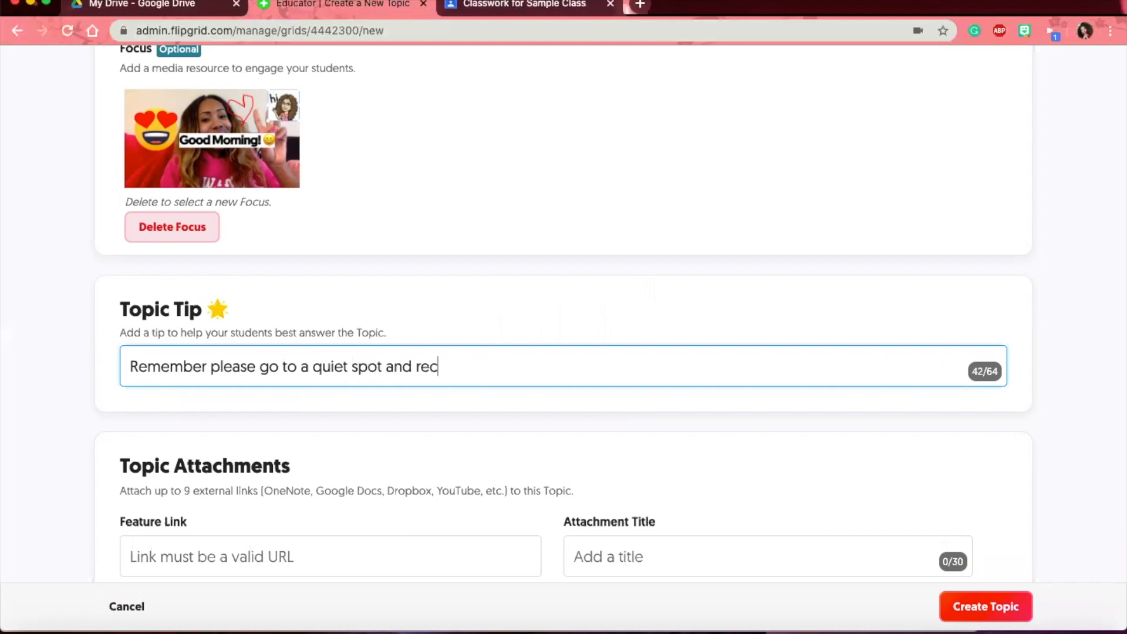
{"action": "type", "text": "ord your vi"}
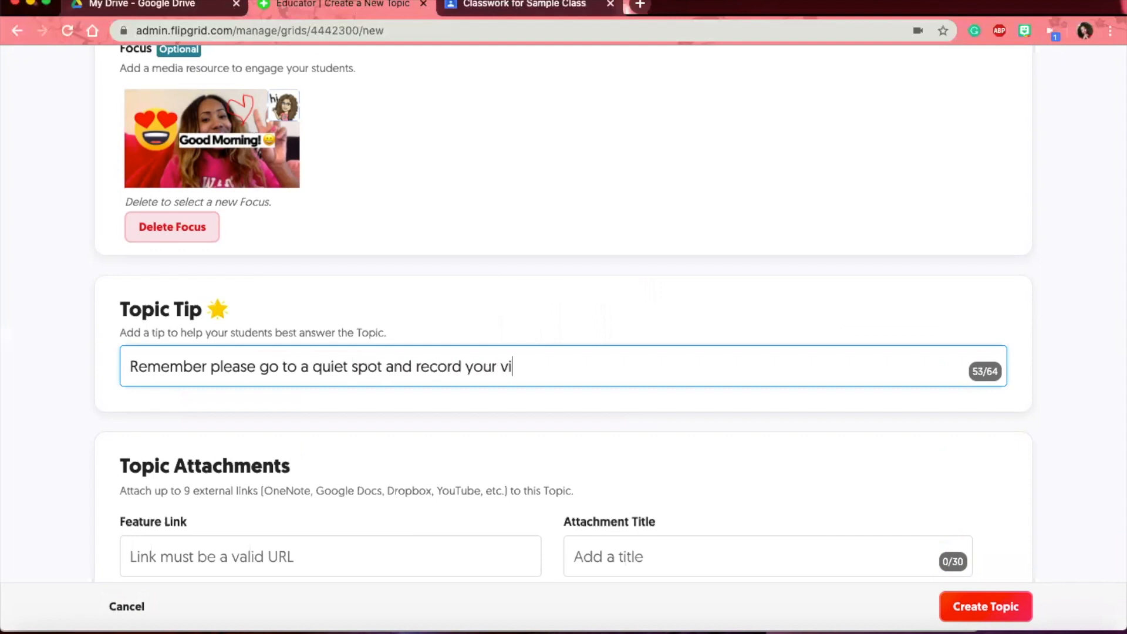
{"action": "type", "text": "deo!"}
{"action": "scroll", "coordinate": [196, 415], "scroll_direction": "down", "scroll_amount": 3}
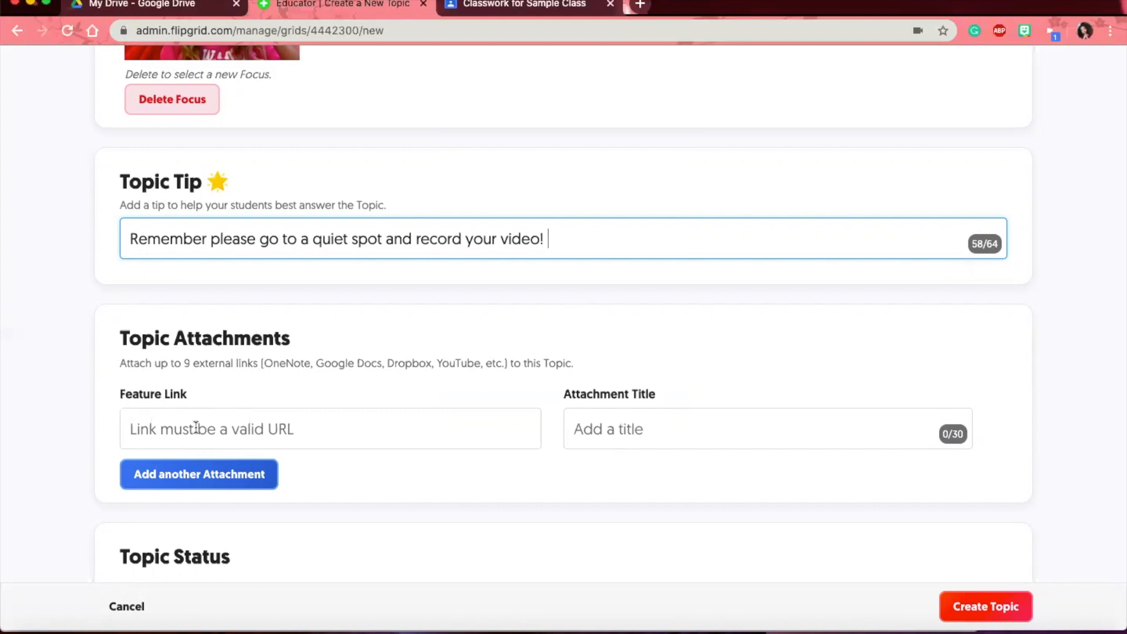
- Start a feature link attachment and keep the topic status as Active
{"action": "left_click", "coordinate": [322, 435]}
{"action": "scroll", "coordinate": [342, 437], "scroll_direction": "down", "scroll_amount": 2}
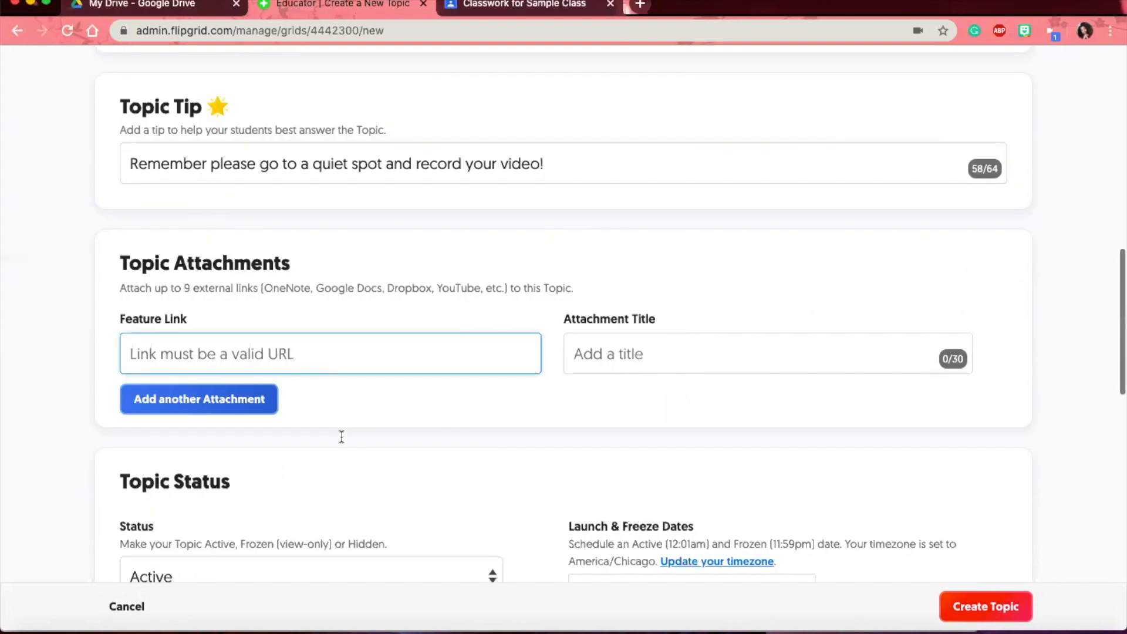
{"action": "left_click", "coordinate": [571, 349]}
{"action": "scroll", "coordinate": [370, 377], "scroll_direction": "down", "scroll_amount": 3}
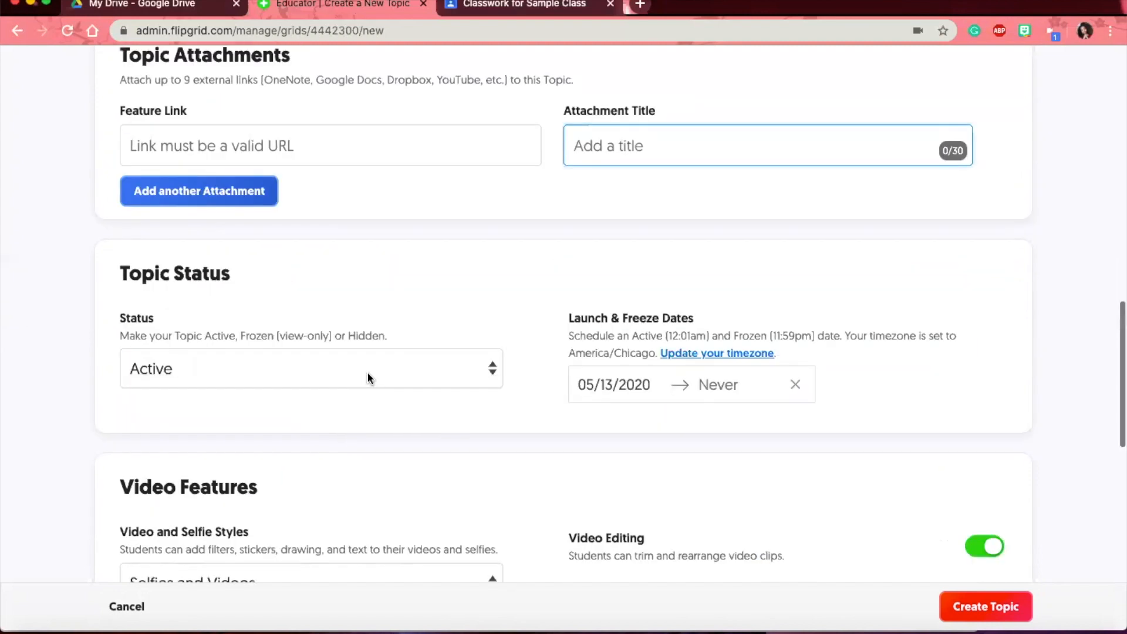
{"action": "left_click", "coordinate": [330, 378]}
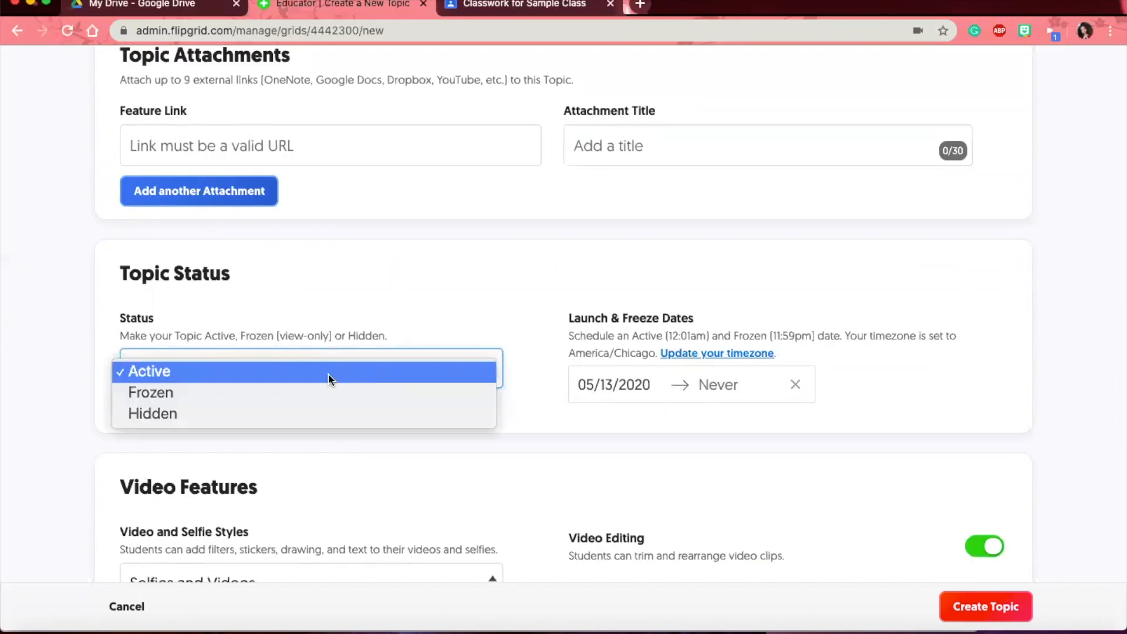
{"action": "left_click", "coordinate": [592, 387]}
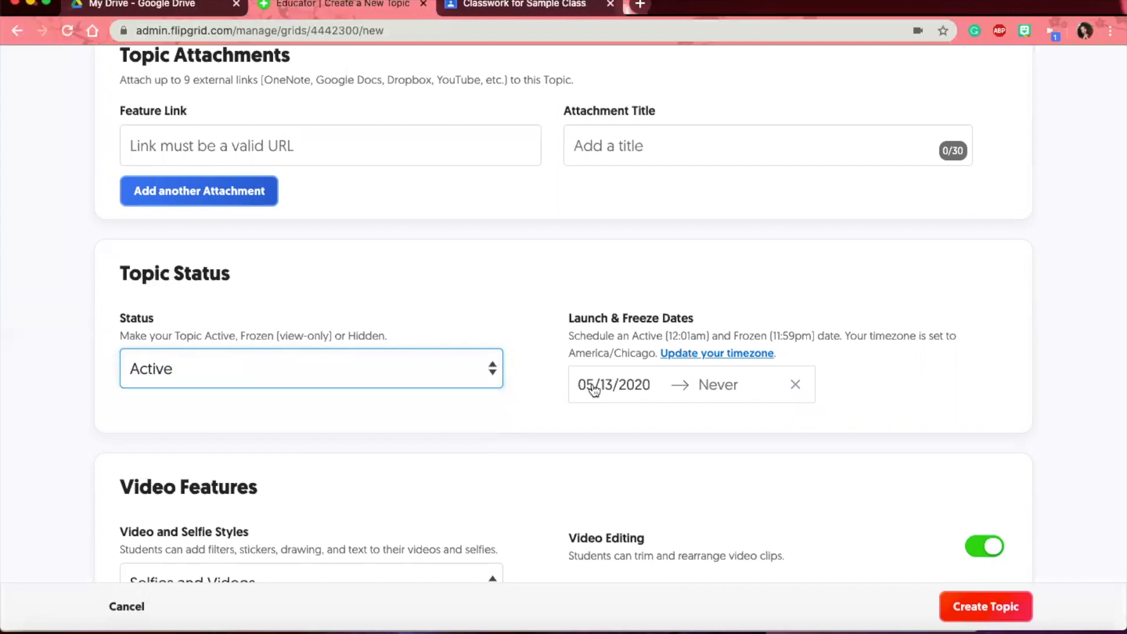
- Set the launch date to May 17, 2020 and the freeze date to May 20, 2020
{"action": "left_click", "coordinate": [593, 389]}
{"action": "scroll", "coordinate": [665, 517], "scroll_direction": "down", "scroll_amount": 2}
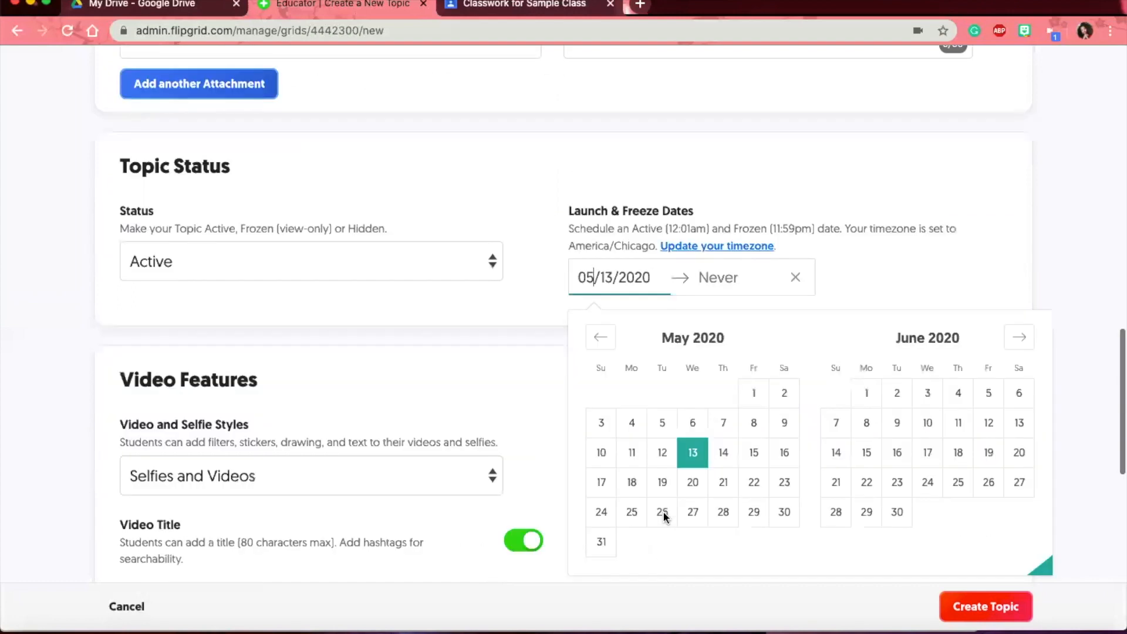
{"action": "left_click", "coordinate": [613, 483]}
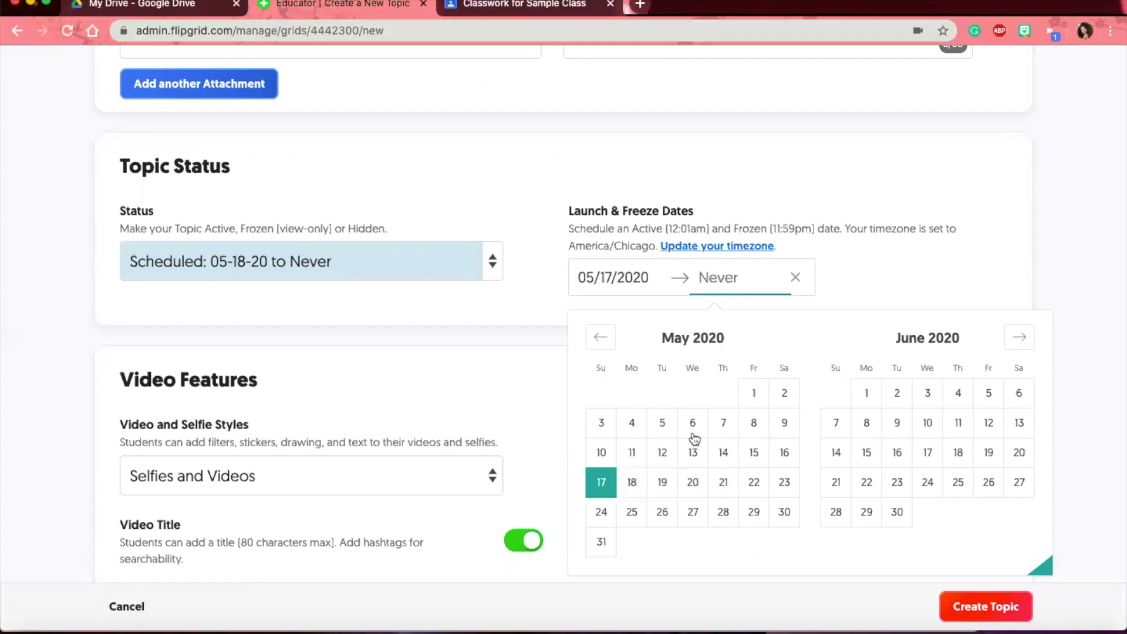
{"action": "left_click", "coordinate": [692, 482]}
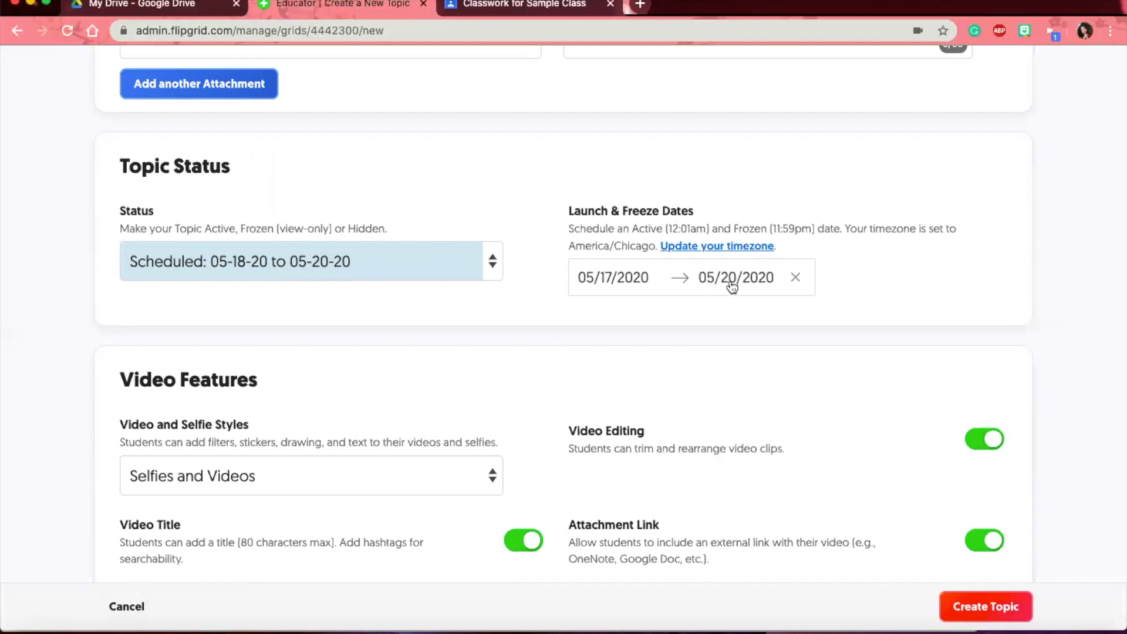
{"action": "scroll", "coordinate": [729, 288], "scroll_direction": "down", "scroll_amount": 2}
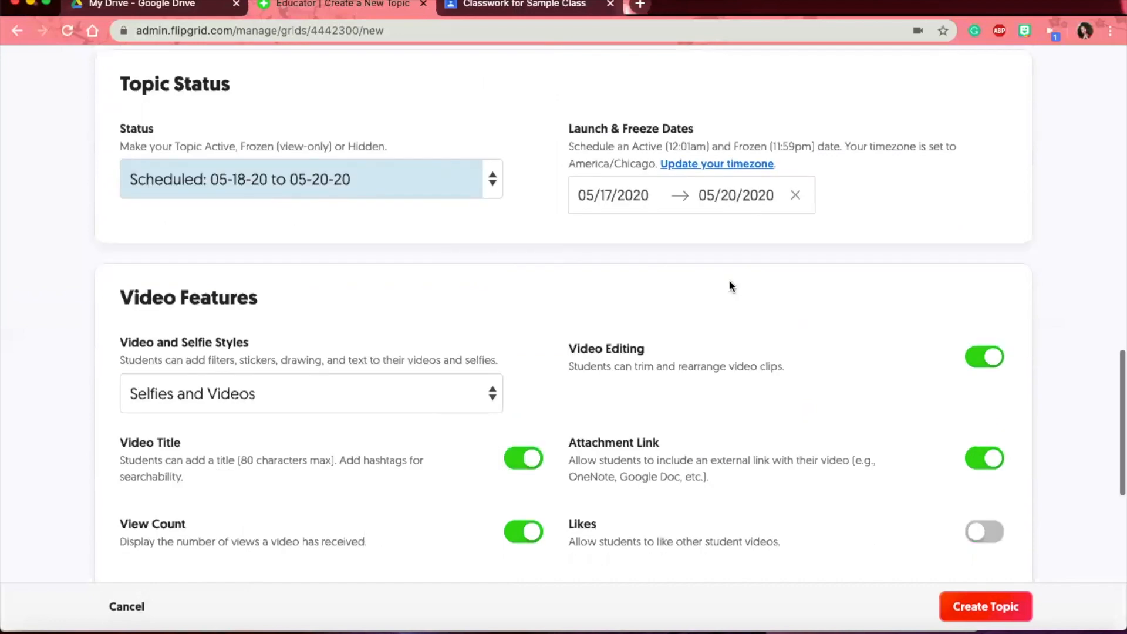
{"action": "scroll", "coordinate": [732, 284], "scroll_direction": "down", "scroll_amount": 3}
{"action": "scroll", "coordinate": [388, 234], "scroll_direction": "down", "scroll_amount": 1}
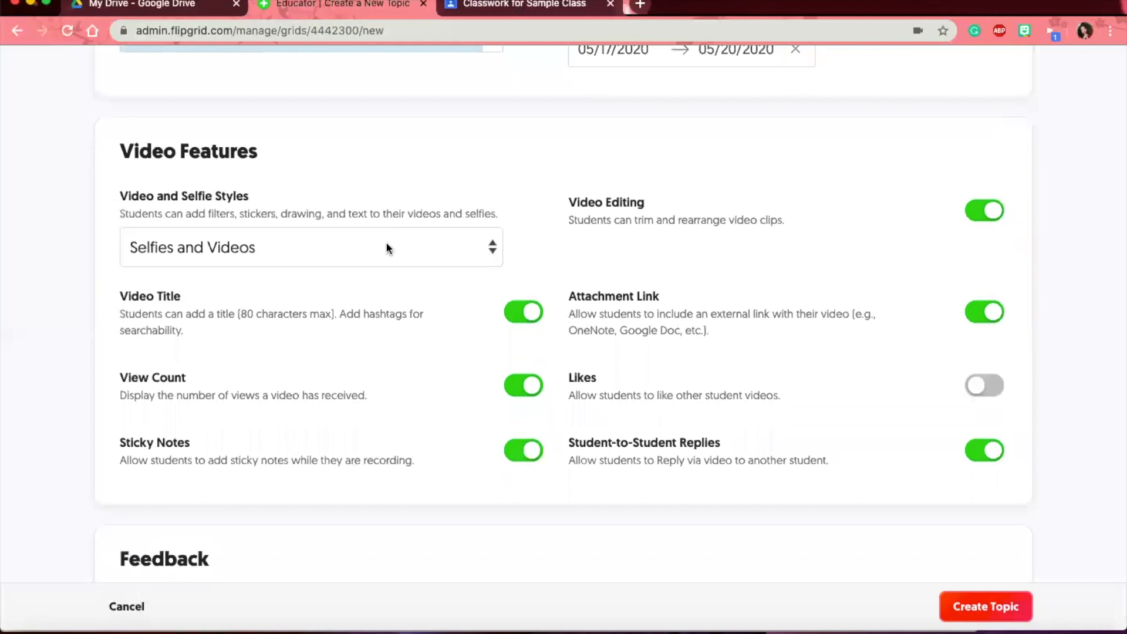
- Try Selfies Only, then keep student responses as Selfies and Videos
{"action": "left_click", "coordinate": [385, 241]}
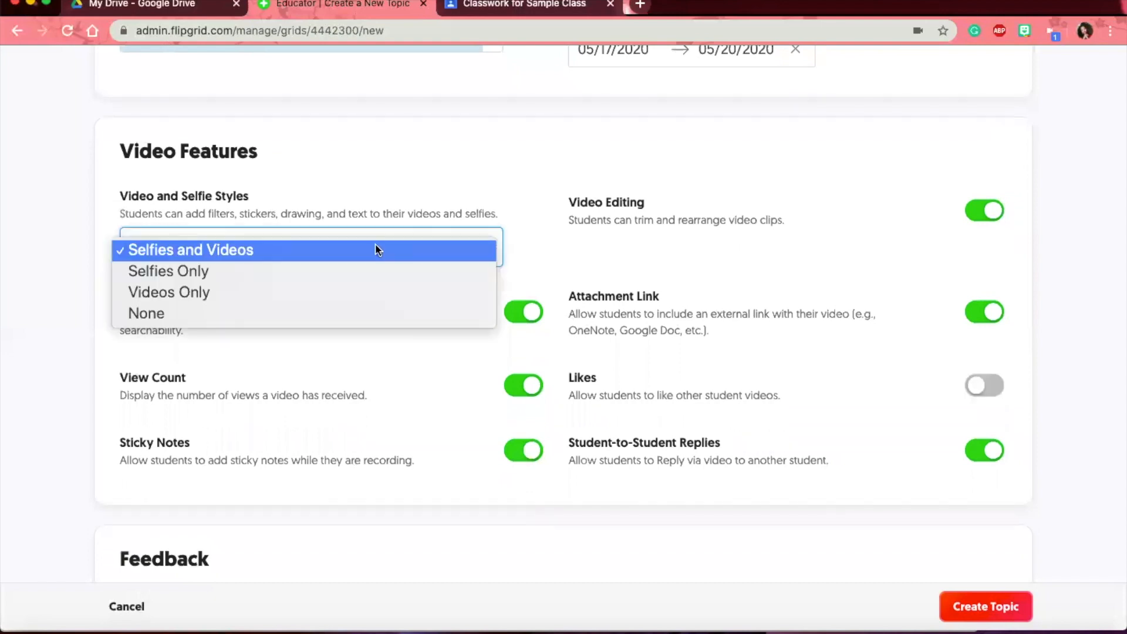
{"action": "left_click", "coordinate": [187, 272]}
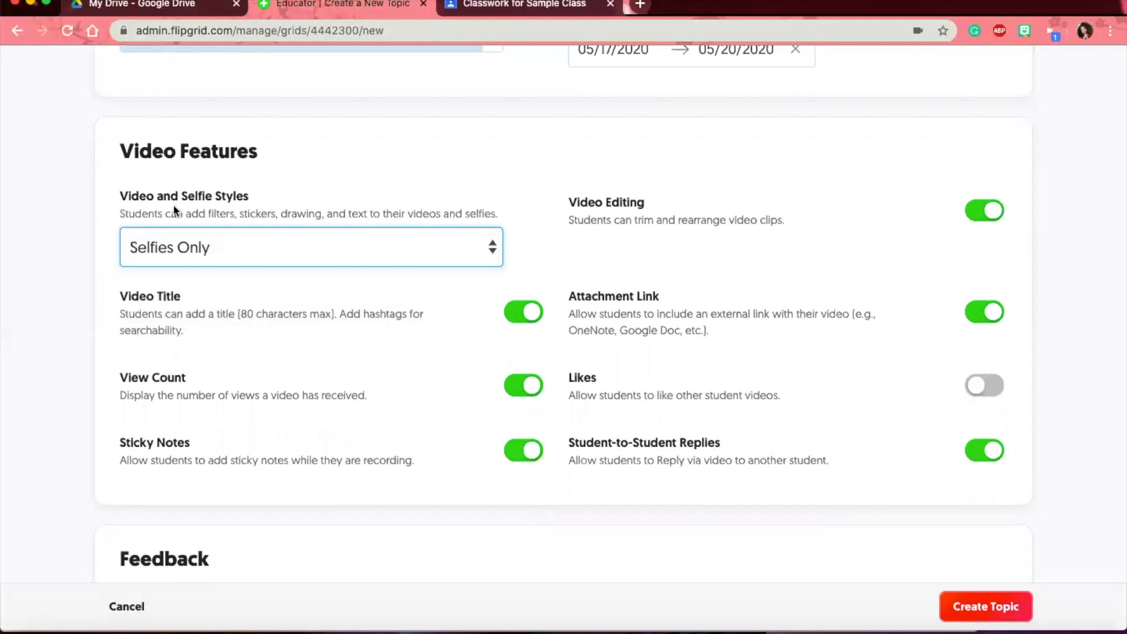
{"action": "left_click", "coordinate": [181, 247]}
{"action": "left_click", "coordinate": [167, 209]}
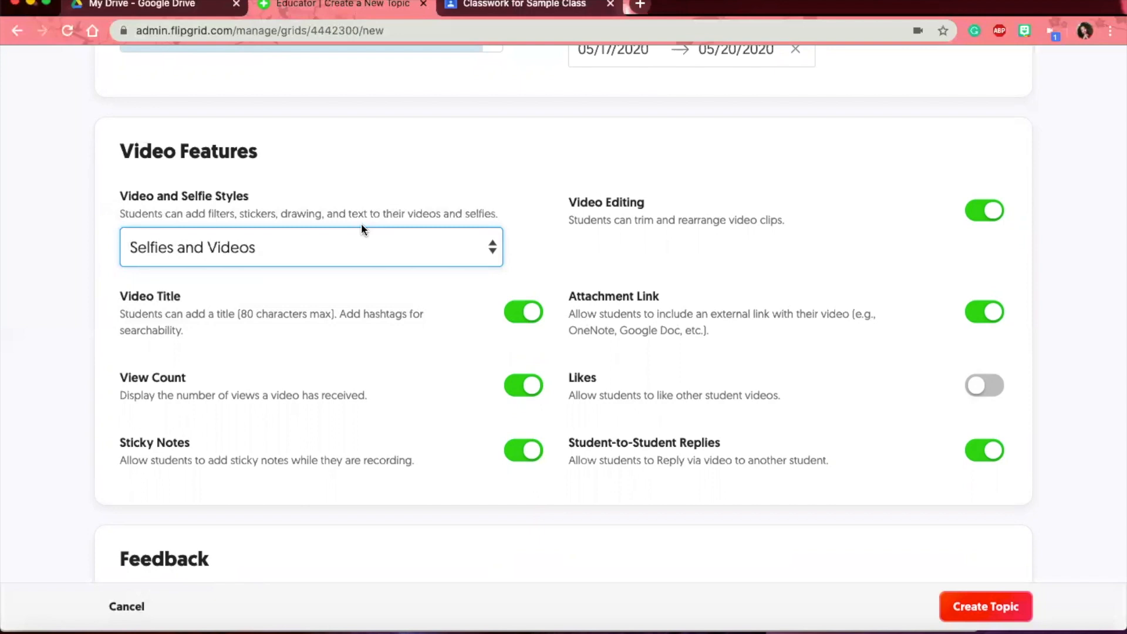
- Turn Attachment Link off and Likes on, keeping Video Editing and Replies enabled
{"action": "left_click", "coordinate": [526, 315]}
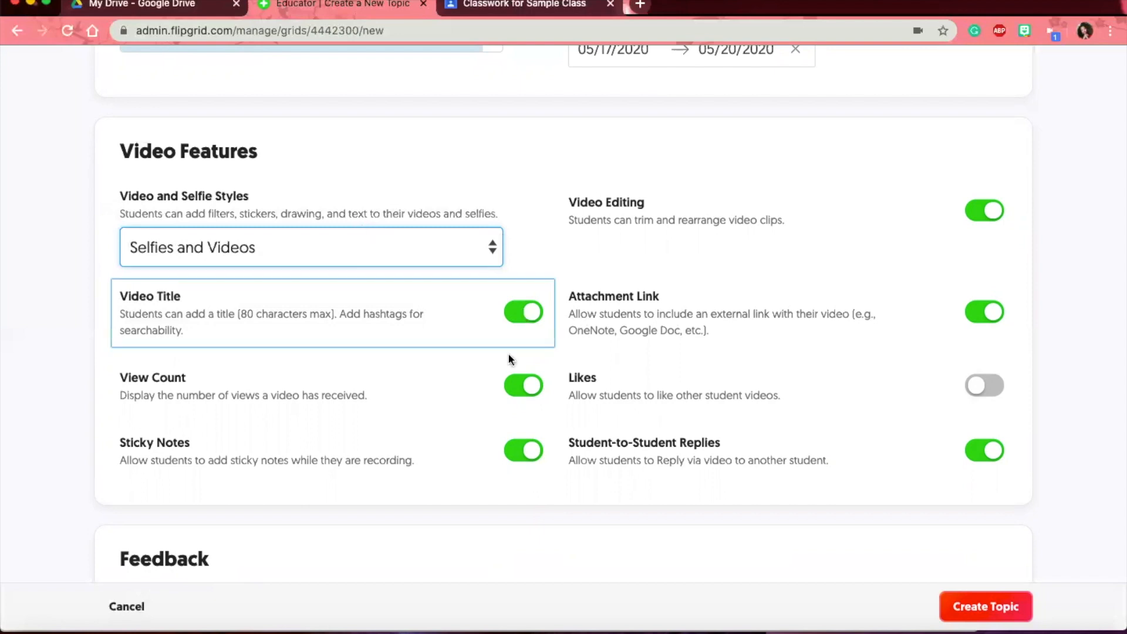
{"action": "left_click", "coordinate": [199, 396]}
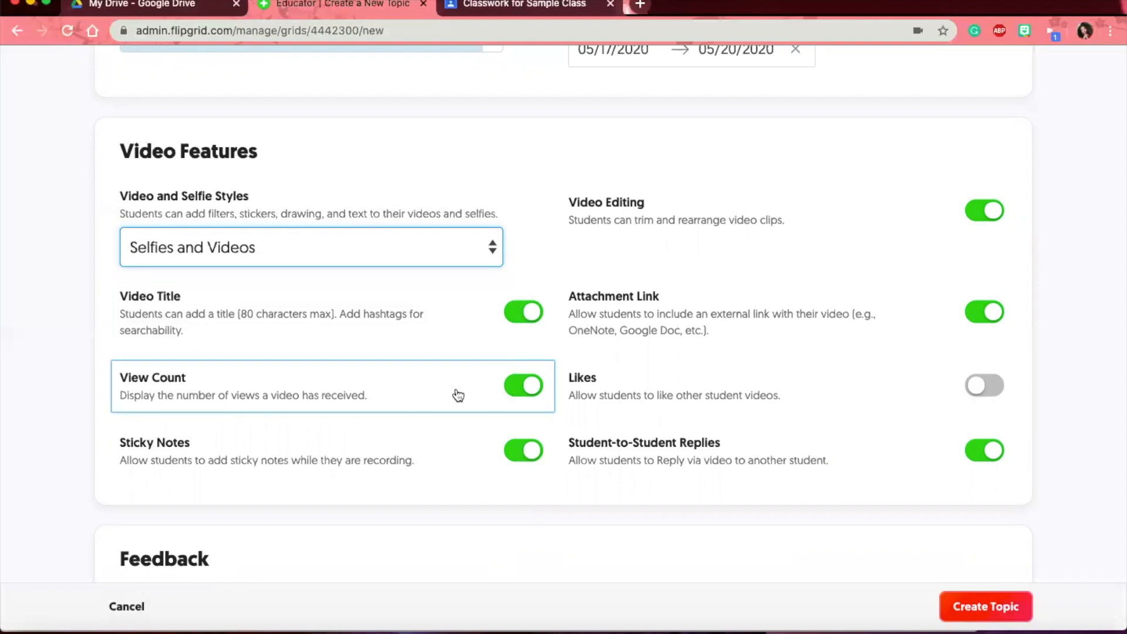
{"action": "scroll", "coordinate": [455, 395], "scroll_direction": "down", "scroll_amount": 1}
{"action": "left_click", "coordinate": [510, 402]}
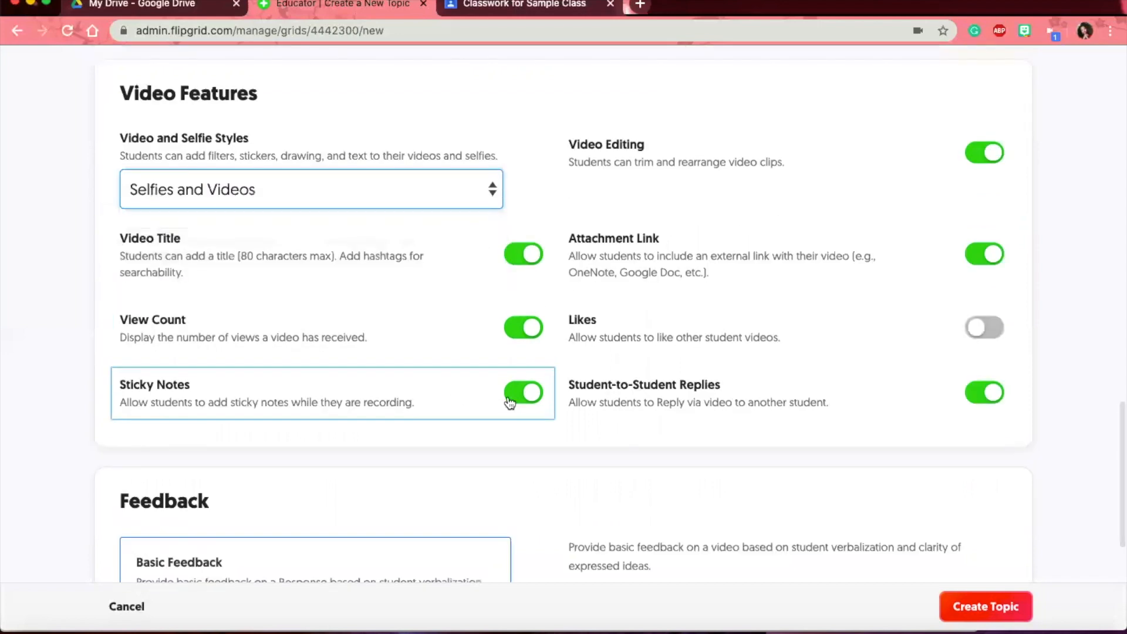
{"action": "left_click", "coordinate": [663, 158]}
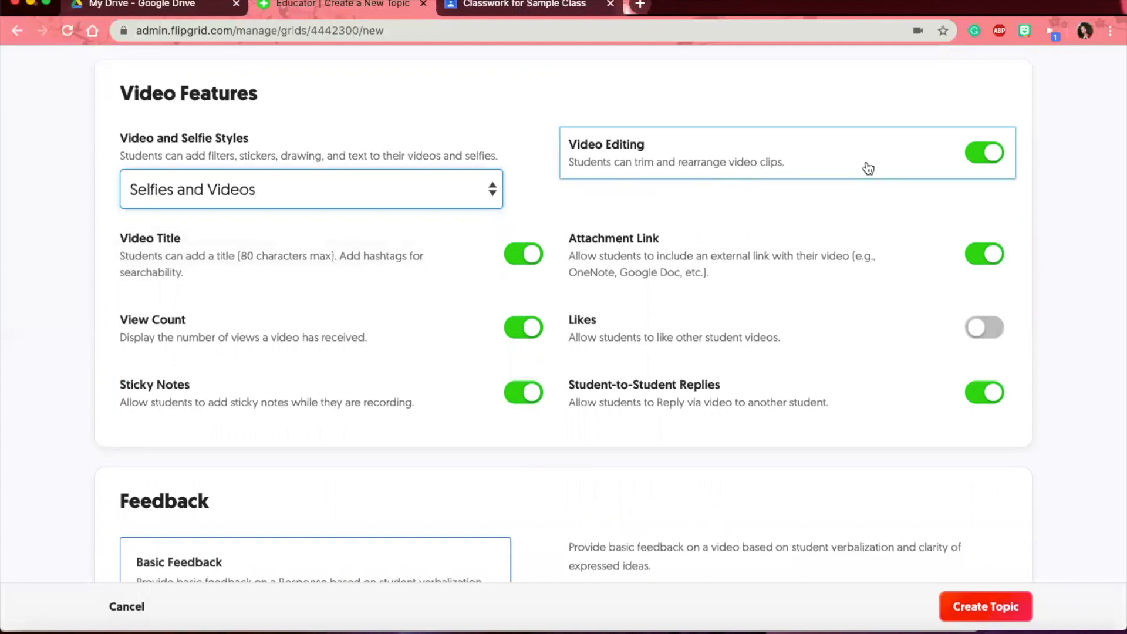
{"action": "left_click", "coordinate": [992, 260]}
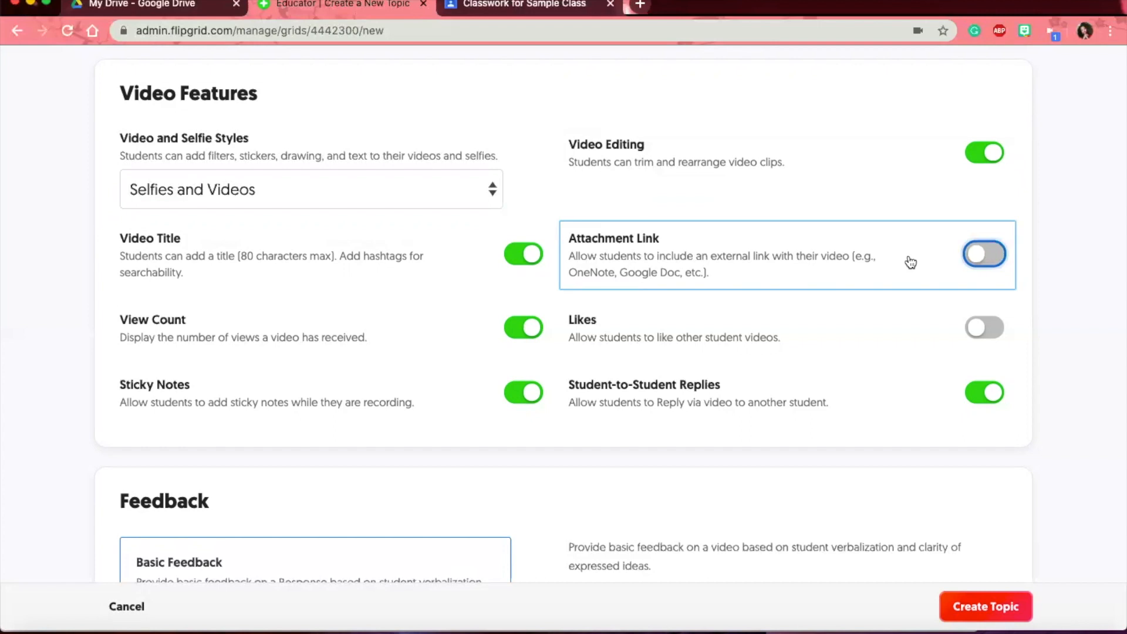
{"action": "left_click", "coordinate": [980, 337]}
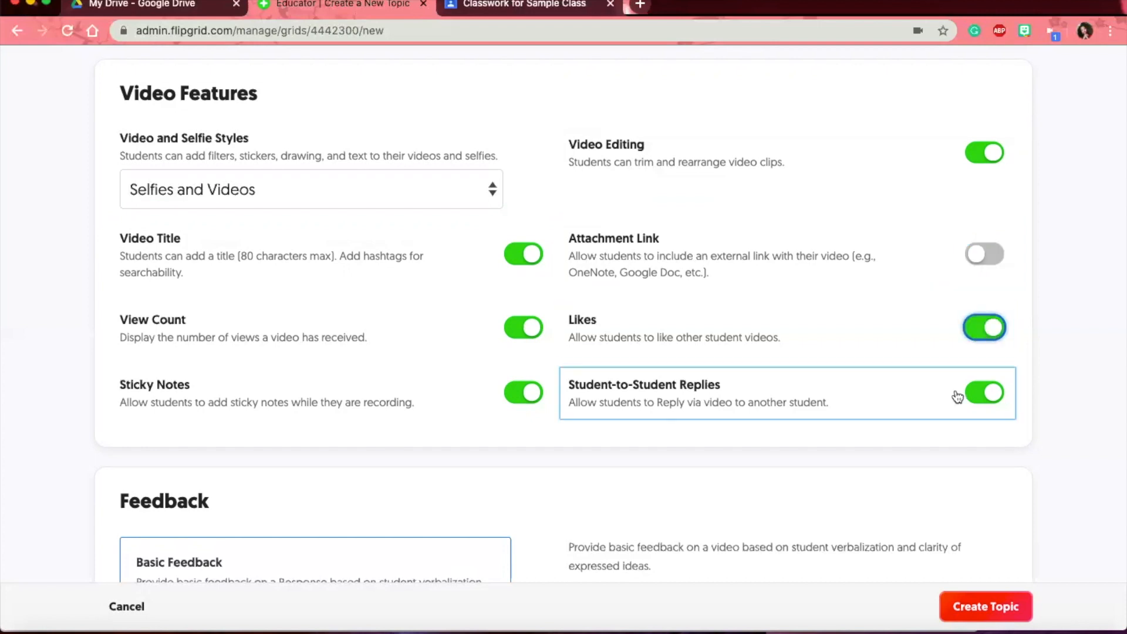
{"action": "scroll", "coordinate": [834, 373], "scroll_direction": "down", "scroll_amount": 3}
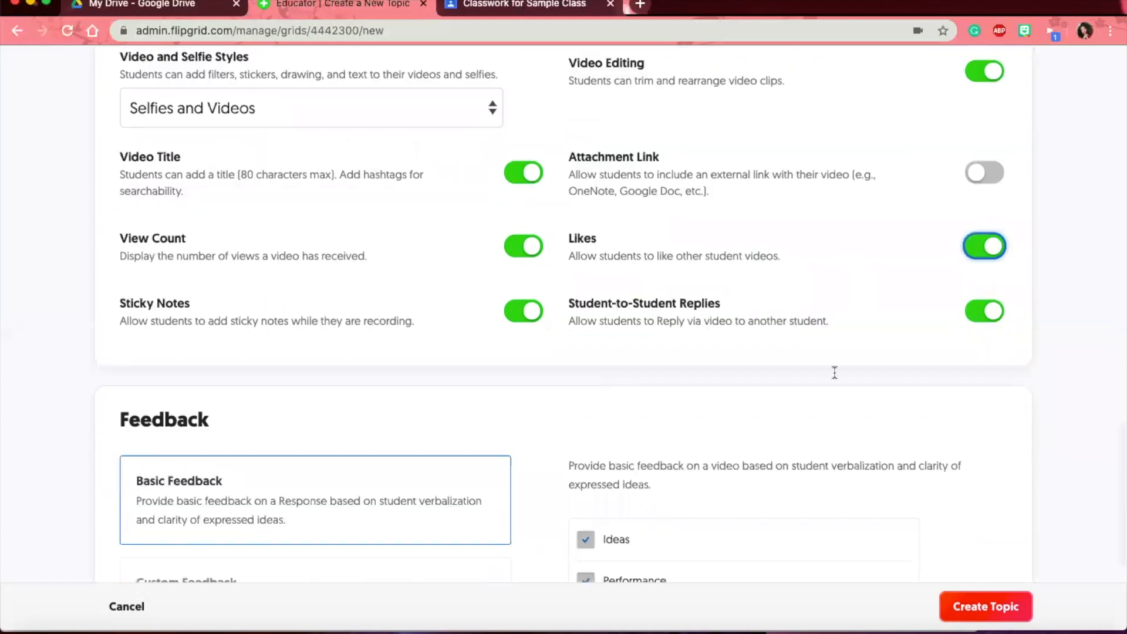
- Switch the topic's feedback to Custom Feedback and begin adding a rubric criterion
{"action": "scroll", "coordinate": [834, 373], "scroll_direction": "down", "scroll_amount": 5}
{"action": "scroll", "coordinate": [795, 354], "scroll_direction": "down", "scroll_amount": 2}
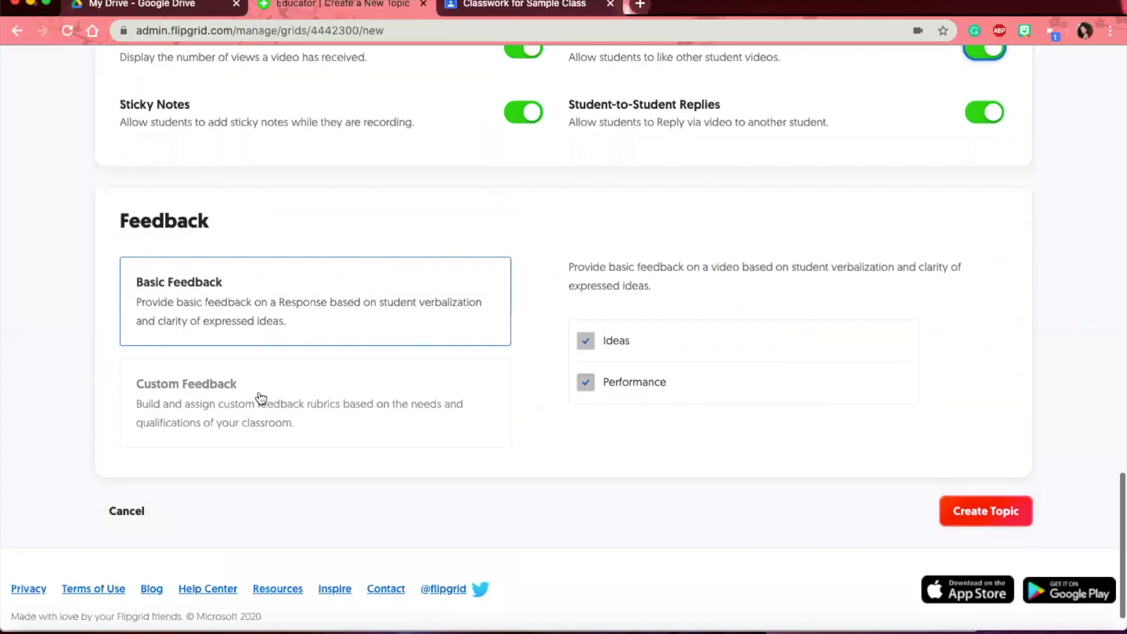
{"action": "scroll", "coordinate": [261, 398], "scroll_direction": "down", "scroll_amount": 1}
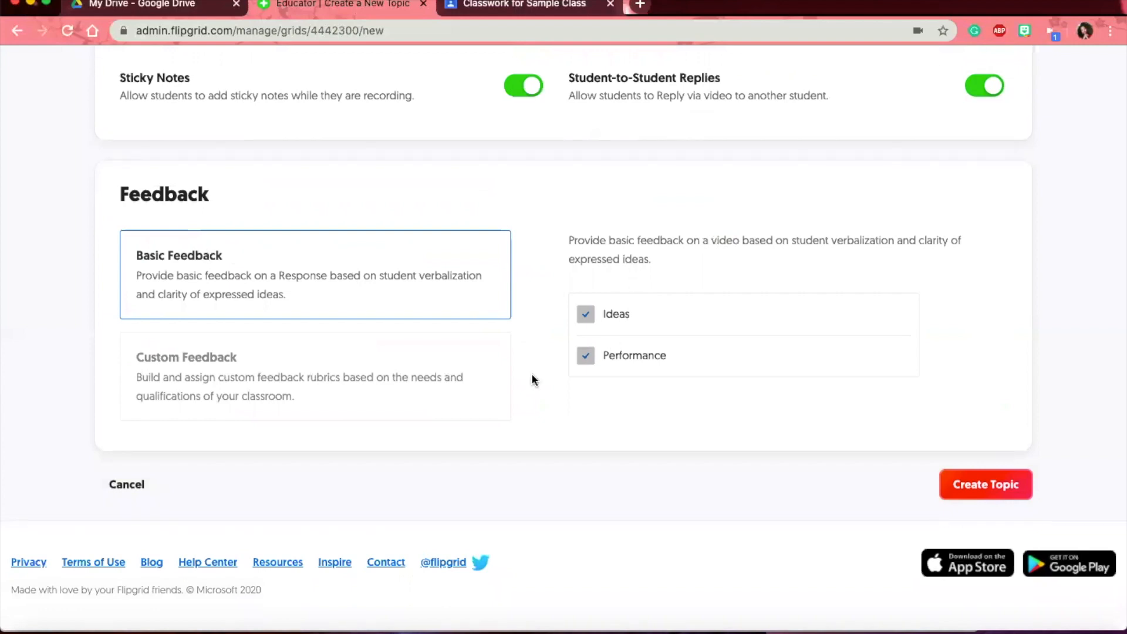
{"action": "left_click", "coordinate": [386, 375]}
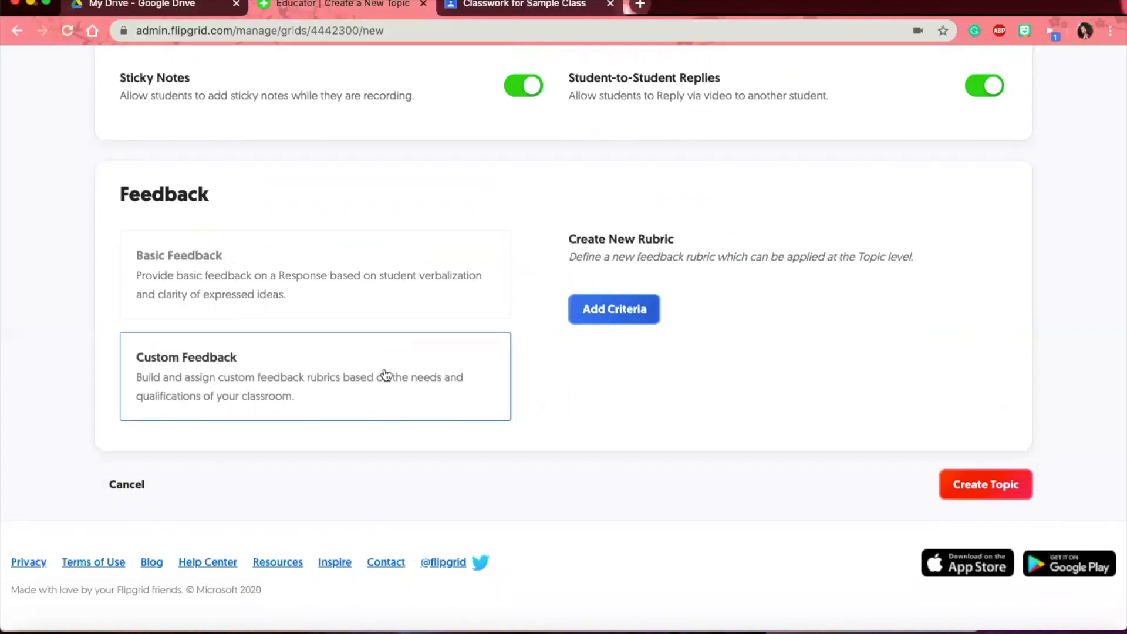
{"action": "left_click", "coordinate": [599, 316]}
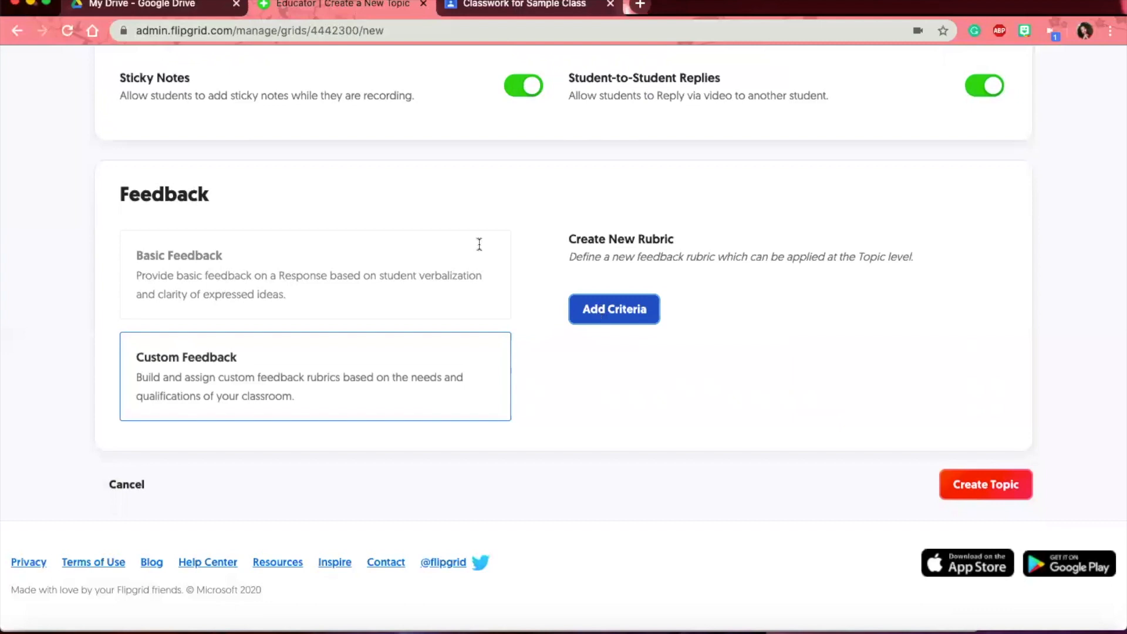
- Discard the unsaved criterion and return the topic to Basic Feedback
{"action": "scroll", "coordinate": [479, 242], "scroll_direction": "down", "scroll_amount": 2}
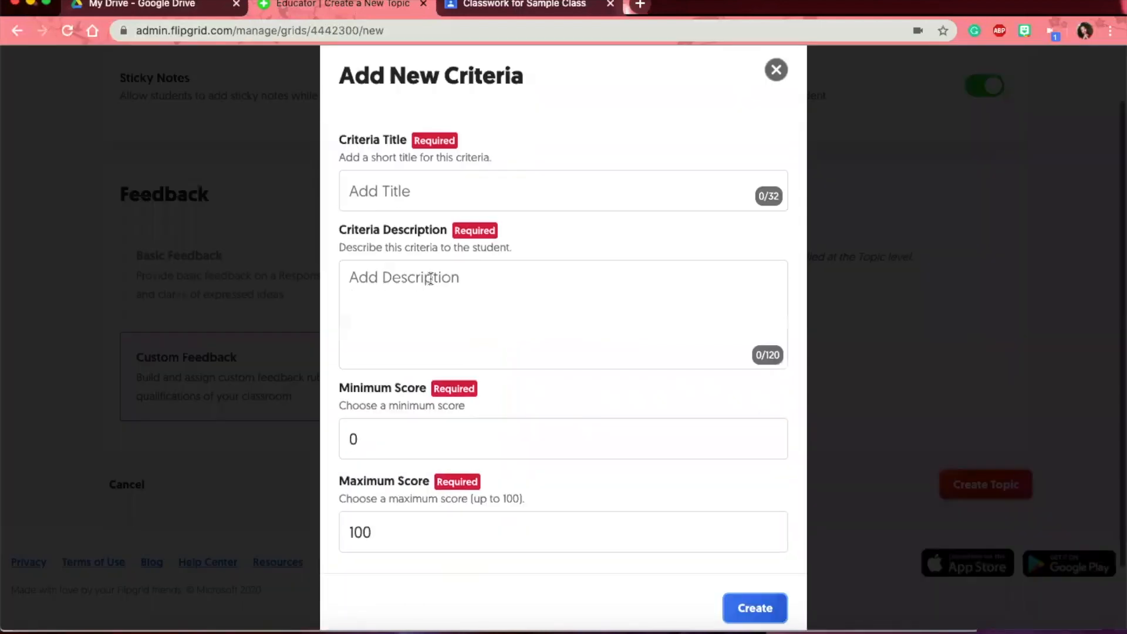
{"action": "scroll", "coordinate": [431, 280], "scroll_direction": "down", "scroll_amount": 2}
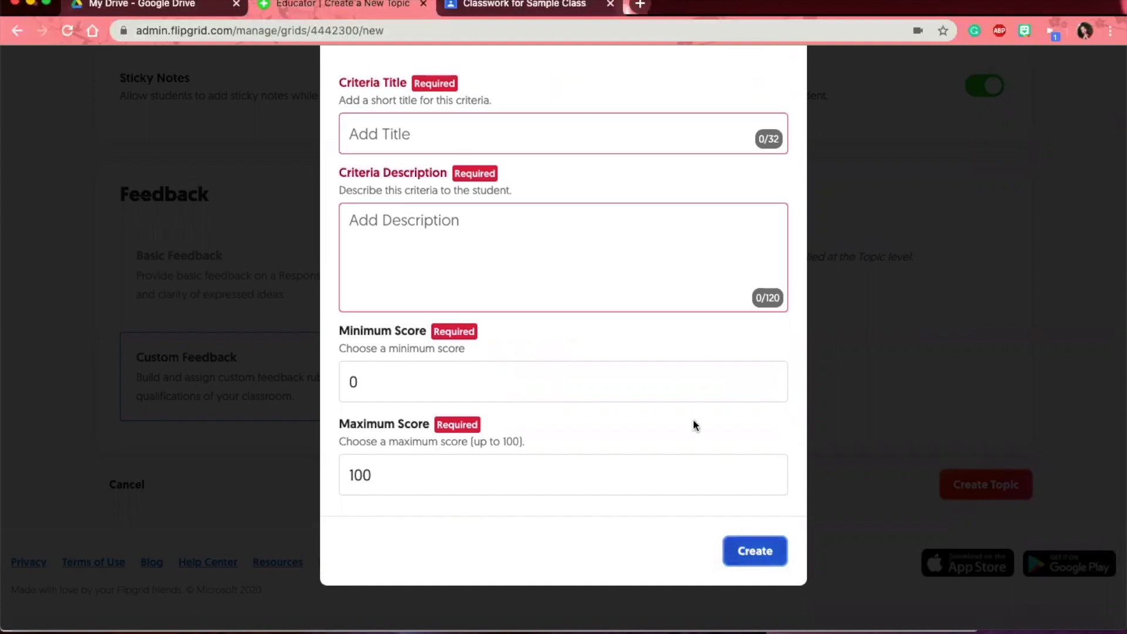
{"action": "scroll", "coordinate": [786, 152], "scroll_direction": "up", "scroll_amount": 3}
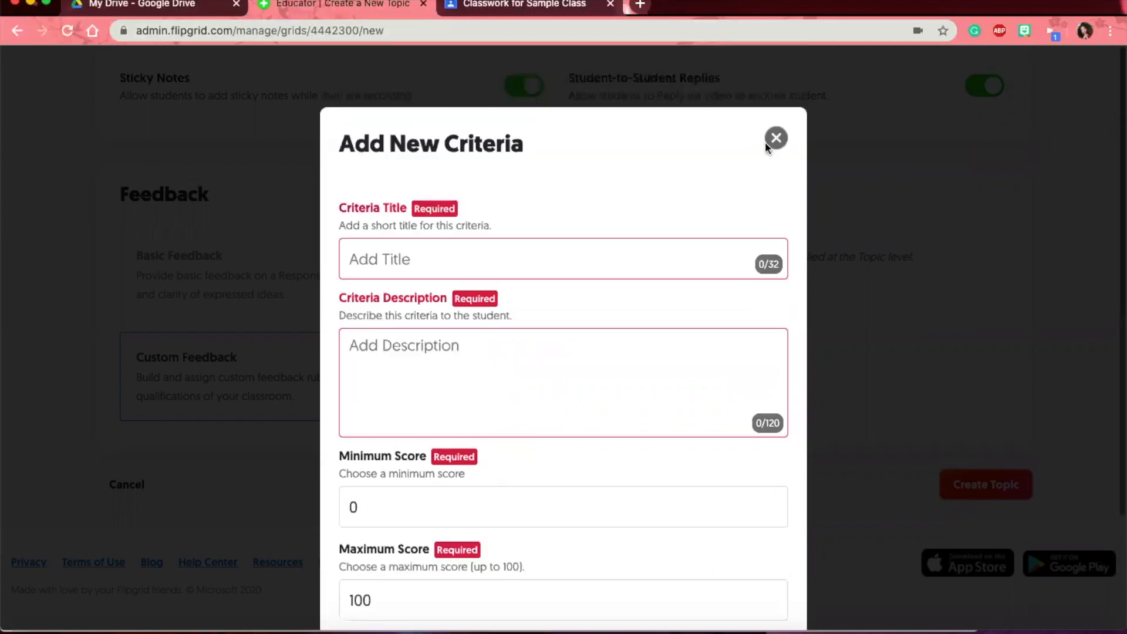
{"action": "left_click", "coordinate": [776, 140]}
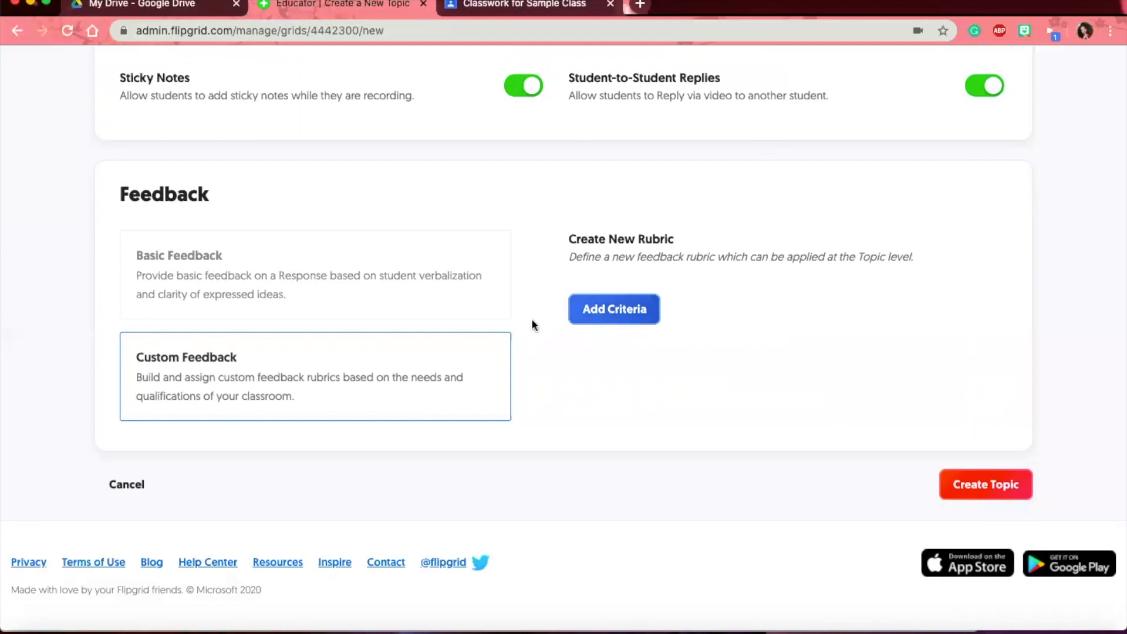
{"action": "left_click", "coordinate": [495, 307]}
{"action": "left_click", "coordinate": [999, 495]}
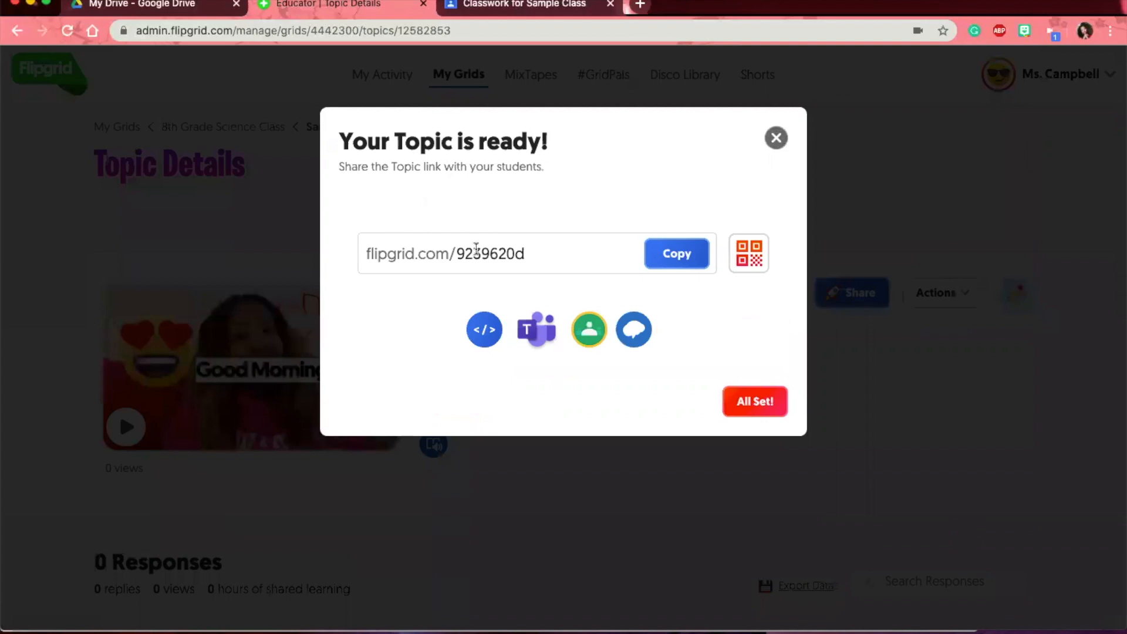
{"action": "double_click", "coordinate": [476, 249]}
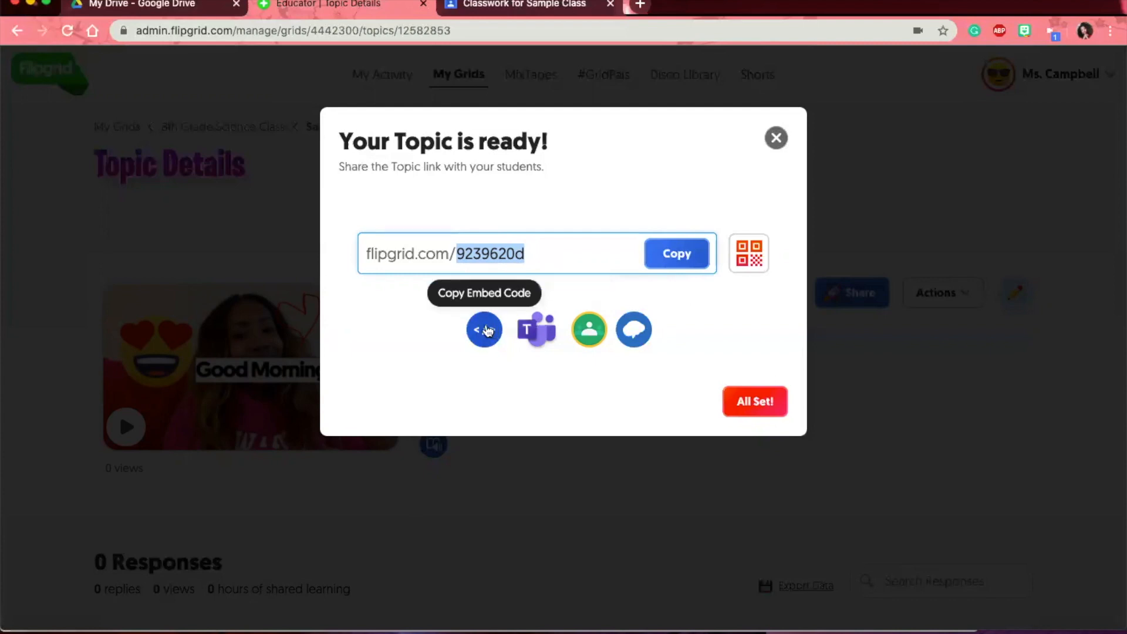
{"action": "left_click", "coordinate": [545, 250]}
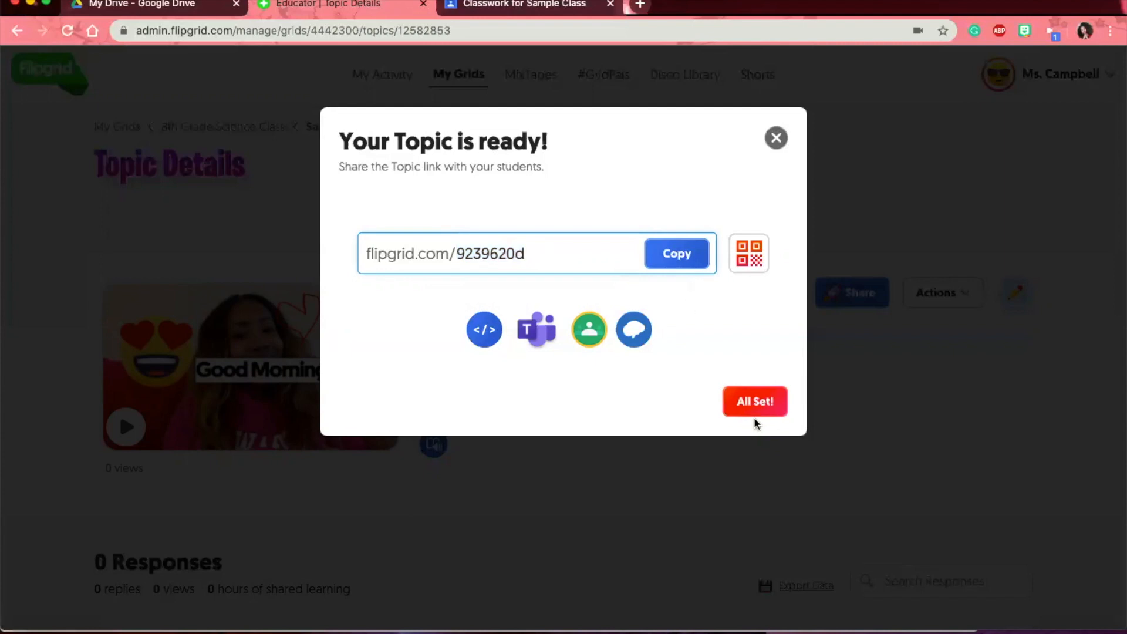
{"action": "left_click", "coordinate": [754, 402]}
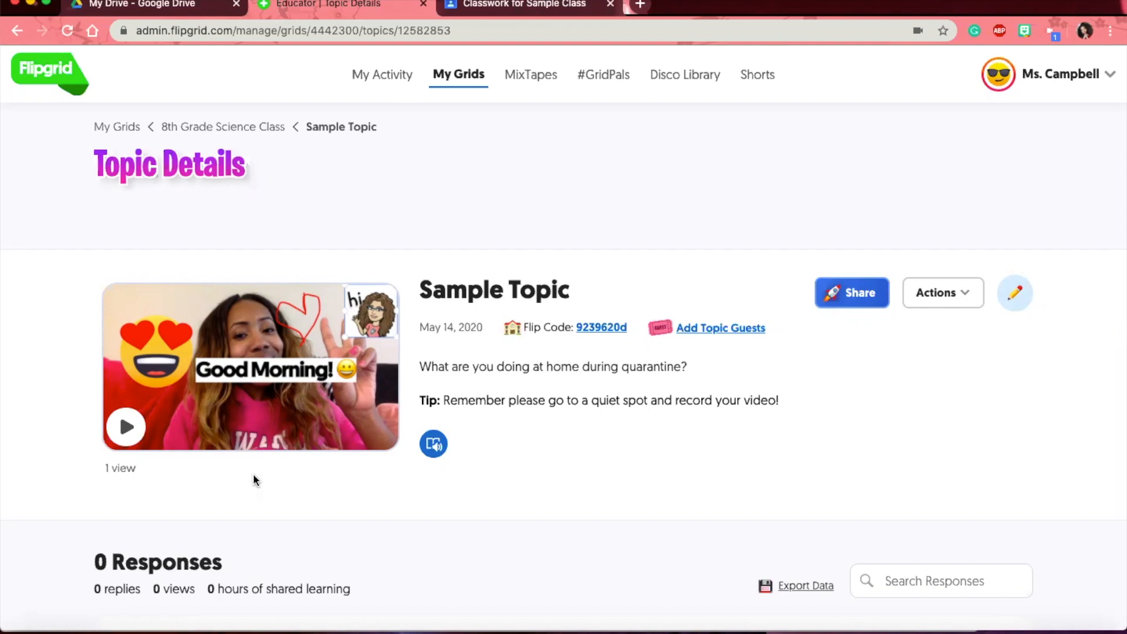
- Scroll down the Sample Topic details page past the video and prompt, then back up
{"action": "scroll", "coordinate": [253, 473], "scroll_direction": "down", "scroll_amount": 4}
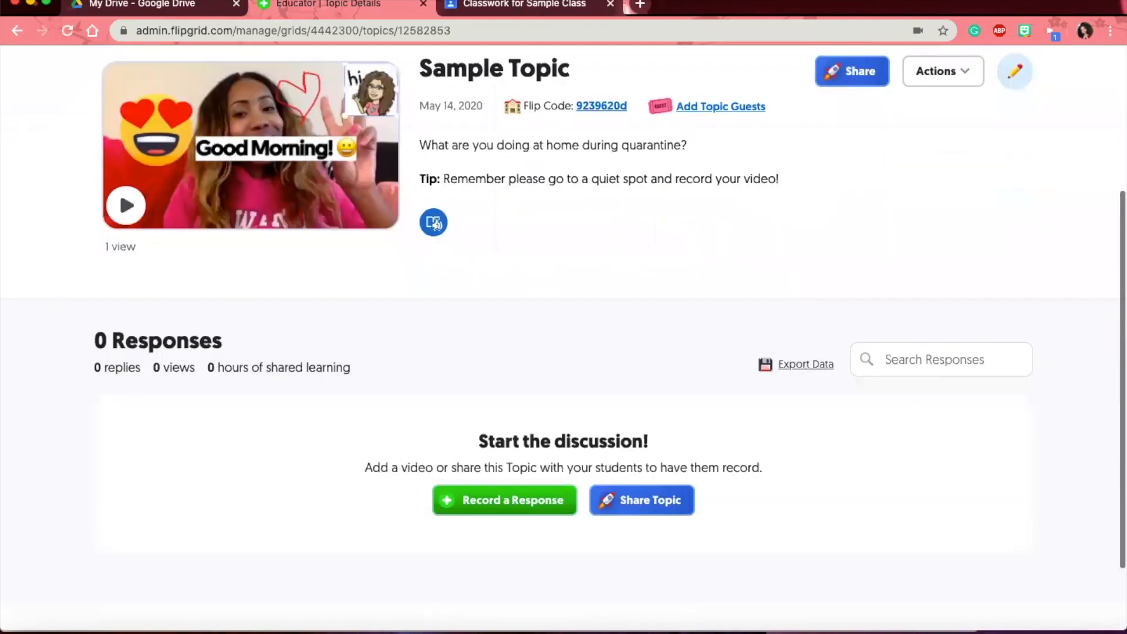
{"action": "scroll", "coordinate": [475, 170], "scroll_direction": "up", "scroll_amount": 2}
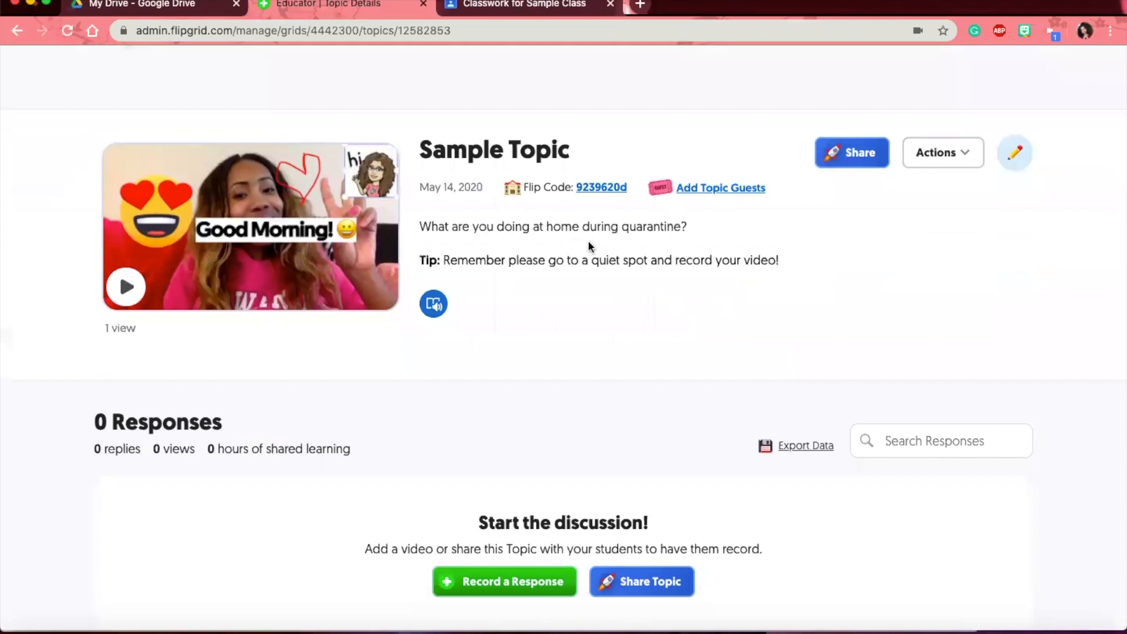
{"action": "scroll", "coordinate": [587, 241], "scroll_direction": "up", "scroll_amount": 1}
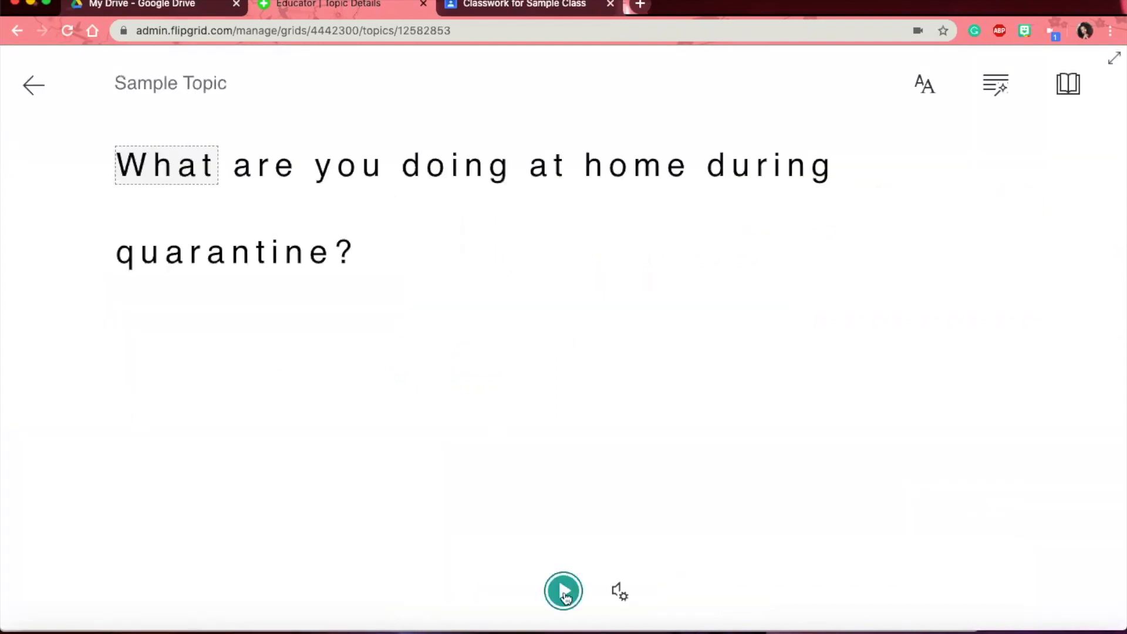
- Play the prompt aloud in Immersive Reader and look at the voice speed and voice settings
{"action": "left_click", "coordinate": [563, 591]}
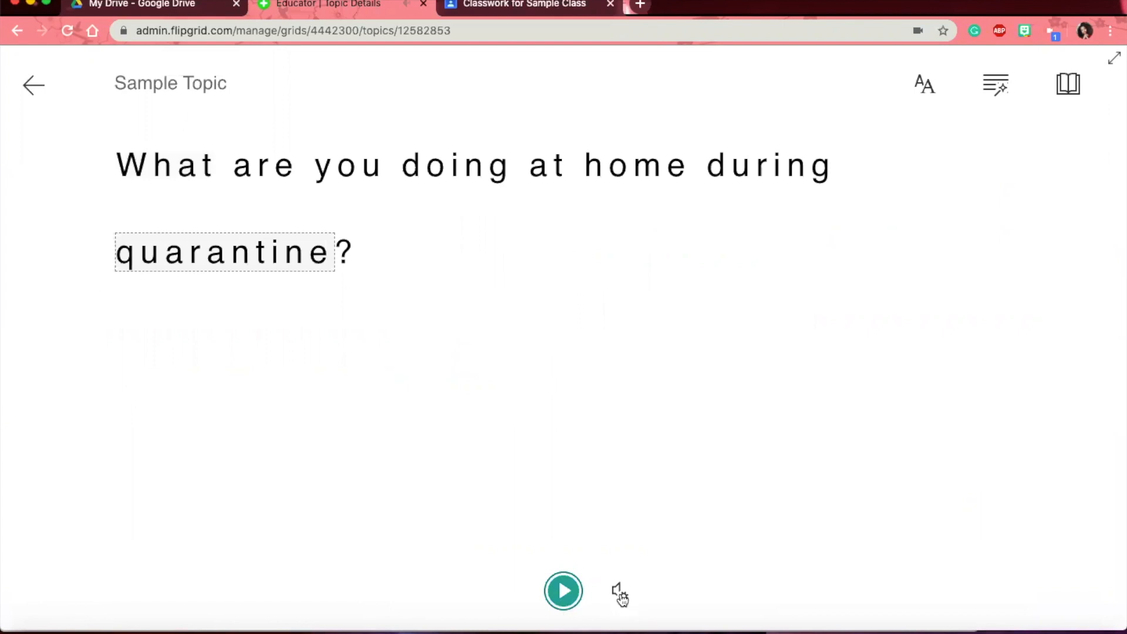
{"action": "left_click", "coordinate": [620, 591]}
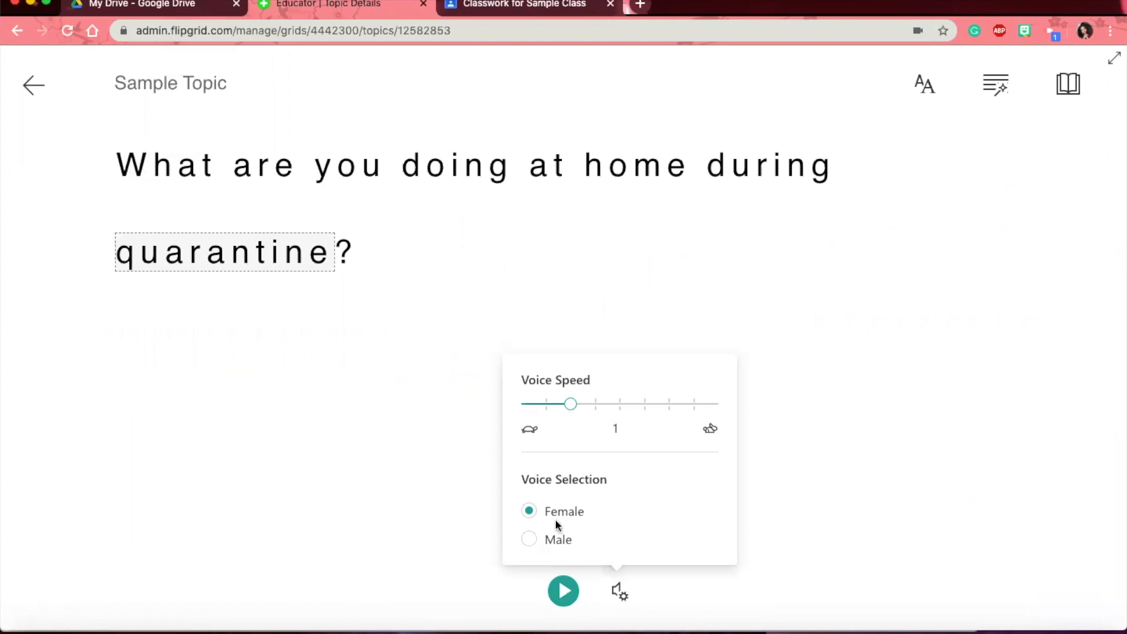
{"action": "left_click", "coordinate": [564, 309]}
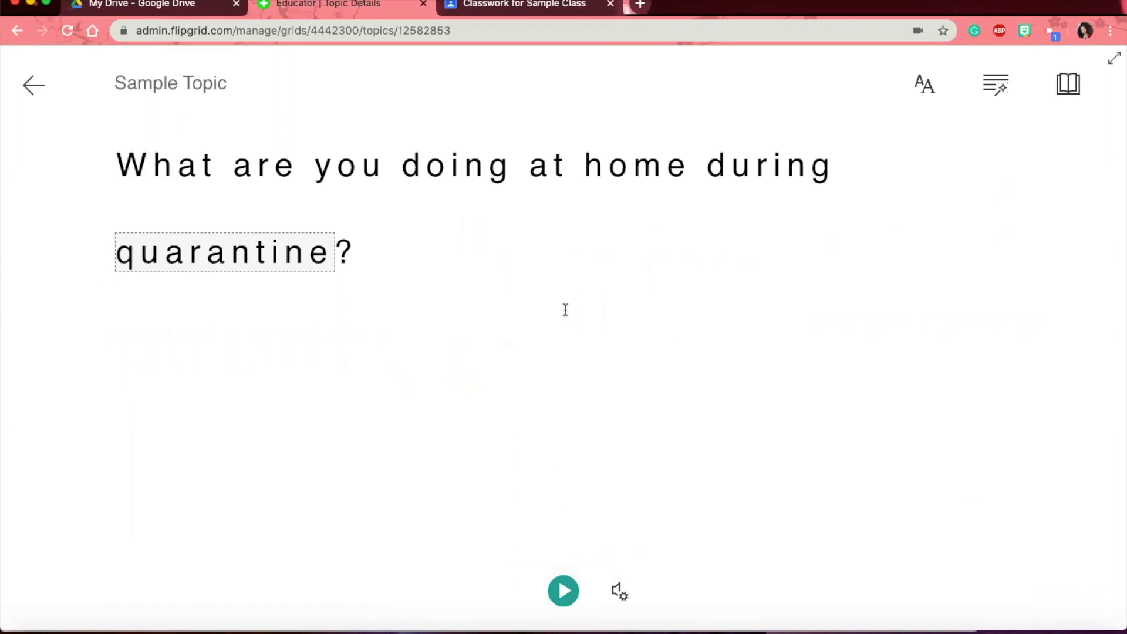
- Review the text size, spacing and font preferences, then show the Grammar Options
{"action": "left_click", "coordinate": [937, 95]}
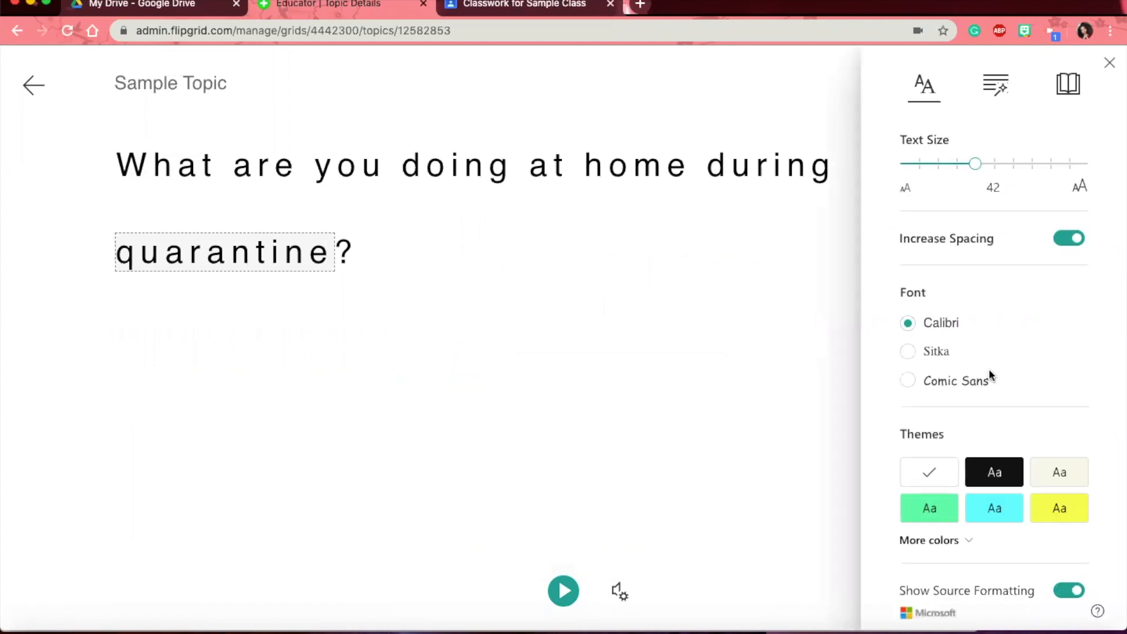
{"action": "scroll", "coordinate": [988, 373], "scroll_direction": "down", "scroll_amount": 1}
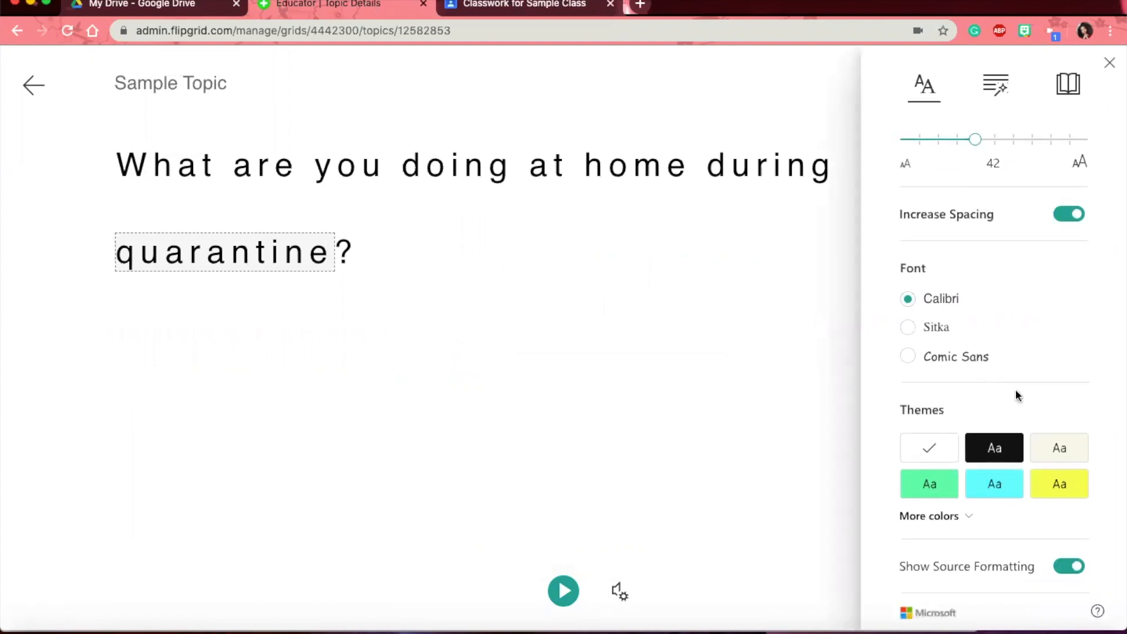
{"action": "scroll", "coordinate": [998, 147], "scroll_direction": "up", "scroll_amount": 1}
{"action": "left_click", "coordinate": [993, 87]}
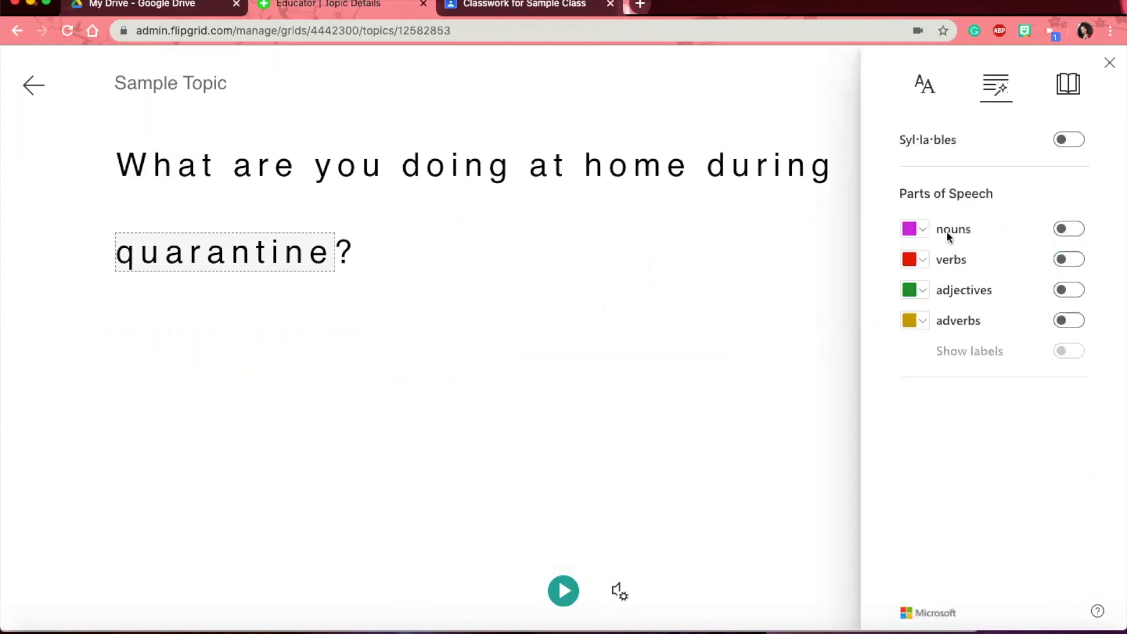
- Colour-code nouns, verbs, adjectives and adverbs in the prompt and show their labels
{"action": "left_click", "coordinate": [1065, 227]}
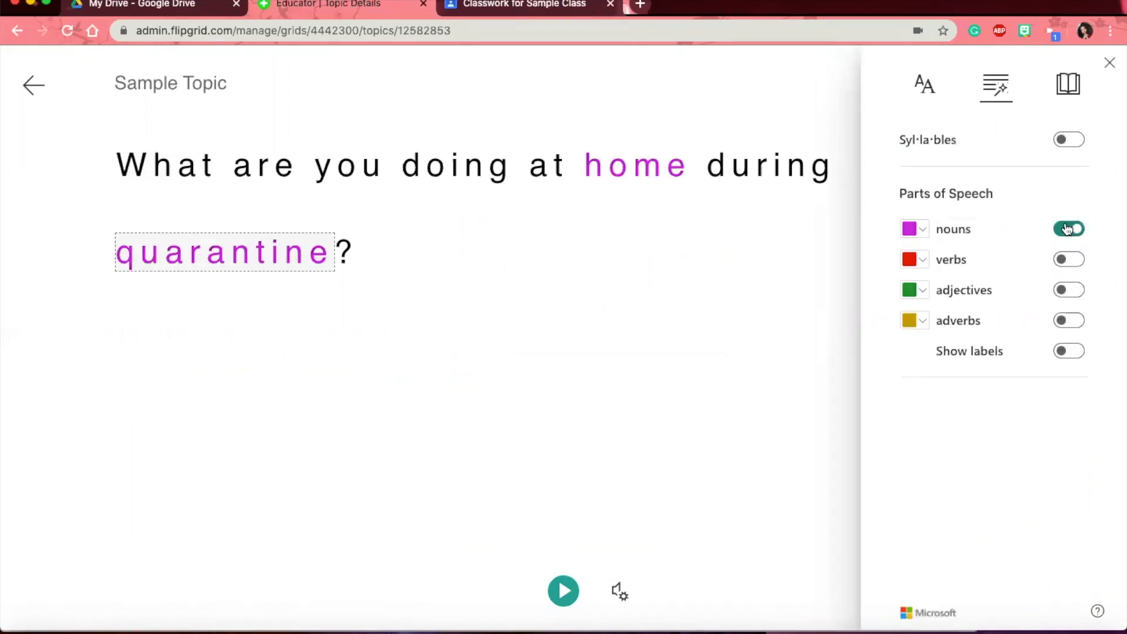
{"action": "left_click", "coordinate": [1068, 260]}
{"action": "left_click", "coordinate": [1071, 290]}
{"action": "left_click", "coordinate": [1067, 320]}
{"action": "left_click", "coordinate": [1072, 350]}
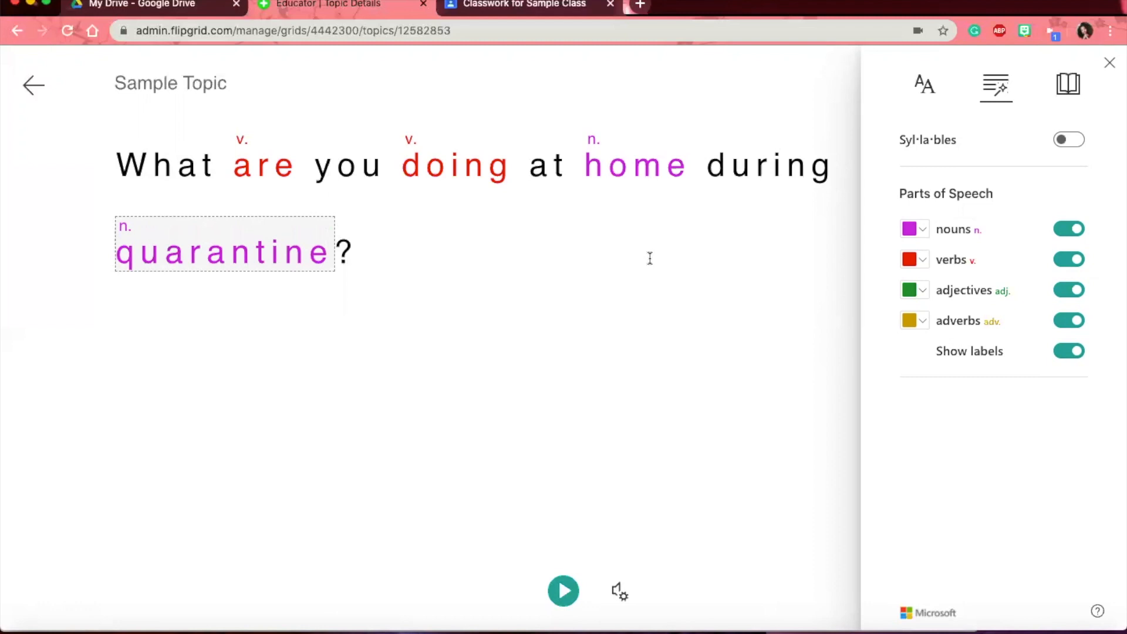
- Turn the parts-of-speech colouring back off and split the prompt's words into syllables
{"action": "left_click", "coordinate": [1063, 230]}
{"action": "left_click", "coordinate": [1064, 260]}
{"action": "left_click", "coordinate": [1068, 289]}
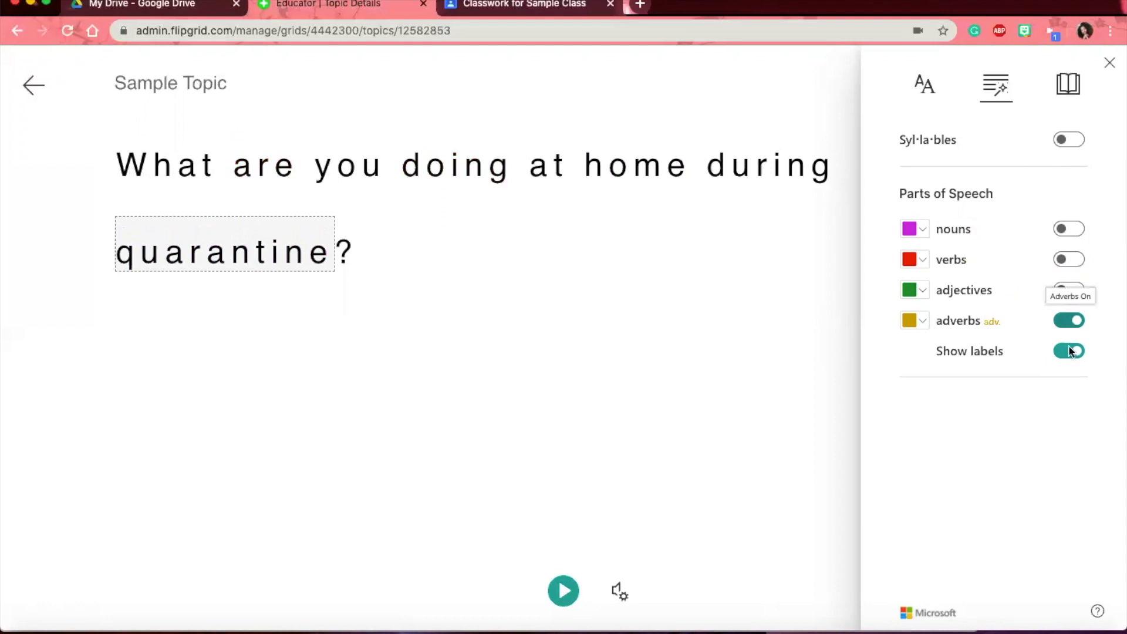
{"action": "left_click", "coordinate": [1067, 320]}
{"action": "left_click", "coordinate": [1068, 139]}
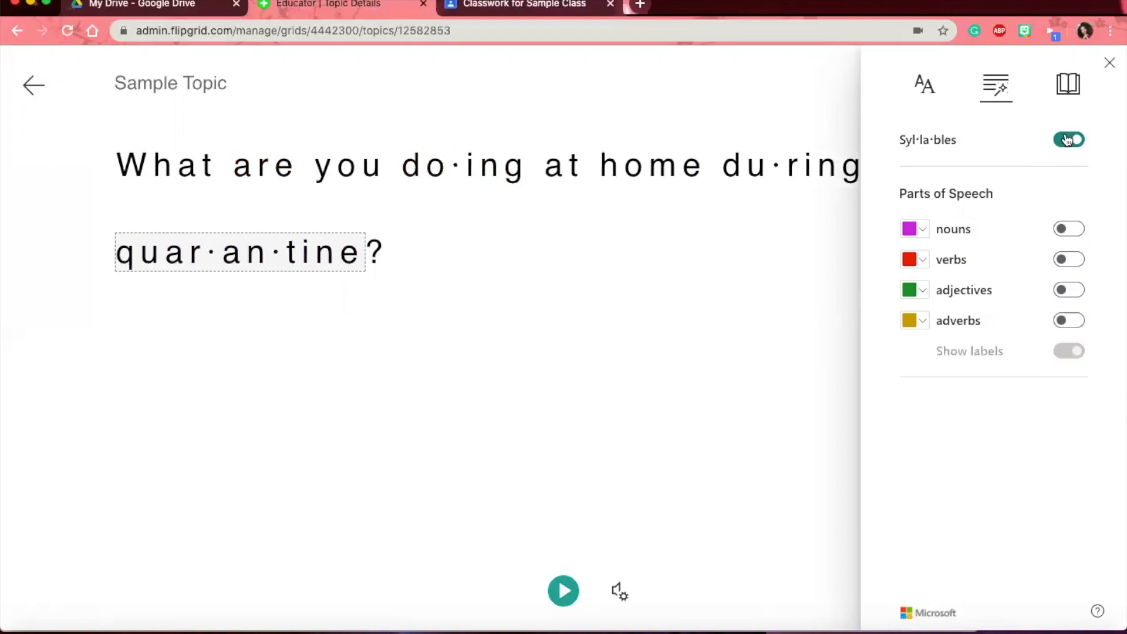
{"action": "left_click", "coordinate": [1067, 84]}
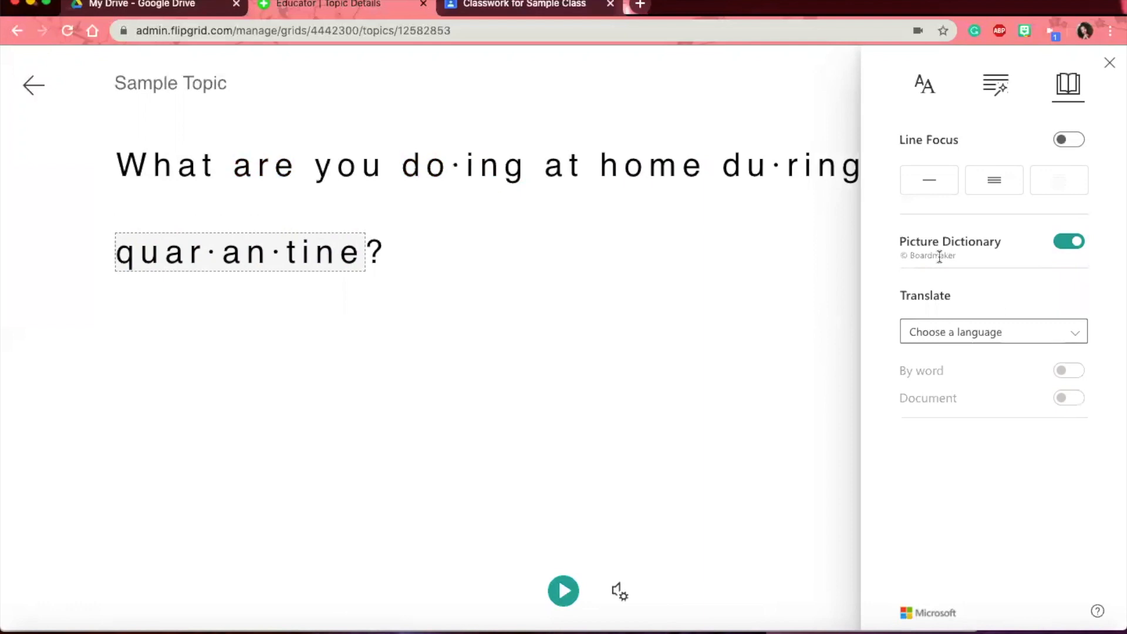
- Set the Immersive Reader translation language to Spanish (Mexico)
{"action": "left_click", "coordinate": [947, 337]}
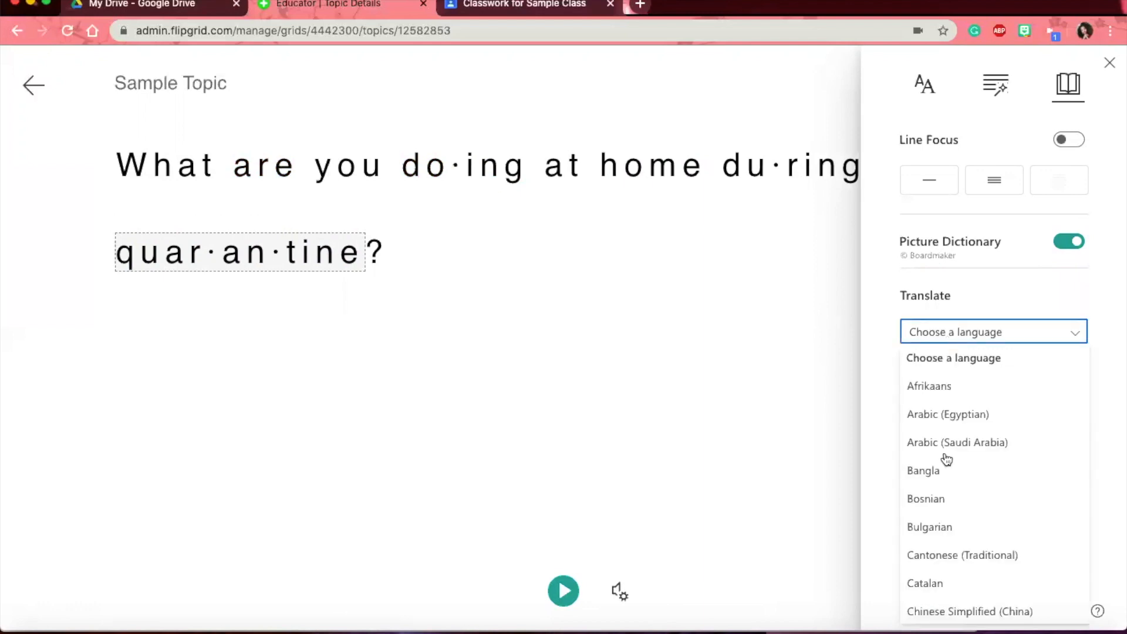
{"action": "scroll", "coordinate": [946, 459], "scroll_direction": "down", "scroll_amount": 3}
{"action": "scroll", "coordinate": [947, 459], "scroll_direction": "down", "scroll_amount": 3}
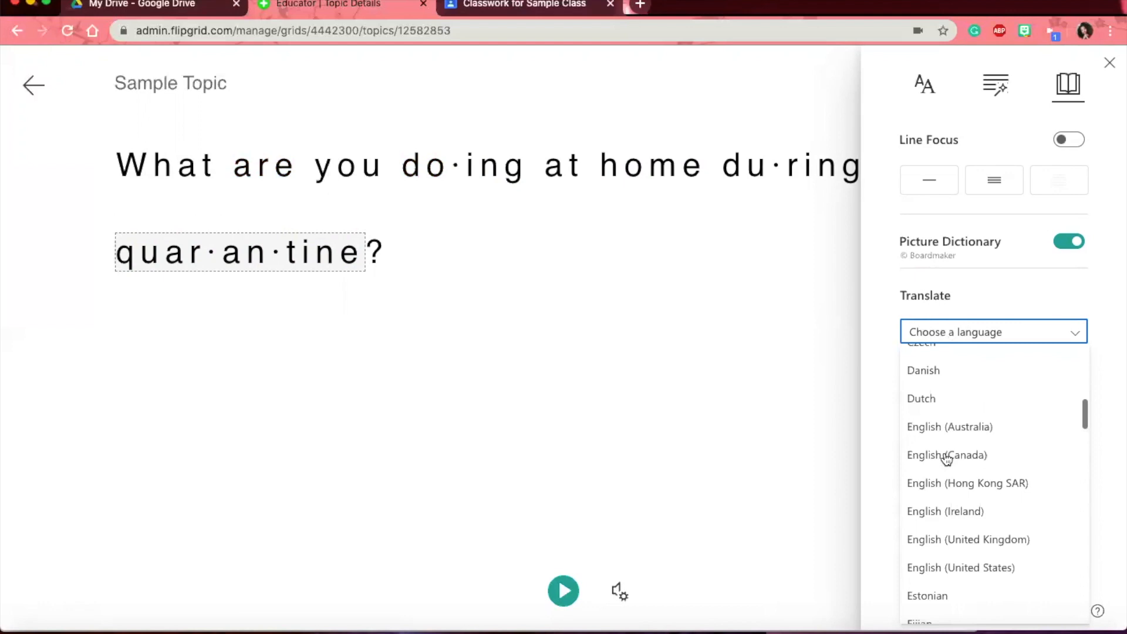
{"action": "scroll", "coordinate": [946, 459], "scroll_direction": "down", "scroll_amount": 2}
{"action": "scroll", "coordinate": [942, 421], "scroll_direction": "down", "scroll_amount": 1}
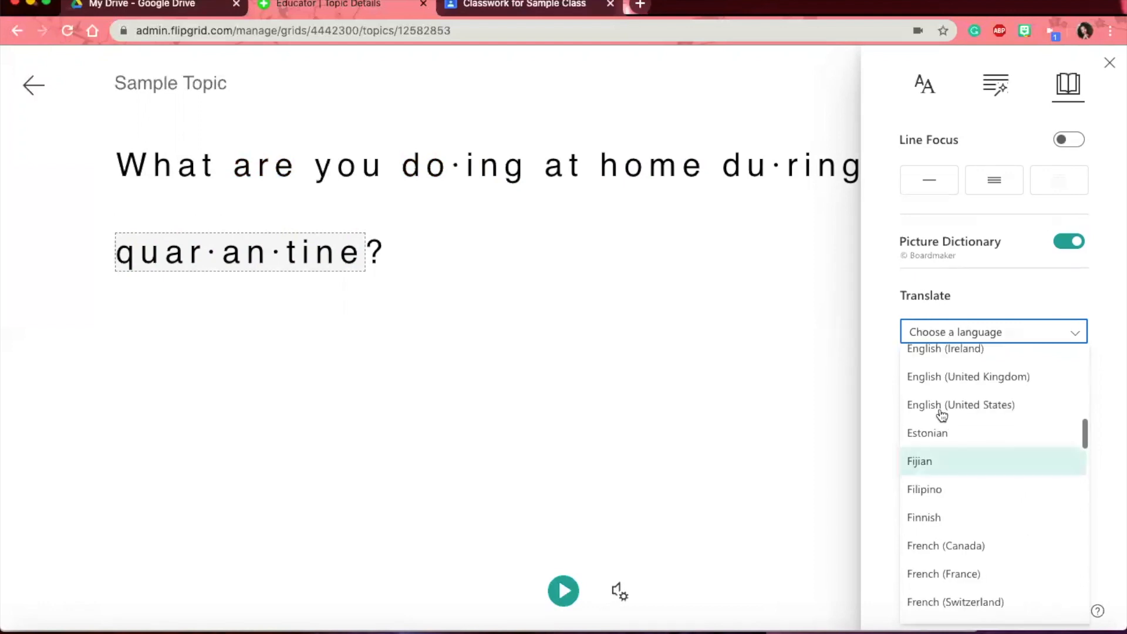
{"action": "scroll", "coordinate": [942, 412], "scroll_direction": "down", "scroll_amount": 5}
{"action": "scroll", "coordinate": [941, 414], "scroll_direction": "down", "scroll_amount": 1}
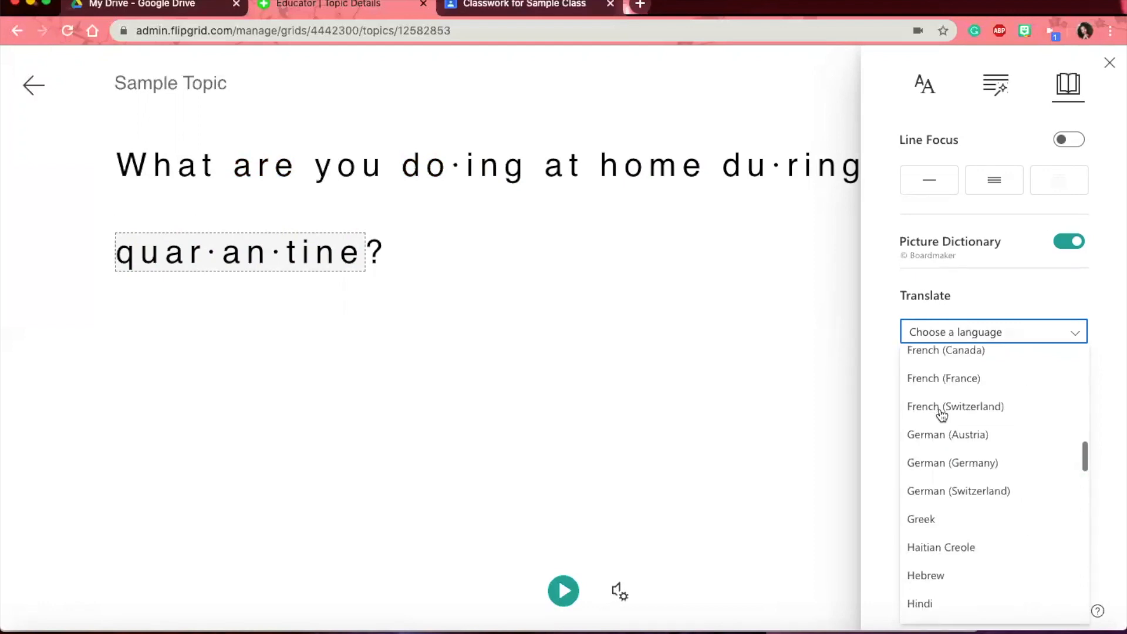
{"action": "scroll", "coordinate": [941, 414], "scroll_direction": "down", "scroll_amount": 5}
{"action": "scroll", "coordinate": [942, 416], "scroll_direction": "down", "scroll_amount": 5}
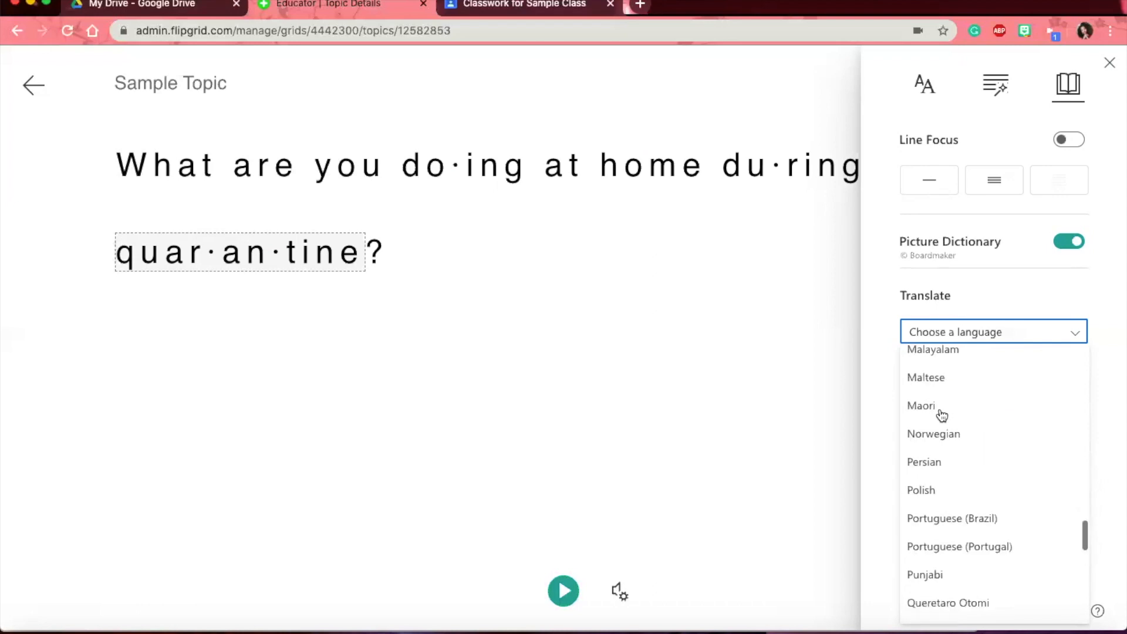
{"action": "scroll", "coordinate": [942, 416], "scroll_direction": "down", "scroll_amount": 5}
{"action": "scroll", "coordinate": [939, 458], "scroll_direction": "down", "scroll_amount": 1}
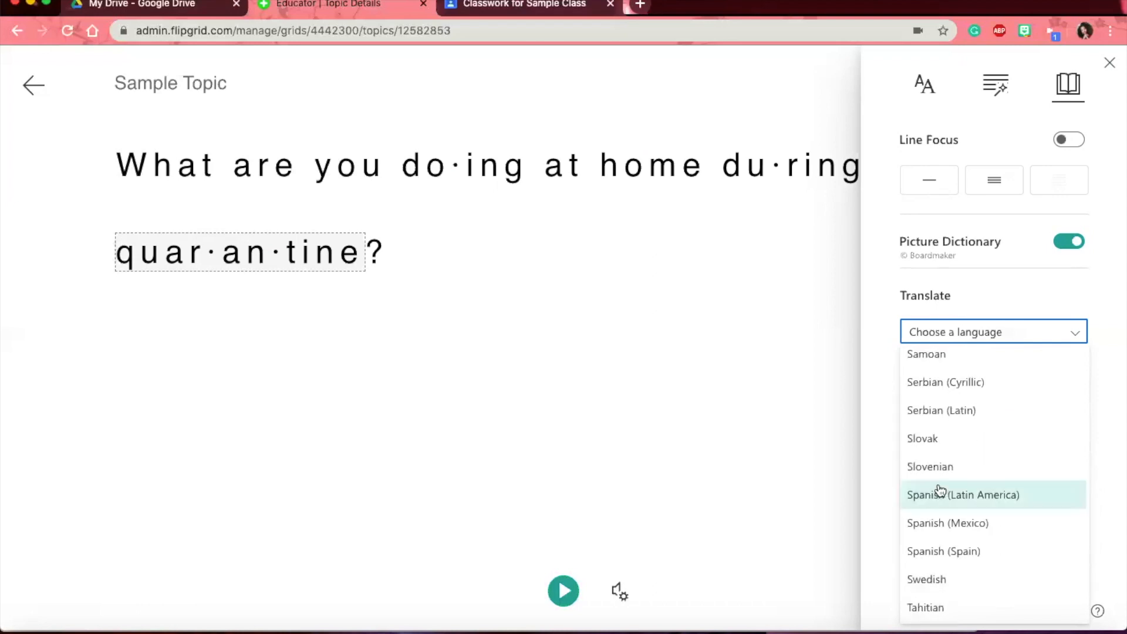
{"action": "left_click", "coordinate": [935, 494]}
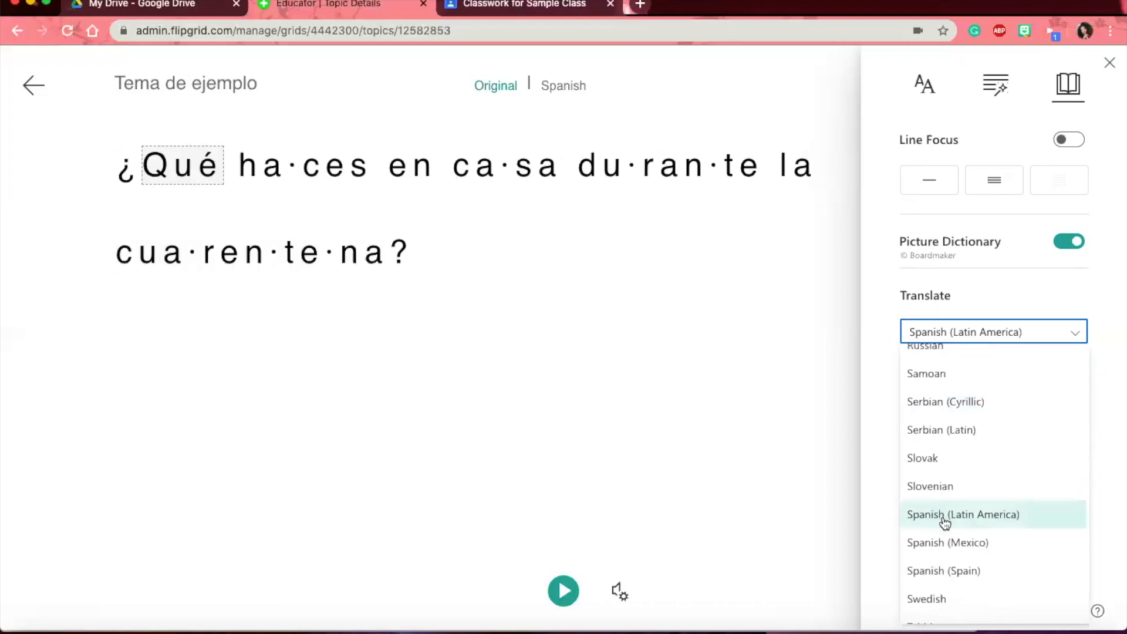
{"action": "left_click", "coordinate": [944, 543]}
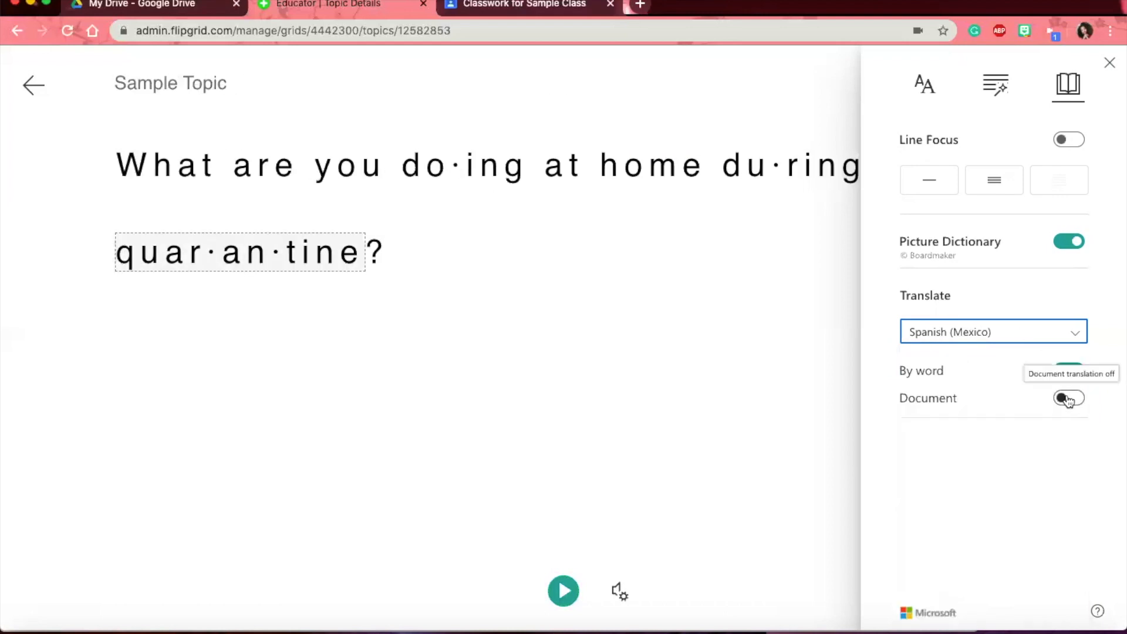
- Preview the whole prompt in Spanish, return it to English with Line Focus, and close the options
{"action": "left_click", "coordinate": [1067, 399]}
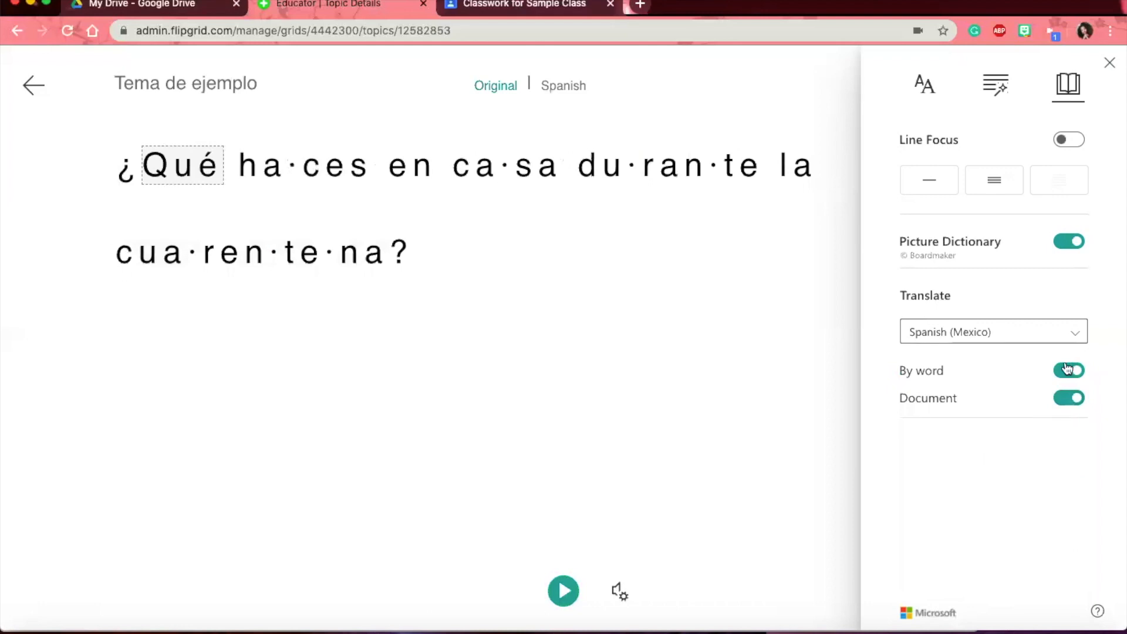
{"action": "left_click", "coordinate": [1069, 139]}
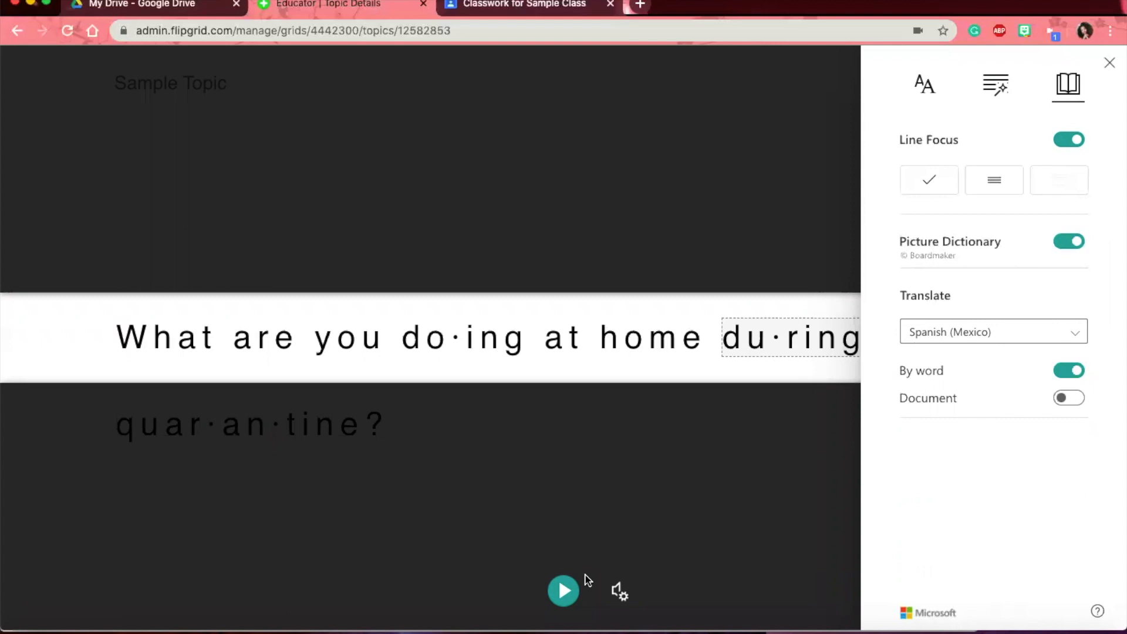
{"action": "left_click", "coordinate": [1110, 64]}
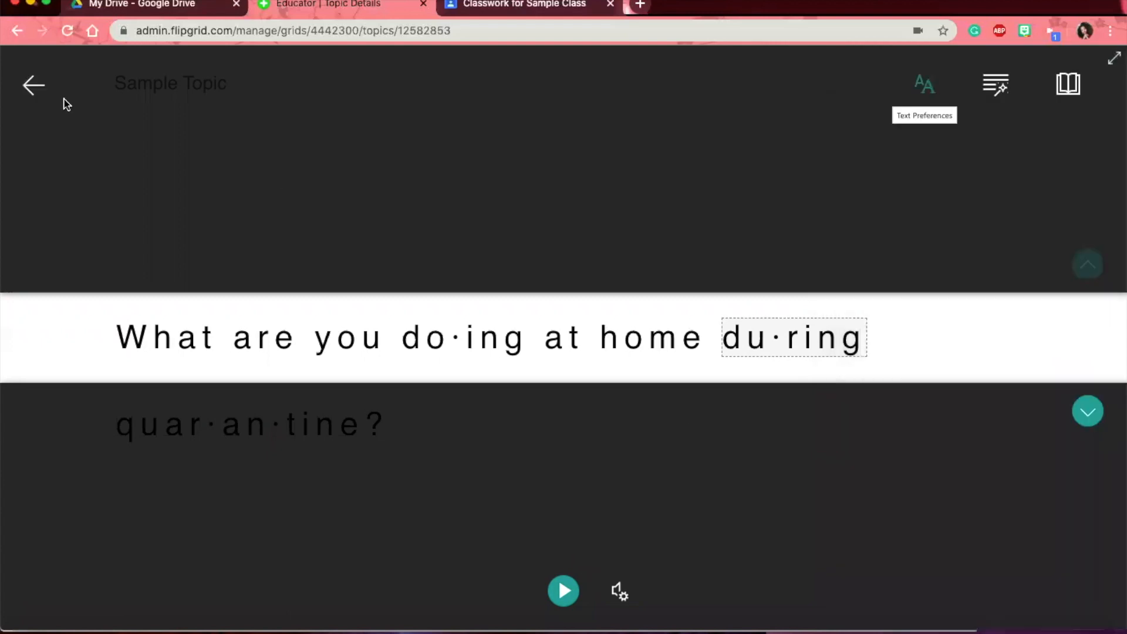
- Exit Immersive Reader to the Sample Topic page and open, then close, its Share options
{"action": "left_click", "coordinate": [33, 87]}
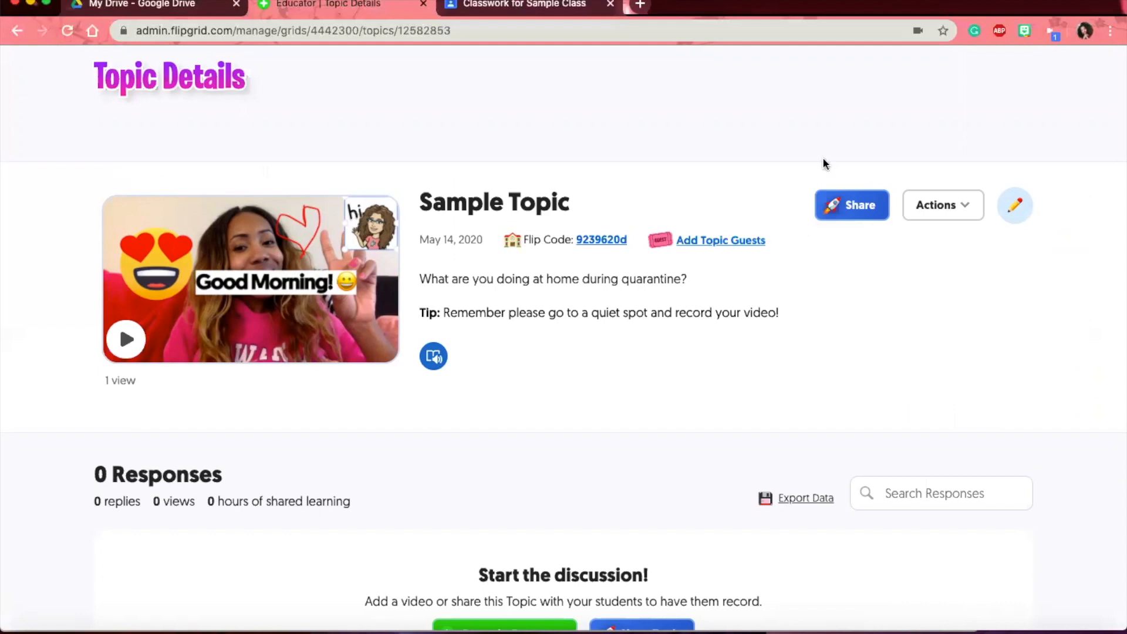
{"action": "scroll", "coordinate": [824, 161], "scroll_direction": "down", "scroll_amount": 2}
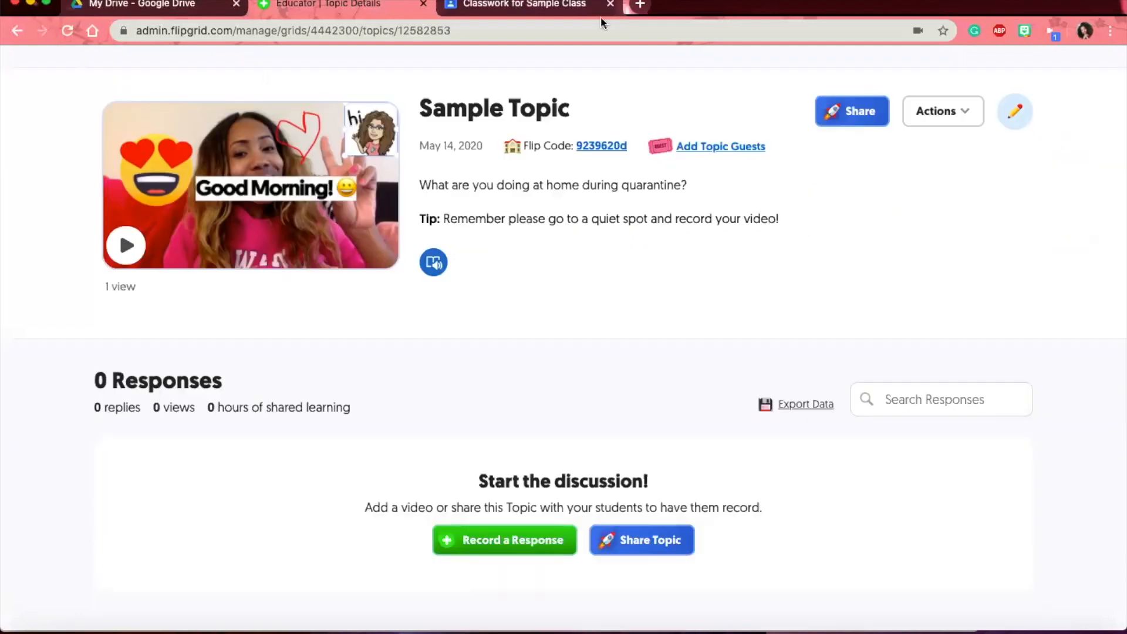
{"action": "left_click", "coordinate": [834, 116]}
{"action": "left_click", "coordinate": [776, 136]}
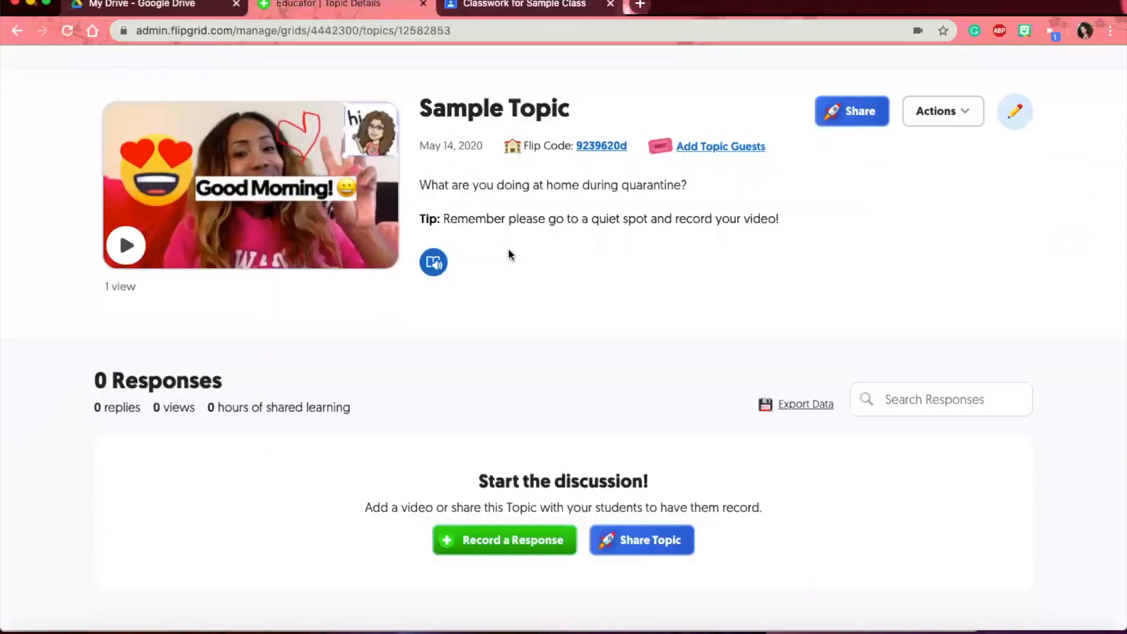
{"action": "left_click", "coordinate": [851, 111]}
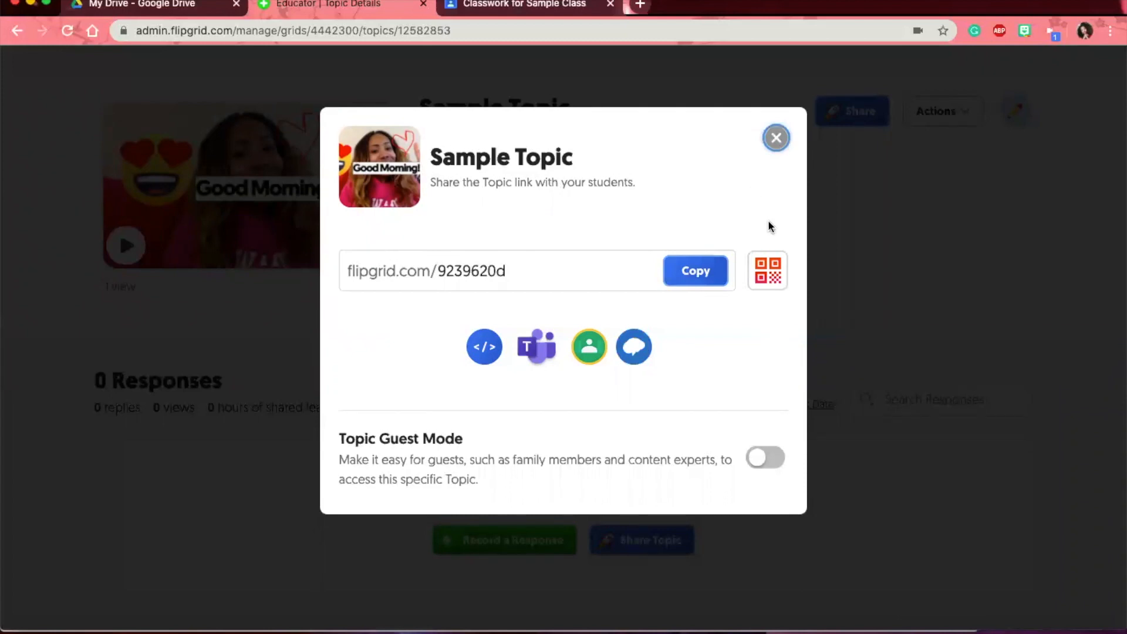
{"action": "left_click", "coordinate": [350, 451]}
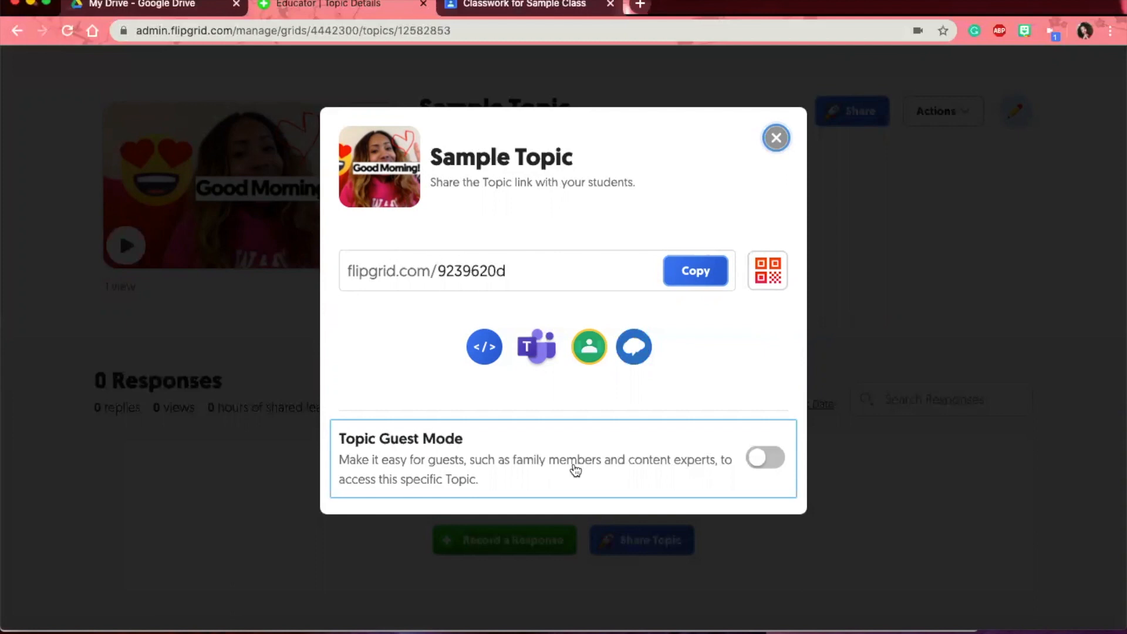
{"action": "left_click", "coordinate": [768, 459]}
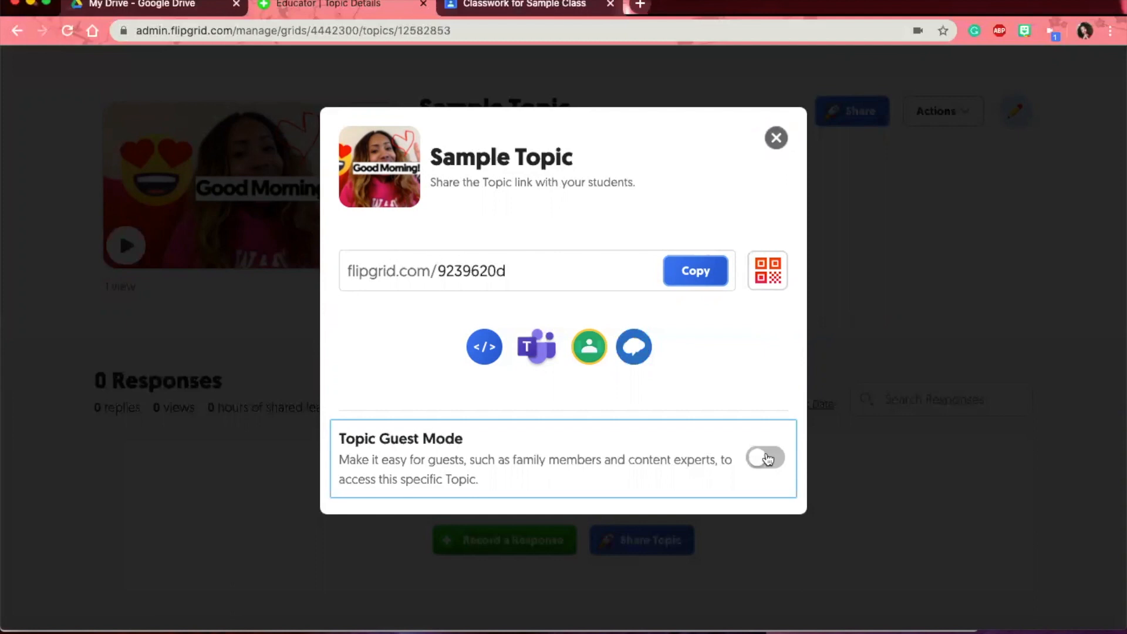
{"action": "left_click", "coordinate": [768, 459]}
{"action": "scroll", "coordinate": [596, 481], "scroll_direction": "down", "scroll_amount": 1}
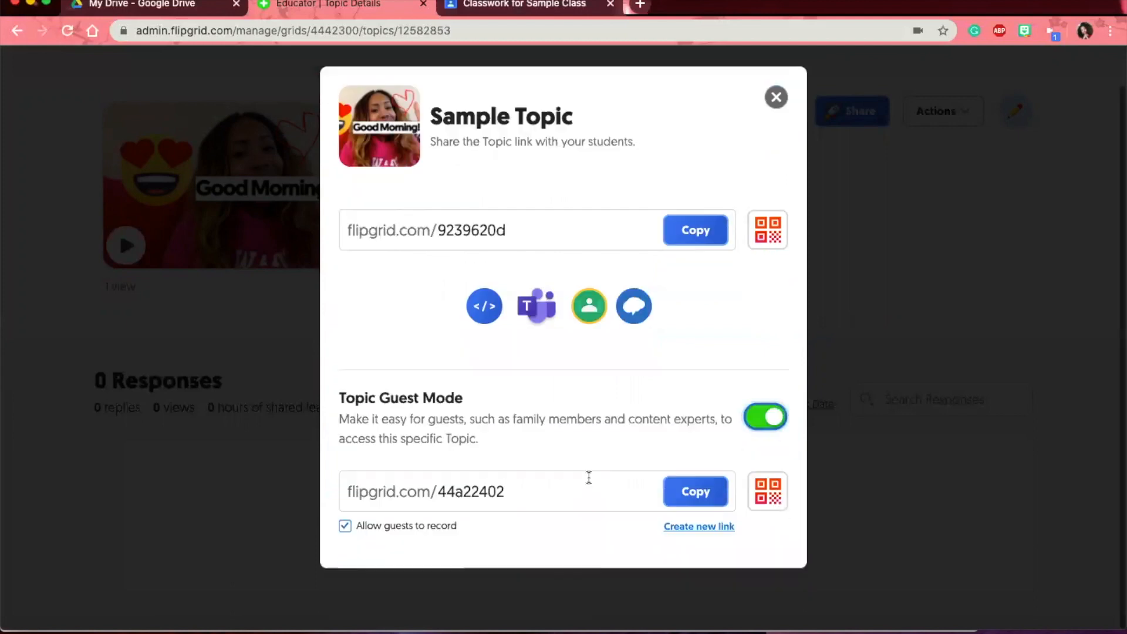
{"action": "double_click", "coordinate": [465, 482]}
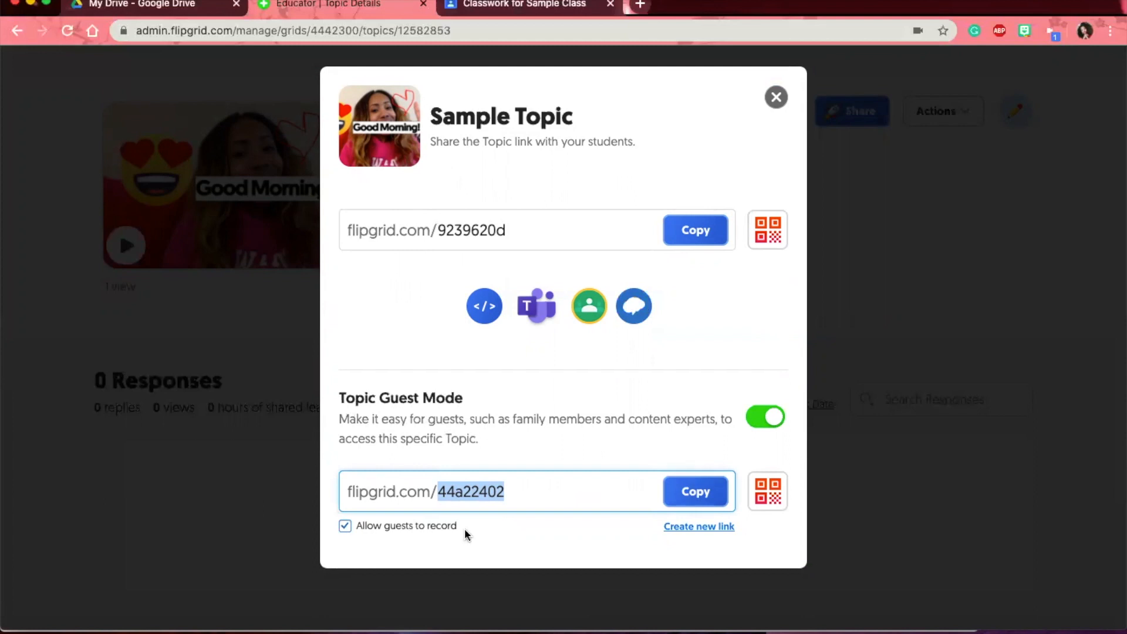
{"action": "left_click", "coordinate": [775, 97]}
{"action": "scroll", "coordinate": [774, 166], "scroll_direction": "up", "scroll_amount": 1}
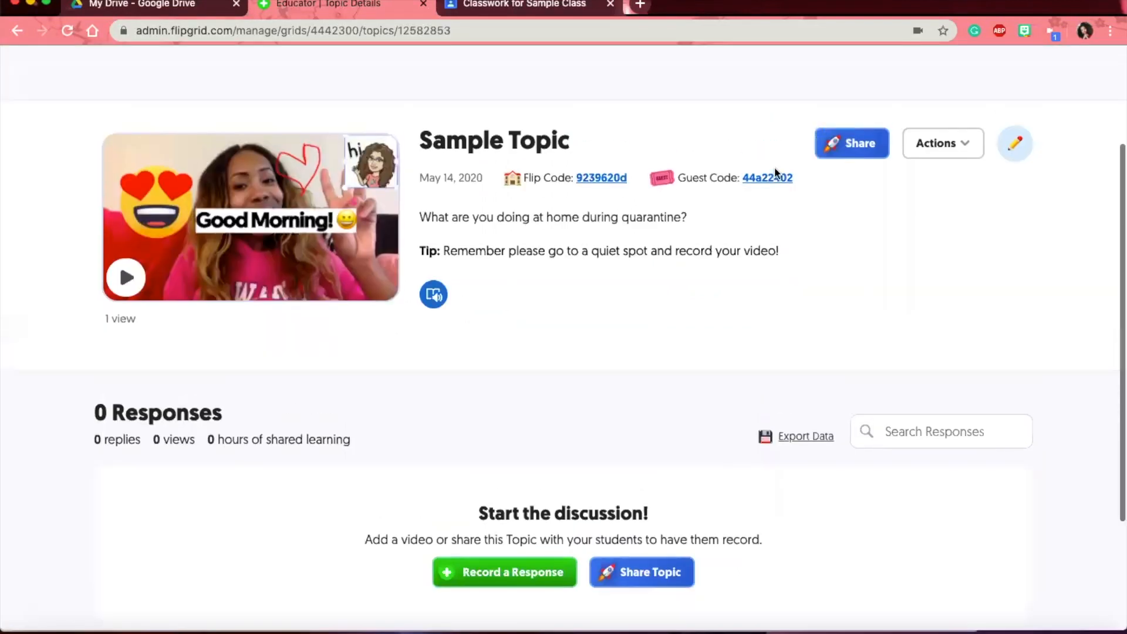
- Scroll to the top of the Sample Topic page and open its Actions dropdown
{"action": "scroll", "coordinate": [775, 172], "scroll_direction": "up", "scroll_amount": 1}
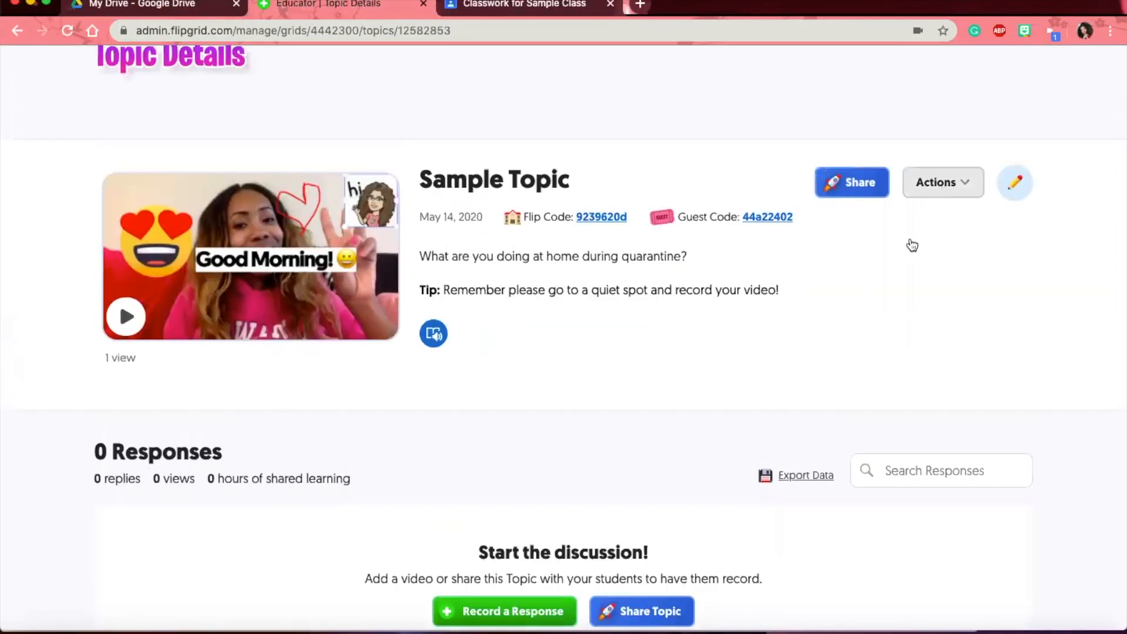
{"action": "left_click", "coordinate": [936, 183]}
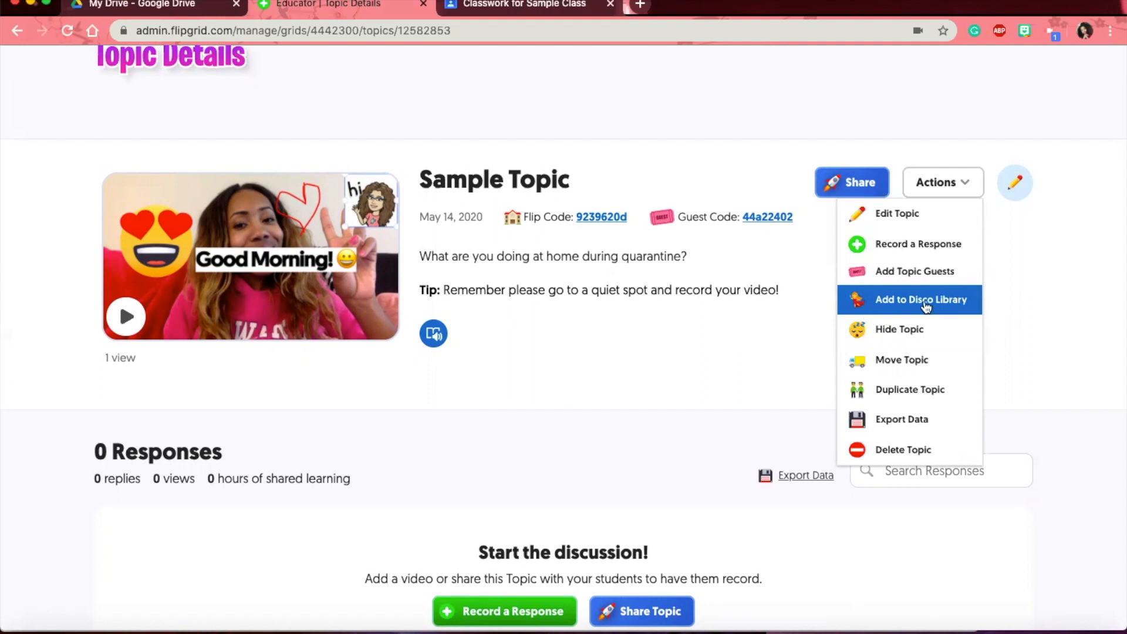
- Dismiss the Actions menu and open Disco Library in a new tab beside the topic tab
{"action": "left_click", "coordinate": [763, 355]}
{"action": "scroll", "coordinate": [677, 148], "scroll_direction": "up", "scroll_amount": 3}
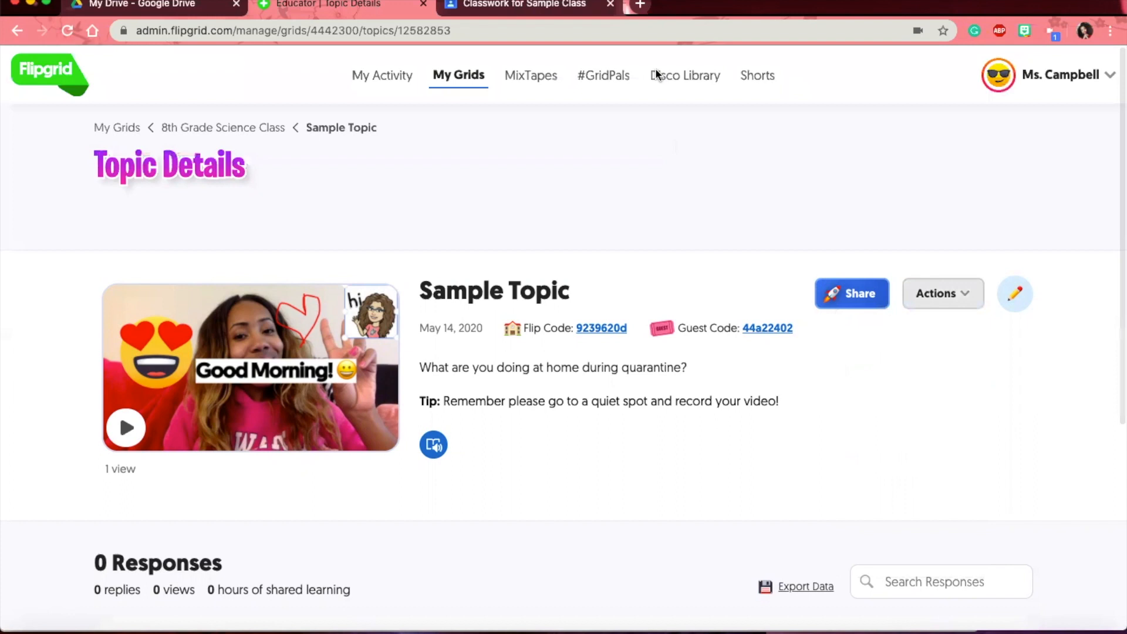
{"action": "right_click", "coordinate": [678, 74]}
{"action": "left_click", "coordinate": [704, 77]}
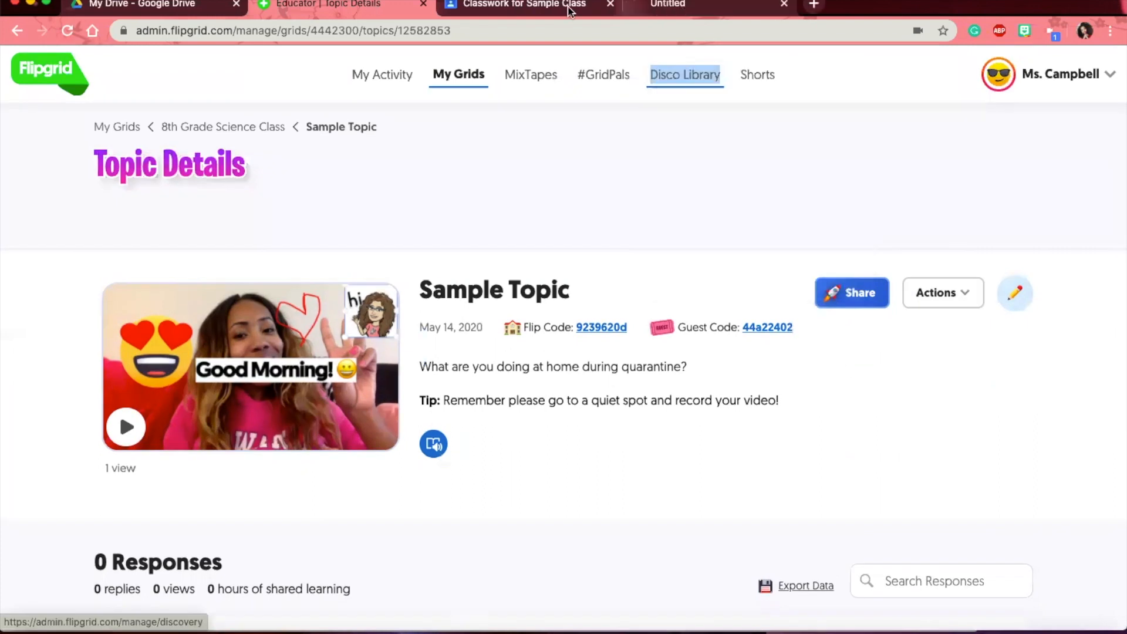
{"action": "left_click", "coordinate": [681, 7]}
{"action": "left_click_drag", "start_coordinate": [519, 12], "coordinate": [518, 17]}
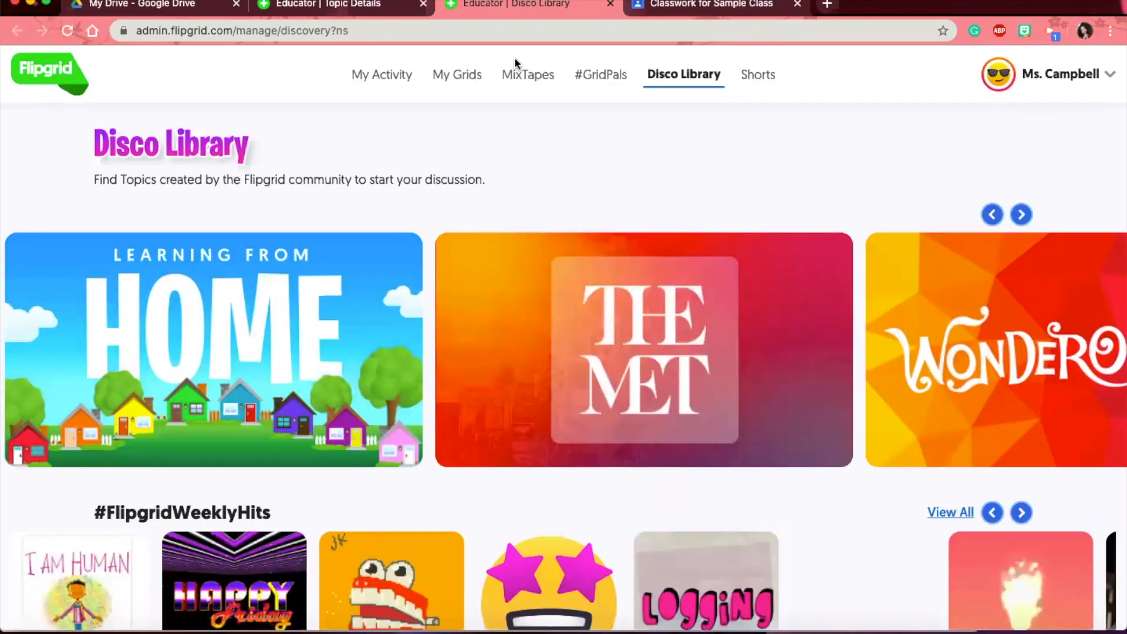
- Pick Tongue Twister Challenge from #FlipgridWeeklyHits and add it to the 8th Grade Science Class grid
{"action": "scroll", "coordinate": [511, 246], "scroll_direction": "down", "scroll_amount": 3}
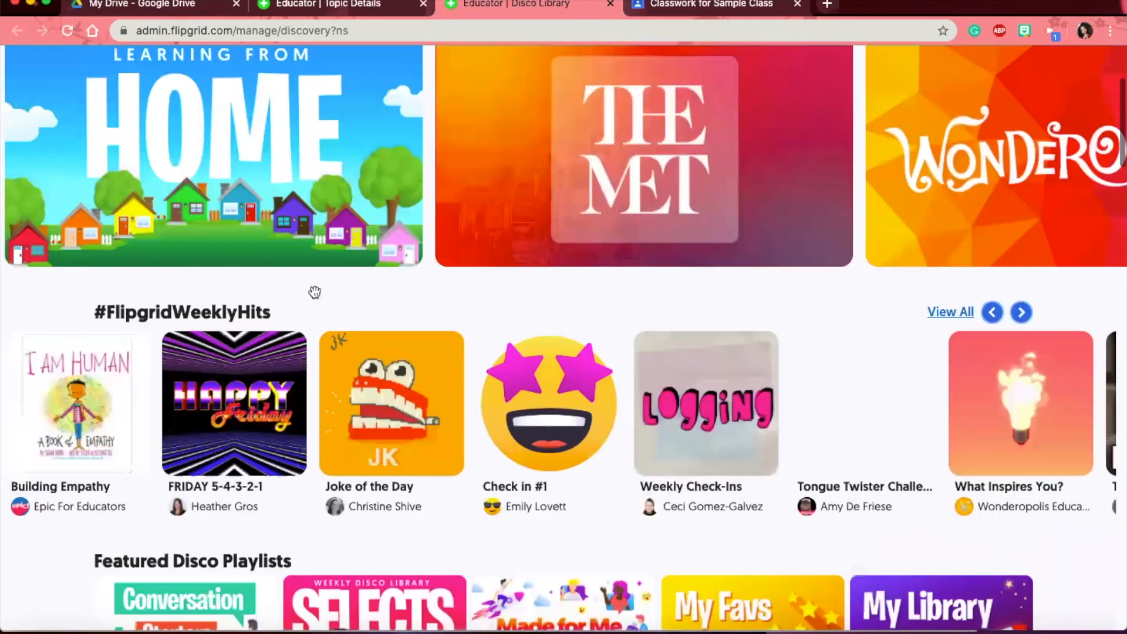
{"action": "scroll", "coordinate": [314, 292], "scroll_direction": "down", "scroll_amount": 2}
{"action": "scroll", "coordinate": [314, 292], "scroll_direction": "down", "scroll_amount": 3}
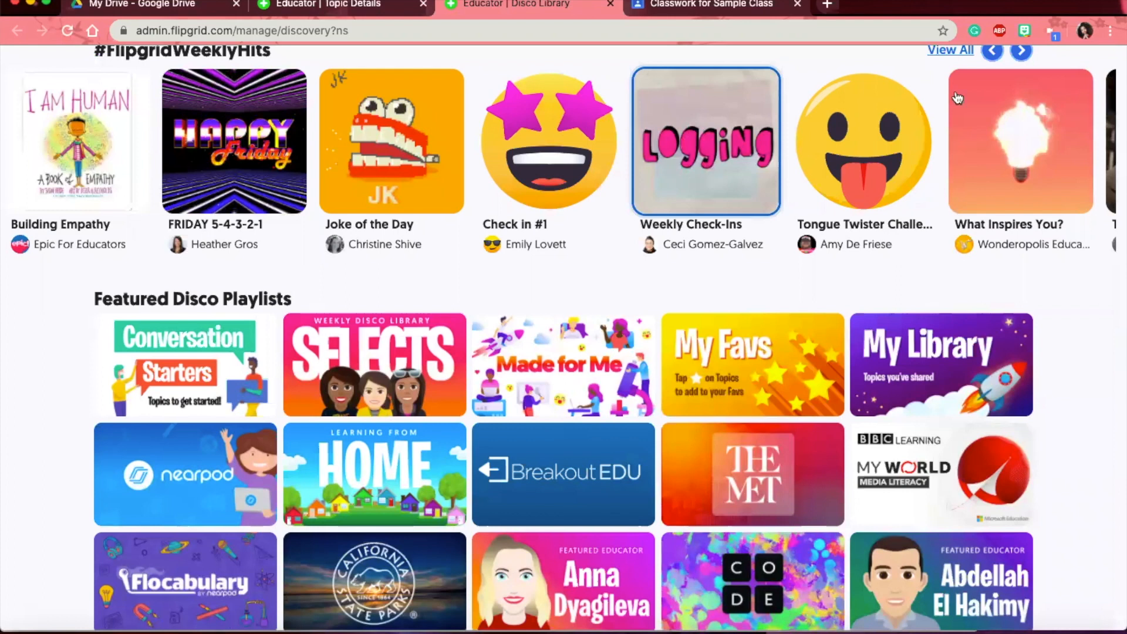
{"action": "left_click", "coordinate": [890, 120]}
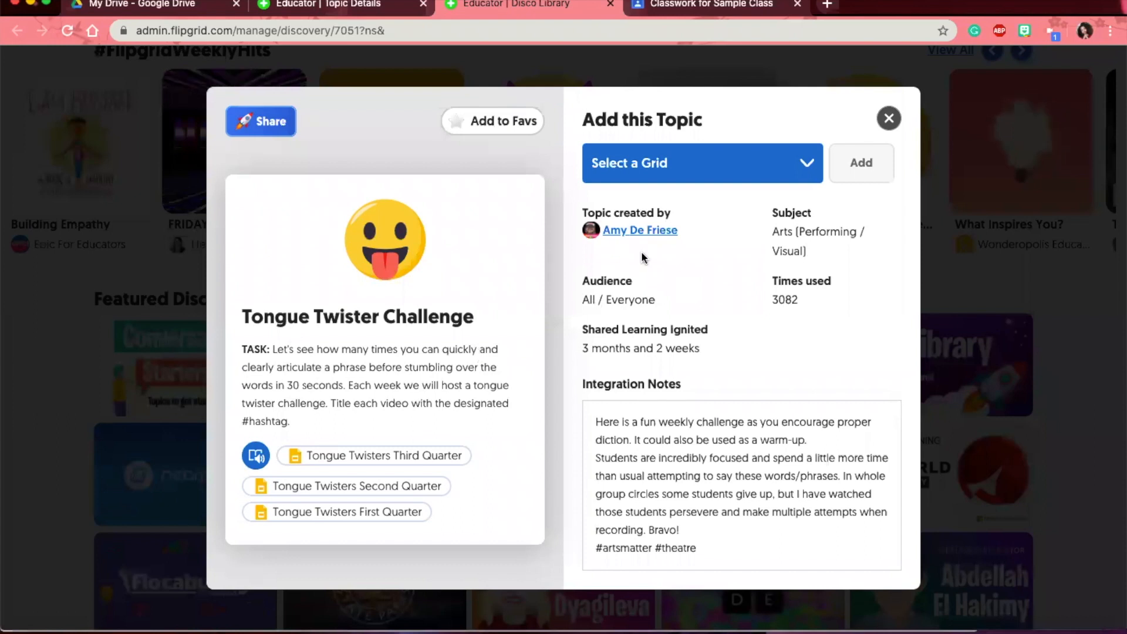
{"action": "left_click", "coordinate": [649, 168]}
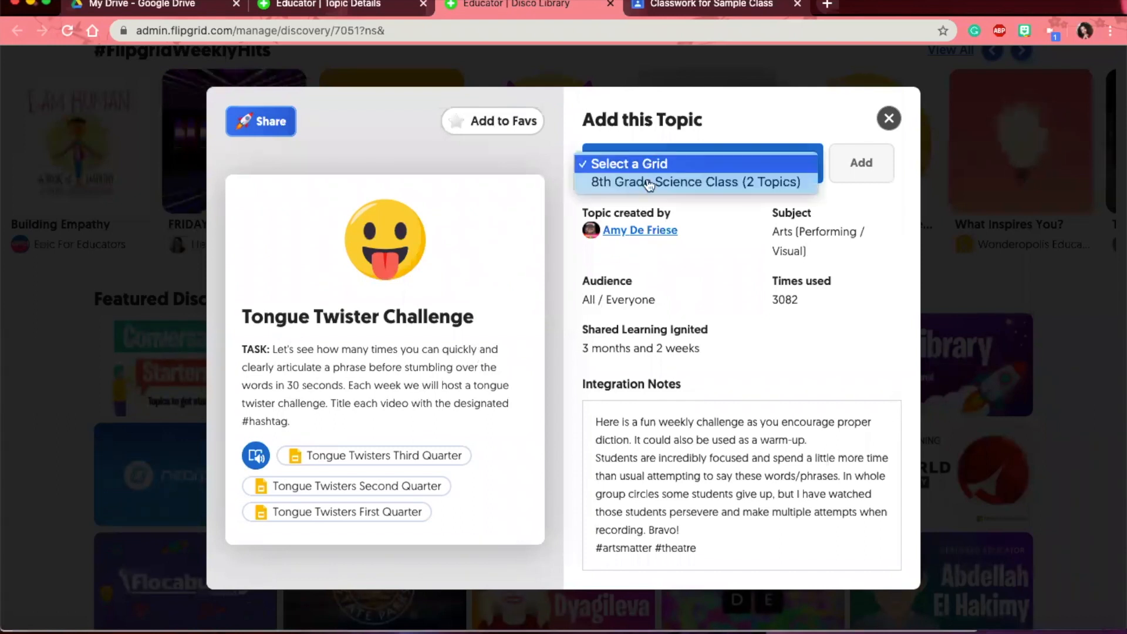
{"action": "left_click", "coordinate": [649, 182]}
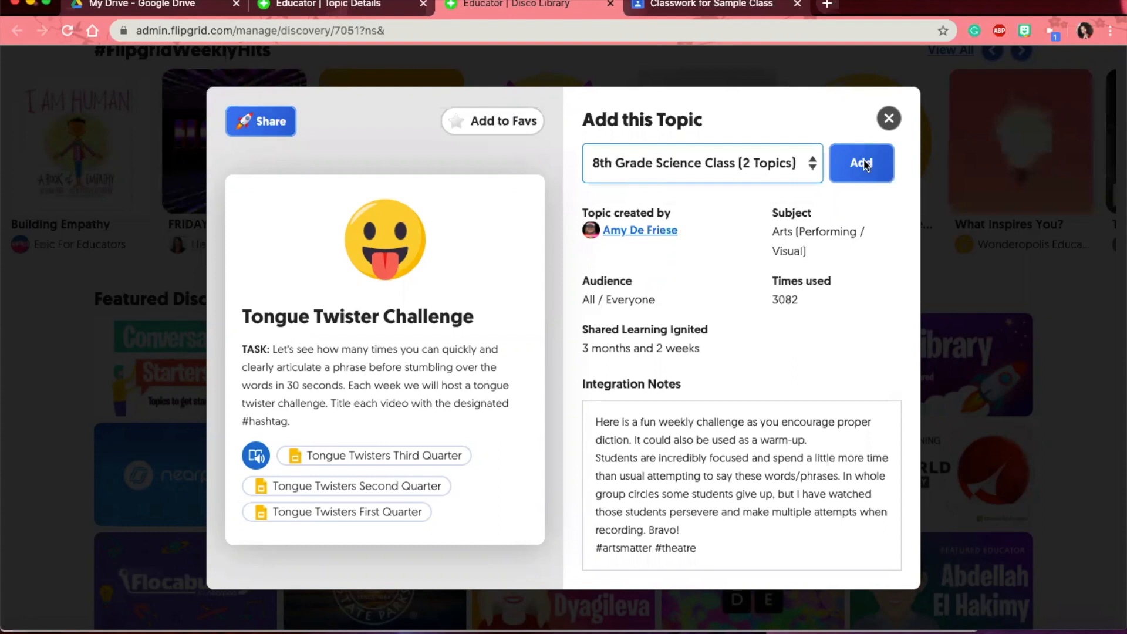
{"action": "left_click", "coordinate": [862, 164]}
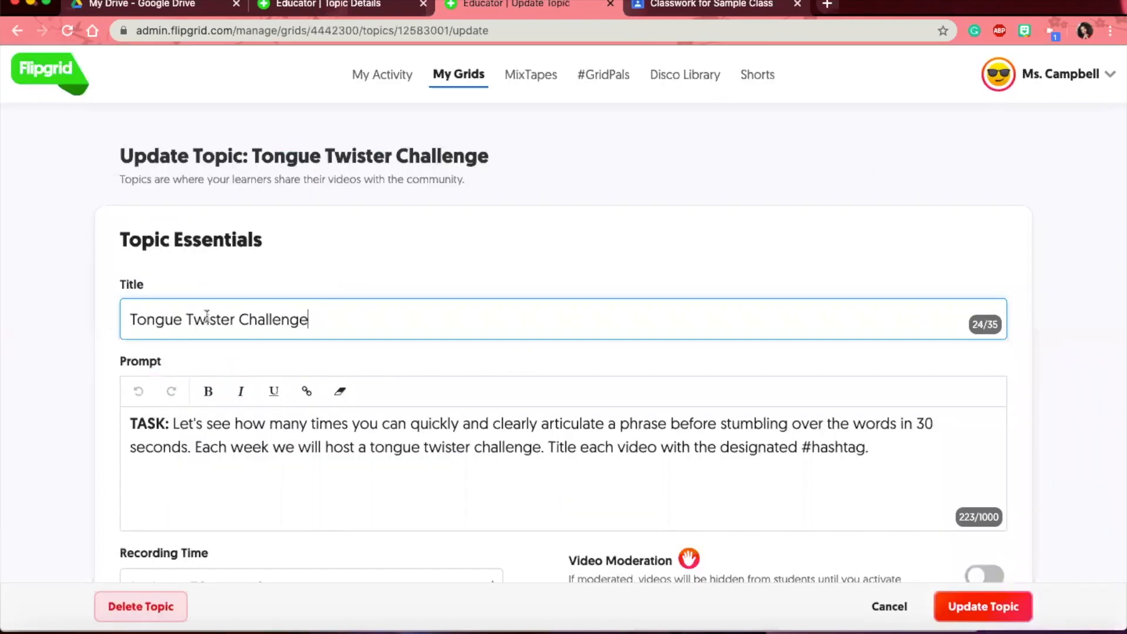
- Save the Tongue Twister Challenge topic with its status left unchanged
{"action": "left_click", "coordinate": [134, 318]}
{"action": "scroll", "coordinate": [261, 317], "scroll_direction": "down", "scroll_amount": 1}
{"action": "scroll", "coordinate": [243, 311], "scroll_direction": "down", "scroll_amount": 3}
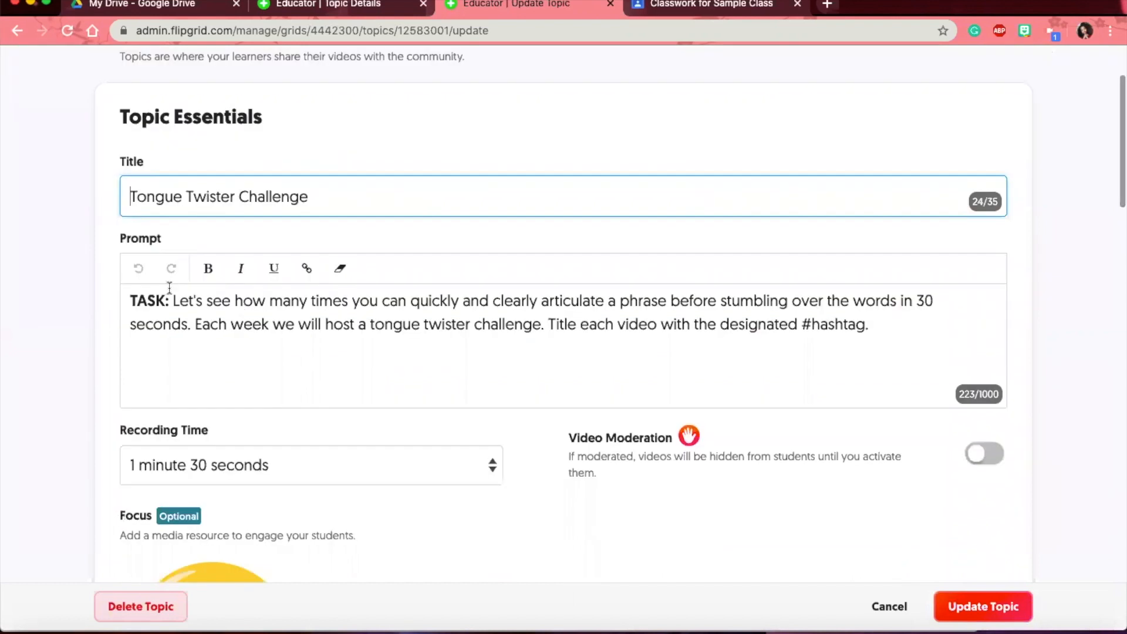
{"action": "scroll", "coordinate": [169, 288], "scroll_direction": "down", "scroll_amount": 10}
{"action": "scroll", "coordinate": [250, 335], "scroll_direction": "up", "scroll_amount": 1}
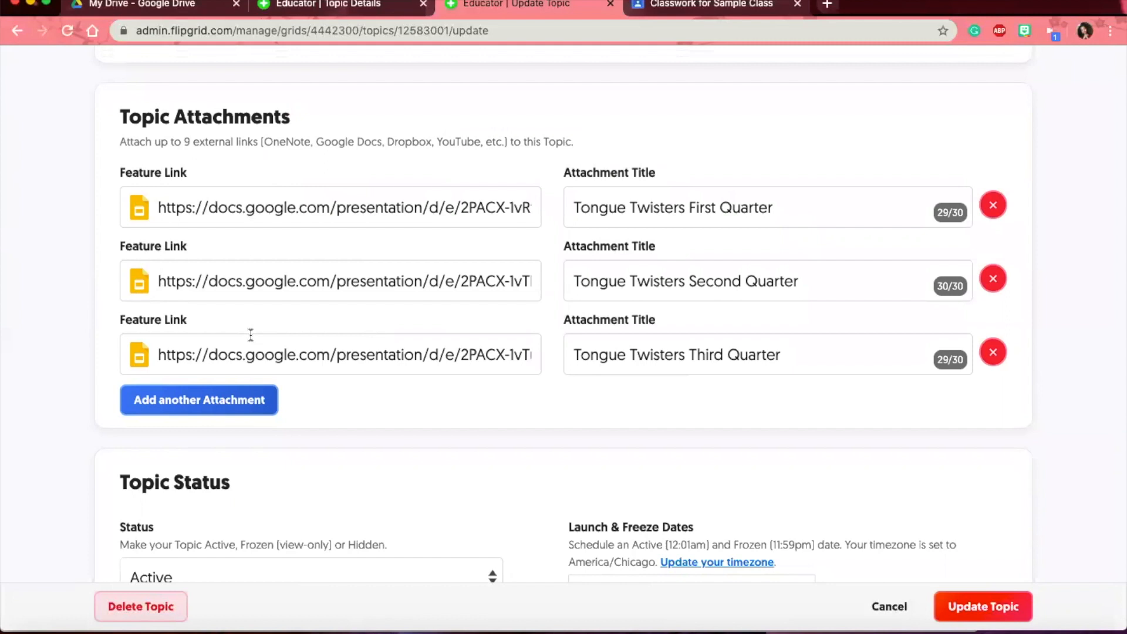
{"action": "scroll", "coordinate": [250, 335], "scroll_direction": "down", "scroll_amount": 4}
{"action": "left_click", "coordinate": [241, 383]}
{"action": "left_click", "coordinate": [599, 399]}
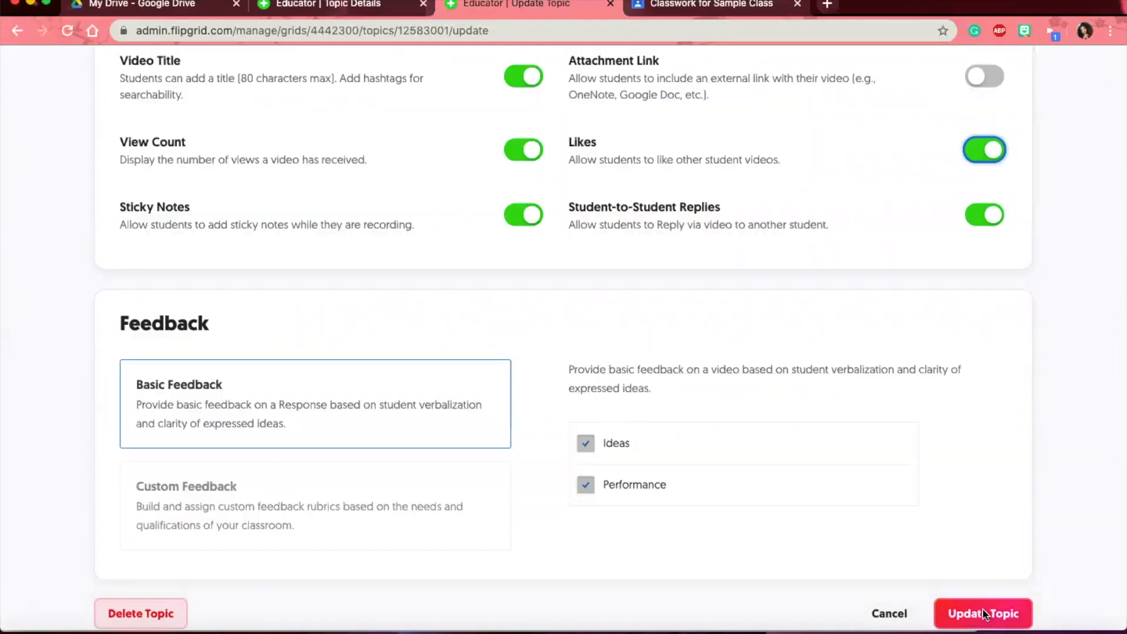
{"action": "left_click", "coordinate": [984, 614]}
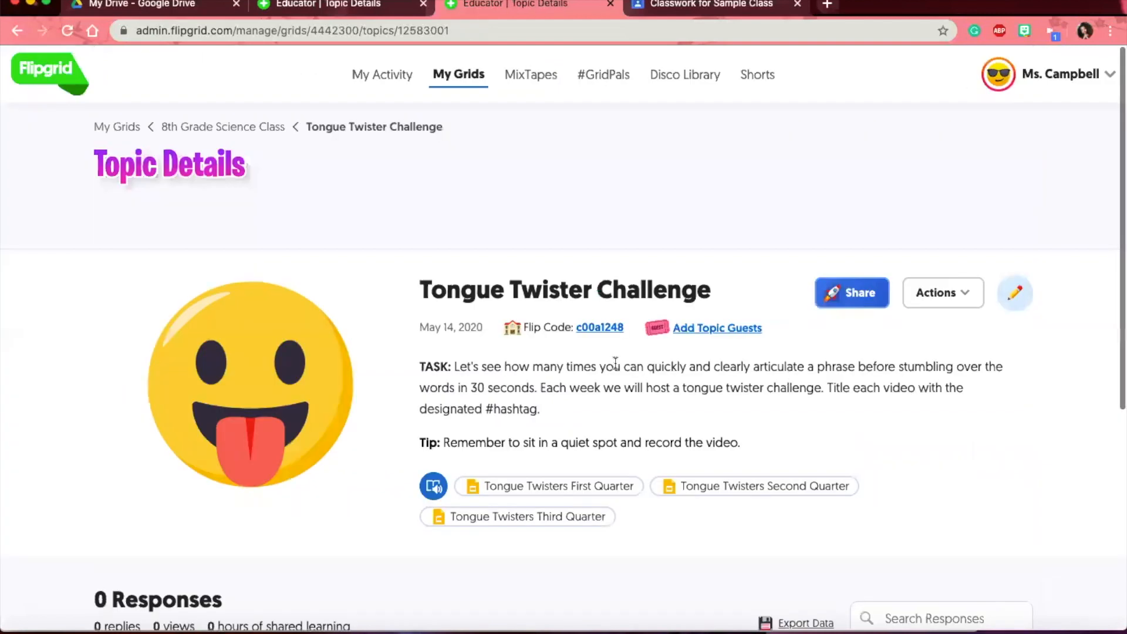
- Return to the 8th Grade Science Class grid page via the breadcrumb
{"action": "scroll", "coordinate": [615, 362], "scroll_direction": "down", "scroll_amount": 5}
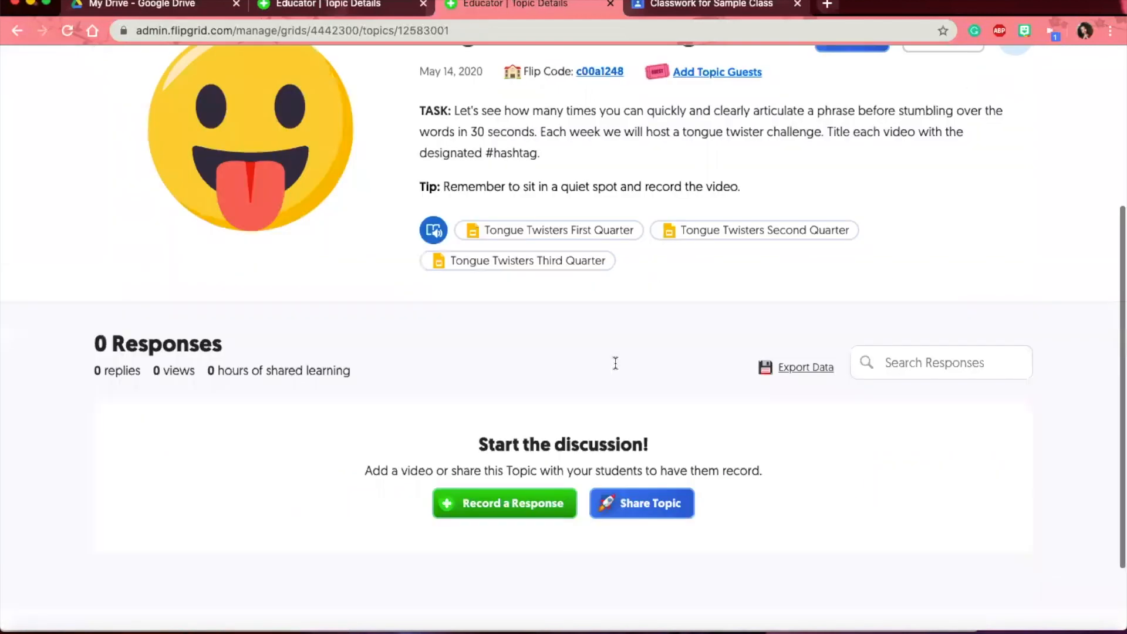
{"action": "scroll", "coordinate": [615, 362], "scroll_direction": "up", "scroll_amount": 4}
{"action": "scroll", "coordinate": [605, 340], "scroll_direction": "up", "scroll_amount": 2}
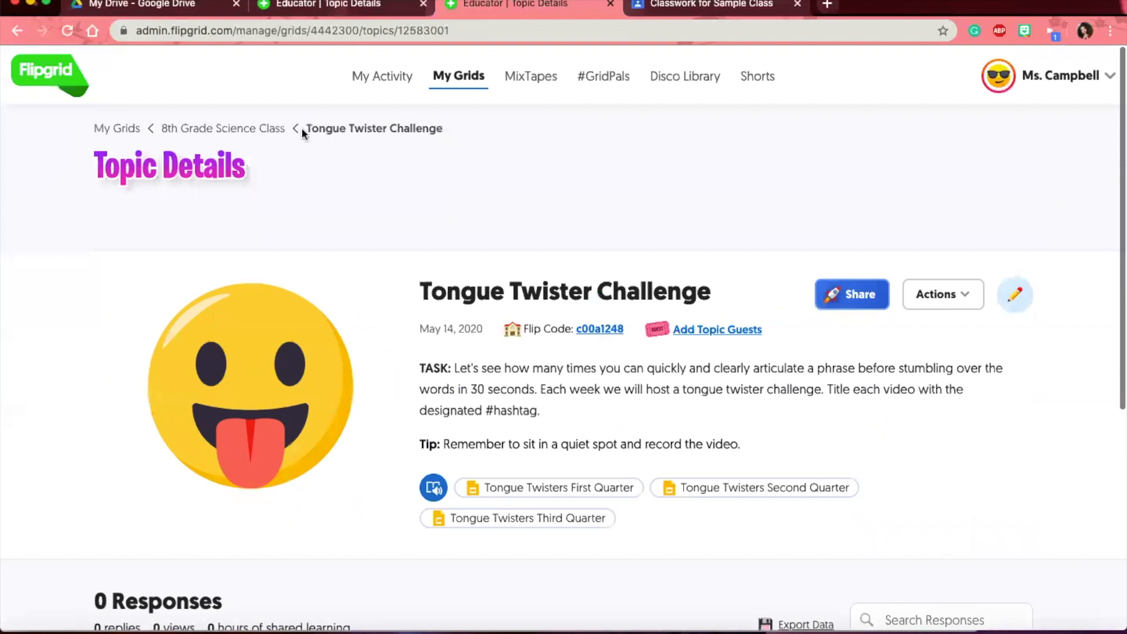
{"action": "left_click", "coordinate": [258, 126]}
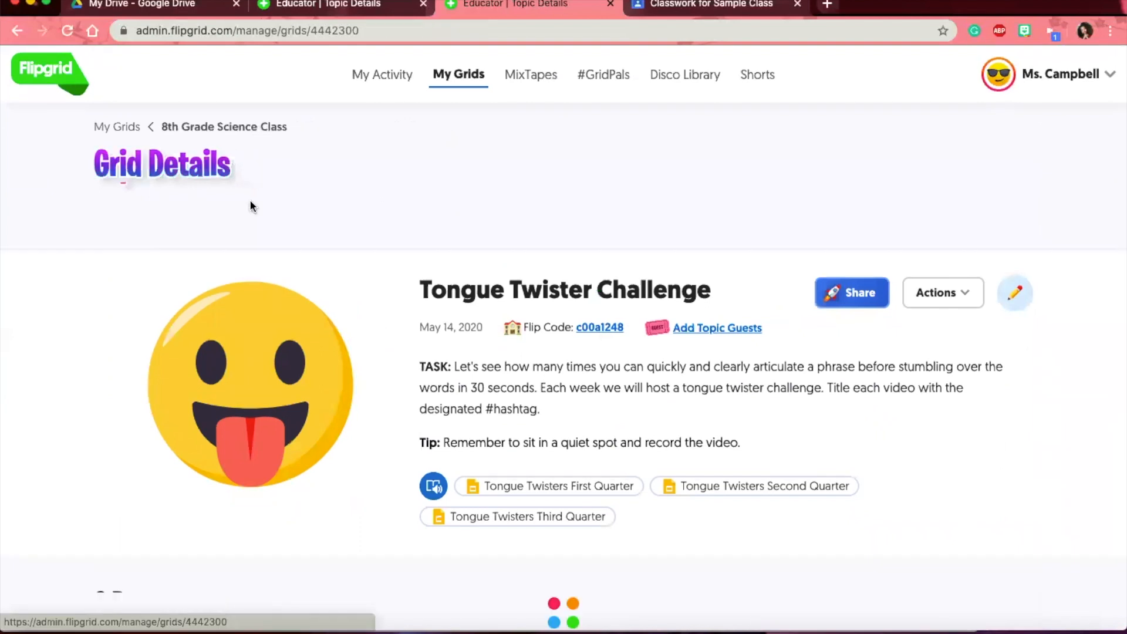
- Open Sample Topic's Update Topic form from the 8th Grade Science Class topic list
{"action": "scroll", "coordinate": [271, 336], "scroll_direction": "down", "scroll_amount": 2}
{"action": "scroll", "coordinate": [272, 336], "scroll_direction": "down", "scroll_amount": 2}
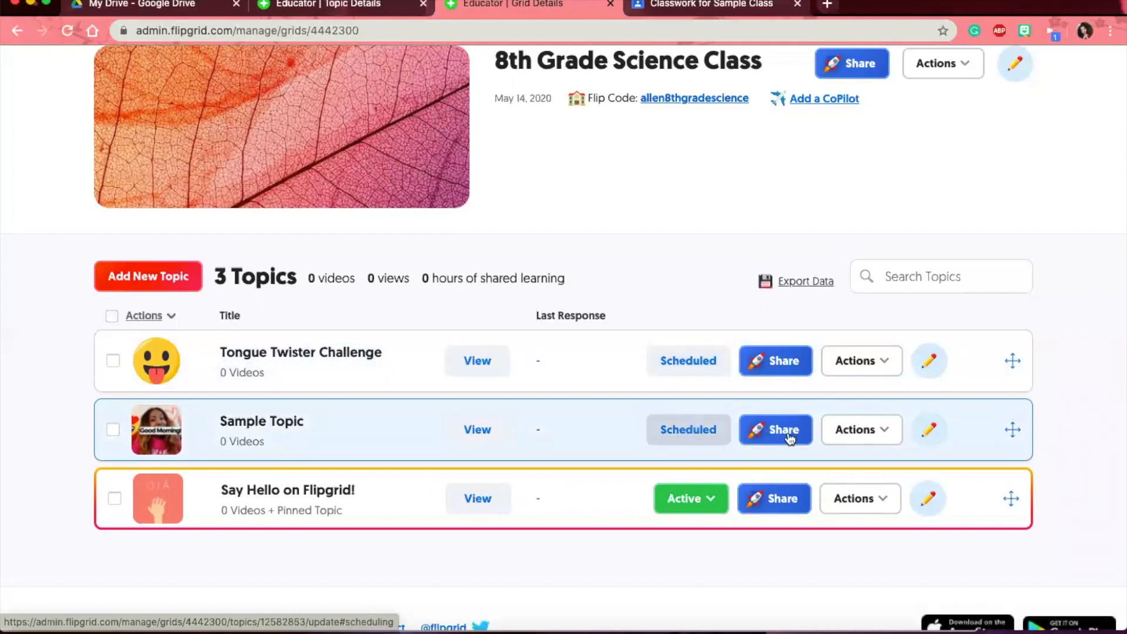
{"action": "left_click", "coordinate": [933, 432]}
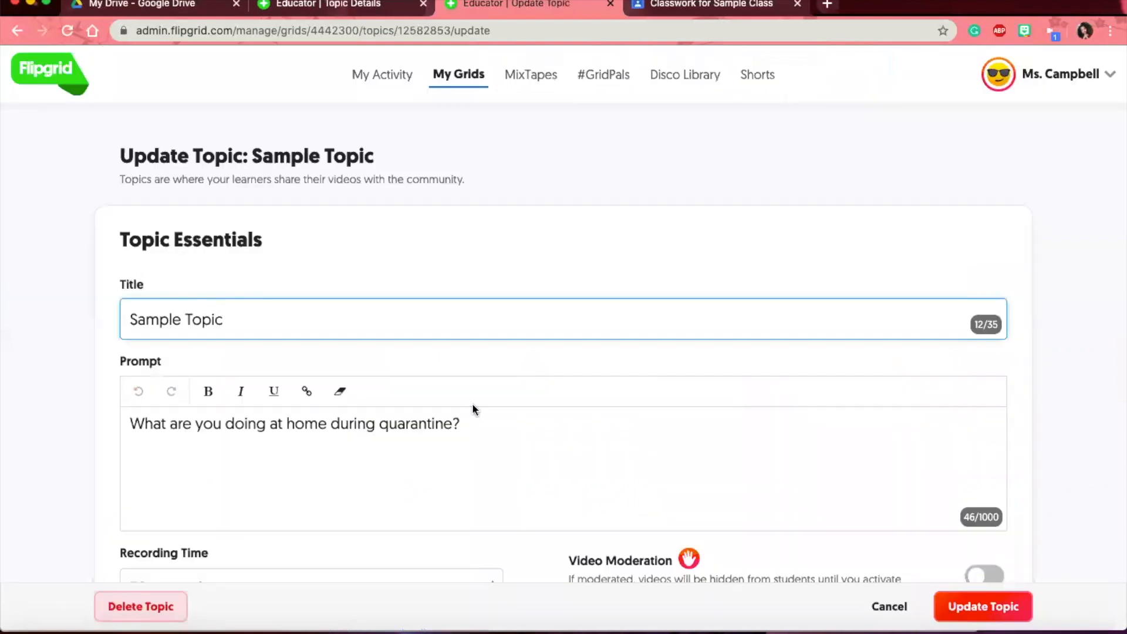
- Change the Sample Topic's status to Hidden
{"action": "scroll", "coordinate": [472, 402], "scroll_direction": "down", "scroll_amount": 5}
{"action": "scroll", "coordinate": [470, 407], "scroll_direction": "down", "scroll_amount": 6}
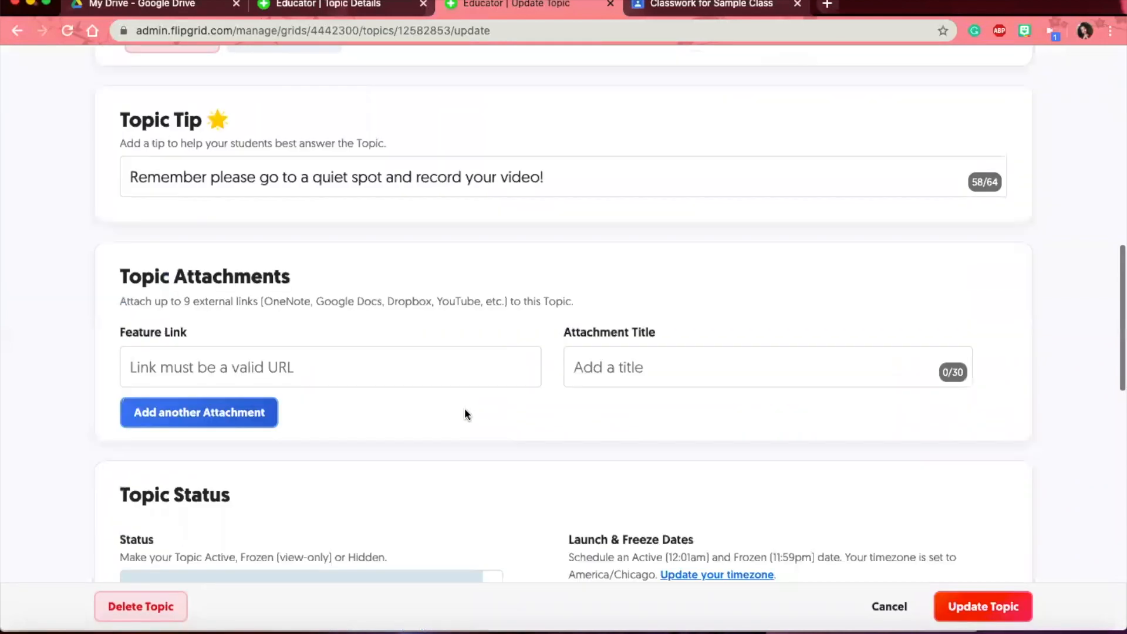
{"action": "scroll", "coordinate": [297, 446], "scroll_direction": "down", "scroll_amount": 4}
{"action": "scroll", "coordinate": [287, 370], "scroll_direction": "down", "scroll_amount": 1}
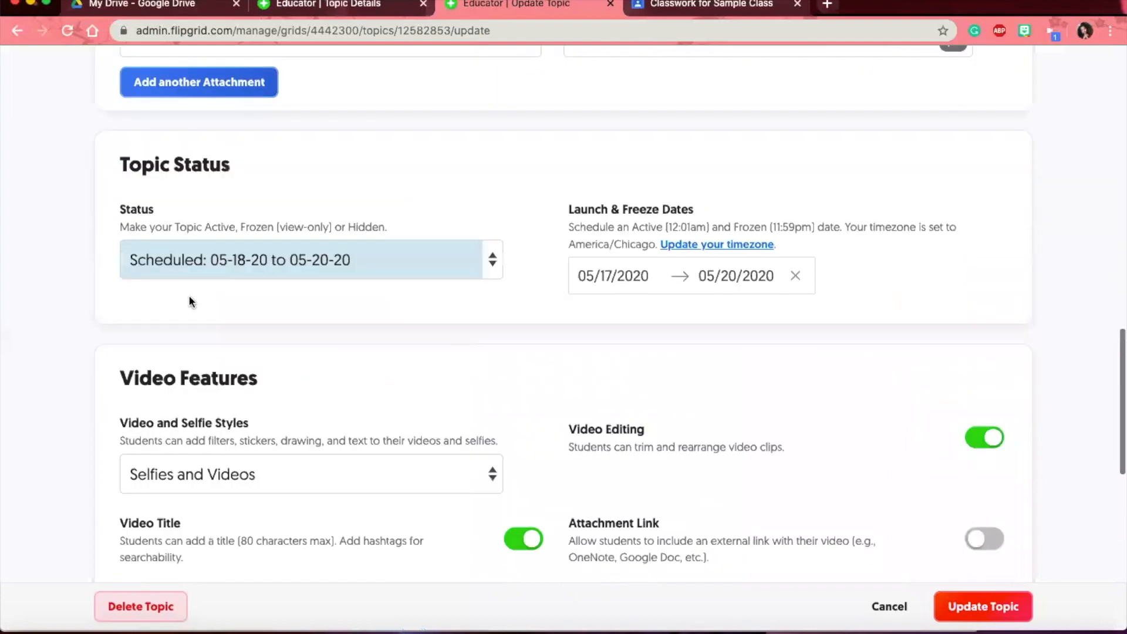
{"action": "left_click", "coordinate": [269, 259]}
{"action": "left_click", "coordinate": [729, 373]}
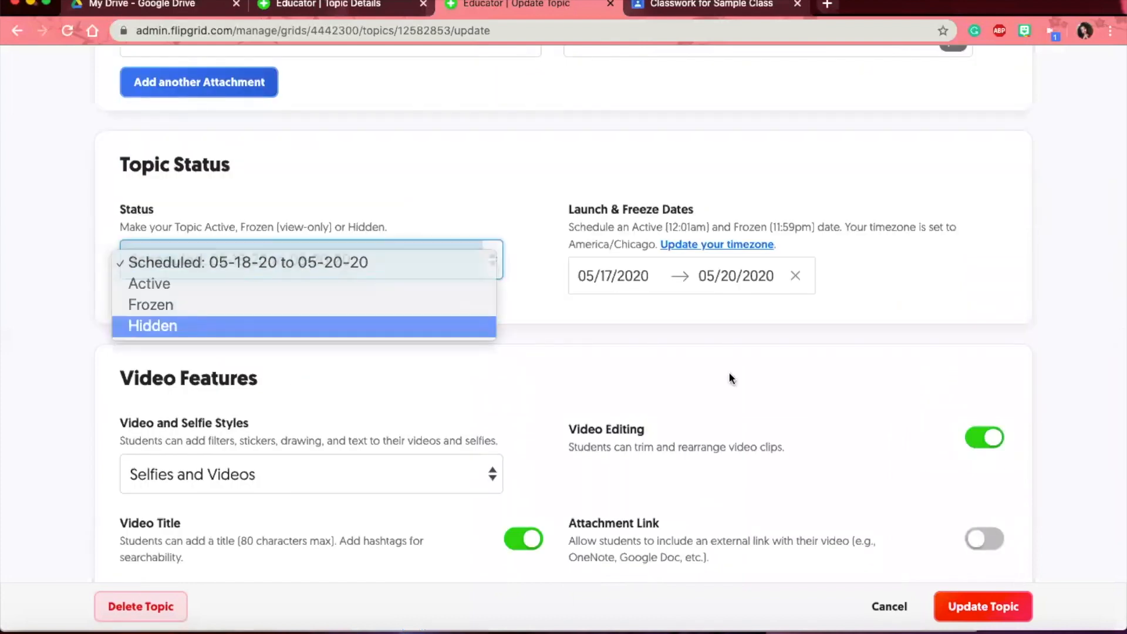
- Save the hidden Sample Topic and open its Flip Code link to check it
{"action": "left_click", "coordinate": [966, 605]}
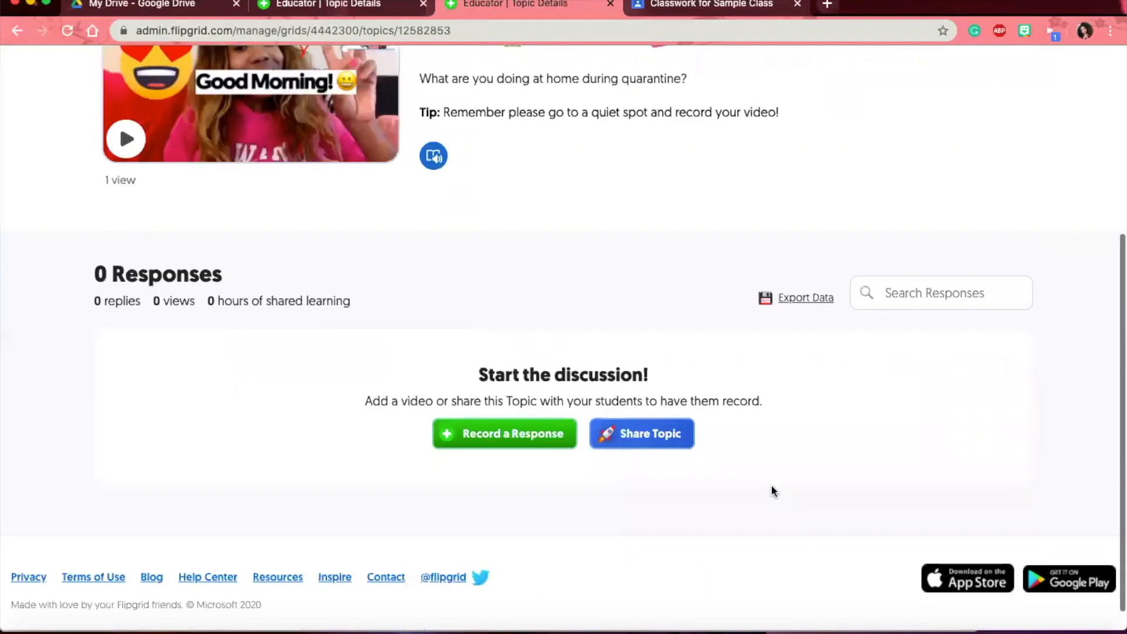
{"action": "scroll", "coordinate": [770, 490], "scroll_direction": "up", "scroll_amount": 3}
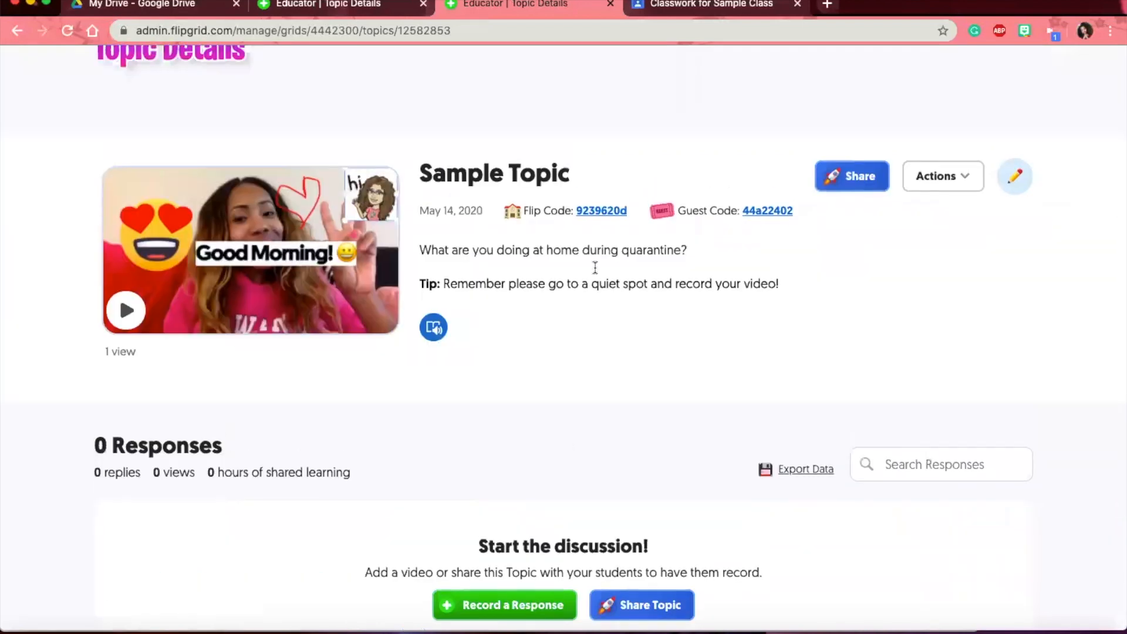
{"action": "left_click", "coordinate": [590, 240]}
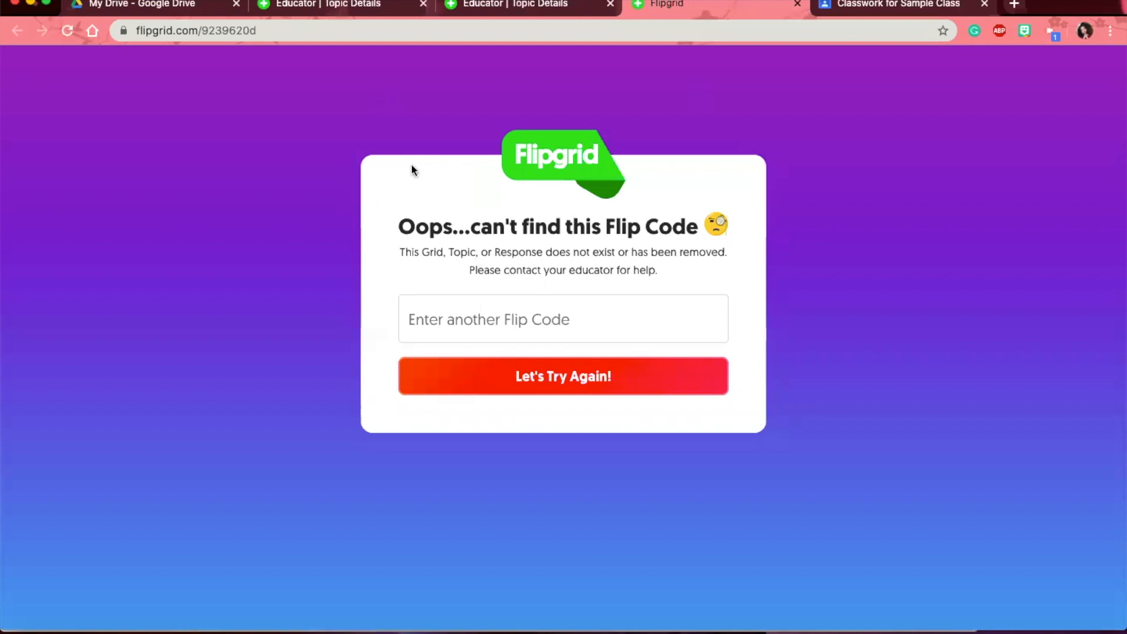
- Close both Flip Code error tabs and return to the 8th Grade Science Class grid page
{"action": "key", "text": "super+w"}
{"action": "left_click", "coordinate": [262, 131]}
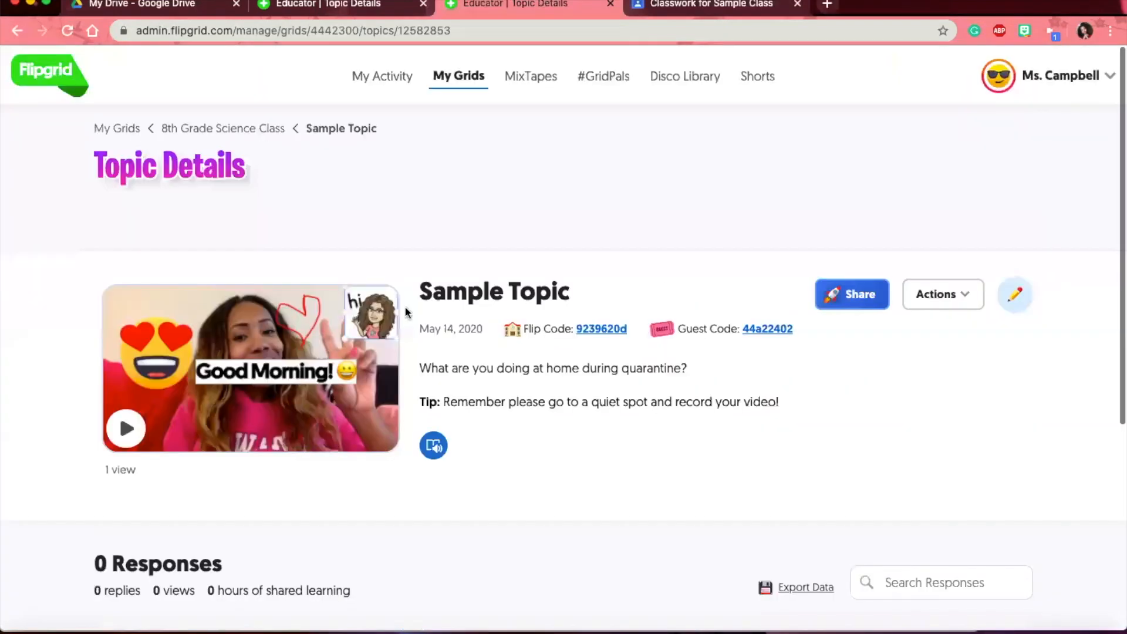
{"action": "scroll", "coordinate": [604, 465], "scroll_direction": "down", "scroll_amount": 3}
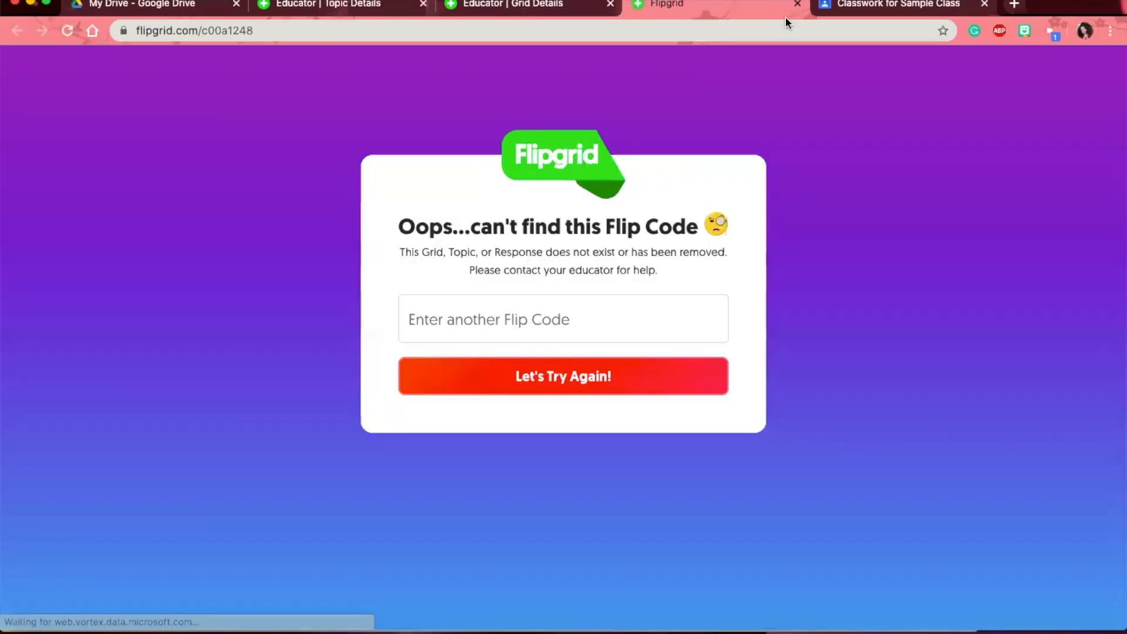
{"action": "left_click", "coordinate": [797, 4]}
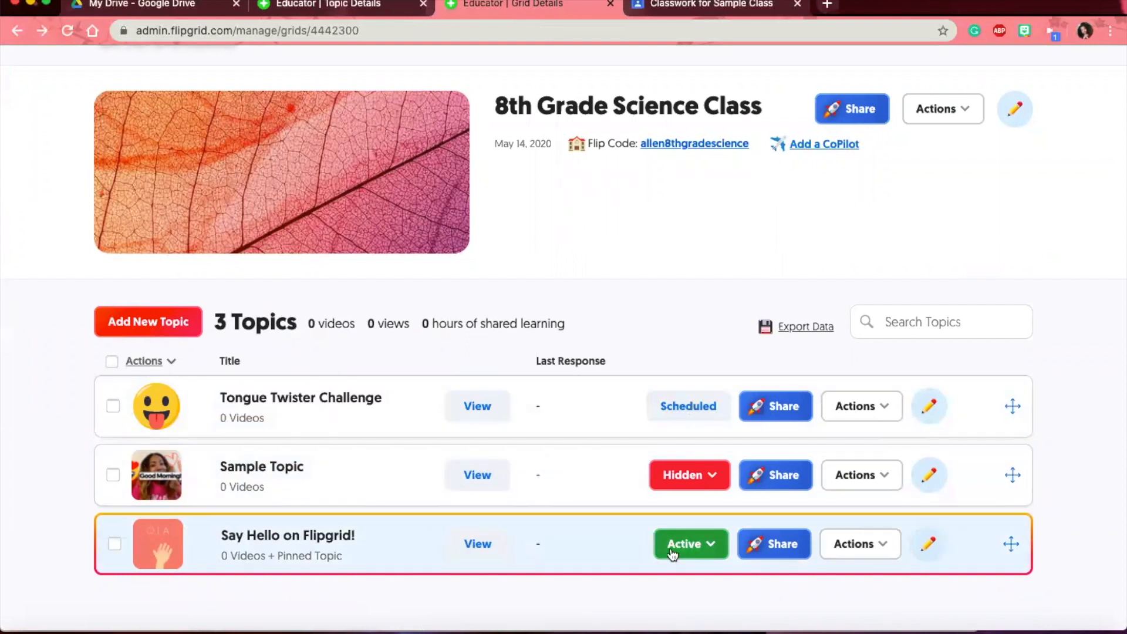
- View Say Hello on Flipgrid! as students, then switch Sample Topic back to Active
{"action": "left_click", "coordinate": [478, 544]}
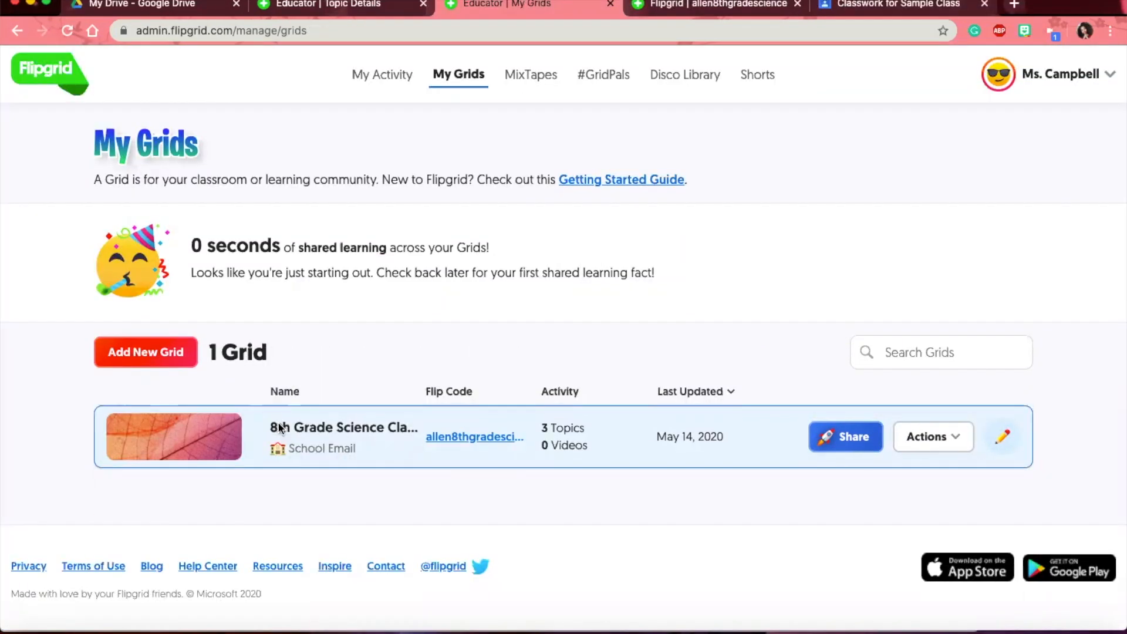
{"action": "left_click", "coordinate": [280, 428]}
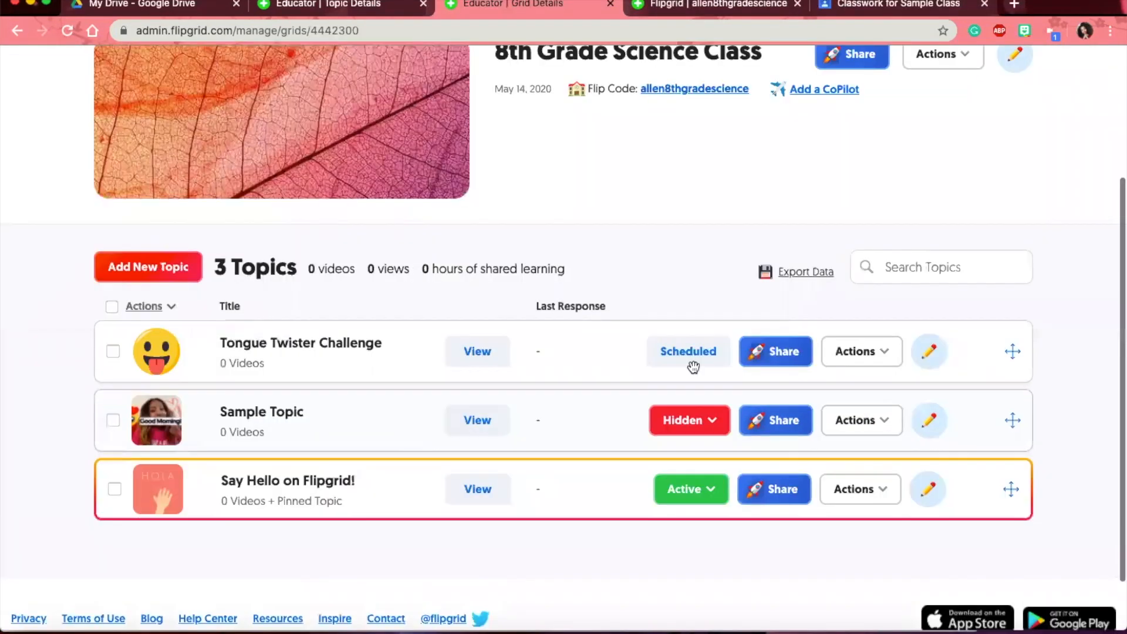
{"action": "left_click", "coordinate": [715, 428]}
{"action": "left_click", "coordinate": [663, 455]}
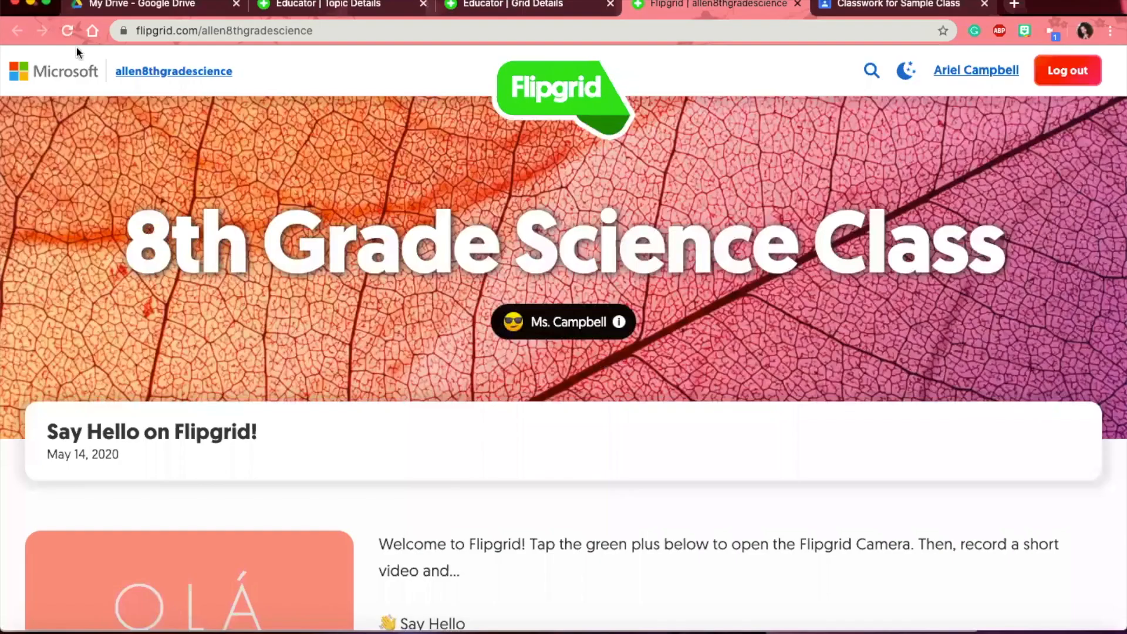
- Reload the student page, browse its 2 Topics list, and return to the Grid Details tab
{"action": "left_click", "coordinate": [68, 30]}
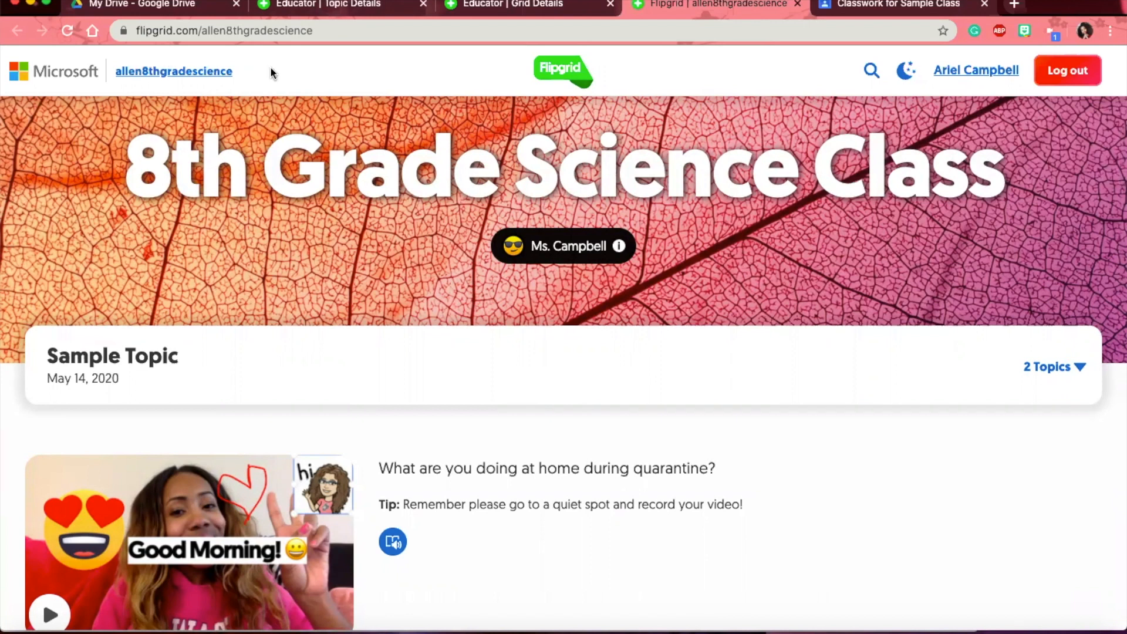
{"action": "left_click", "coordinate": [697, 377]}
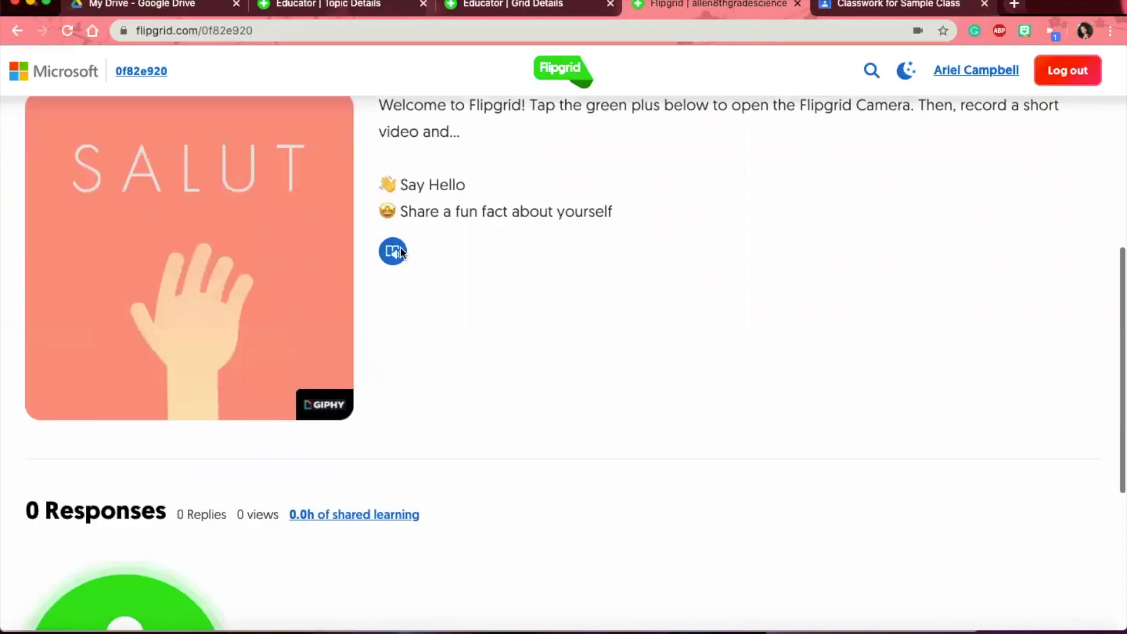
{"action": "scroll", "coordinate": [329, 394], "scroll_direction": "down", "scroll_amount": 3}
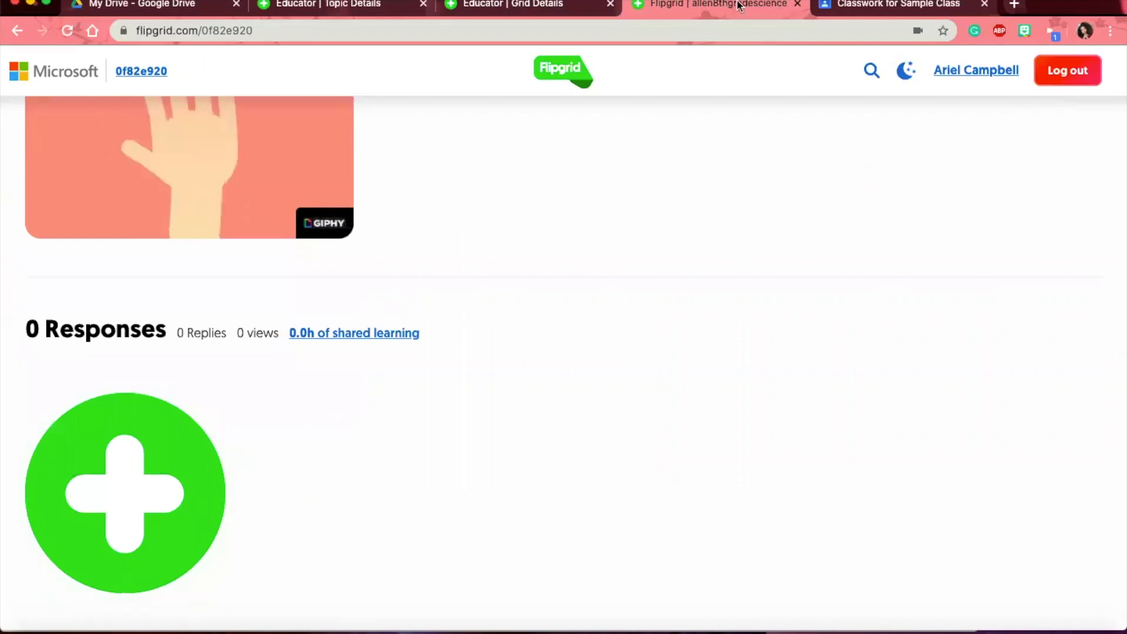
{"action": "left_click", "coordinate": [574, 6]}
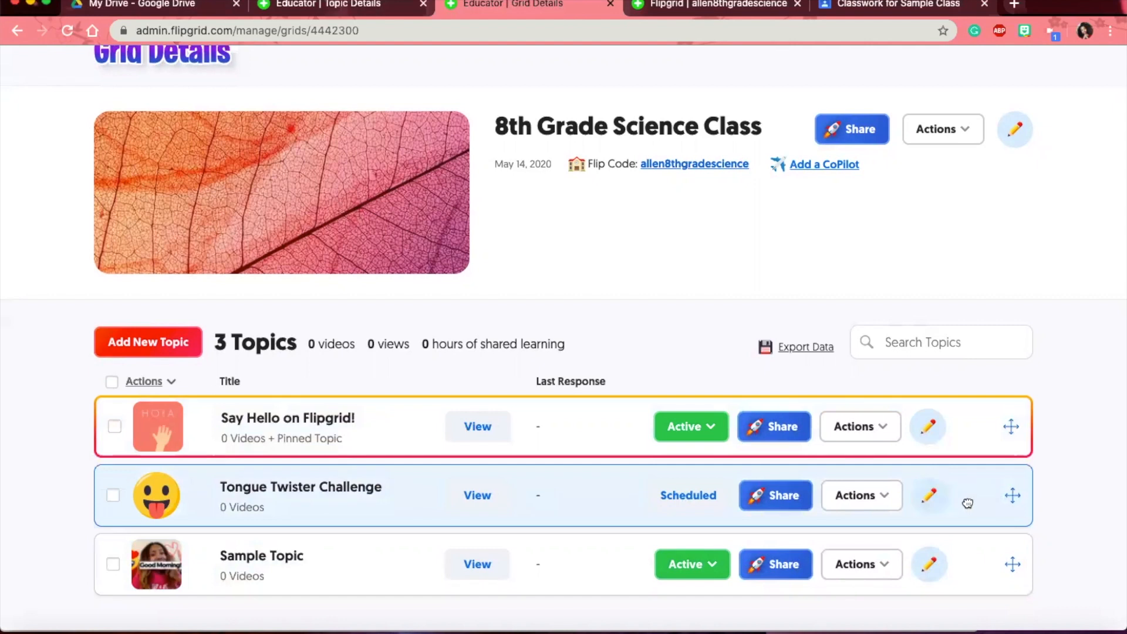
- Drag Tongue Twister Challenge to the top, then drag Say Hello on Flipgrid! above it
{"action": "scroll", "coordinate": [967, 503], "scroll_direction": "down", "scroll_amount": 1}
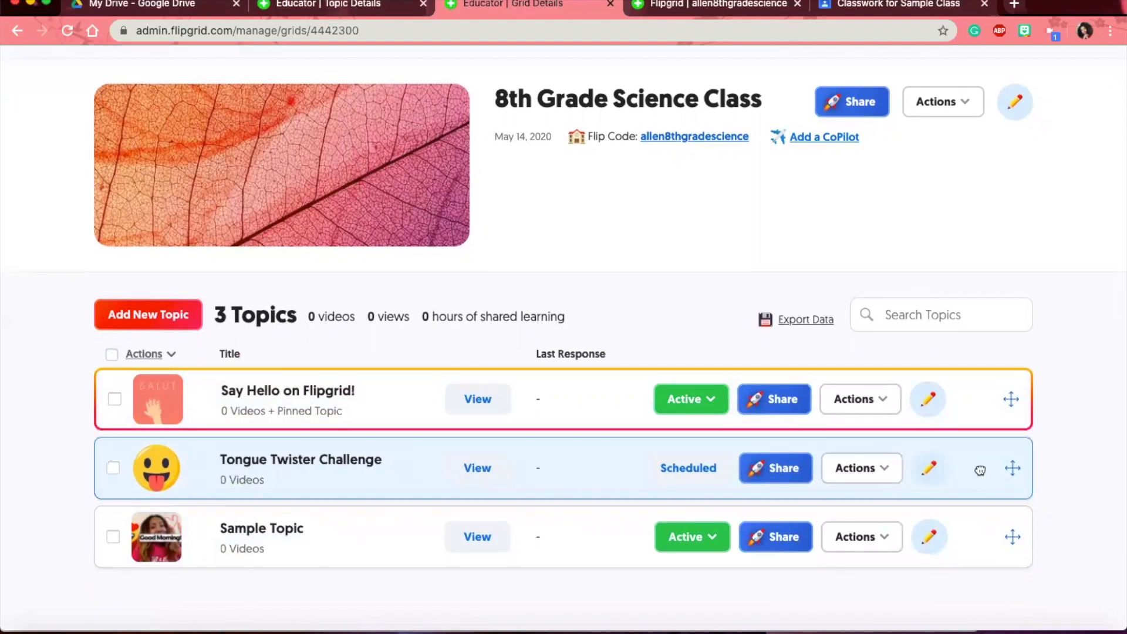
{"action": "left_click_drag", "start_coordinate": [980, 470], "coordinate": [976, 395]}
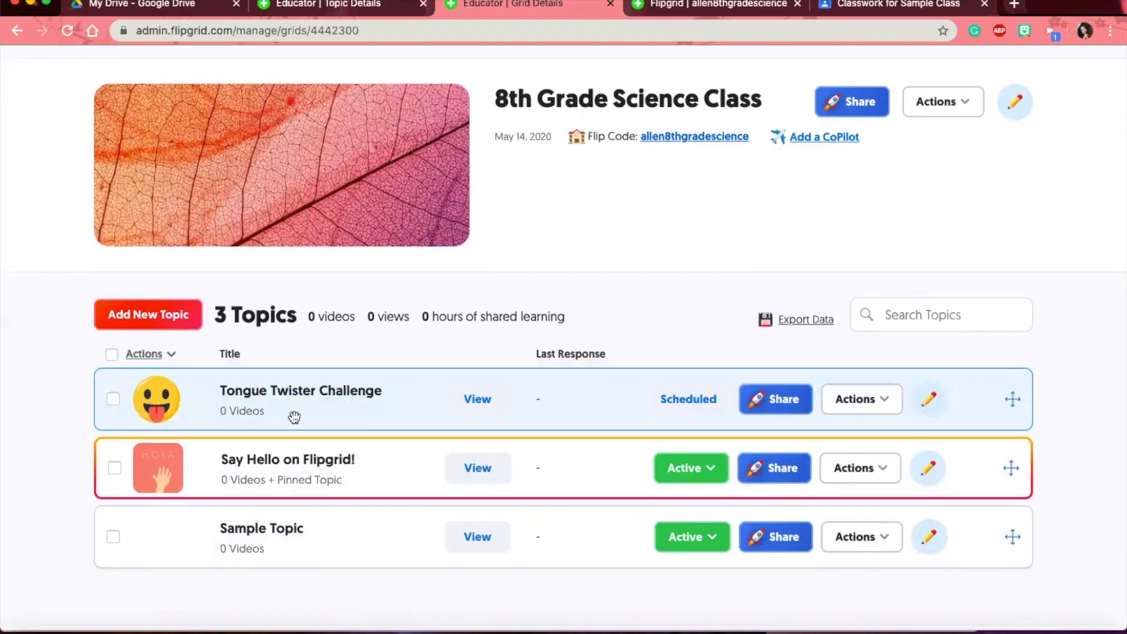
{"action": "left_click", "coordinate": [690, 401]}
{"action": "left_click_drag", "start_coordinate": [357, 464], "coordinate": [345, 393]}
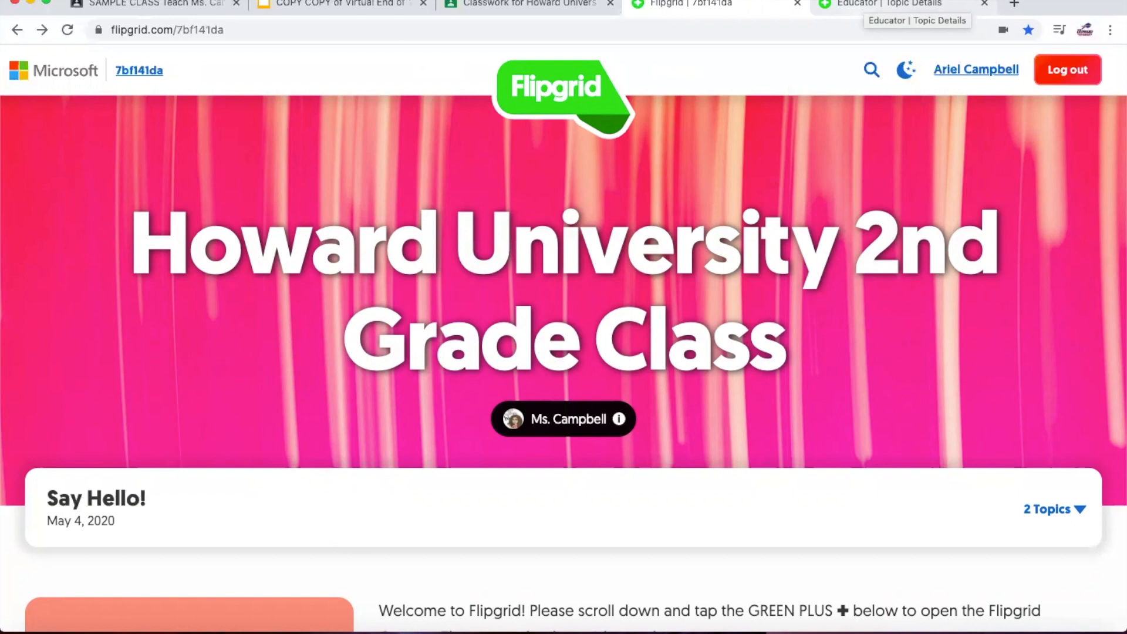
{"action": "scroll", "coordinate": [608, 183], "scroll_direction": "up", "scroll_amount": 1}
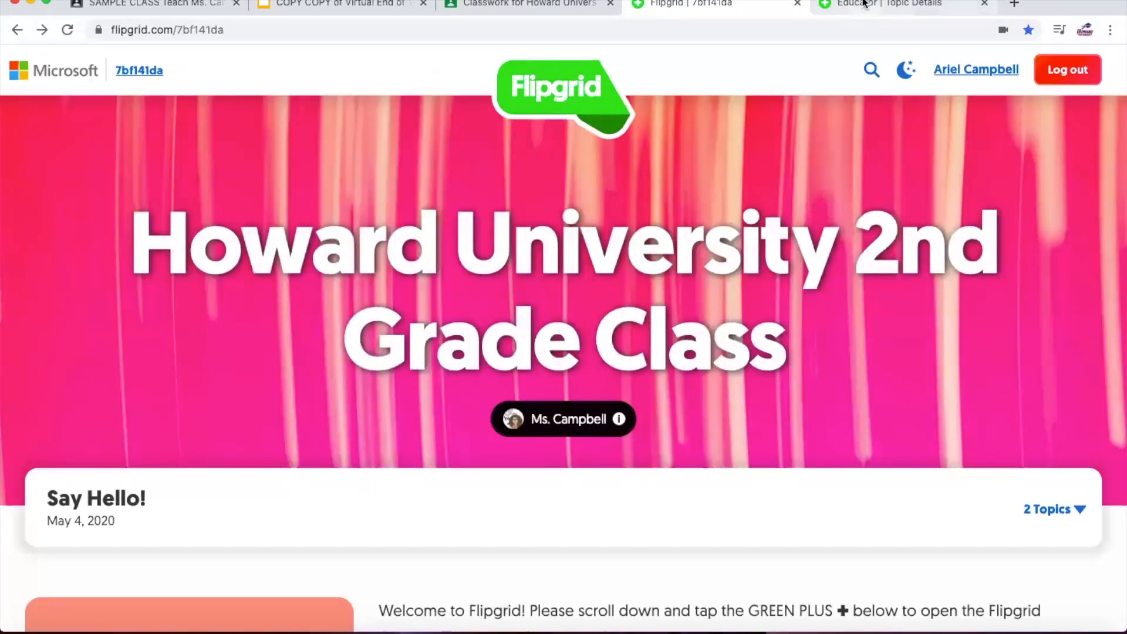